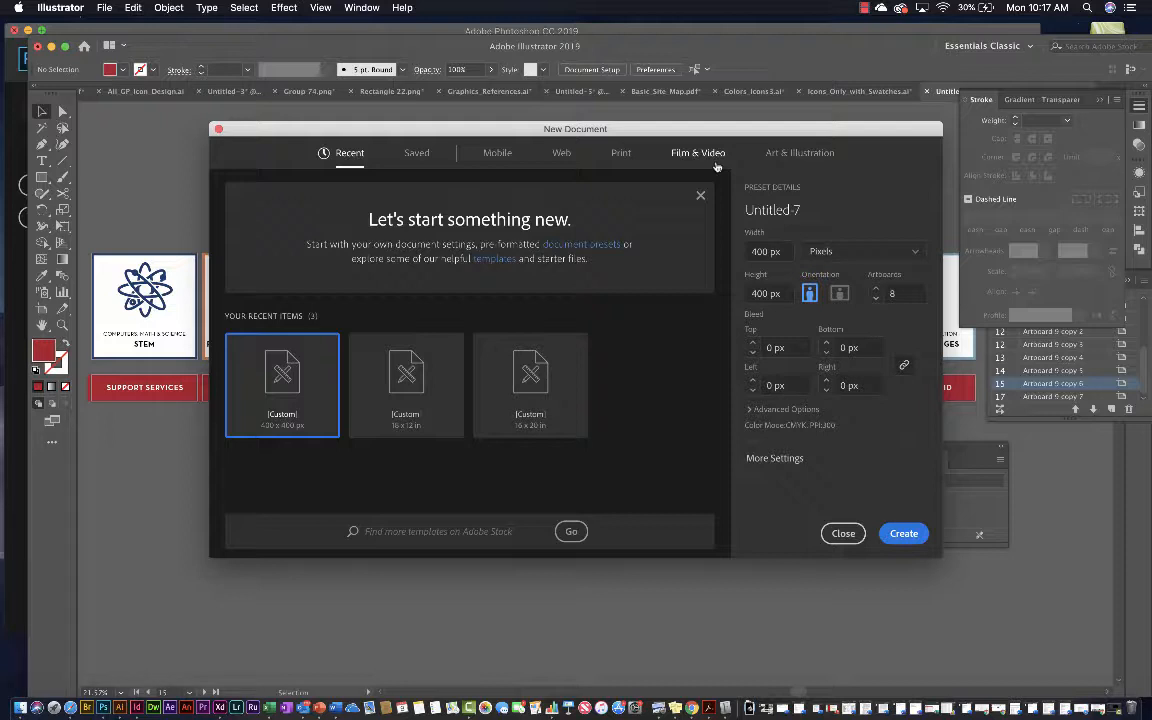
Choose the Web presets for the new document and set its width to 500 px
{"action": "left_click", "coordinate": [560, 155]}
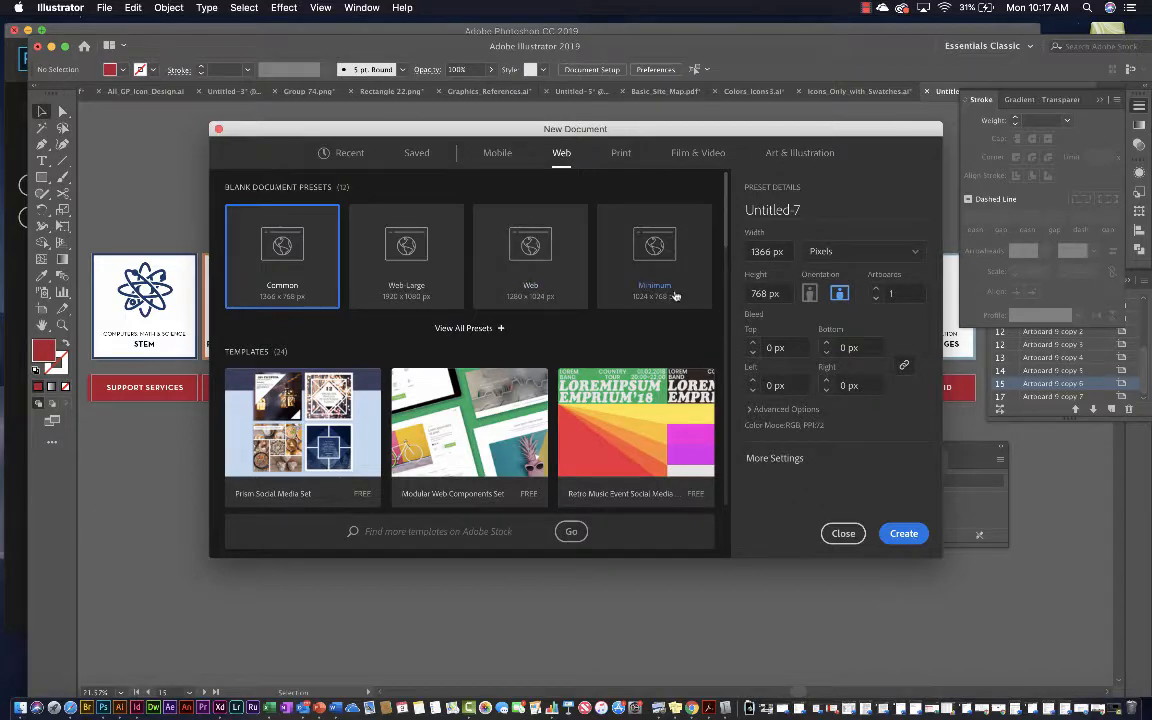
{"action": "scroll", "coordinate": [676, 296], "scroll_direction": "down", "scroll_amount": 3}
{"action": "scroll", "coordinate": [676, 295], "scroll_direction": "down", "scroll_amount": 3}
{"action": "scroll", "coordinate": [676, 293], "scroll_direction": "up", "scroll_amount": 7}
{"action": "double_click", "coordinate": [762, 251]}
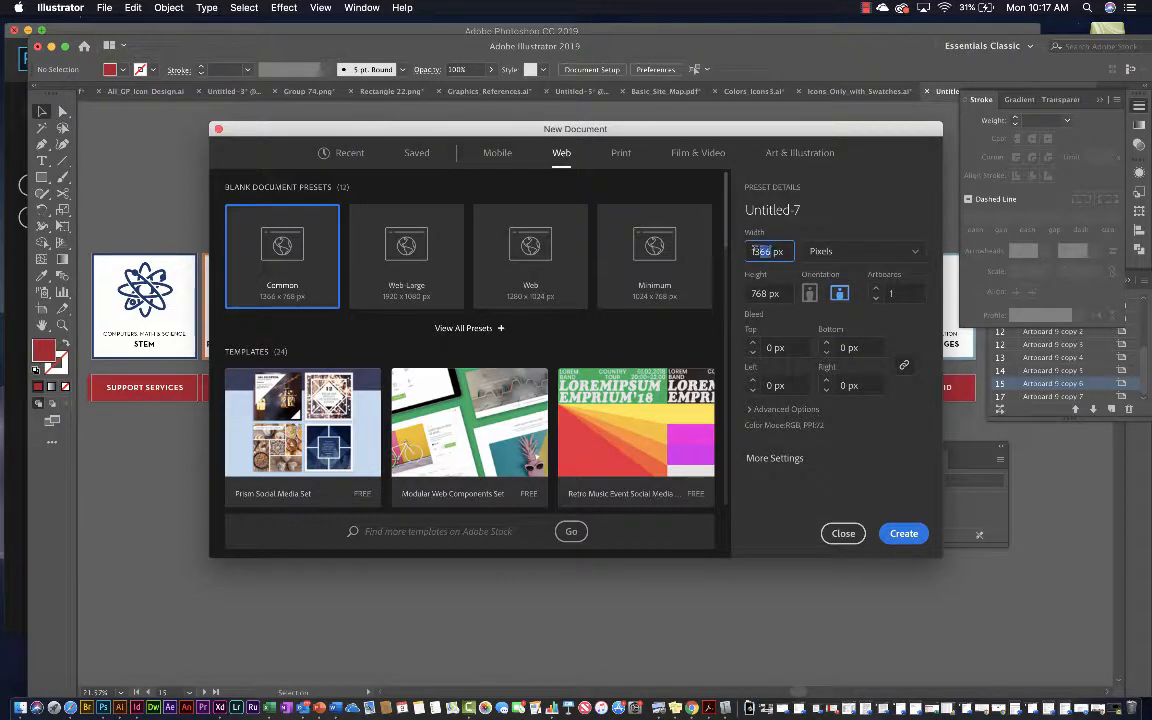
{"action": "left_click_drag", "start_coordinate": [755, 250], "coordinate": [749, 250]}
{"action": "left_click", "coordinate": [771, 251]}
{"action": "left_click_drag", "start_coordinate": [771, 251], "coordinate": [747, 250]}
{"action": "type", "text": "500"}
Set the new document's height to 300 px with pixels as the unit
{"action": "left_click", "coordinate": [764, 292]}
{"action": "left_click", "coordinate": [768, 293]}
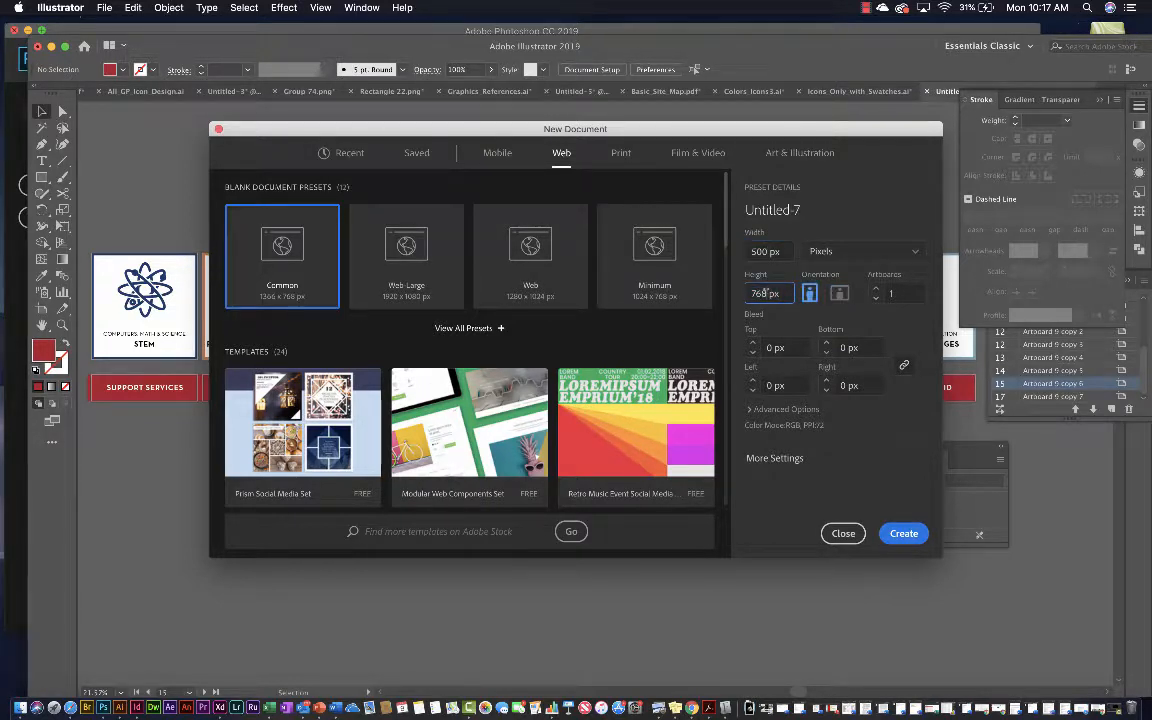
{"action": "left_click_drag", "start_coordinate": [768, 294], "coordinate": [746, 296]}
{"action": "type", "text": "300"}
{"action": "left_click", "coordinate": [822, 251]}
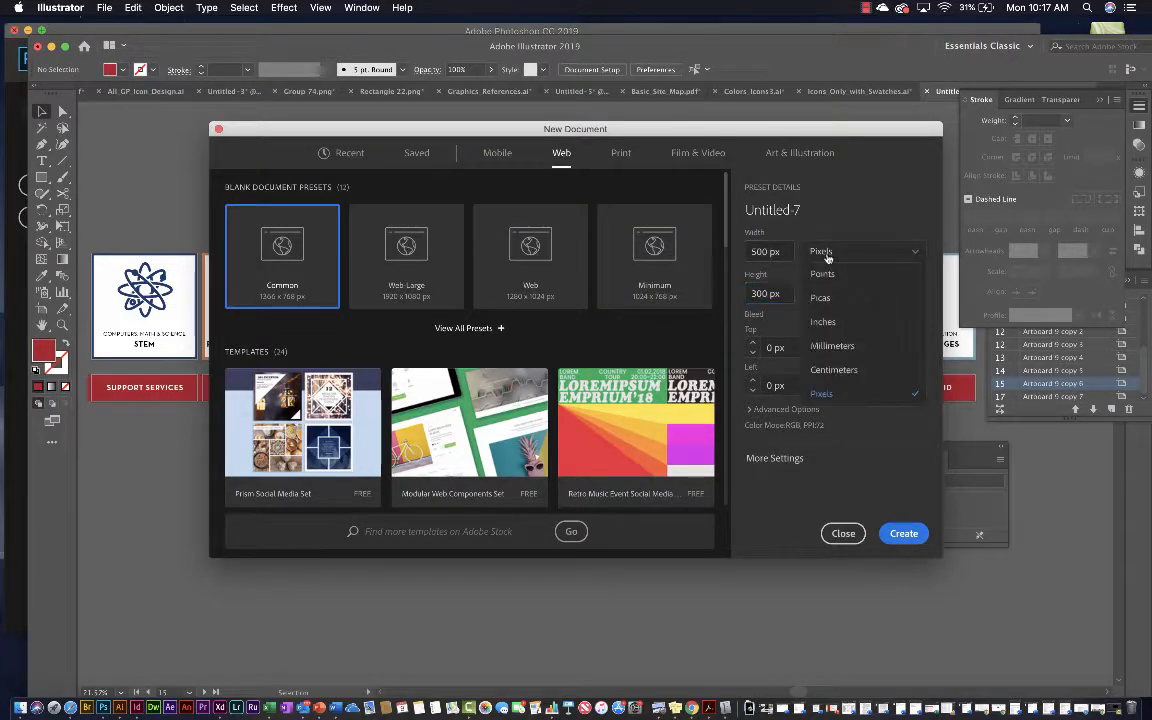
{"action": "left_click", "coordinate": [840, 400]}
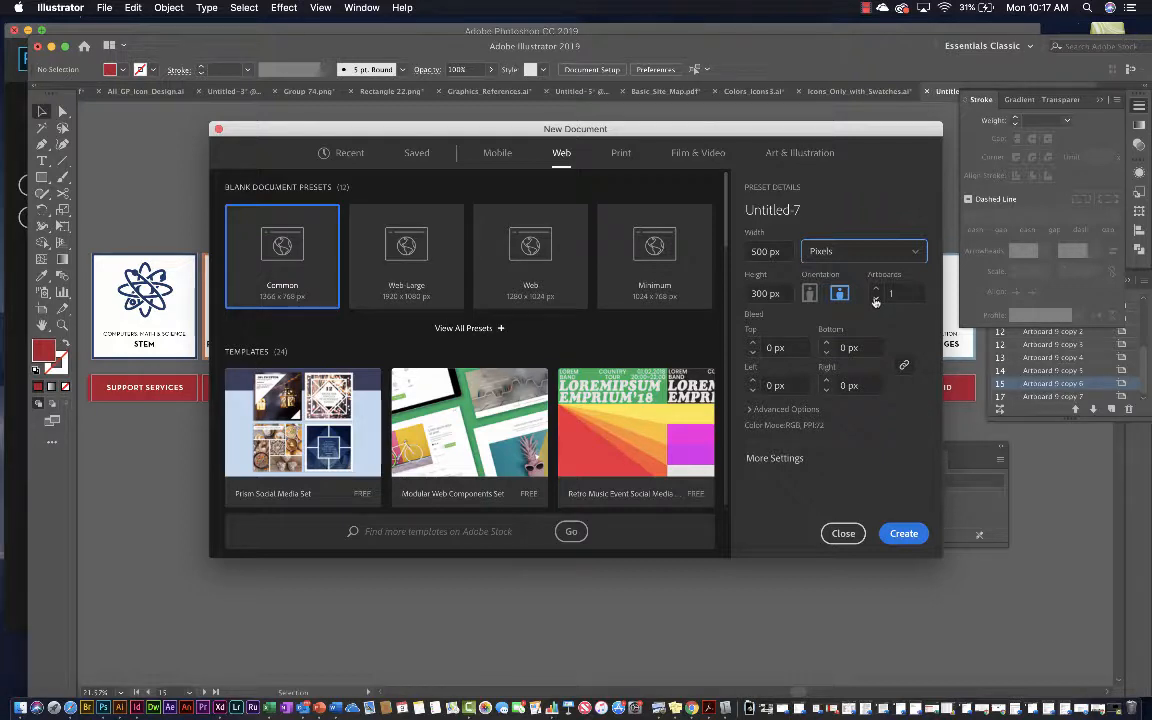
Name the document "Animated Gif Frames" and create it
{"action": "left_click", "coordinate": [819, 205]}
{"action": "type", "text": "Animated"}
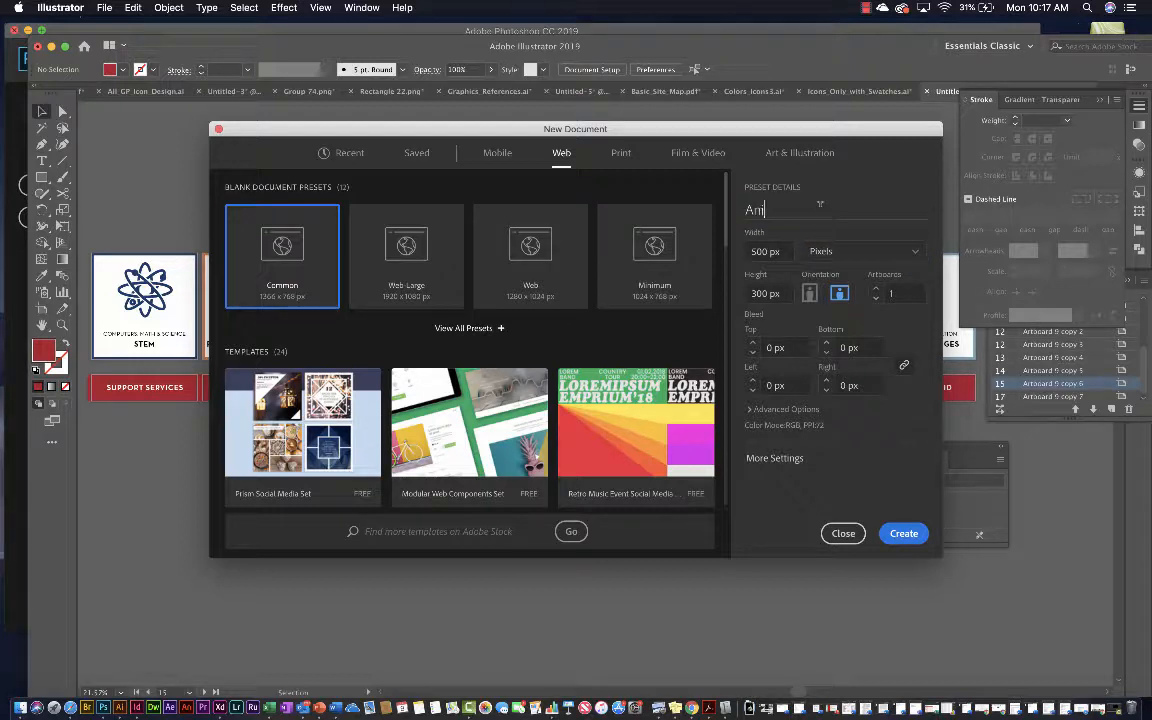
{"action": "type", "text": " Gif Frames"}
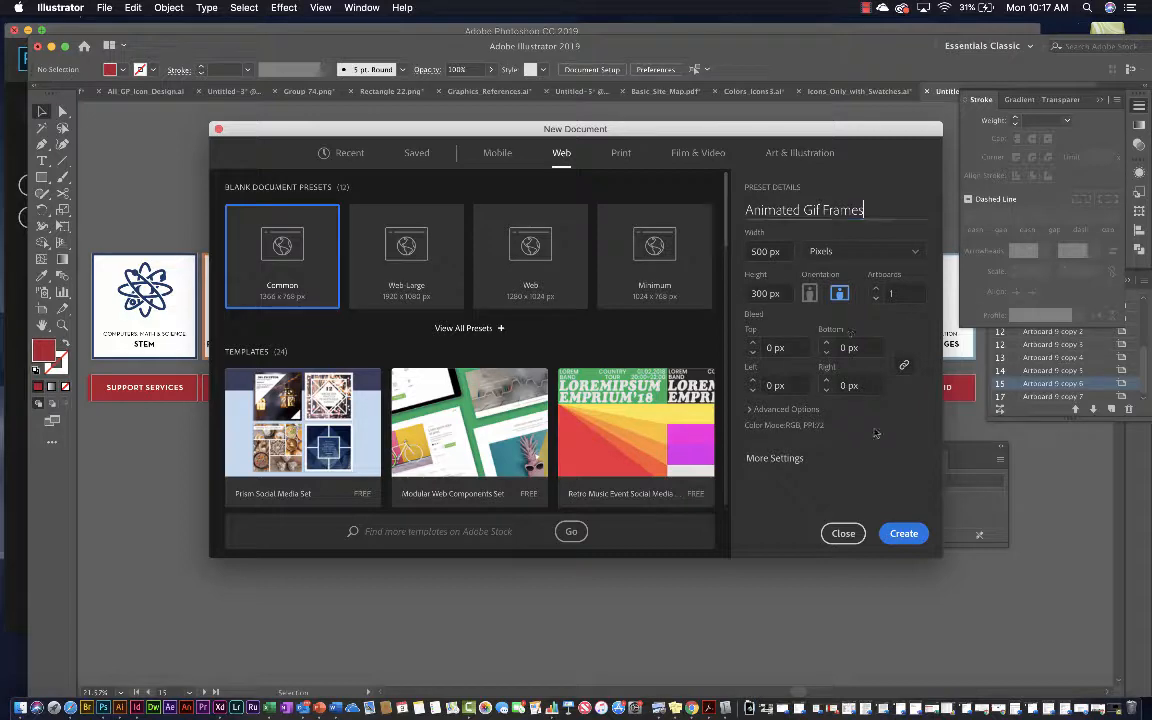
{"action": "left_click", "coordinate": [902, 534]}
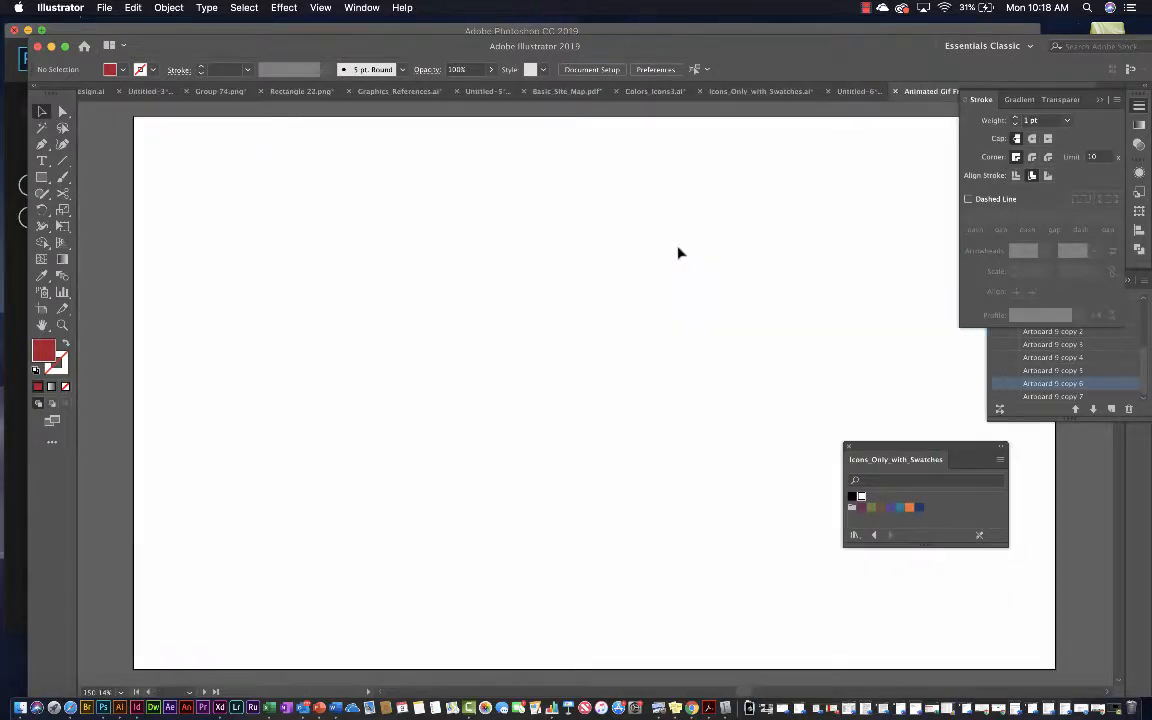
Reset the Essentials Classic workspace to its default layout and keep it as the active workspace
{"action": "left_click", "coordinate": [348, 7]}
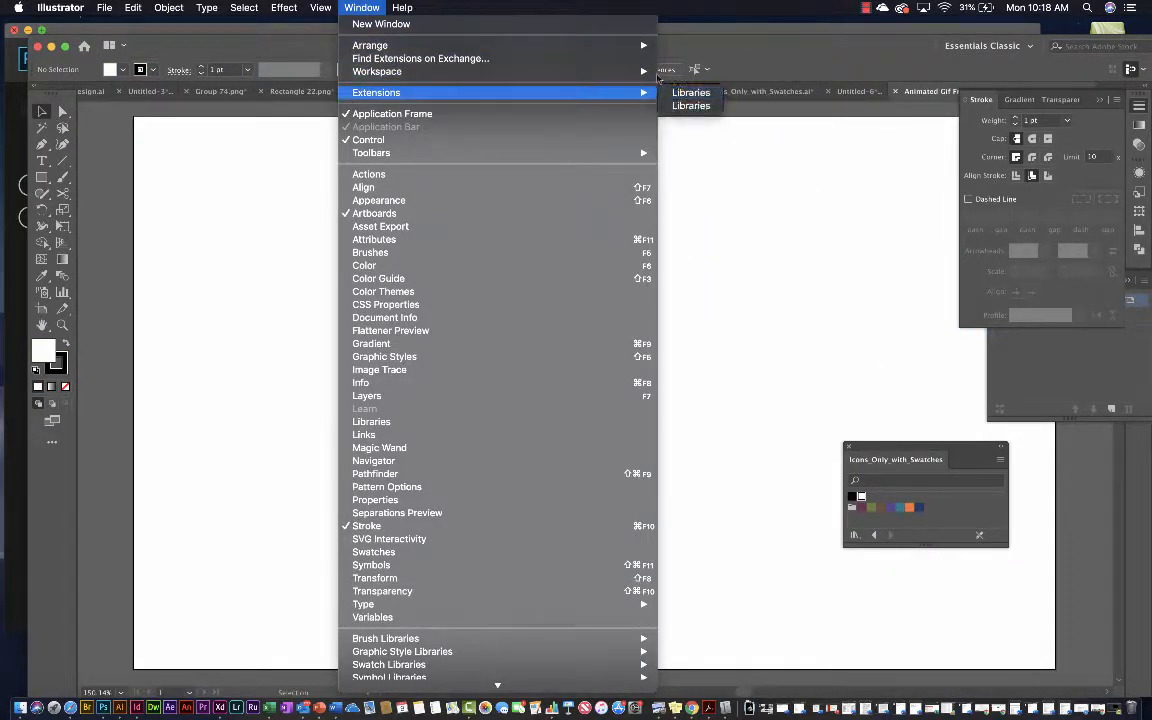
{"action": "mouse_move", "coordinate": [590, 71]}
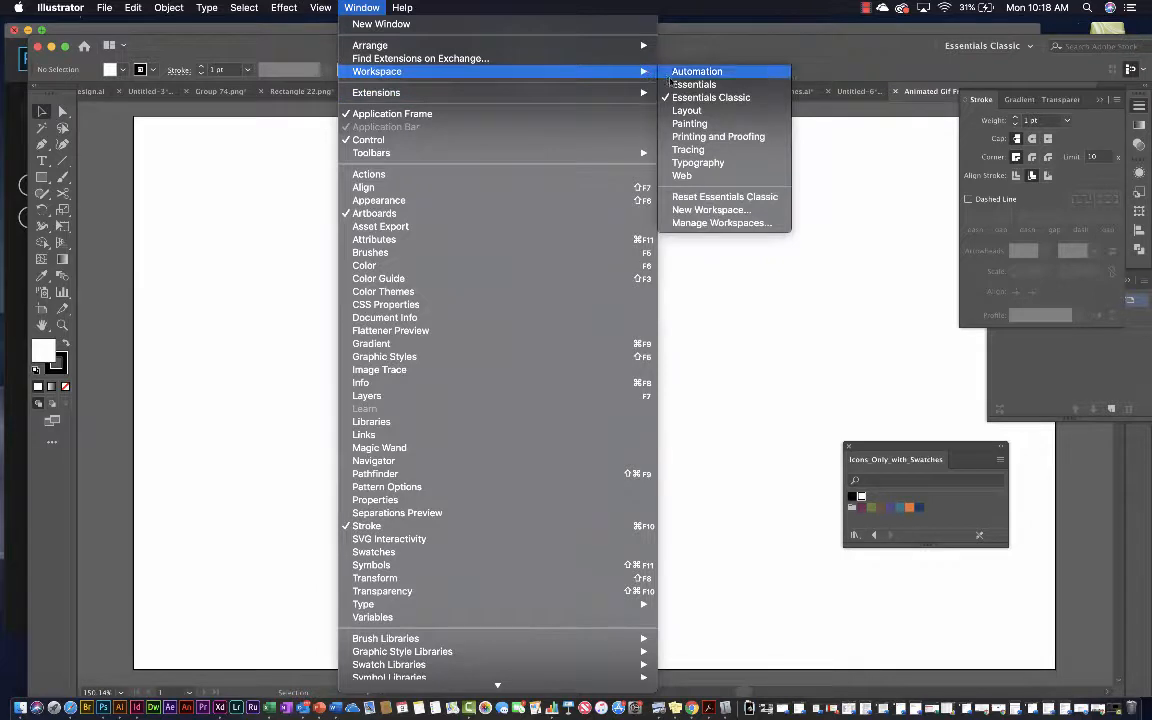
{"action": "left_click", "coordinate": [697, 197]}
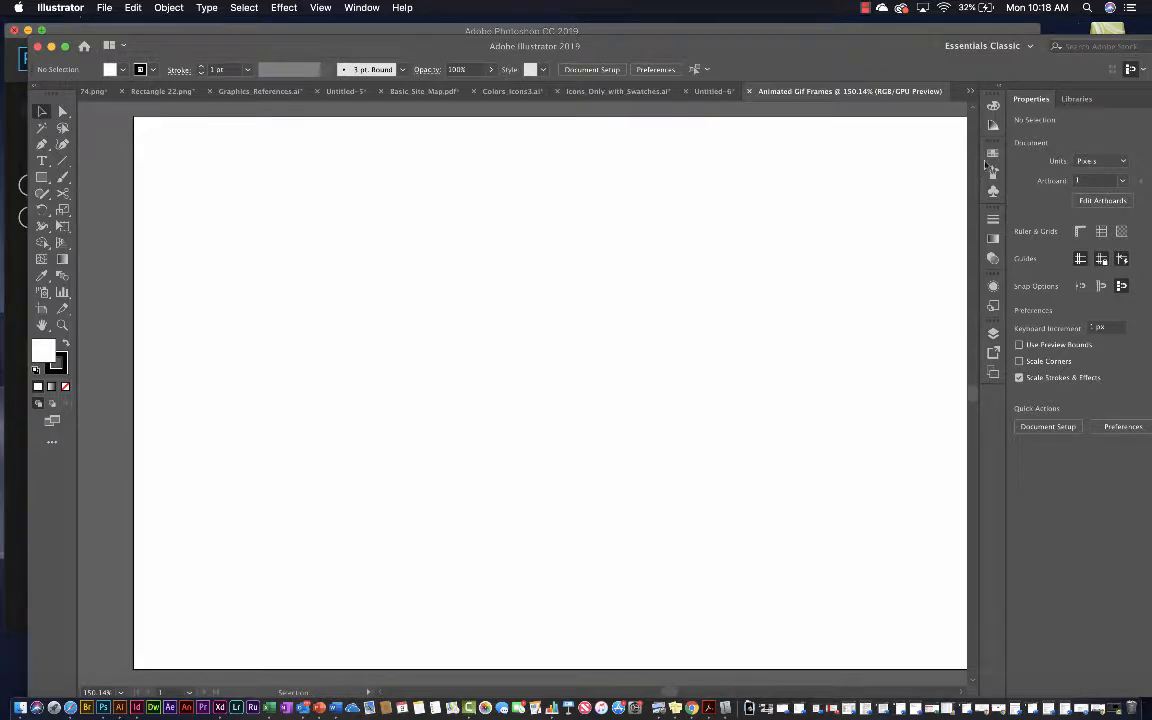
{"action": "left_click", "coordinate": [362, 7]}
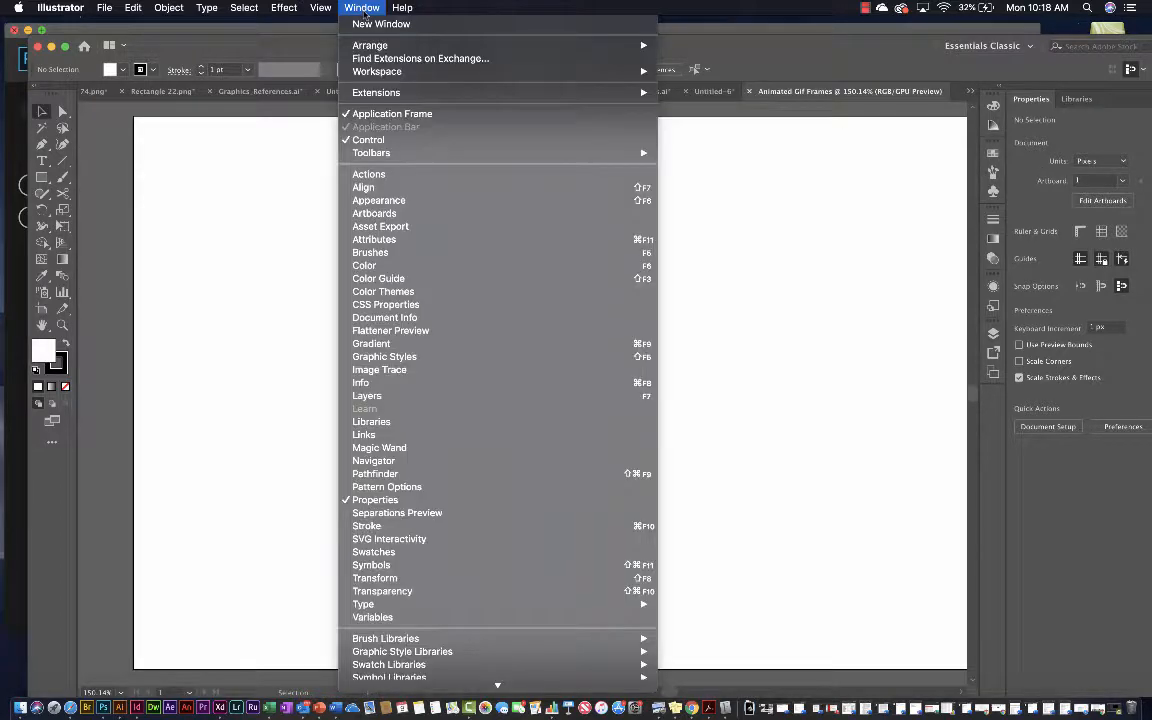
{"action": "mouse_move", "coordinate": [463, 72]}
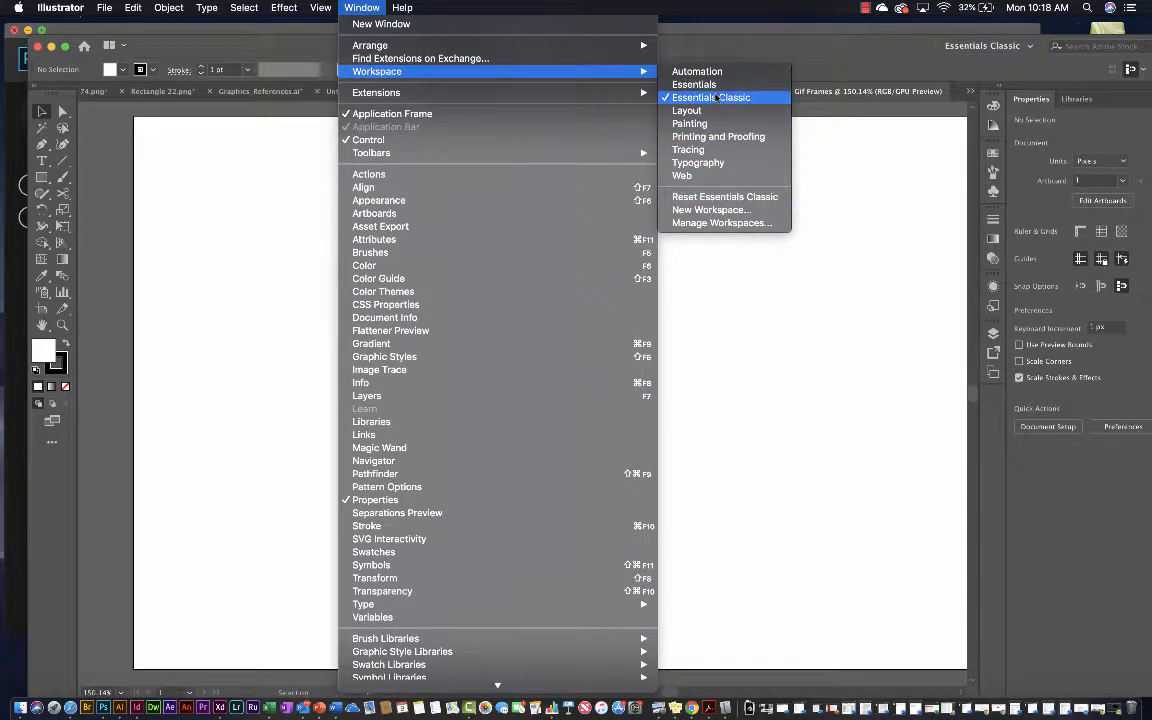
{"action": "left_click", "coordinate": [785, 101]}
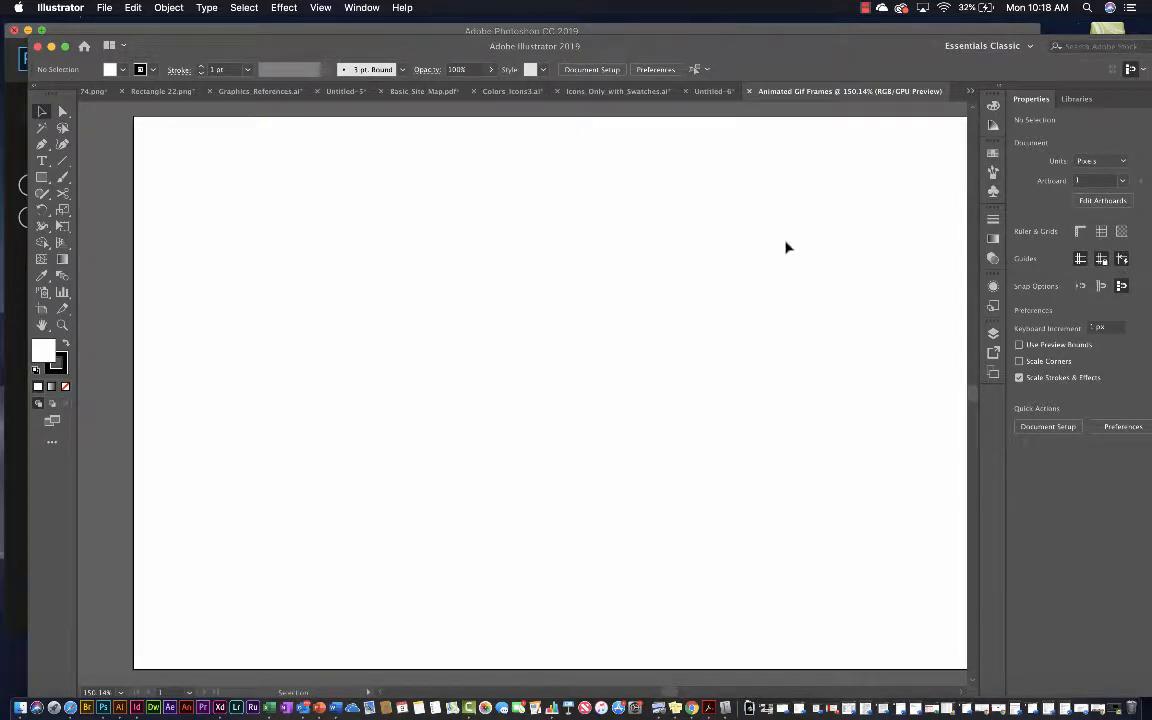
Bring the whole artboard into view and enlarge the application window to fill the screen
{"action": "scroll", "coordinate": [771, 252], "scroll_direction": "down", "scroll_amount": 2}
{"action": "scroll", "coordinate": [768, 256], "scroll_direction": "down", "scroll_amount": 1}
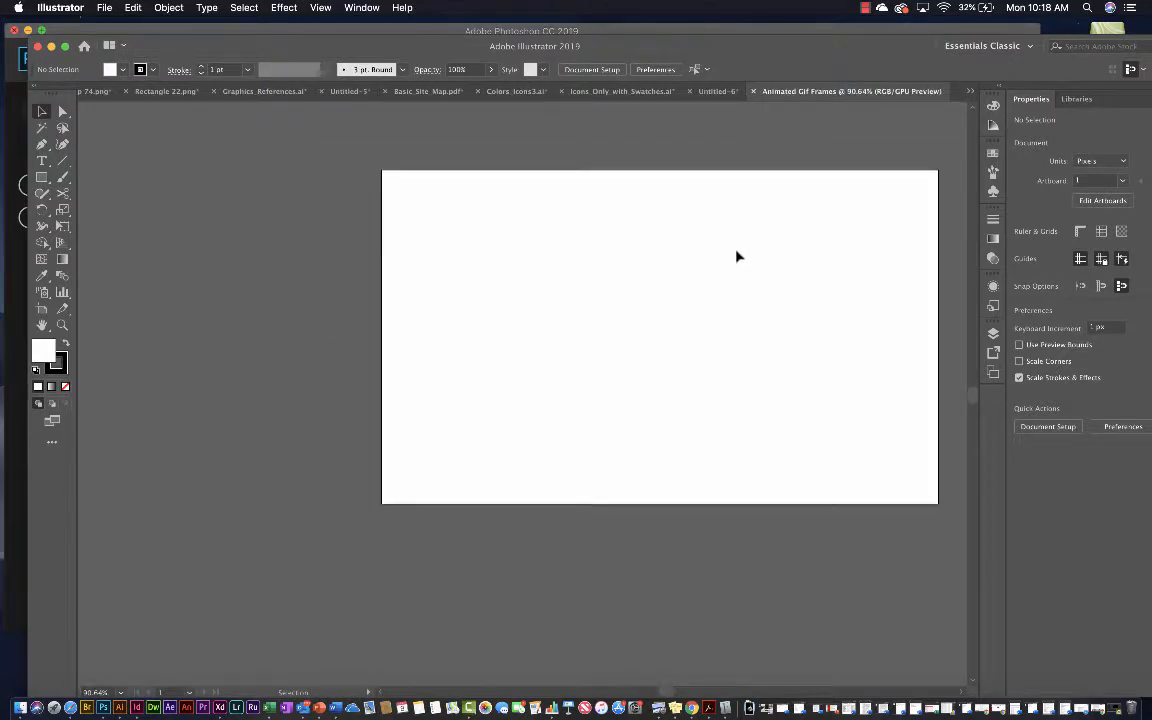
{"action": "scroll", "coordinate": [743, 257], "scroll_direction": "right", "scroll_amount": 3}
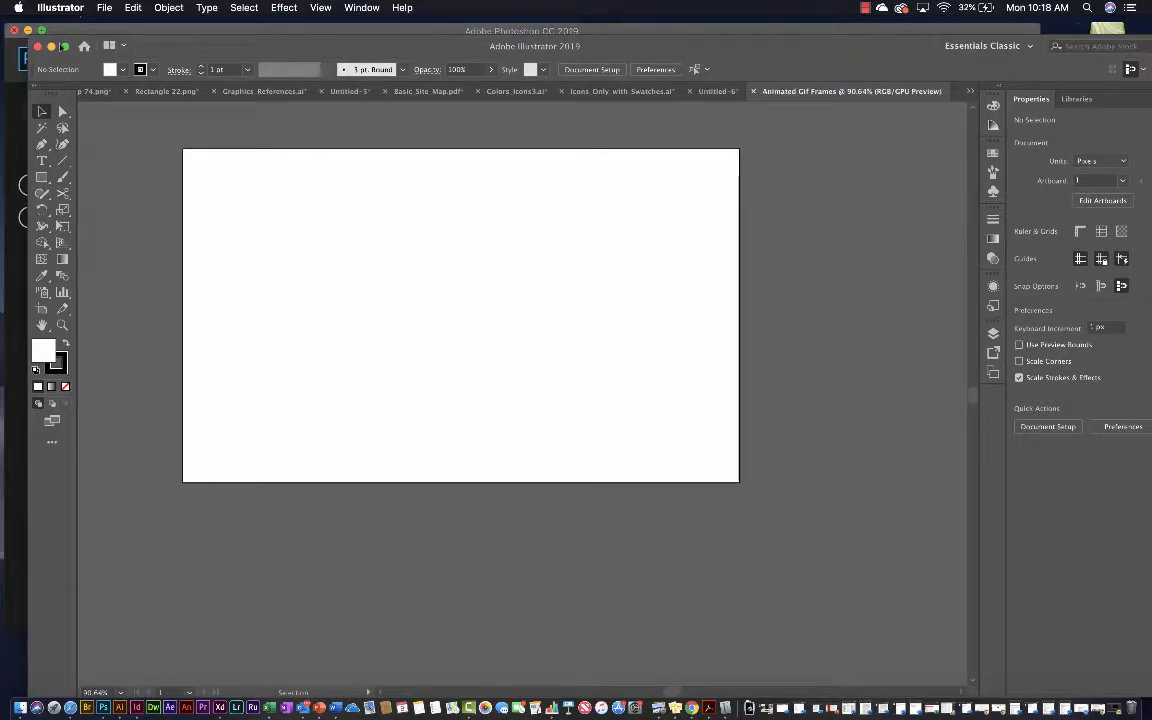
{"action": "left_click", "coordinate": [65, 46]}
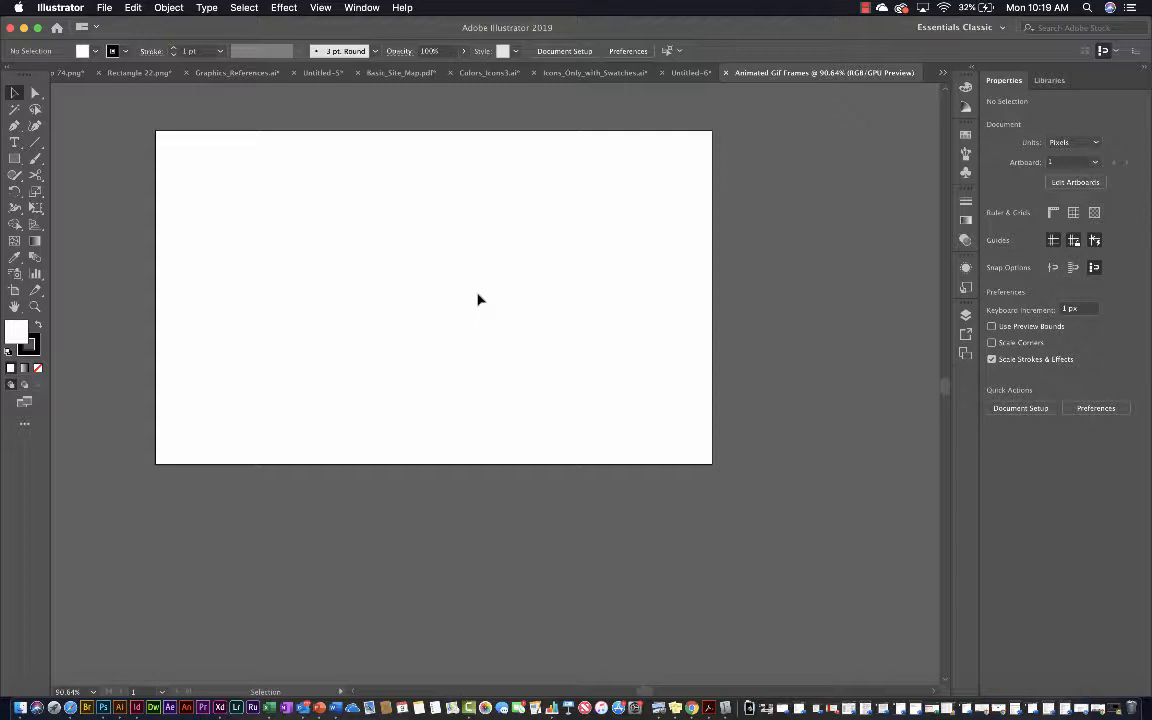
Activate the Polar Grid Tool from the line segment tool group
{"action": "left_click", "coordinate": [32, 144]}
{"action": "left_click", "coordinate": [33, 144]}
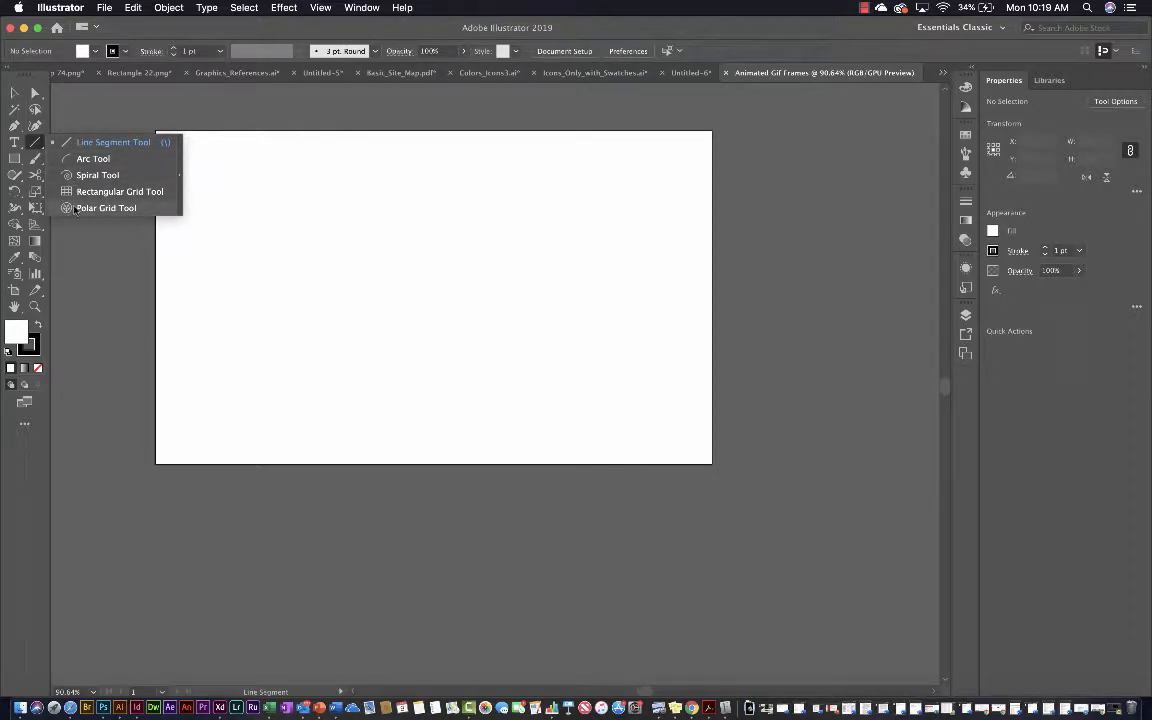
{"action": "left_click", "coordinate": [75, 208]}
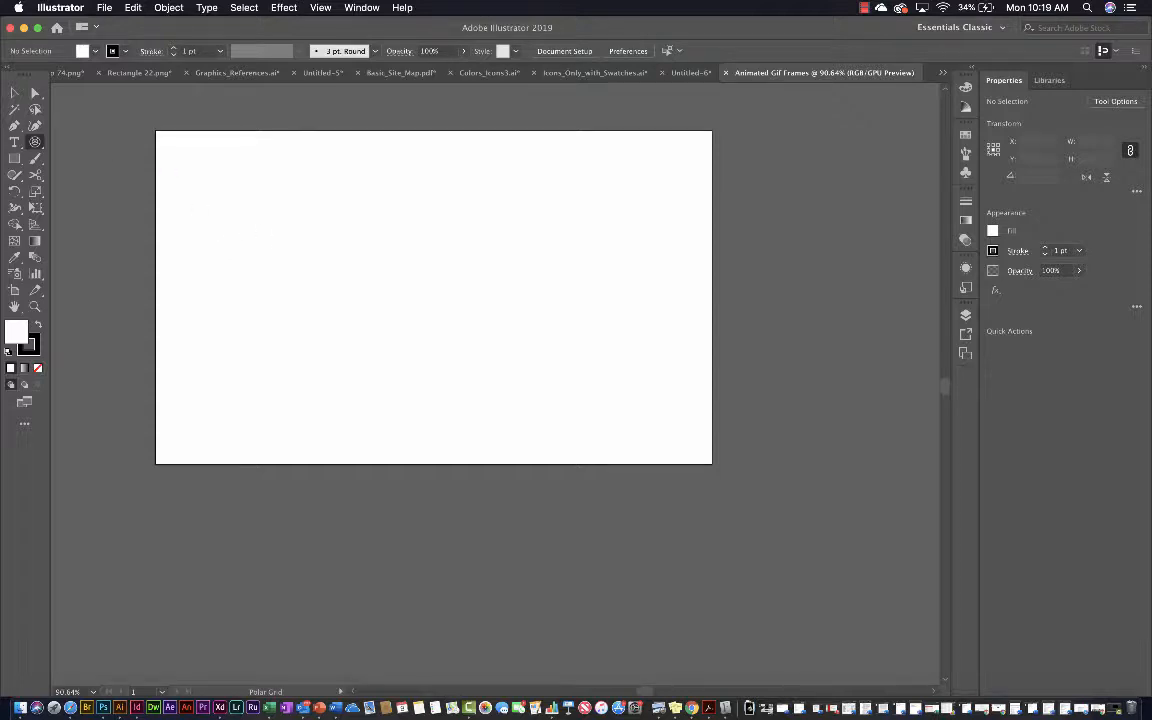
{"action": "left_click", "coordinate": [35, 142]}
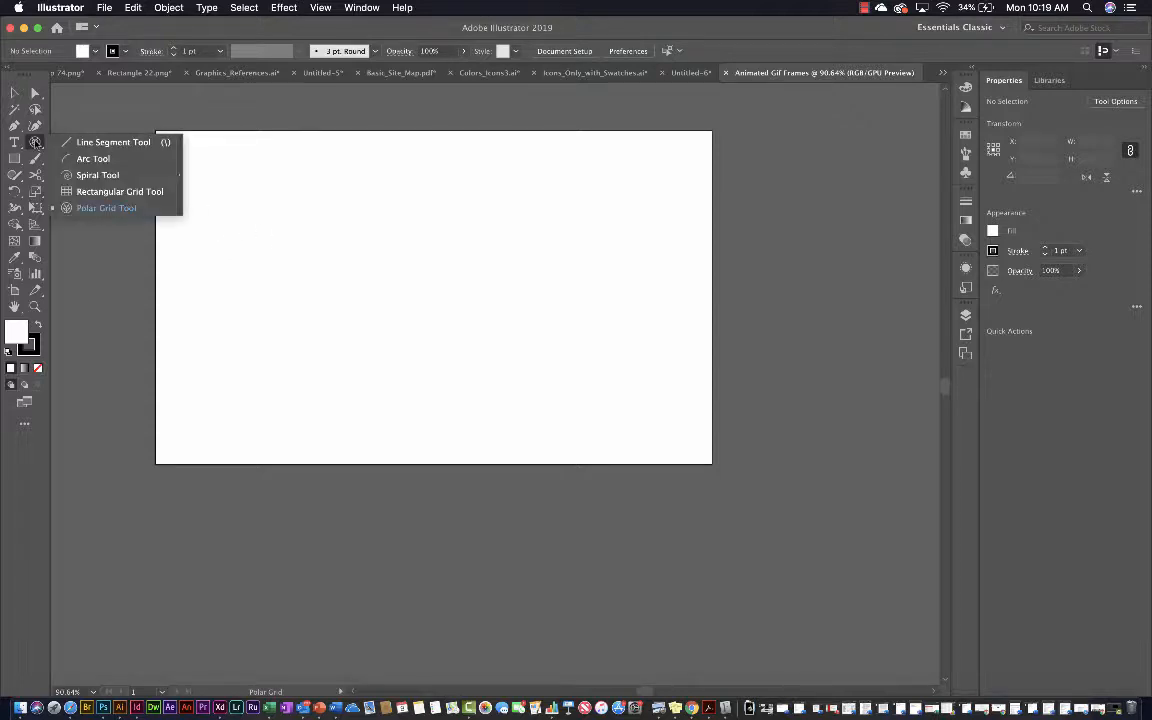
{"action": "left_click", "coordinate": [89, 209]}
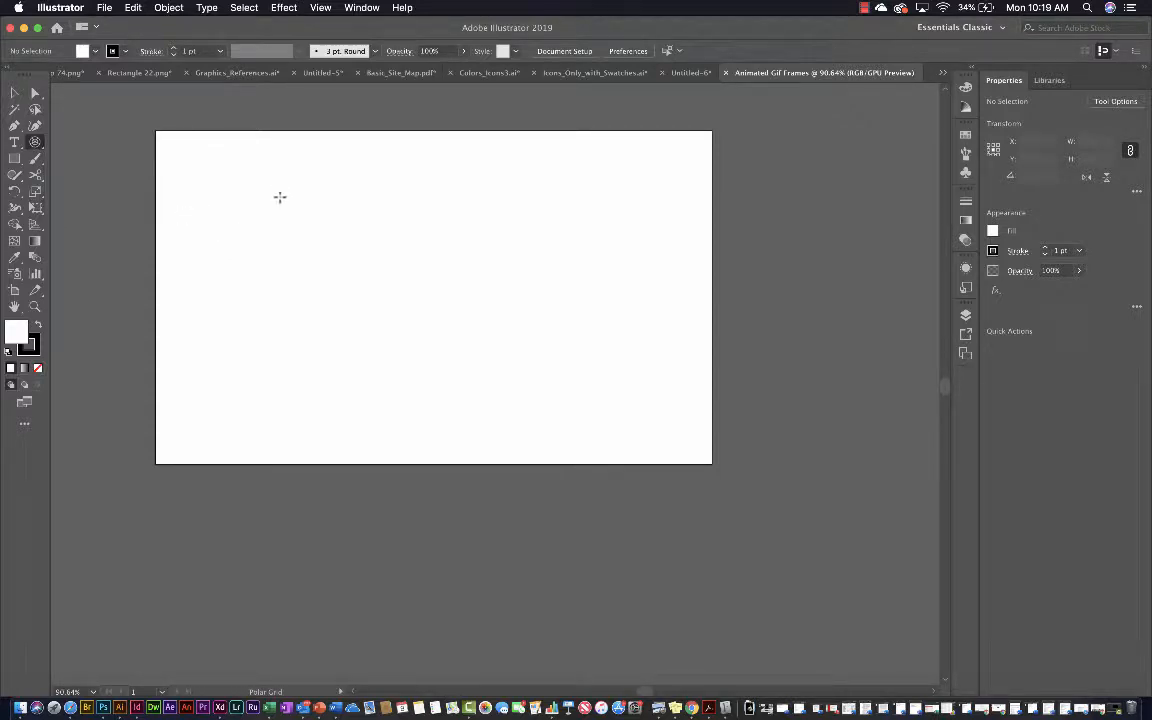
Start drawing an oval polar grid on the artboard, varying the number of rings and settling on four concentric dividers
{"action": "left_click_drag", "start_coordinate": [278, 189], "coordinate": [616, 413]}
{"action": "key", "text": "Down"}
{"action": "key", "text": "Down"}
{"action": "key", "text": "Down"}
{"action": "key", "text": "Down"}
{"action": "key", "text": "Up"}
{"action": "key", "text": "Up"}
{"action": "key", "text": "Up"}
{"action": "key", "text": "Up"}
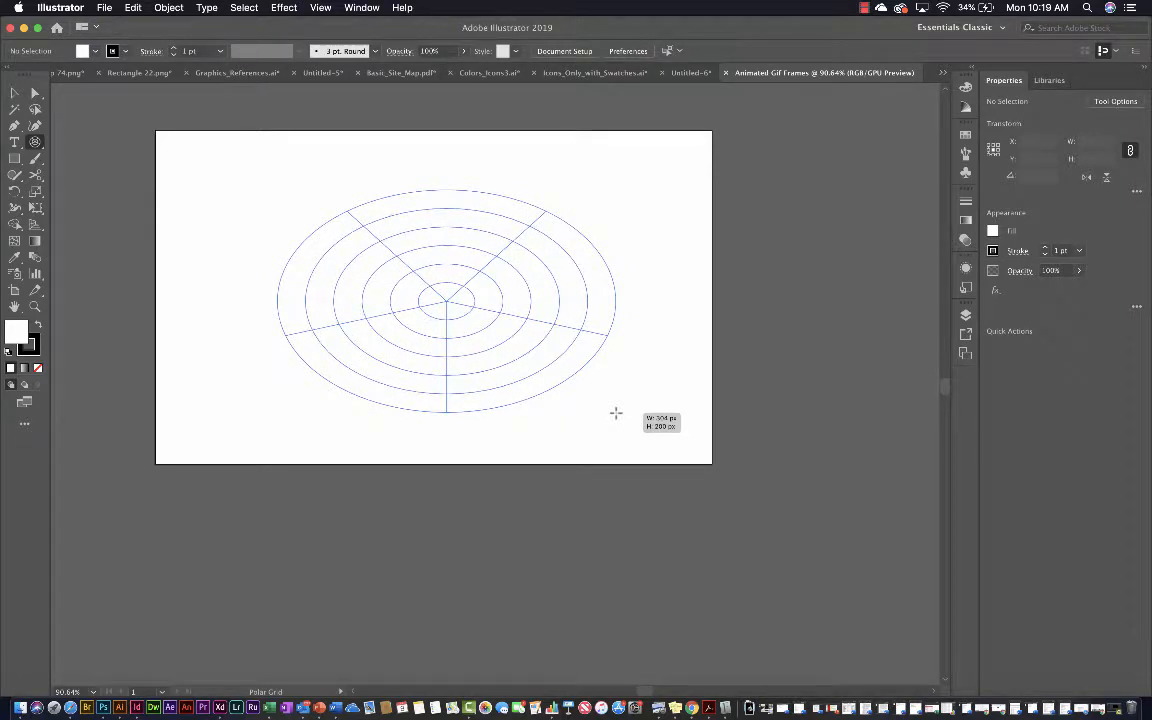
{"action": "left_click_drag", "start_coordinate": [616, 413], "coordinate": [630, 436]}
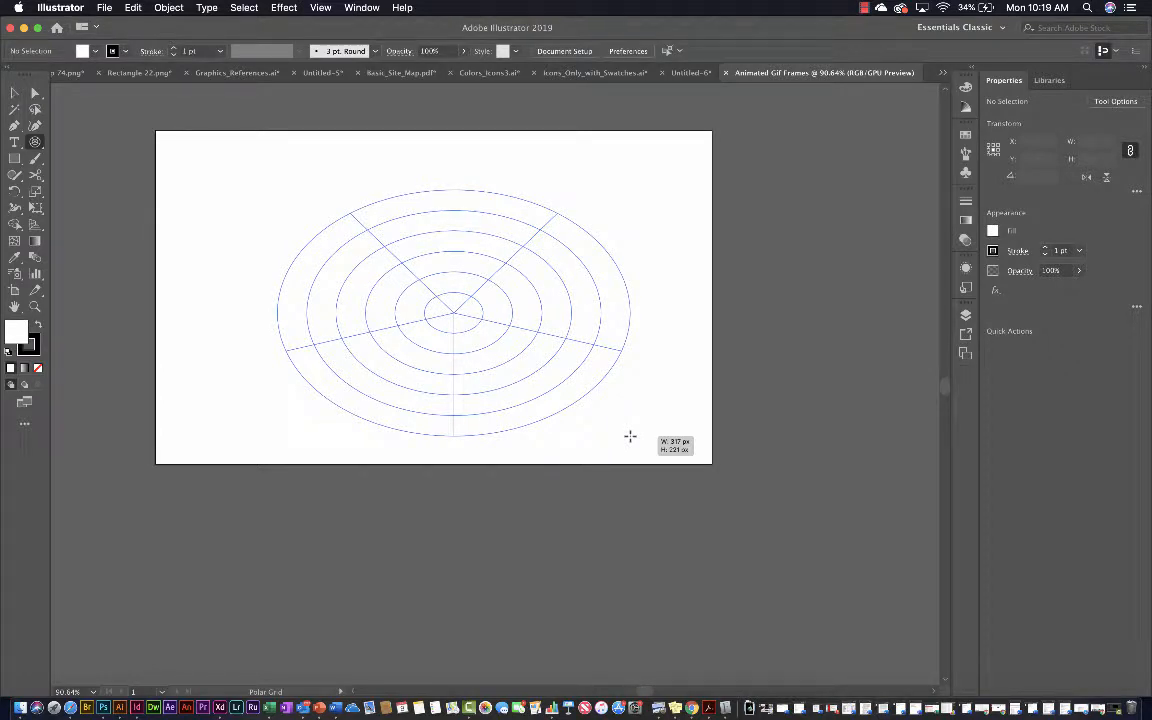
{"action": "key", "text": "Down"}
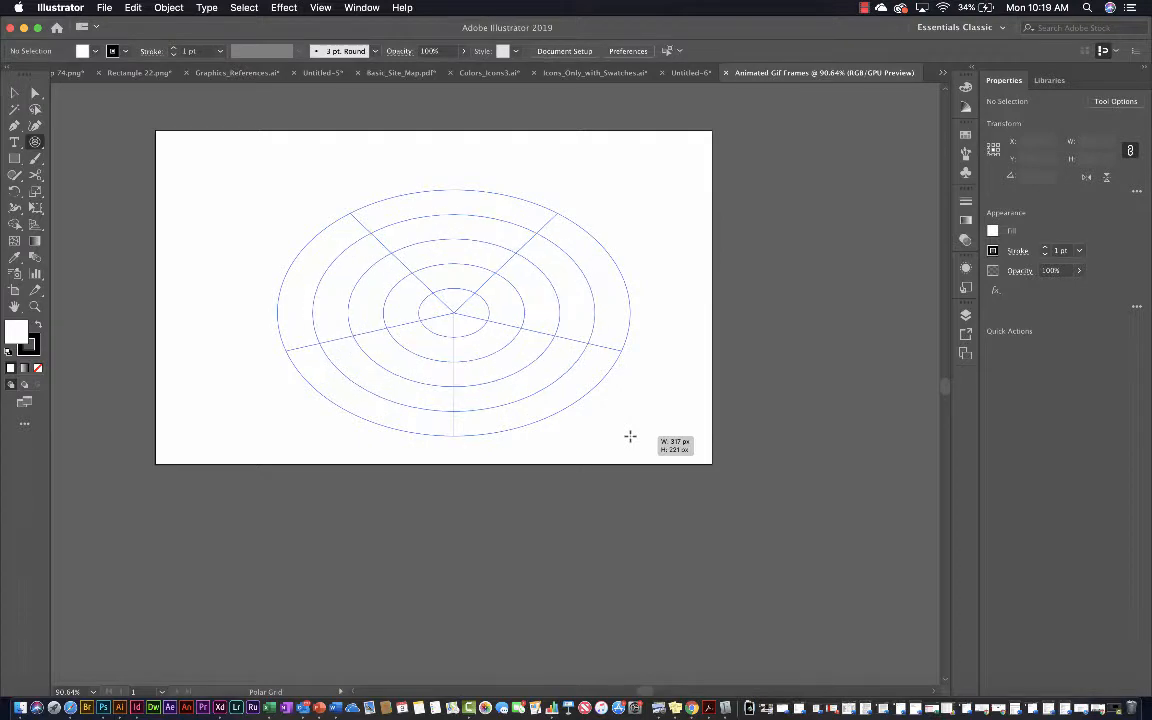
{"action": "left_click_drag", "start_coordinate": [630, 436], "coordinate": [650, 452]}
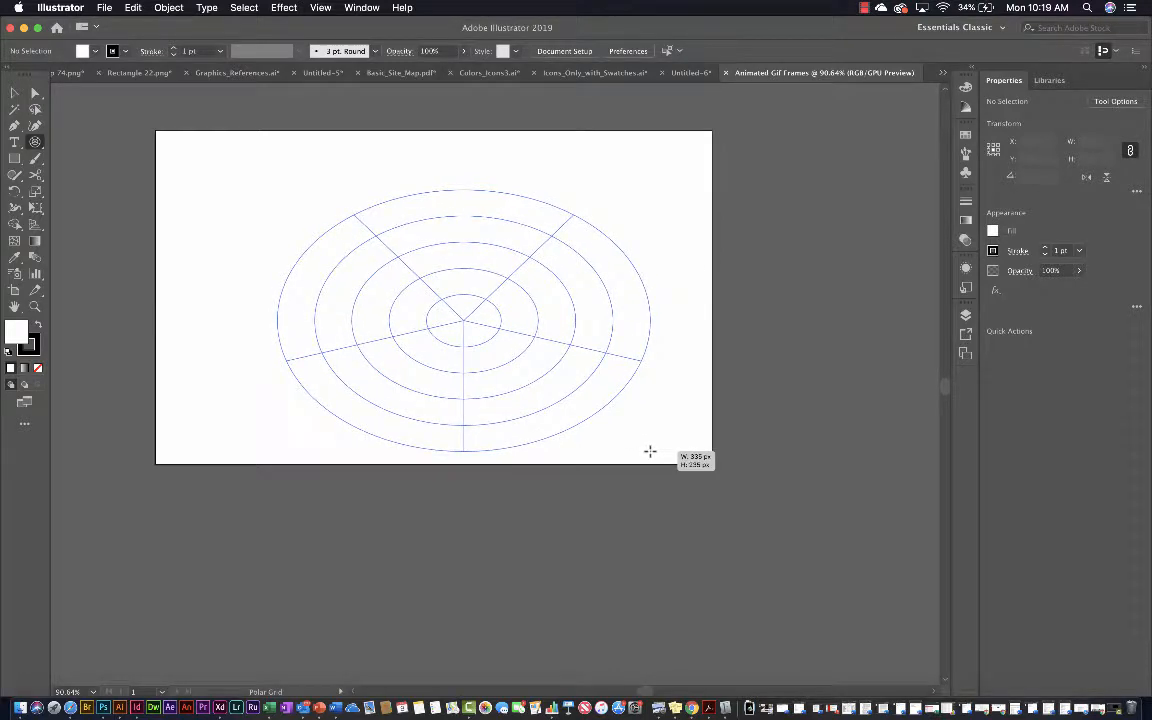
Remove all radial dividers, finish the oval grid with four concentric dividers at about 317 by 222 px, and undo the drawn grid
{"action": "key", "text": "Left"}
{"action": "key", "text": "Left"}
{"action": "key", "text": "Left"}
{"action": "key", "text": "Left"}
{"action": "key", "text": "Left"}
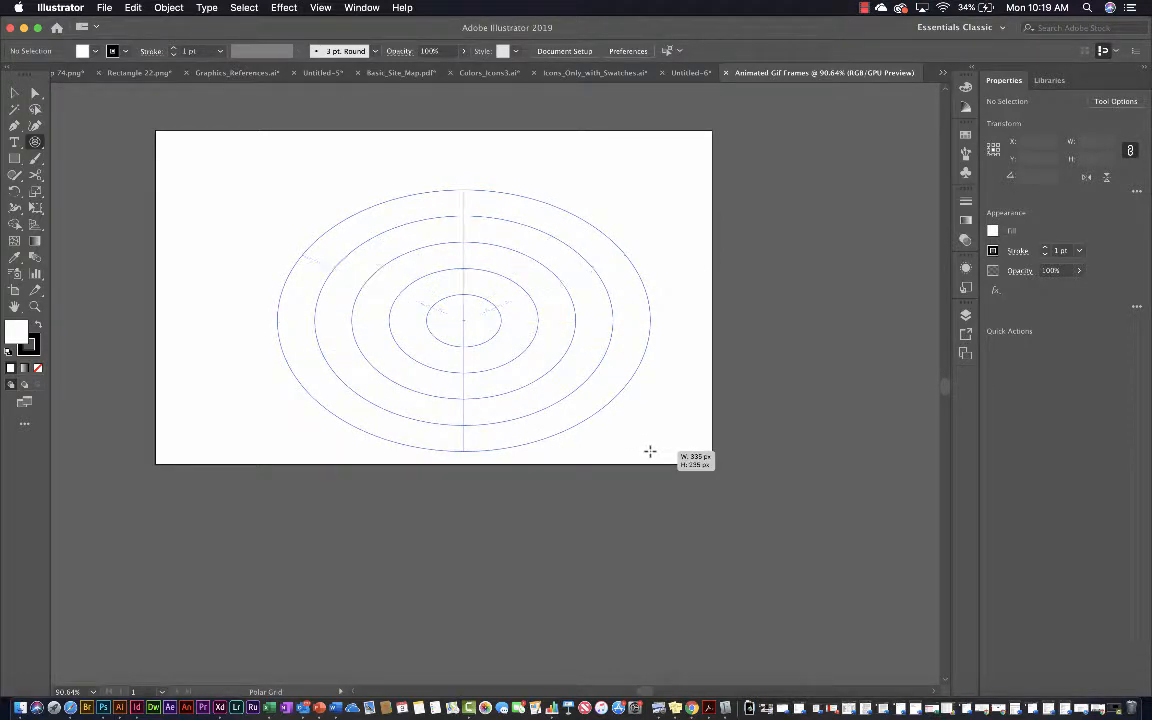
{"action": "left_click_drag", "start_coordinate": [650, 452], "coordinate": [638, 442]}
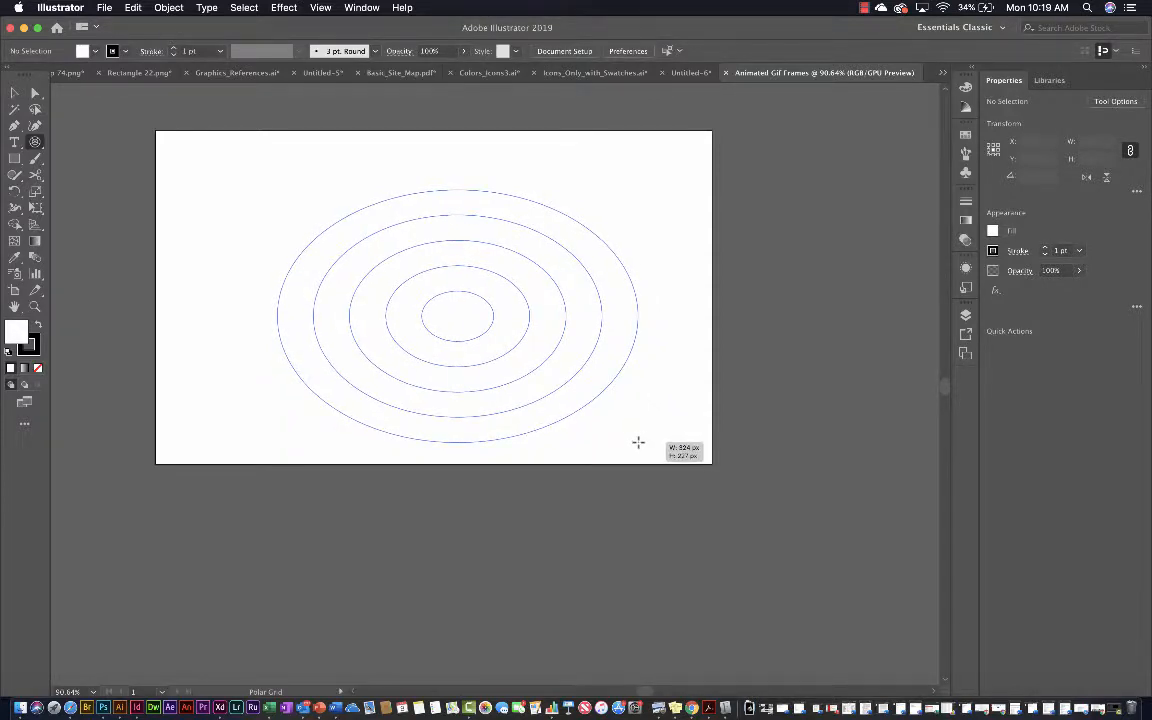
{"action": "key", "text": "Right"}
{"action": "key", "text": "Right"}
{"action": "key", "text": "Left"}
{"action": "key", "text": "Left"}
{"action": "key", "text": "Up"}
{"action": "key", "text": "Up"}
{"action": "key", "text": "Down"}
{"action": "key", "text": "Down"}
{"action": "key", "text": "Up"}
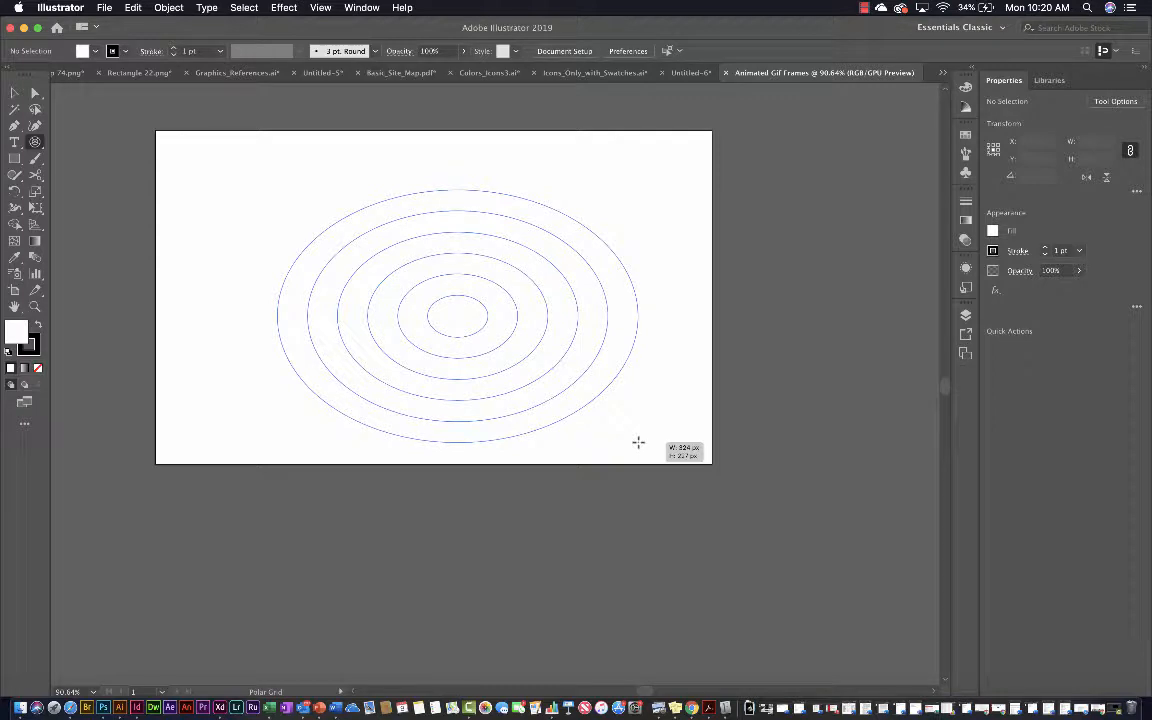
{"action": "key", "text": "Down"}
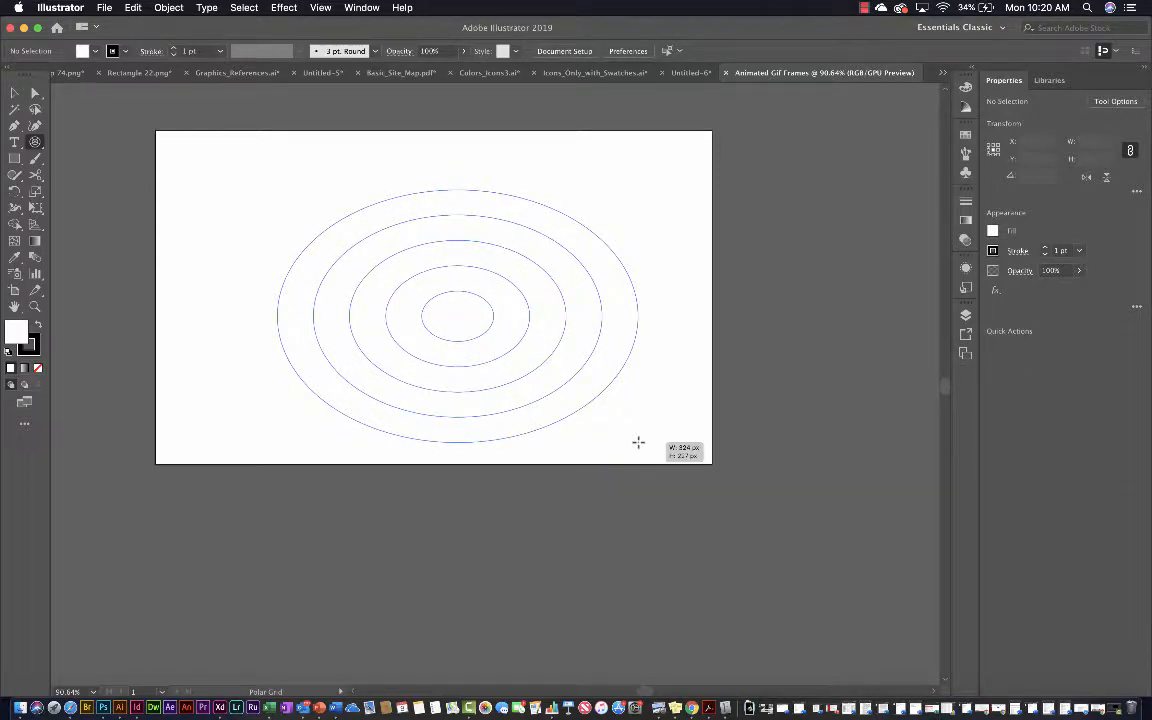
{"action": "mouse_move", "coordinate": [638, 442]}
{"action": "left_mouse_down"}
{"action": "mouse_move", "coordinate": [579, 393]}
{"action": "mouse_move", "coordinate": [625, 460]}
{"action": "mouse_move", "coordinate": [621, 423]}
{"action": "mouse_move", "coordinate": [630, 436]}
{"action": "left_mouse_up"}
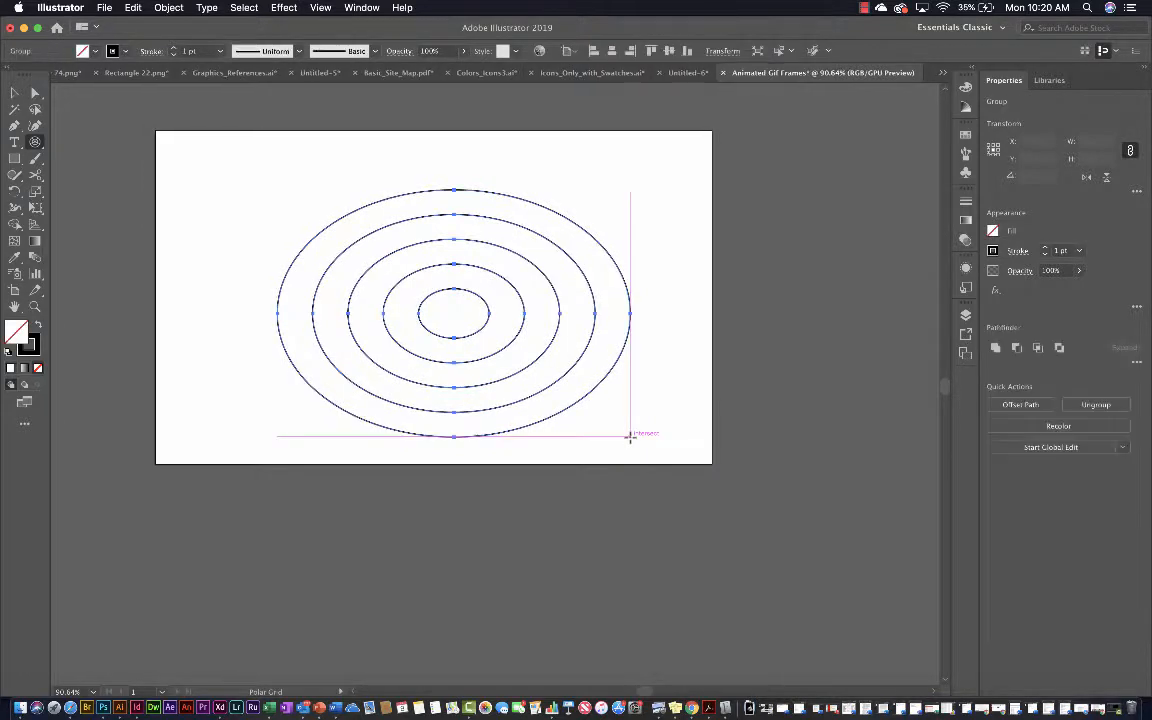
{"action": "key", "text": "cmd+z"}
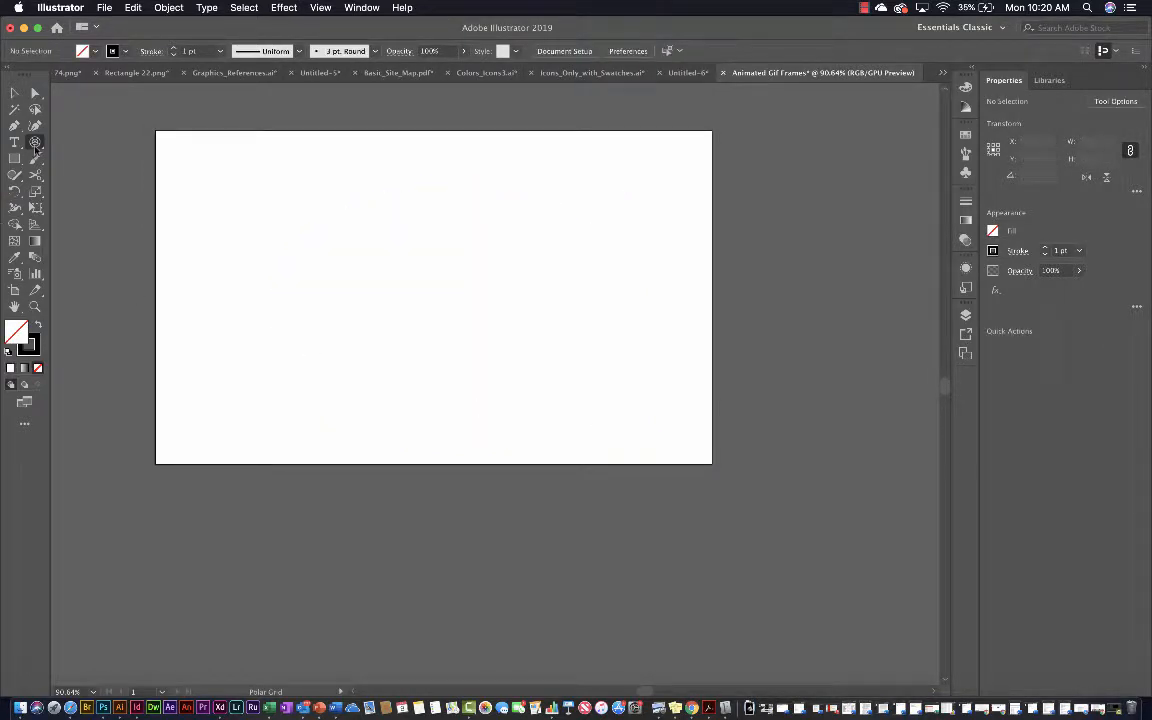
Accept the polar grid options with 4 concentric and 0 radial dividers and draw a perfectly circular grid about 393 px across
{"action": "double_click", "coordinate": [35, 143]}
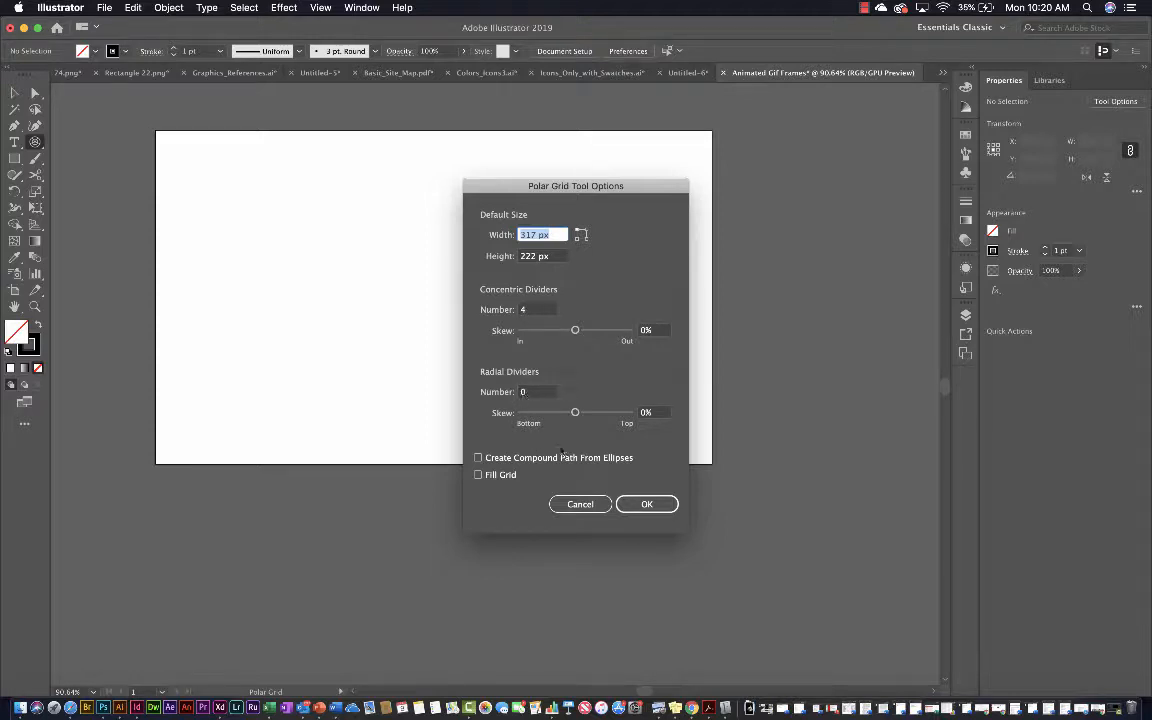
{"action": "left_click", "coordinate": [647, 503]}
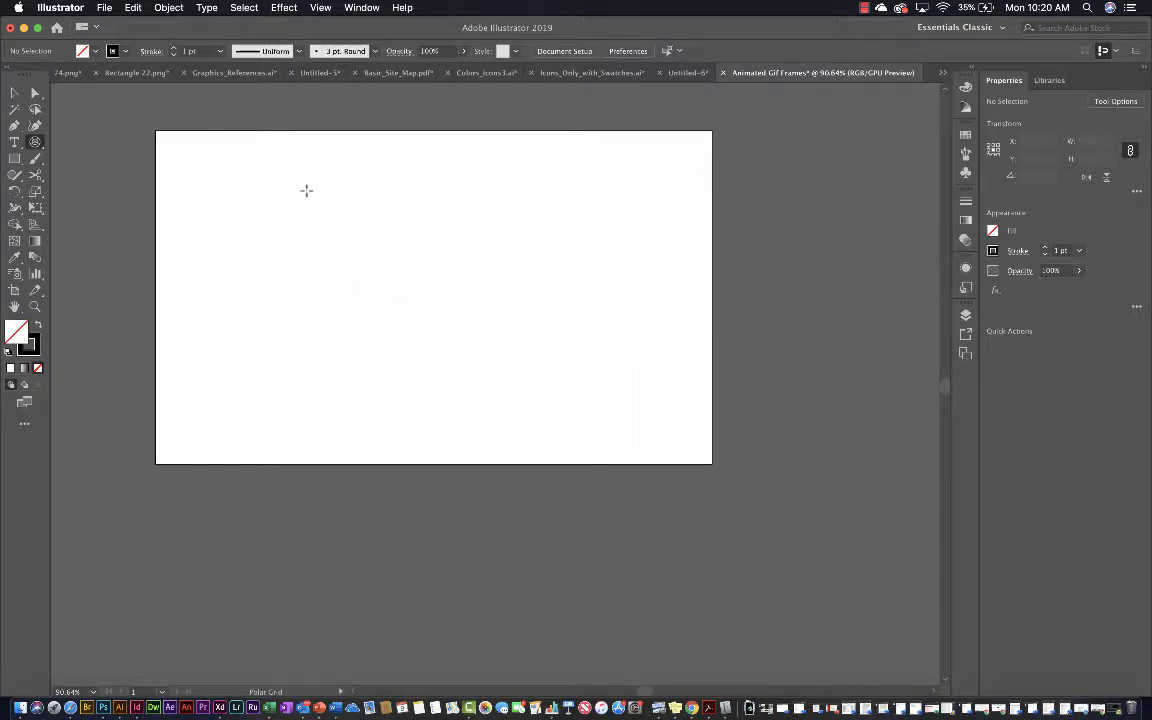
{"action": "left_click_drag", "start_coordinate": [306, 190], "coordinate": [744, 506]}
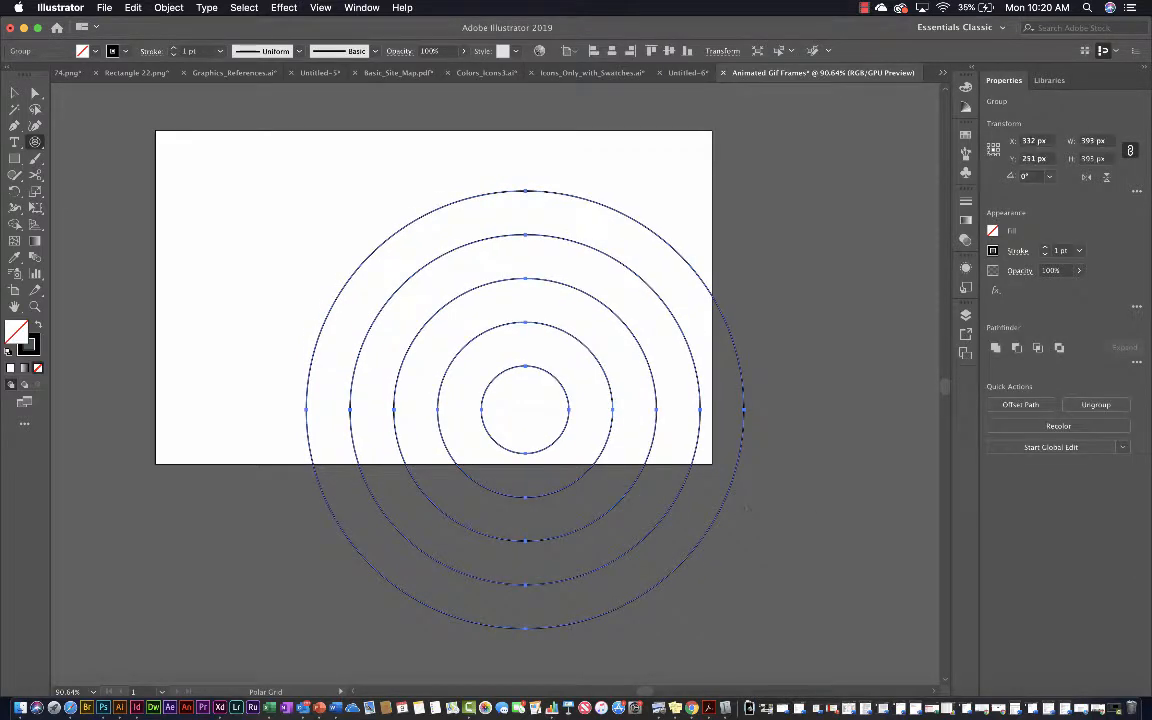
{"action": "left_click", "coordinate": [14, 92]}
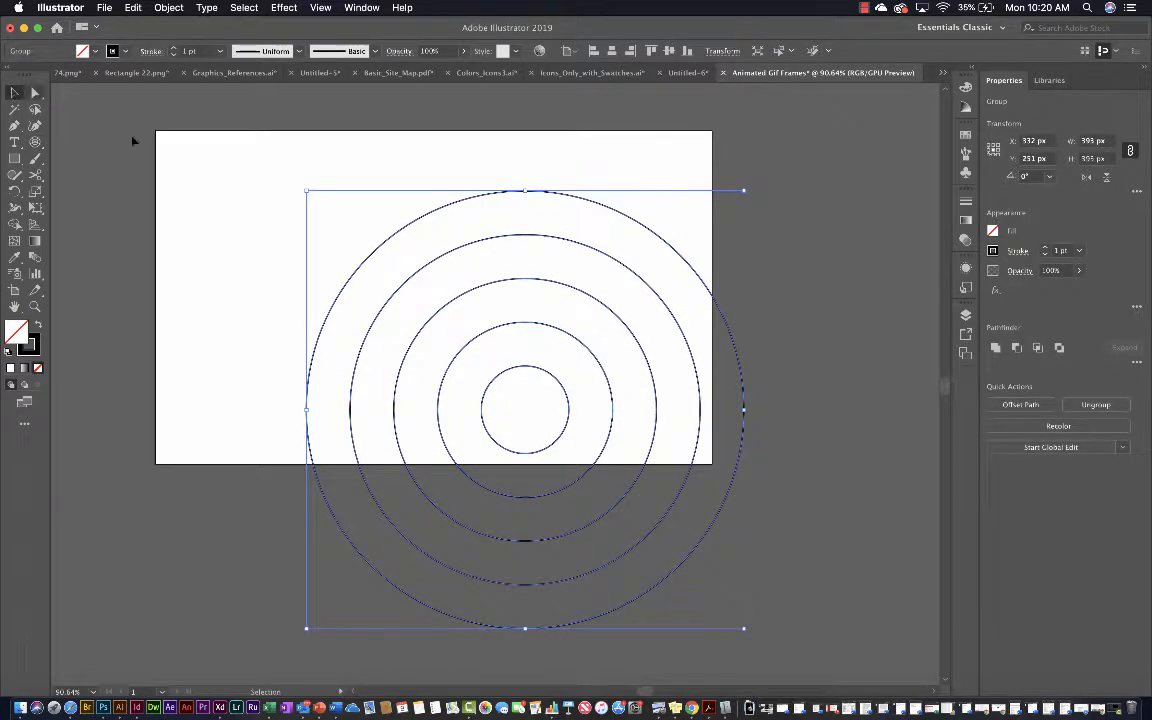
Move the concentric circle group to the artboard's horizontal centre, at about X 250 px and Y 209 px
{"action": "left_click", "coordinate": [399, 216]}
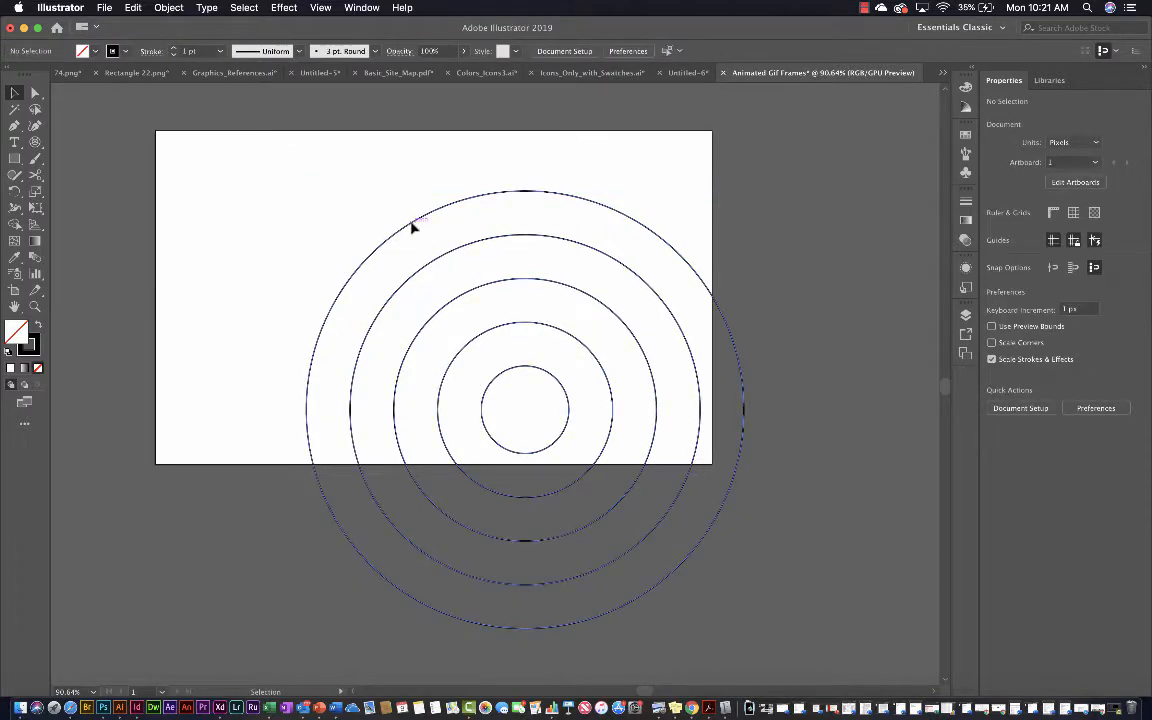
{"action": "left_click_drag", "start_coordinate": [399, 226], "coordinate": [333, 175]}
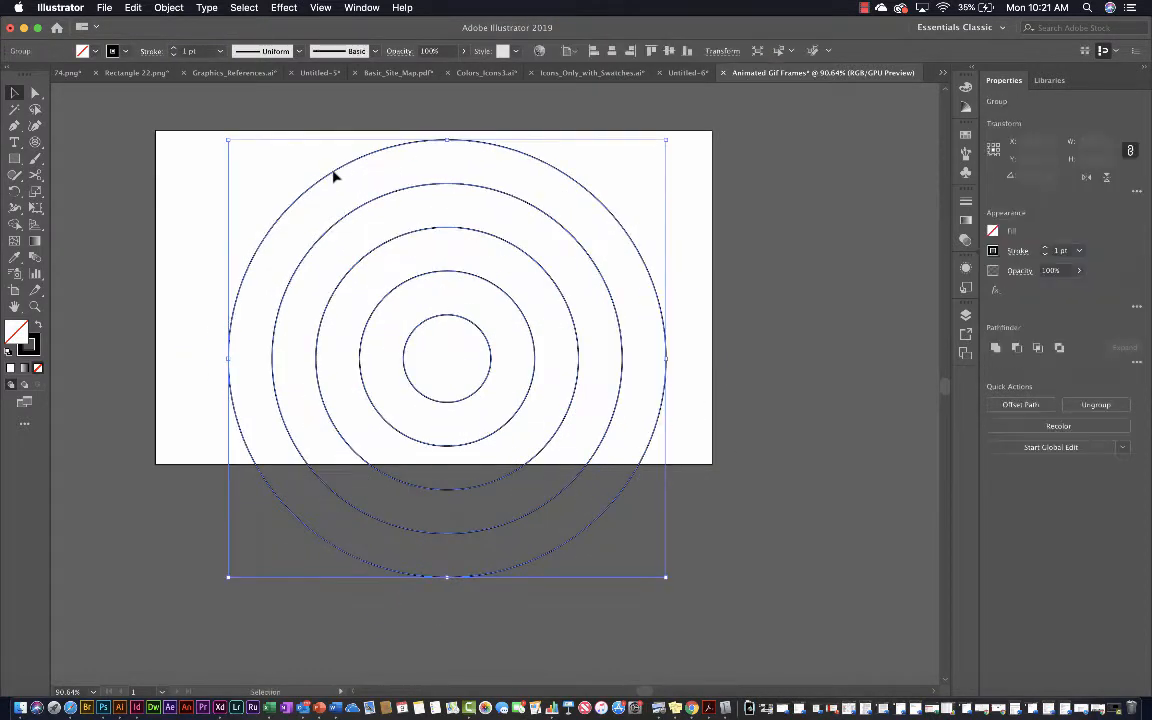
{"action": "mouse_move", "coordinate": [493, 360]}
{"action": "left_mouse_down"}
{"action": "mouse_move", "coordinate": [481, 357]}
{"action": "mouse_move", "coordinate": [478, 327]}
{"action": "mouse_move", "coordinate": [481, 368]}
{"action": "left_mouse_up"}
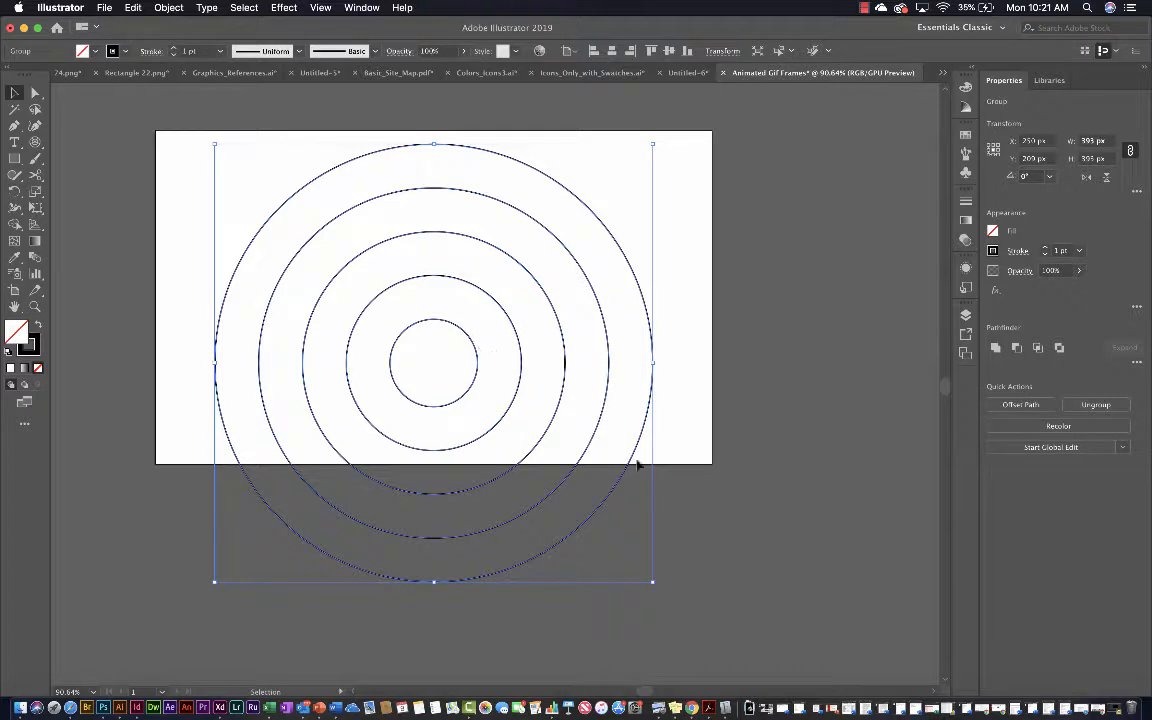
{"action": "left_click", "coordinate": [705, 475]}
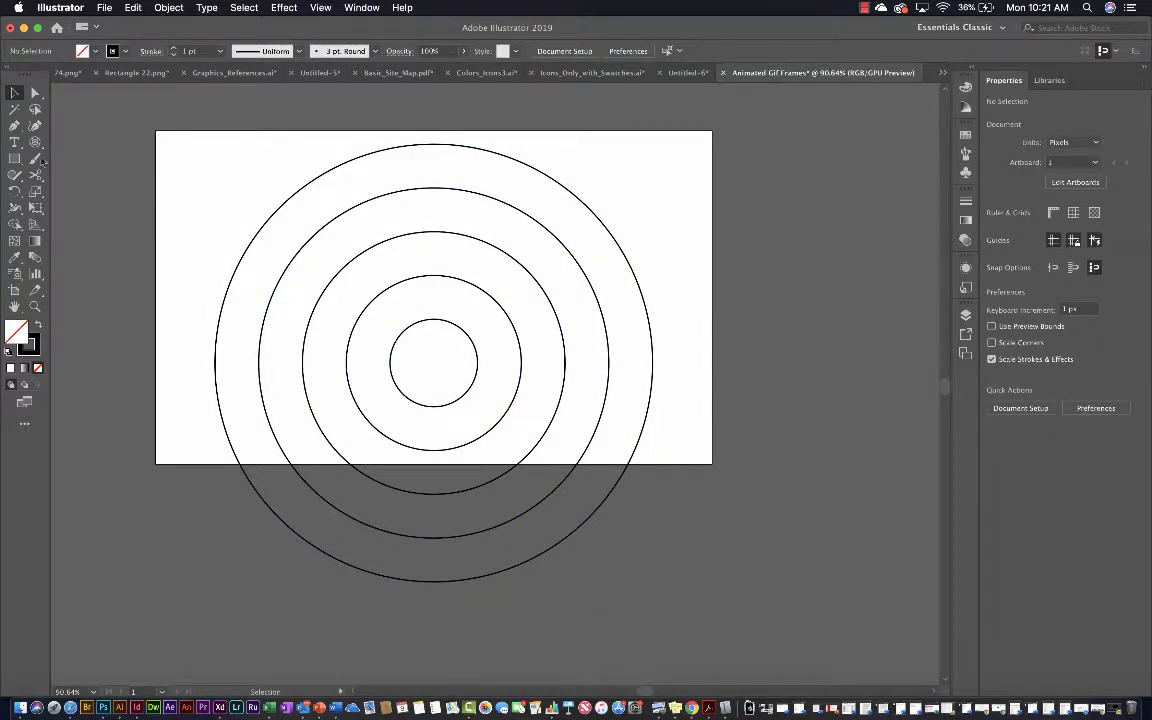
Delete the bottom anchor points of all five circles with the Direct Selection Tool, leaving only their upper semicircular arcs
{"action": "left_click", "coordinate": [35, 92]}
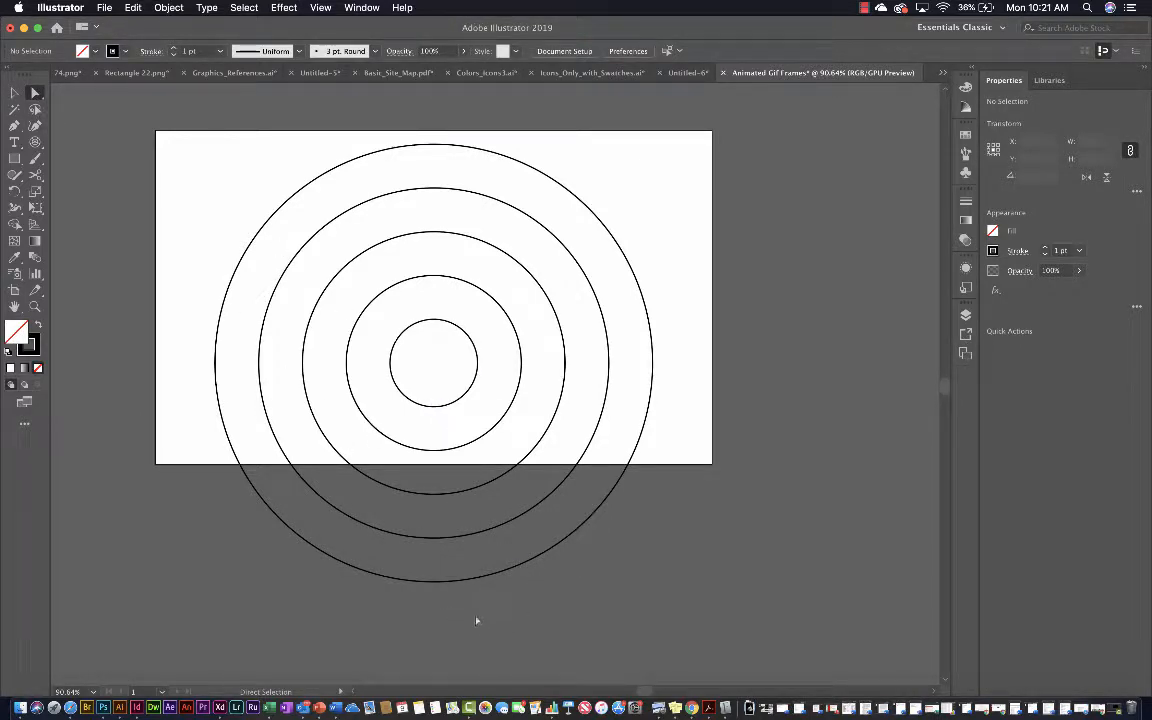
{"action": "left_click_drag", "start_coordinate": [418, 455], "coordinate": [416, 381]}
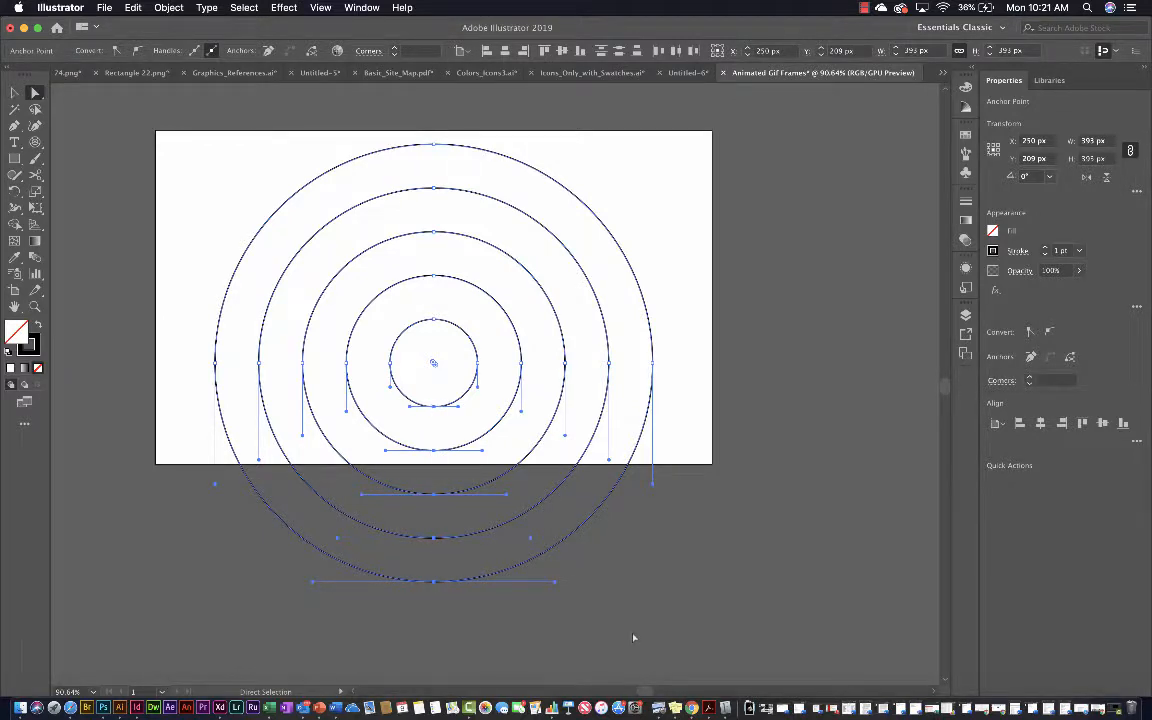
{"action": "key", "text": "Delete"}
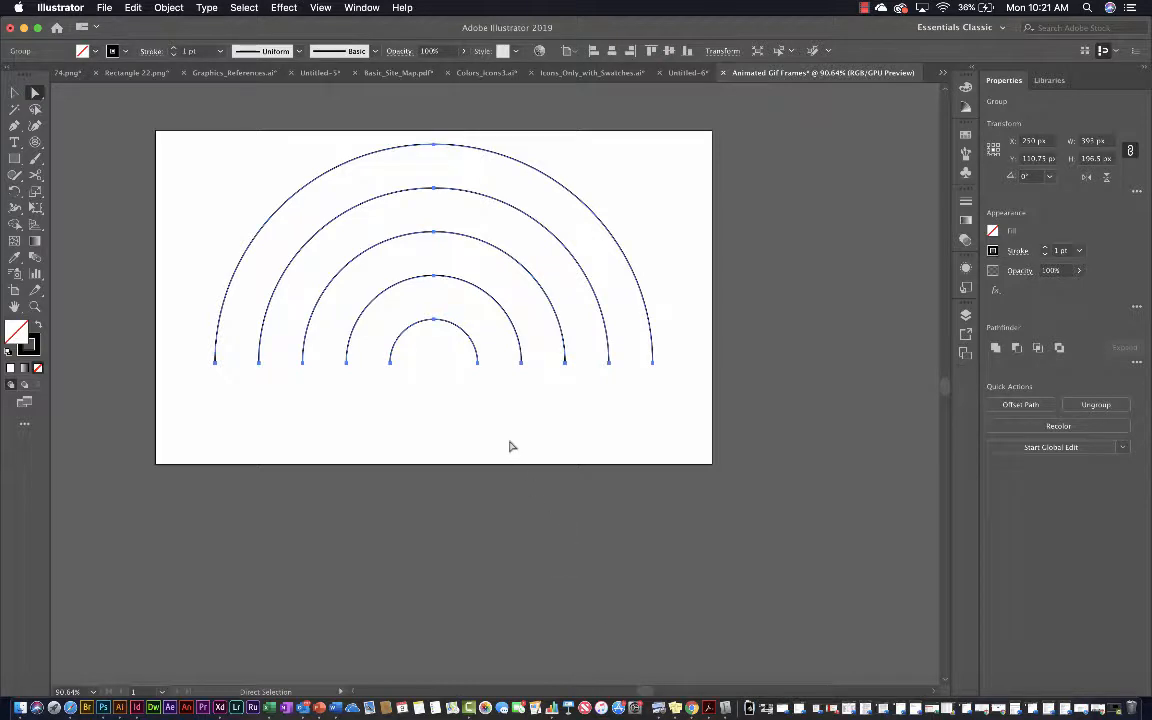
{"action": "left_click", "coordinate": [509, 446]}
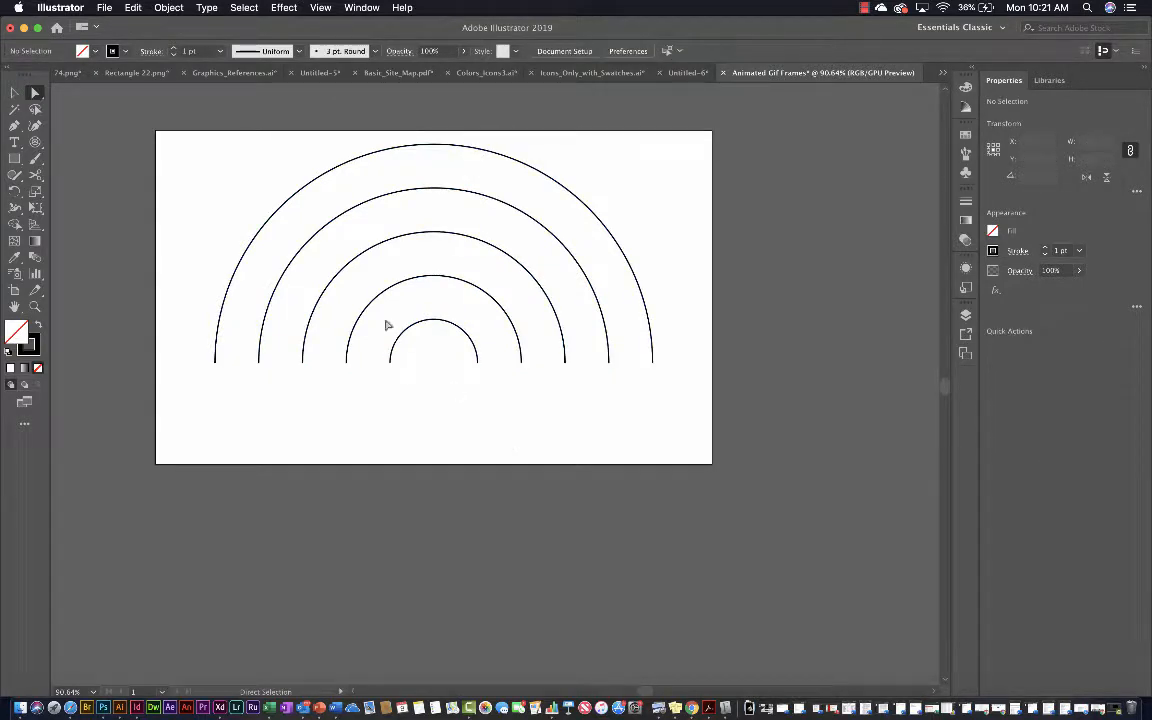
Move the group of arcs straight down about 39 px on the artboard and deselect it
{"action": "left_click", "coordinate": [14, 92]}
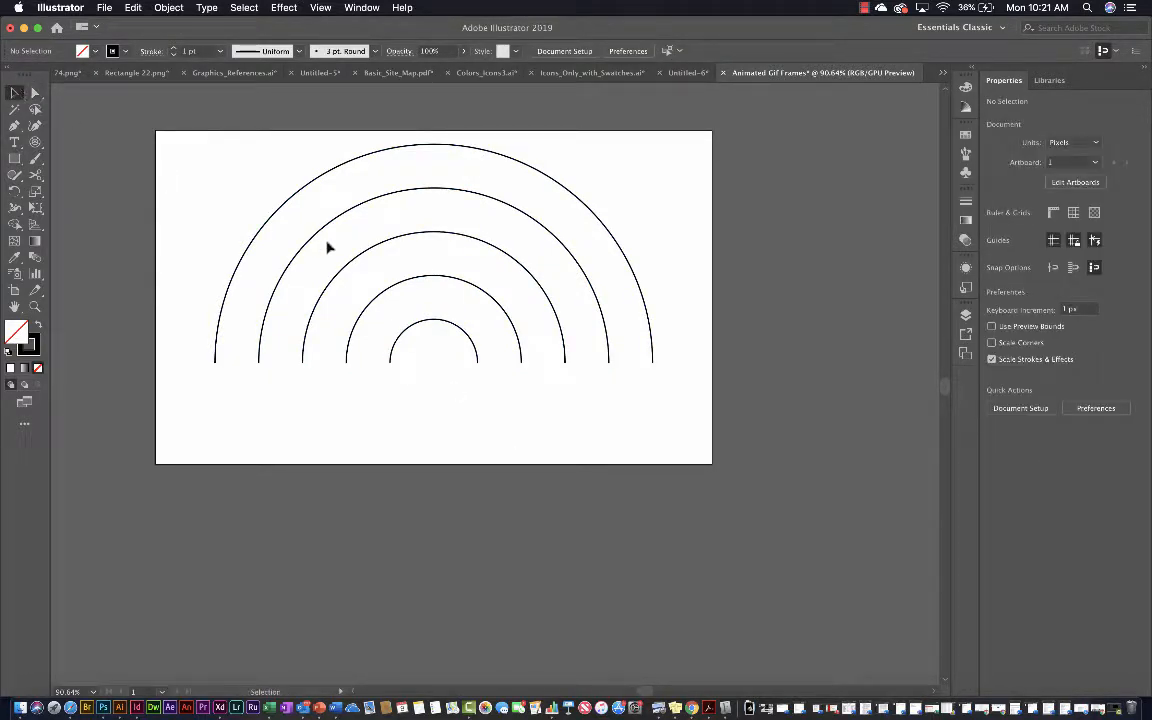
{"action": "left_click_drag", "start_coordinate": [347, 166], "coordinate": [350, 213]}
{"action": "left_click", "coordinate": [690, 333]}
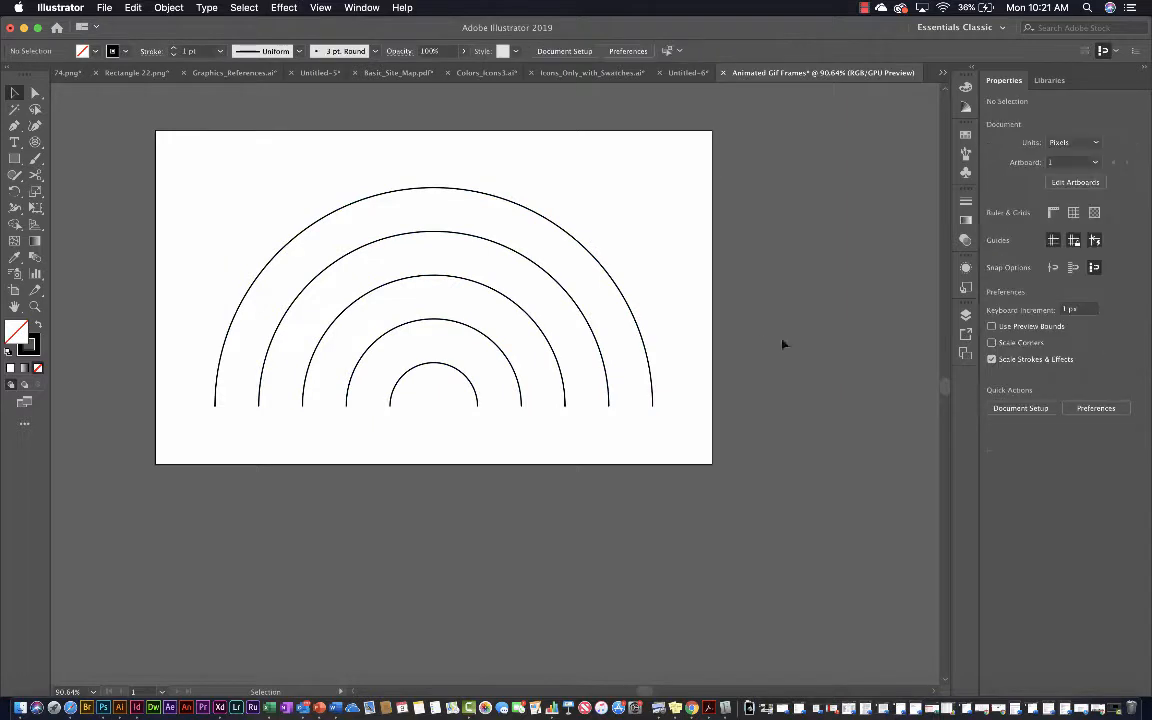
Float the Layers panel on its own beside the artboard and lengthen it
{"action": "left_click", "coordinate": [962, 316]}
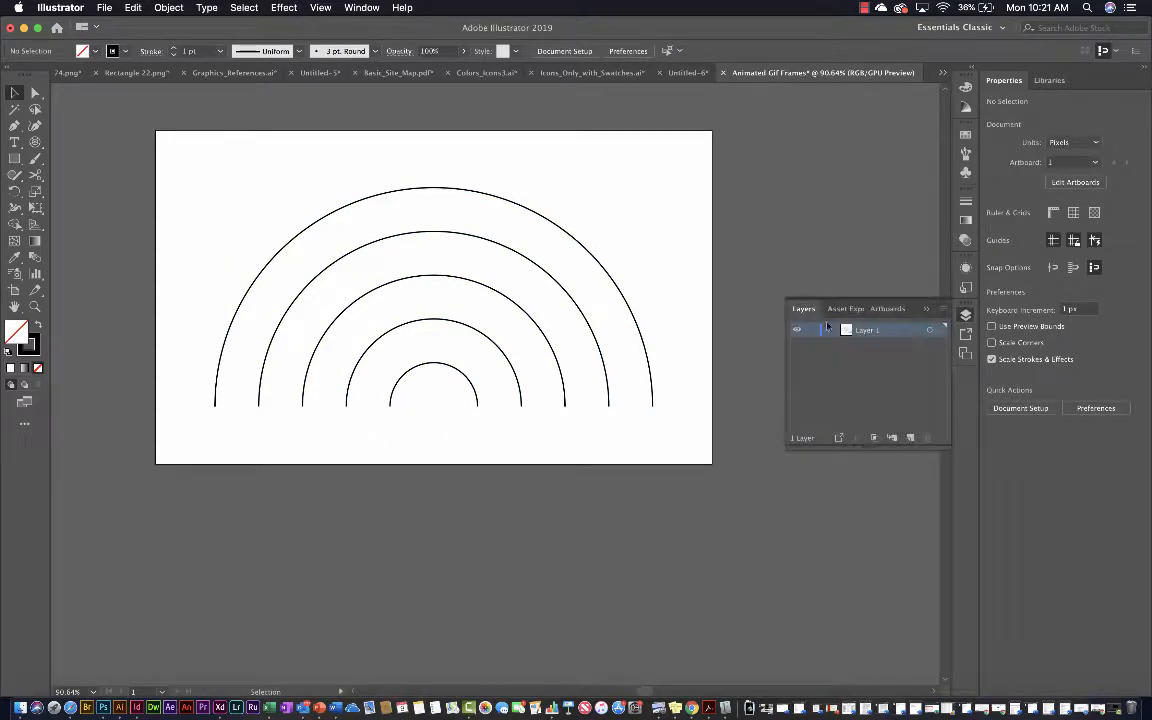
{"action": "left_click_drag", "start_coordinate": [805, 309], "coordinate": [755, 308]}
{"action": "left_click", "coordinate": [926, 308]}
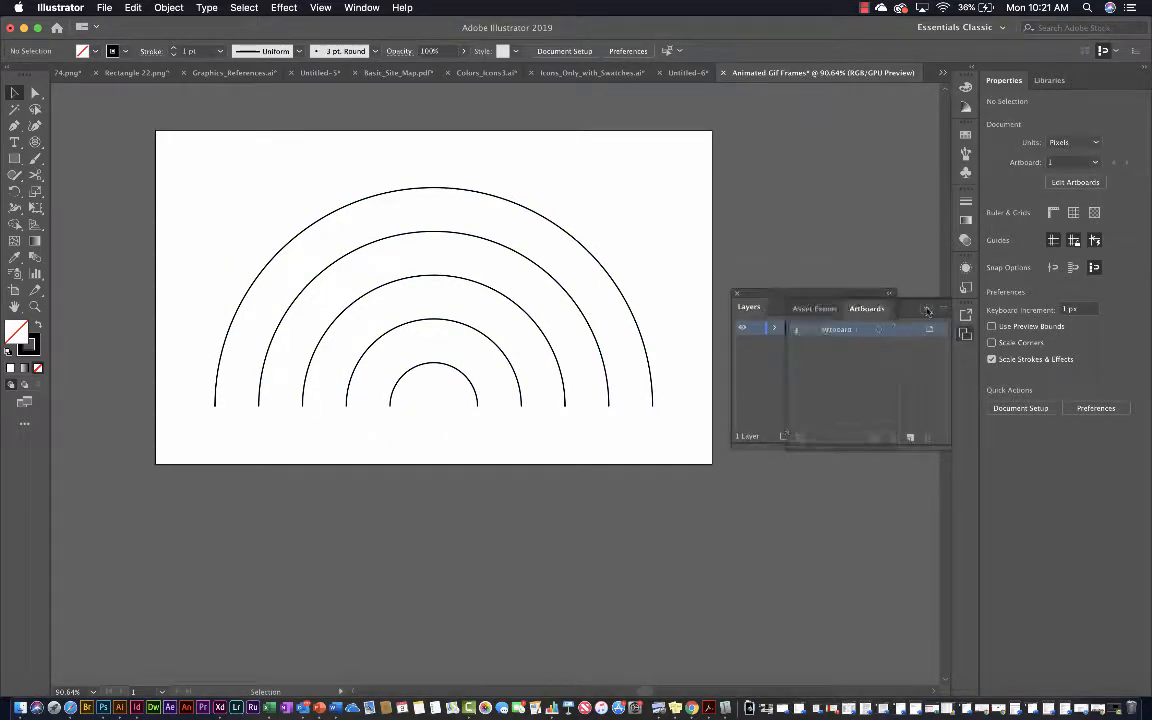
{"action": "left_click_drag", "start_coordinate": [869, 298], "coordinate": [913, 336]}
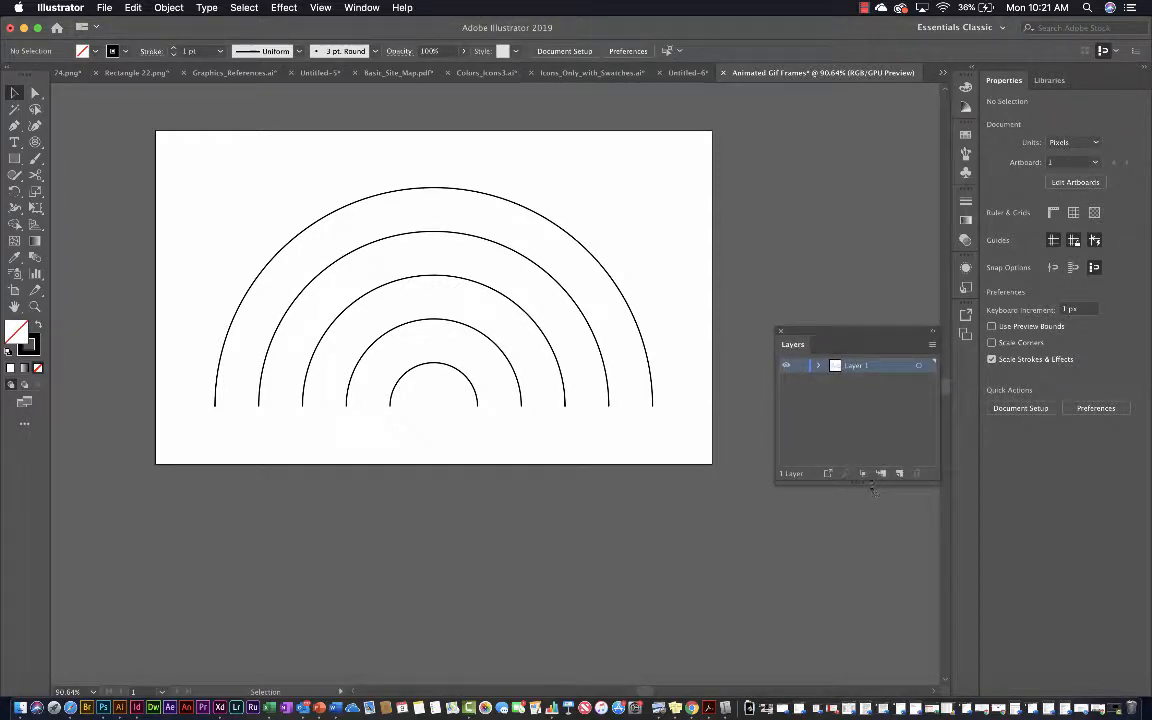
{"action": "left_click_drag", "start_coordinate": [873, 489], "coordinate": [872, 662]}
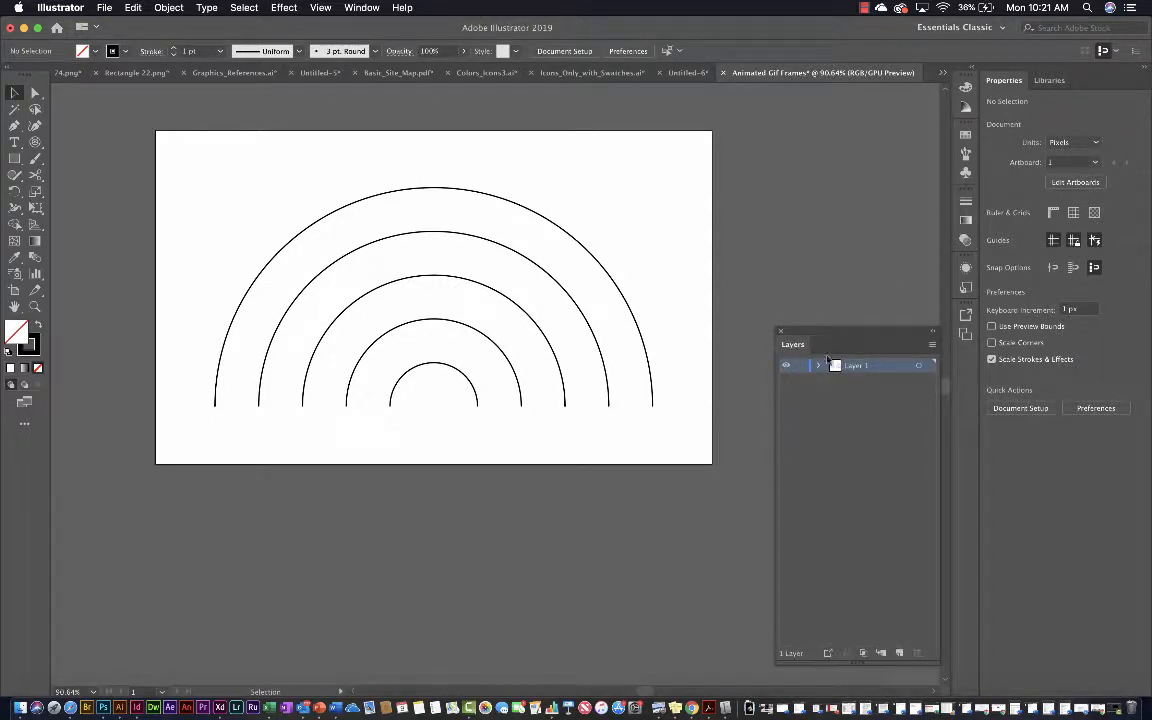
Expand Layer 1 and its nested groups down to the individual arc paths, and identify the innermost arc's entry
{"action": "left_click", "coordinate": [818, 365]}
{"action": "left_click", "coordinate": [835, 380]}
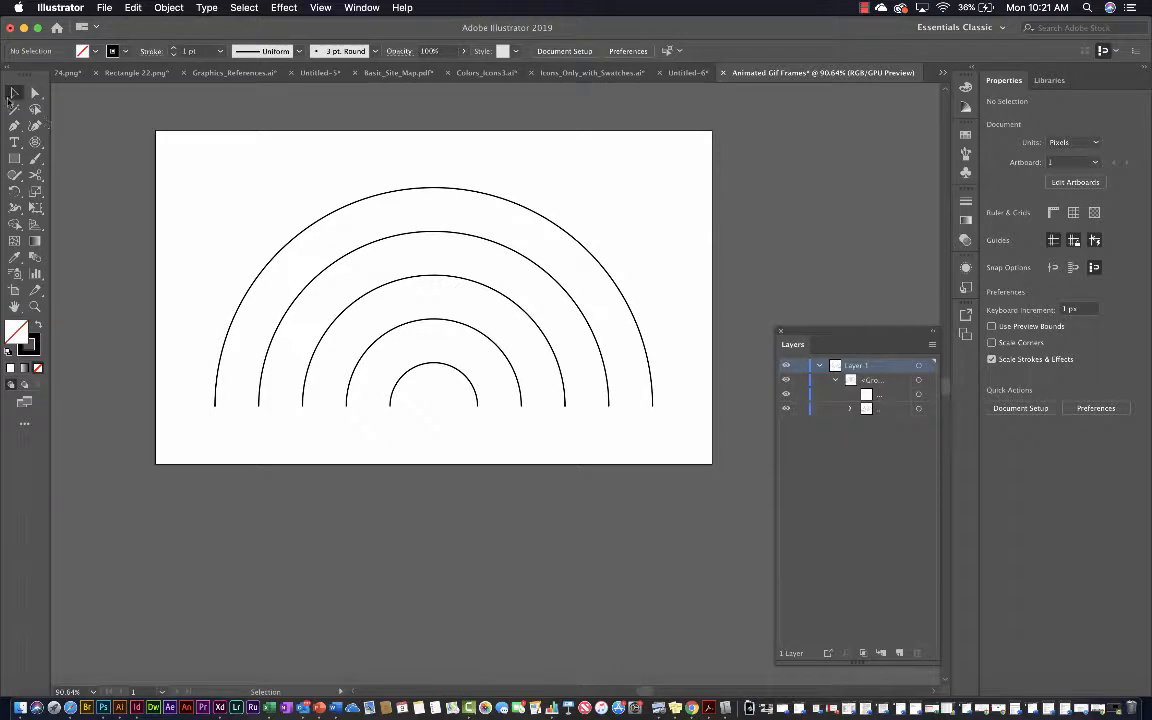
{"action": "left_click", "coordinate": [13, 93]}
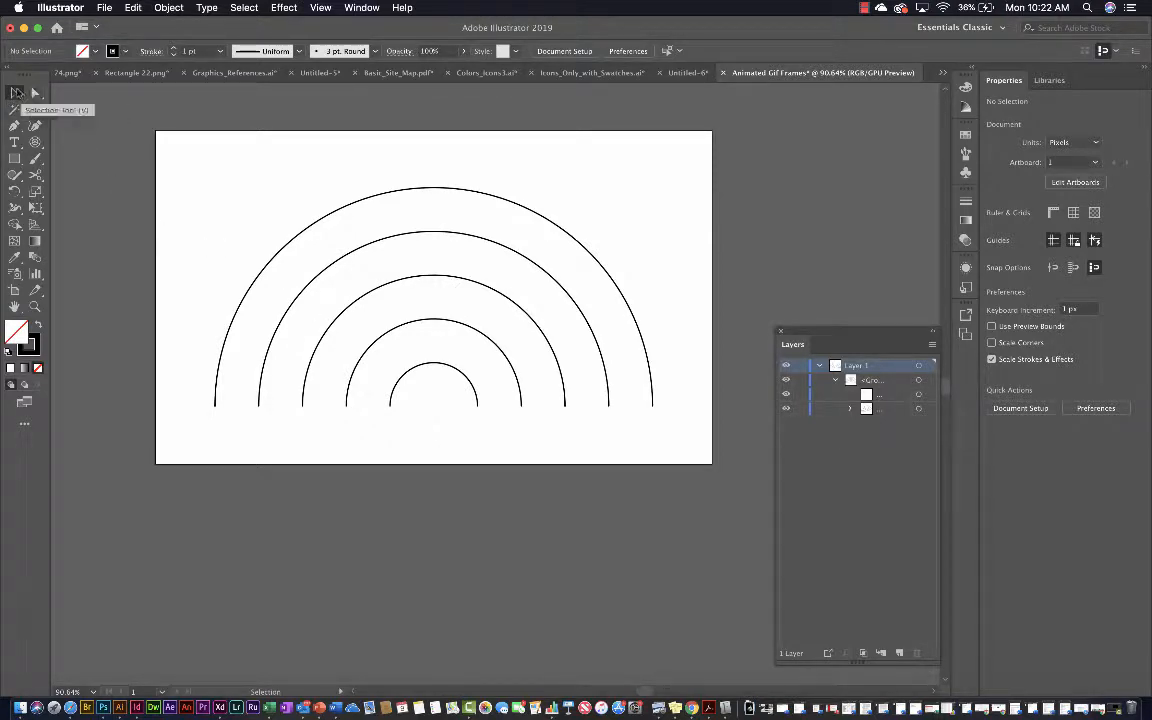
{"action": "left_click", "coordinate": [850, 408]}
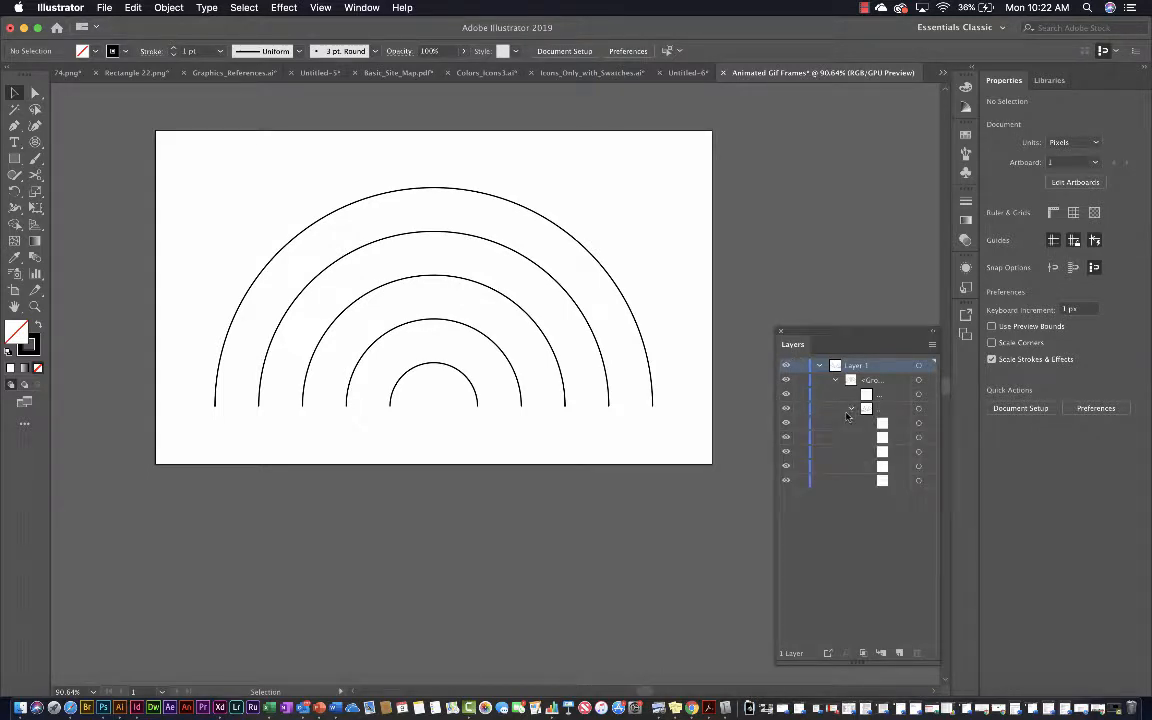
{"action": "left_click", "coordinate": [926, 423]}
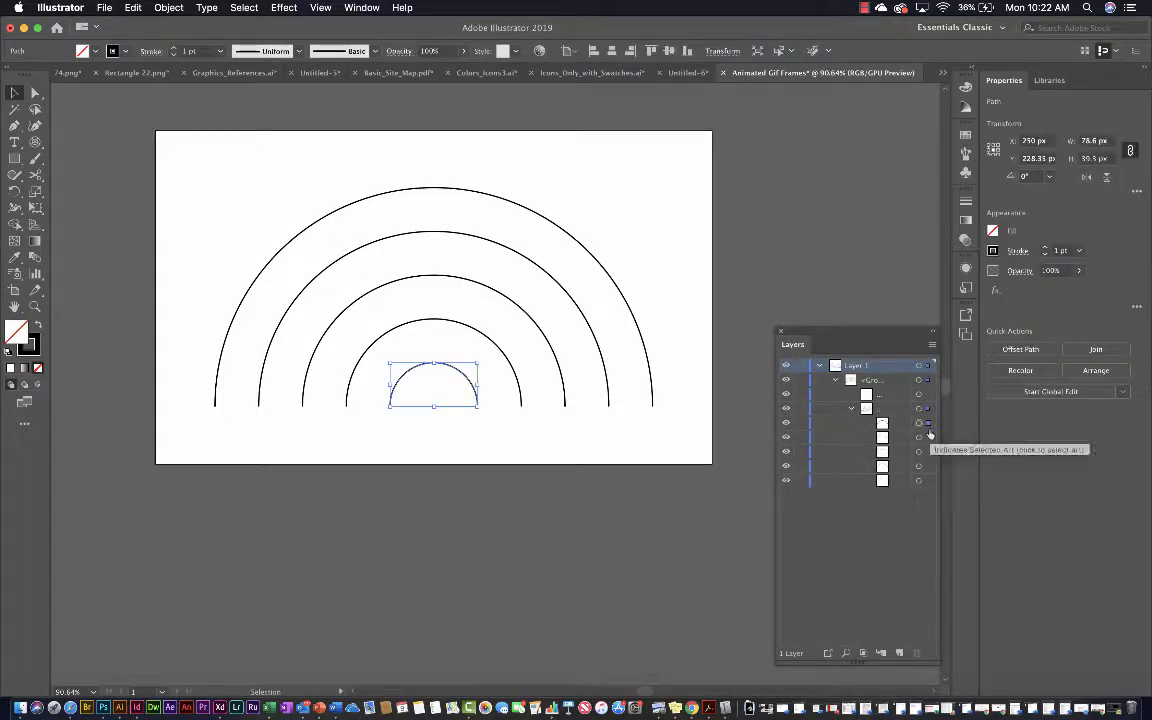
{"action": "left_click", "coordinate": [342, 477]}
Select only the innermost arc and set its stroke weight to 25 pt
{"action": "left_click", "coordinate": [35, 92]}
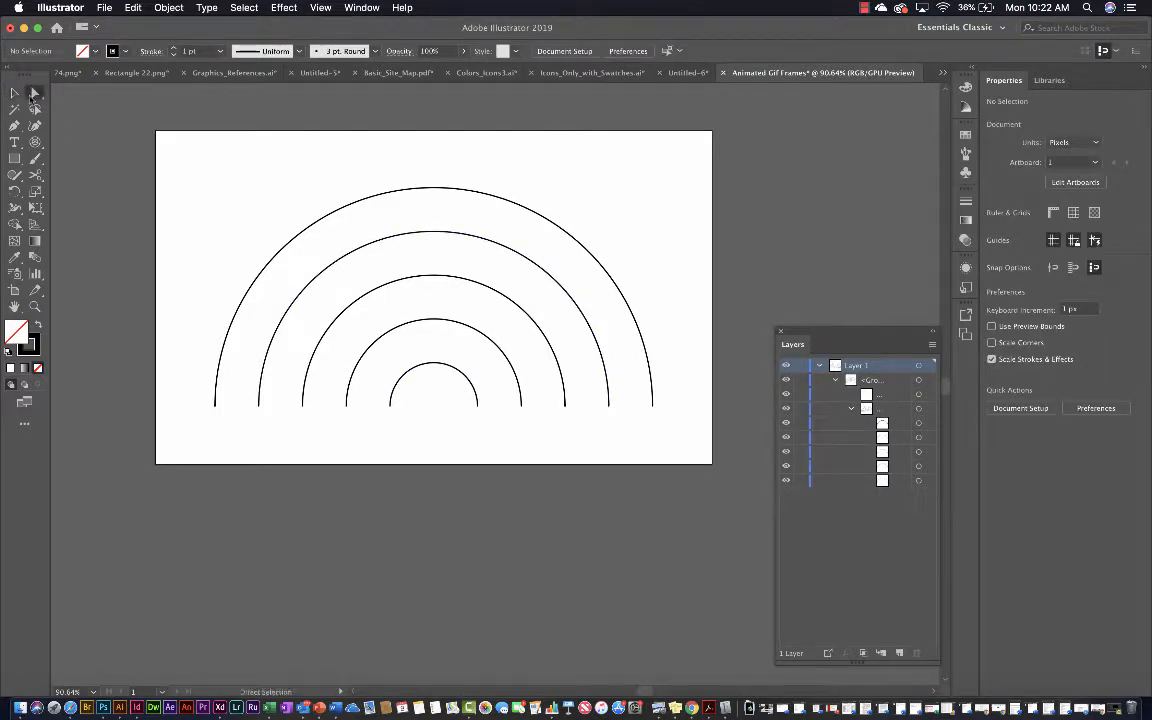
{"action": "left_click", "coordinate": [926, 423]}
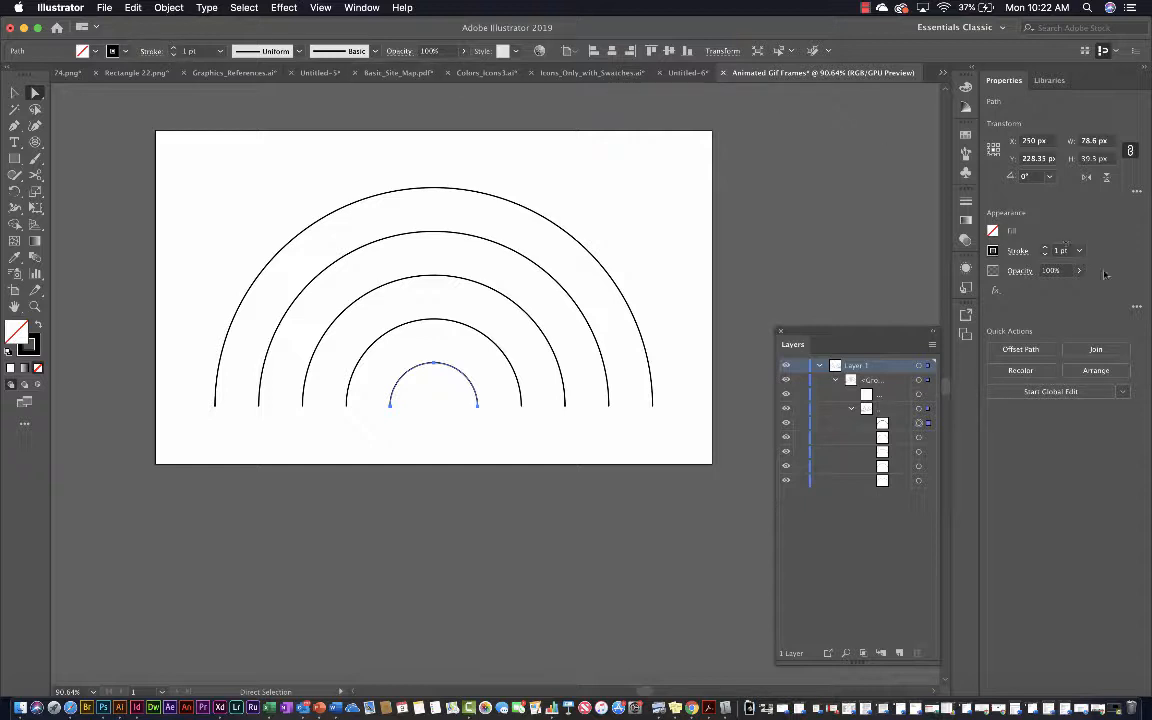
{"action": "left_click", "coordinate": [174, 49]}
{"action": "left_click", "coordinate": [174, 49]}
{"action": "left_click", "coordinate": [174, 49]}
{"action": "left_click", "coordinate": [174, 49]}
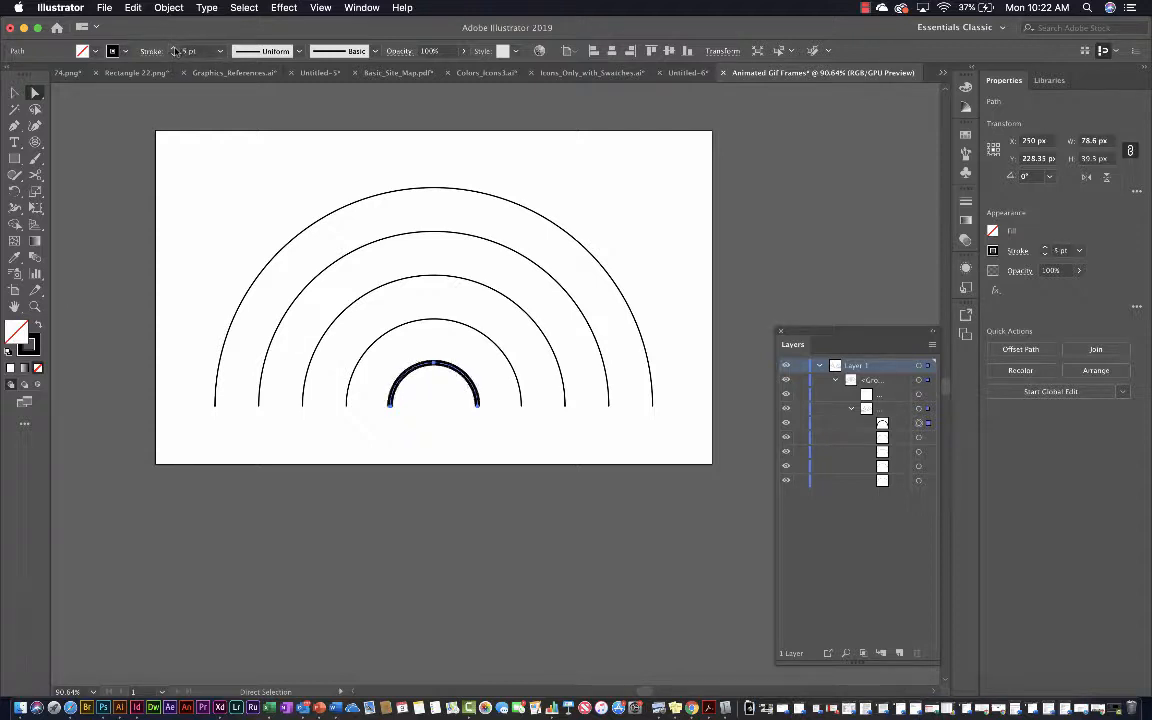
{"action": "left_click", "coordinate": [174, 49]}
{"action": "left_click", "coordinate": [174, 49]}
{"action": "left_click", "coordinate": [174, 49]}
{"action": "left_click", "coordinate": [174, 49]}
{"action": "left_click", "coordinate": [174, 49]}
{"action": "left_click", "coordinate": [174, 49]}
{"action": "left_click", "coordinate": [174, 49]}
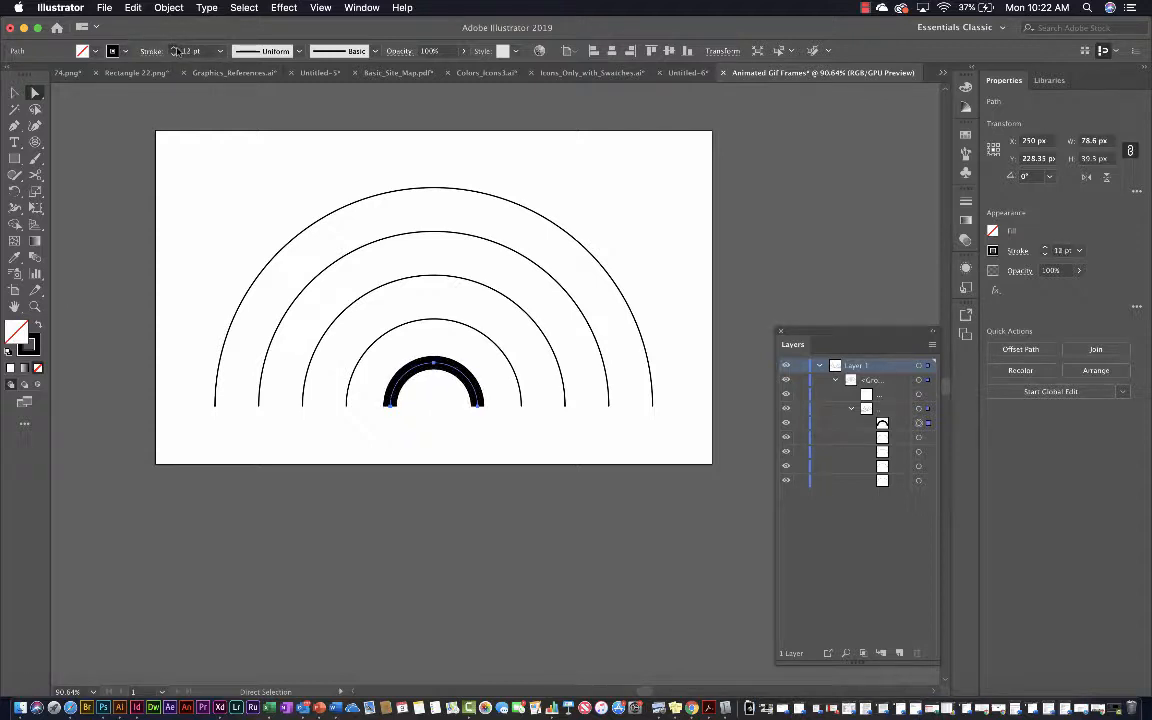
{"action": "left_click", "coordinate": [174, 49]}
{"action": "left_click", "coordinate": [174, 49]}
{"action": "left_click", "coordinate": [174, 49]}
{"action": "left_click", "coordinate": [174, 49]}
{"action": "left_click", "coordinate": [174, 49]}
{"action": "left_click", "coordinate": [174, 49]}
{"action": "left_click", "coordinate": [174, 49]}
{"action": "left_click", "coordinate": [174, 49]}
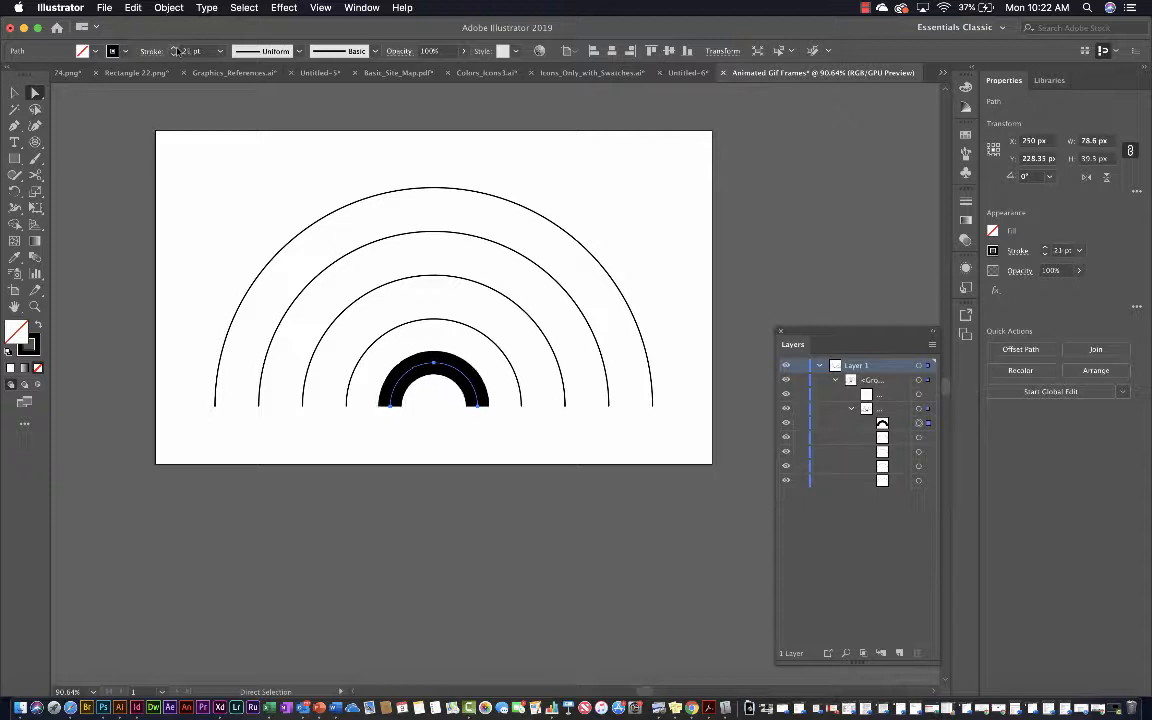
{"action": "left_click", "coordinate": [174, 49]}
{"action": "left_click", "coordinate": [174, 49]}
{"action": "left_click", "coordinate": [174, 49]}
{"action": "left_click", "coordinate": [174, 49]}
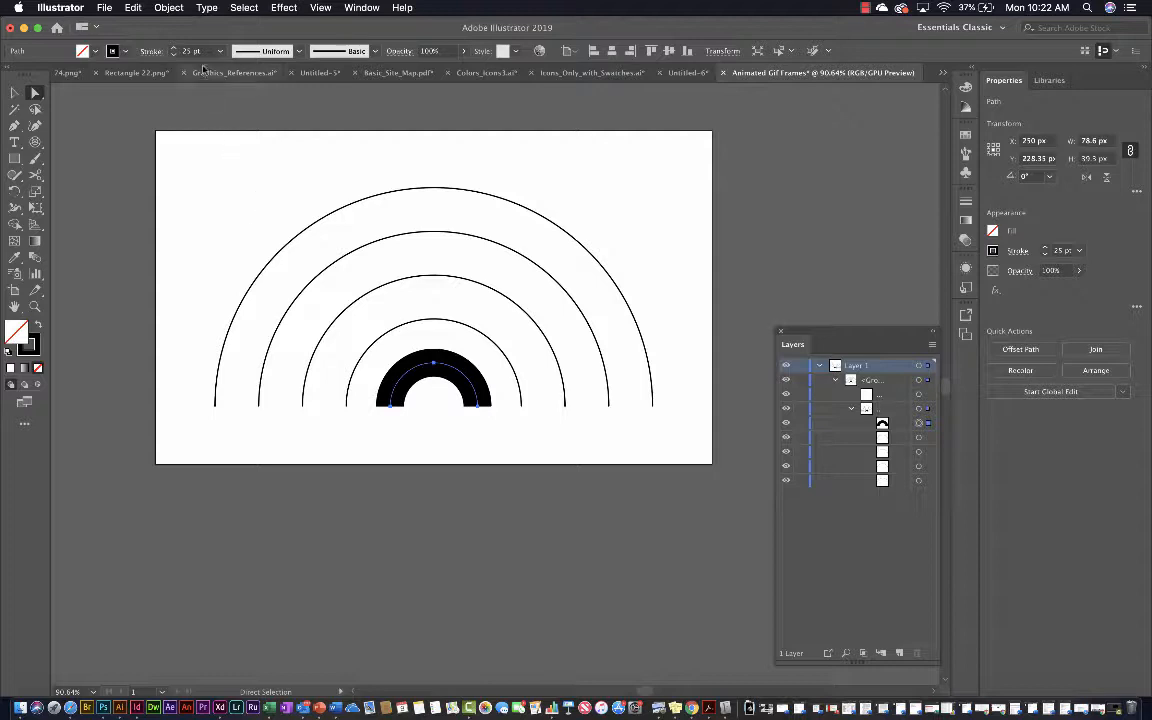
Apply RGB Yellow to the innermost arc's stroke and refine it to a softer golden yellow in the Color Picker
{"action": "left_click", "coordinate": [124, 51]}
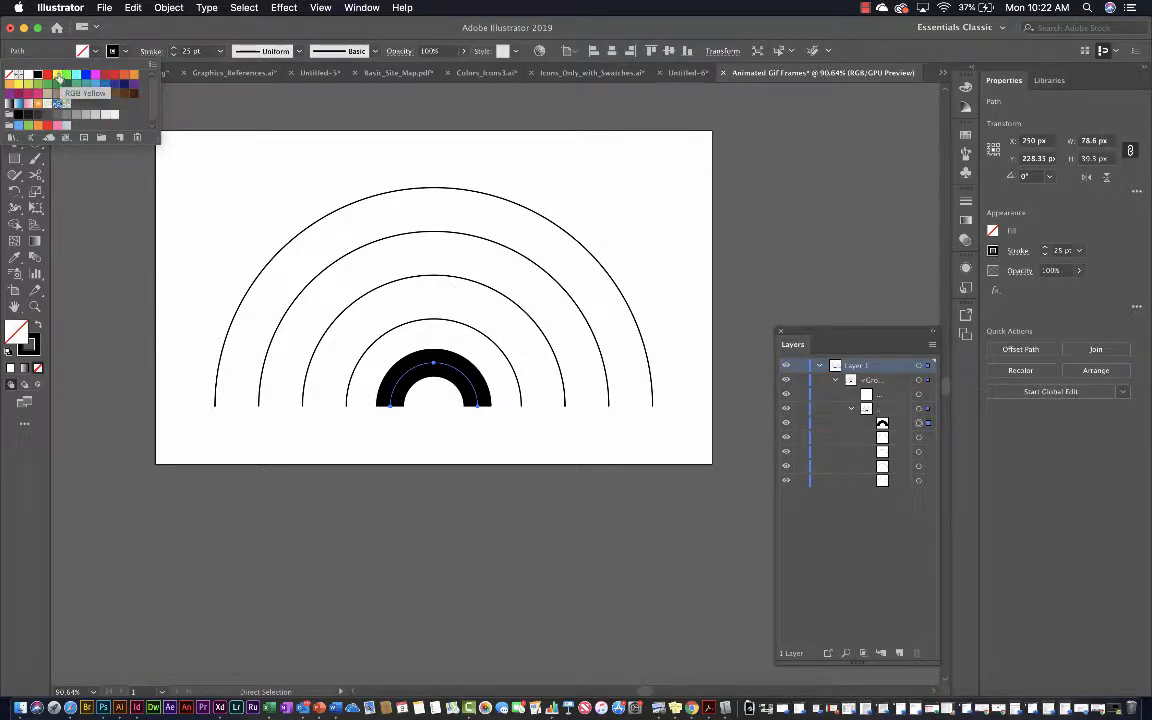
{"action": "left_click", "coordinate": [57, 76]}
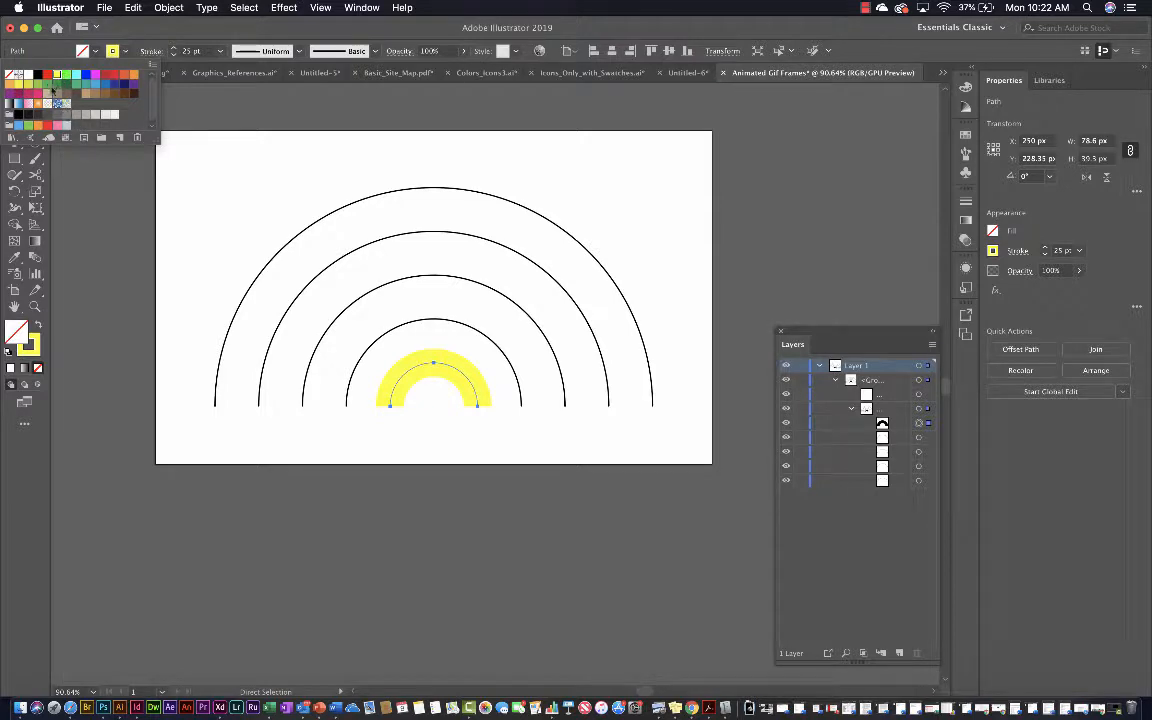
{"action": "left_click", "coordinate": [30, 345]}
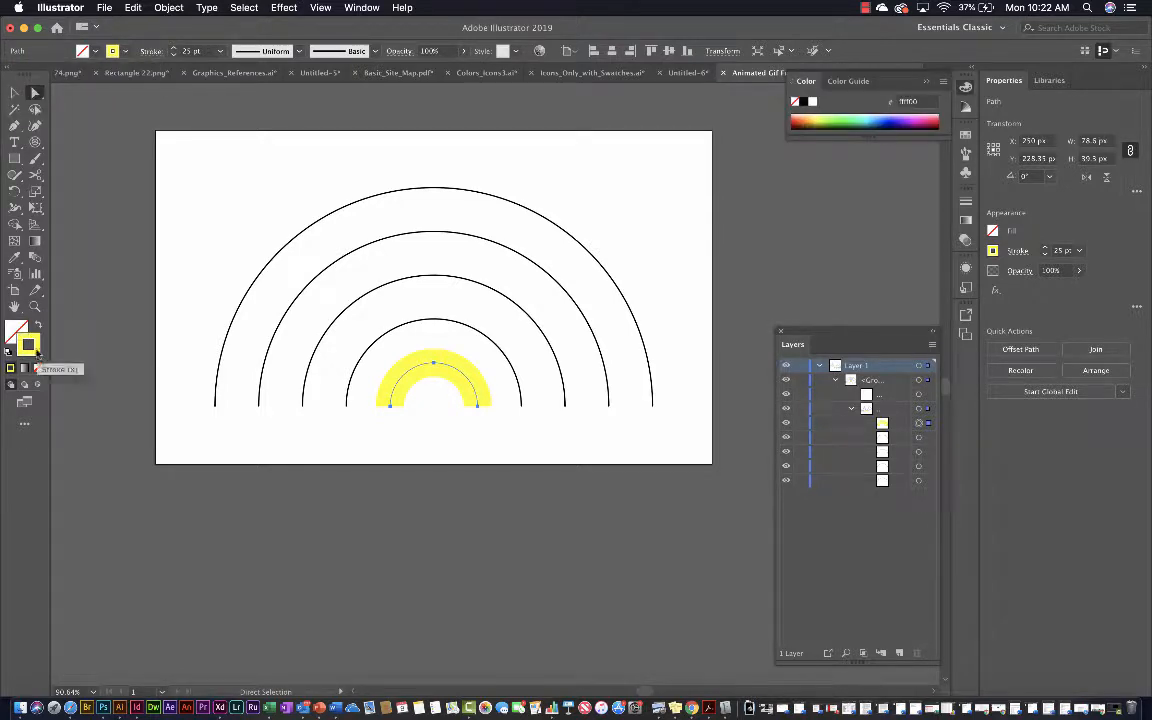
{"action": "double_click", "coordinate": [30, 346]}
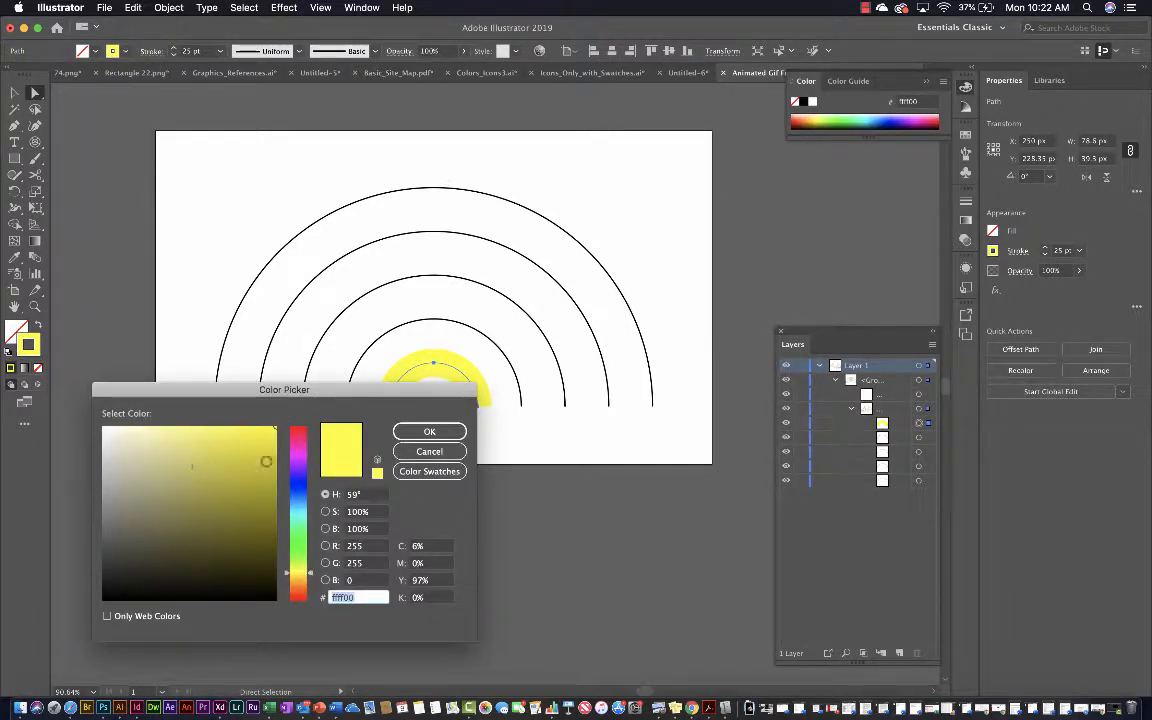
{"action": "left_click_drag", "start_coordinate": [310, 577], "coordinate": [310, 575]}
{"action": "left_click_drag", "start_coordinate": [250, 434], "coordinate": [243, 433]}
{"action": "left_click", "coordinate": [446, 433]}
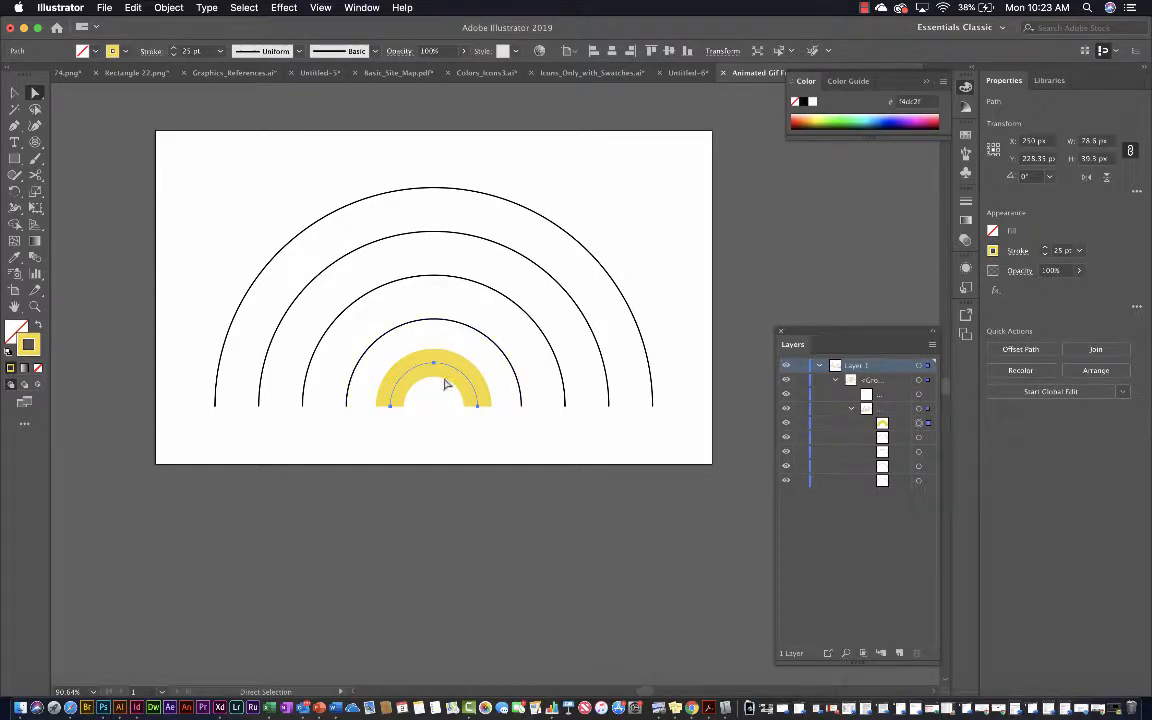
Give the second arc from the centre a 25 pt stroke and colour it orange
{"action": "left_click", "coordinate": [446, 325]}
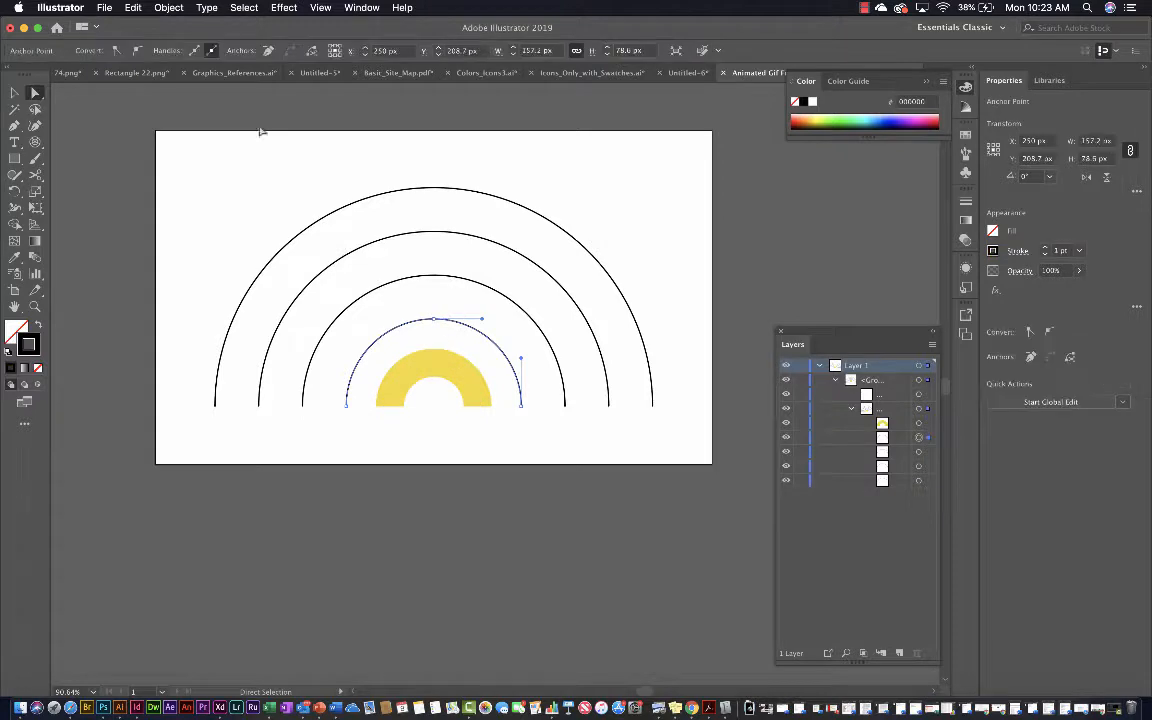
{"action": "left_click", "coordinate": [1079, 250]}
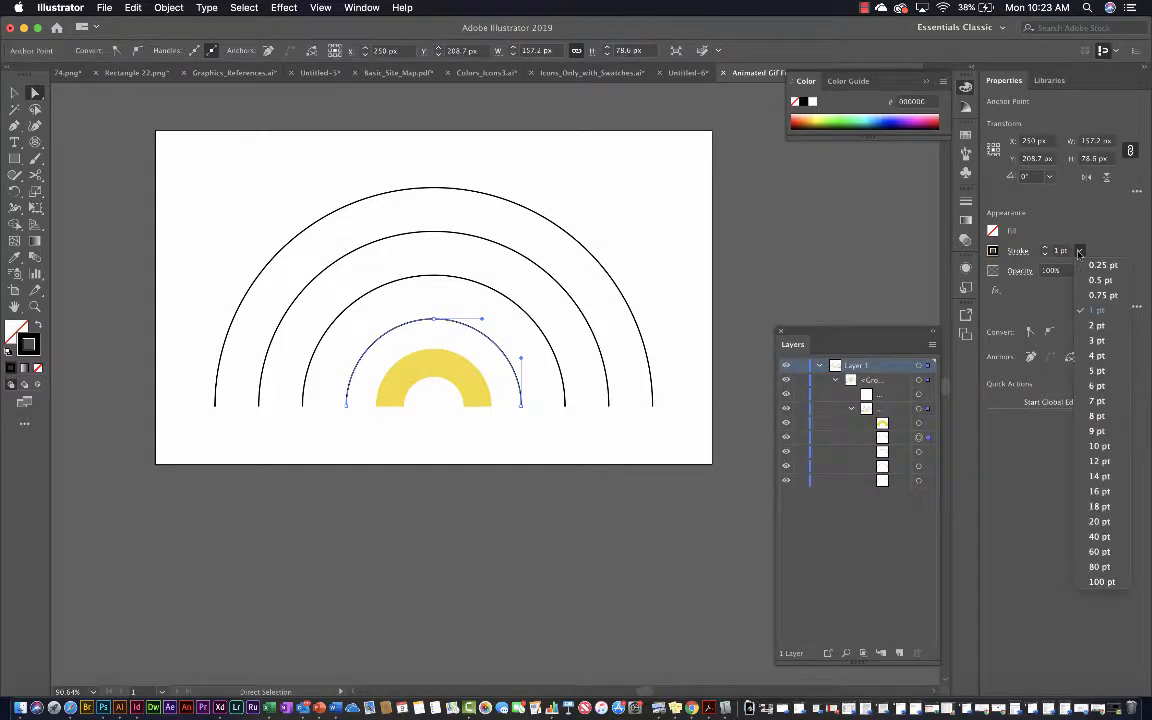
{"action": "left_click", "coordinate": [1100, 521]}
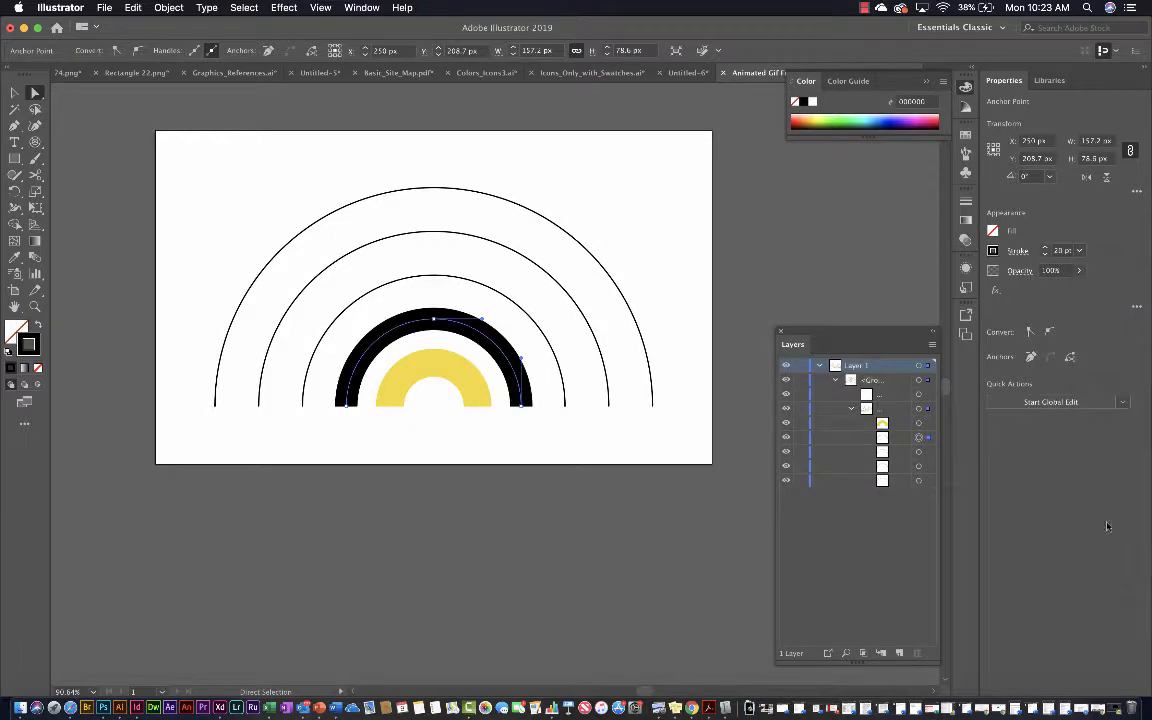
{"action": "left_click", "coordinate": [1045, 248]}
{"action": "left_click", "coordinate": [1045, 248]}
{"action": "left_click", "coordinate": [1045, 248]}
{"action": "left_click", "coordinate": [1045, 248]}
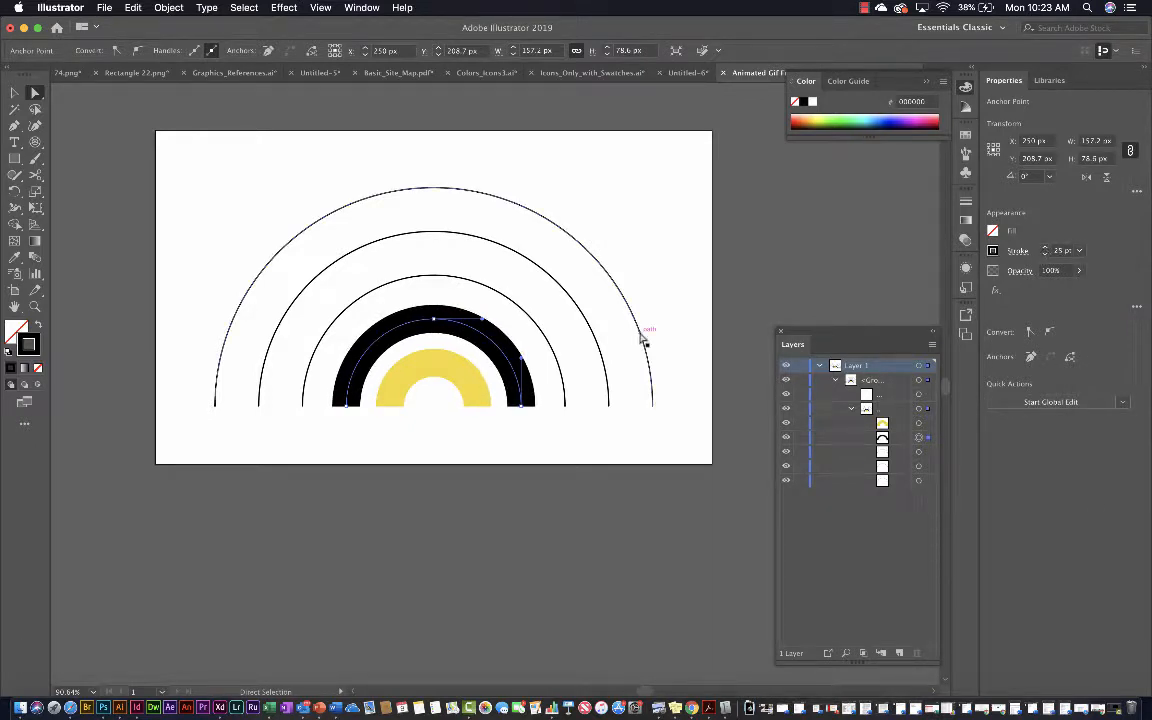
{"action": "left_click", "coordinate": [812, 118]}
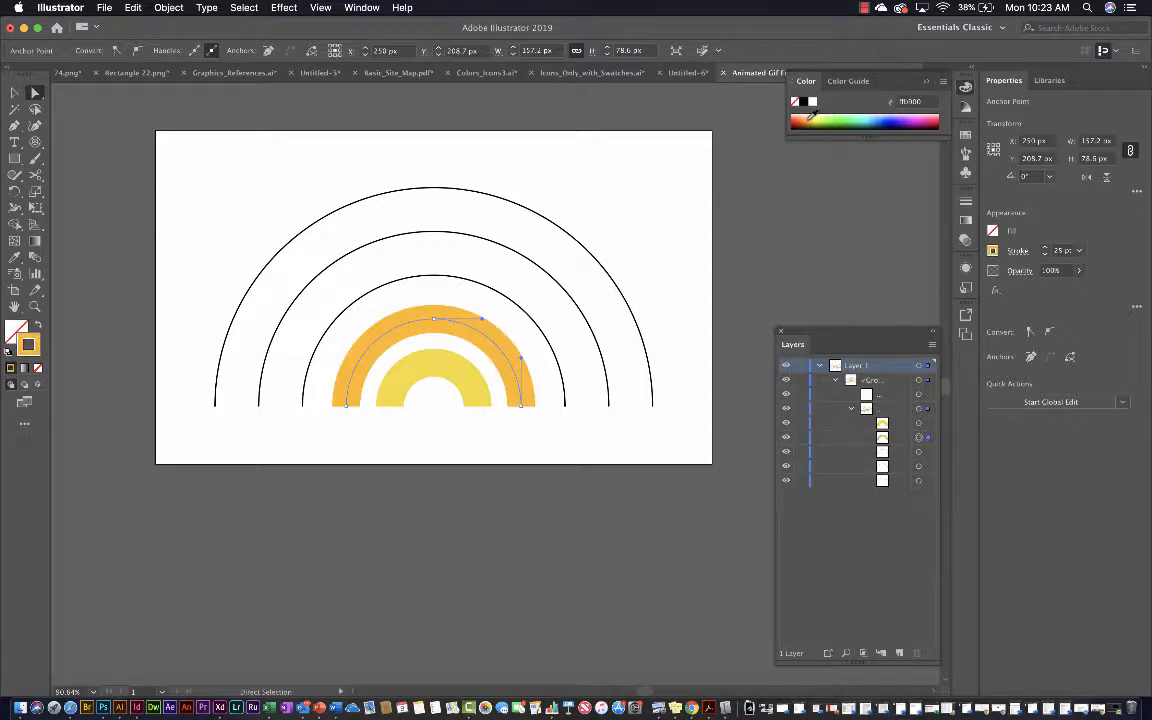
{"action": "left_click", "coordinate": [806, 120]}
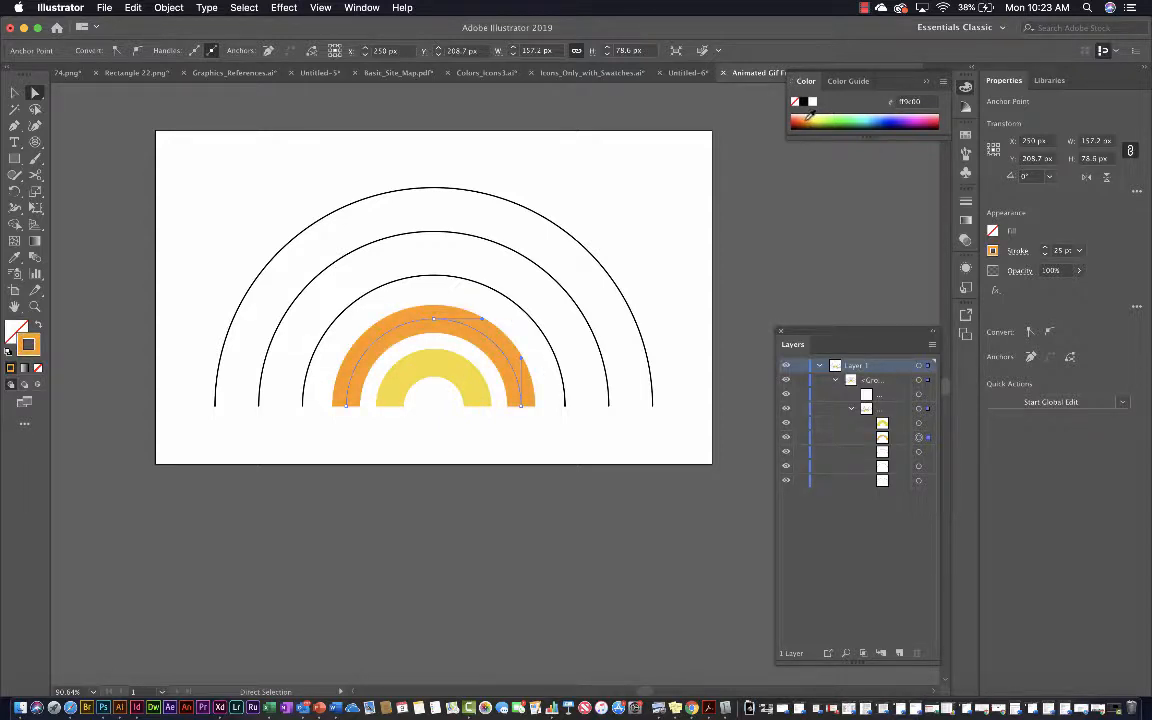
Give the third arc from the centre a 25 pt stroke and colour it dark red
{"action": "left_click", "coordinate": [434, 275]}
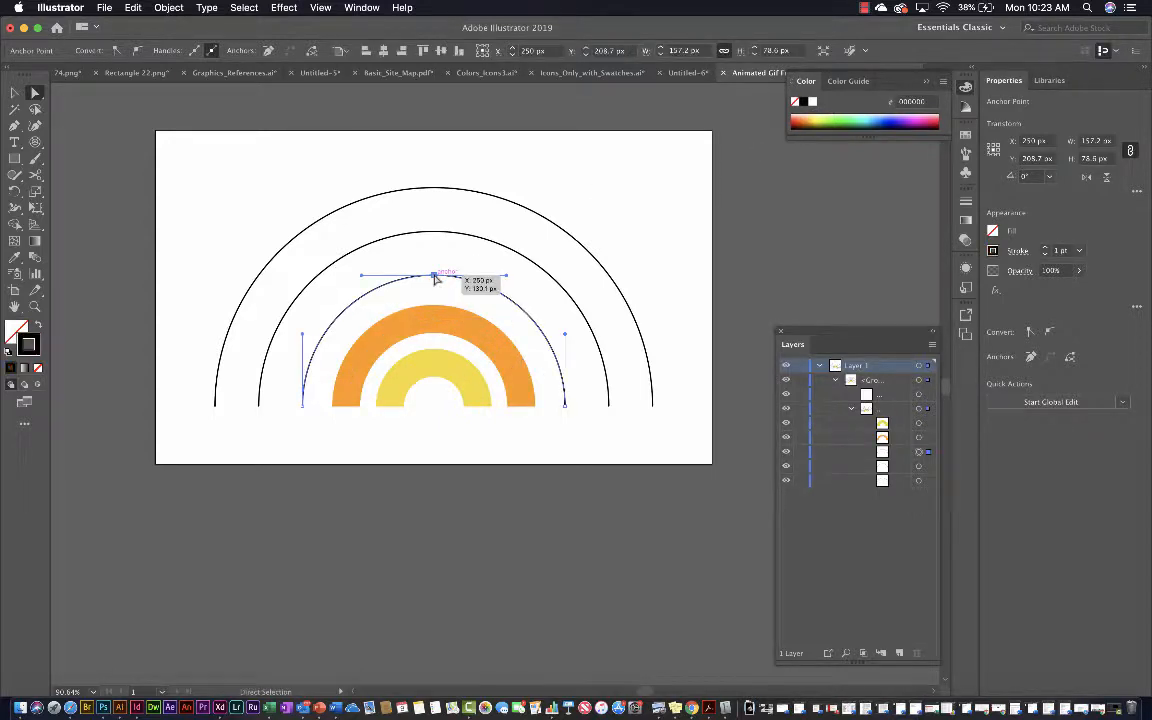
{"action": "double_click", "coordinate": [1061, 251]}
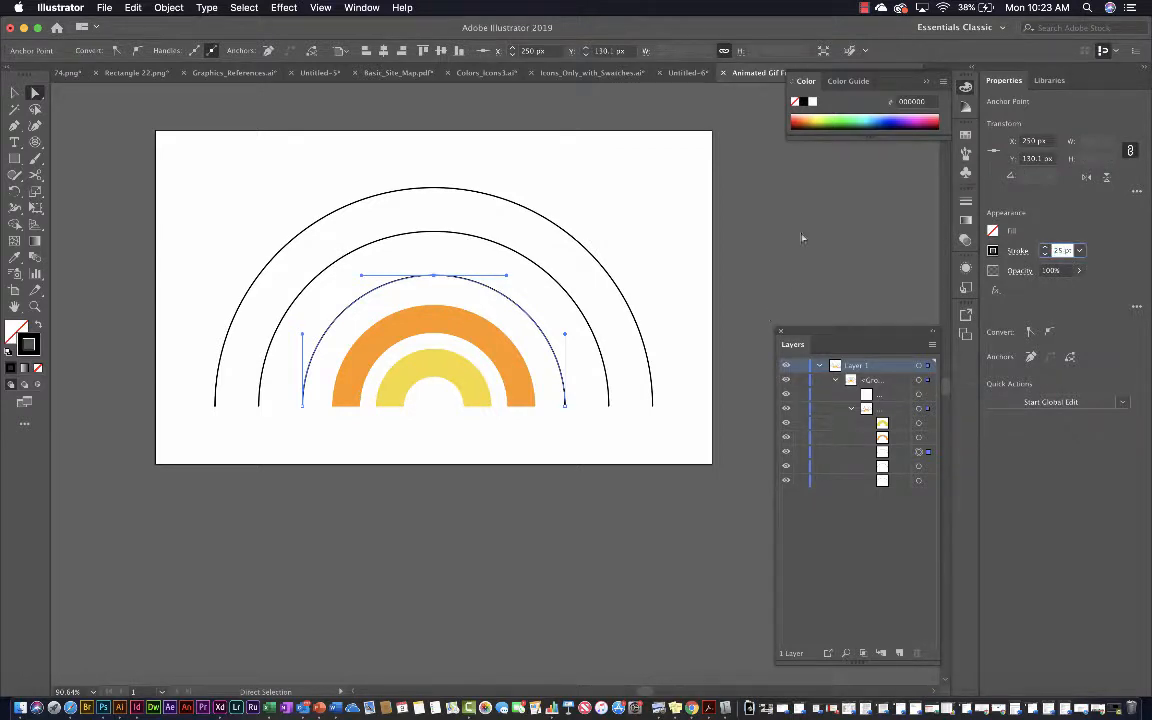
{"action": "type", "text": "25"}
{"action": "key", "text": "Return"}
{"action": "key", "text": "Return"}
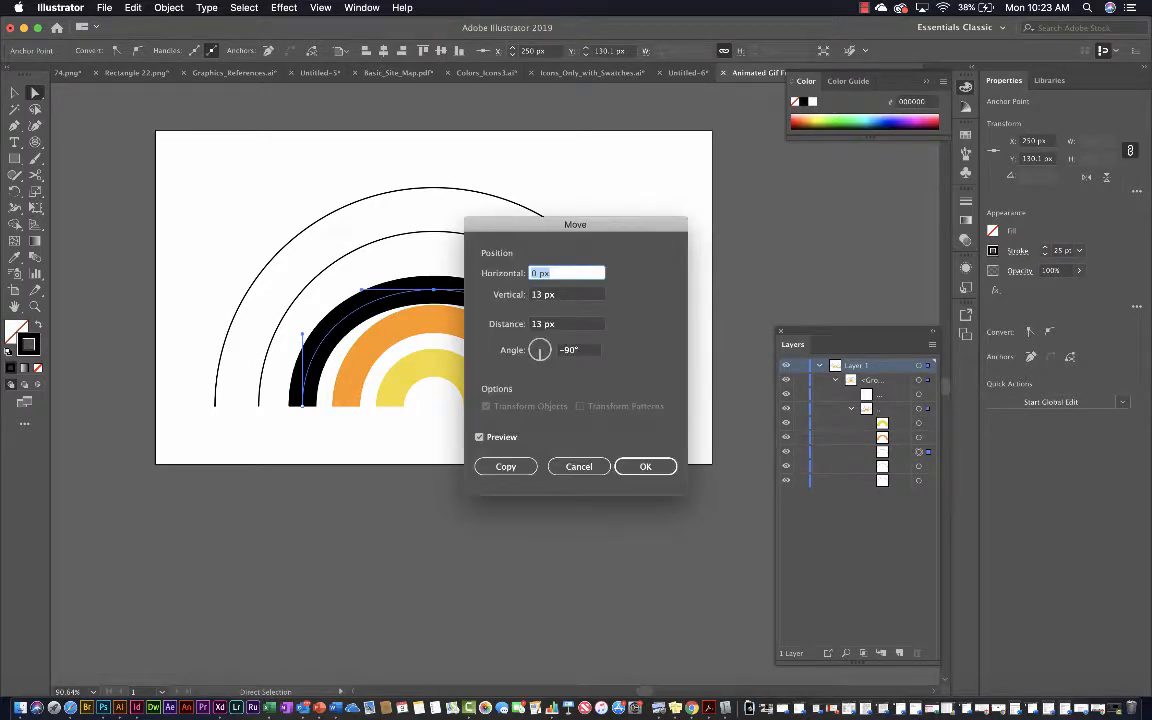
{"action": "left_click", "coordinate": [578, 466]}
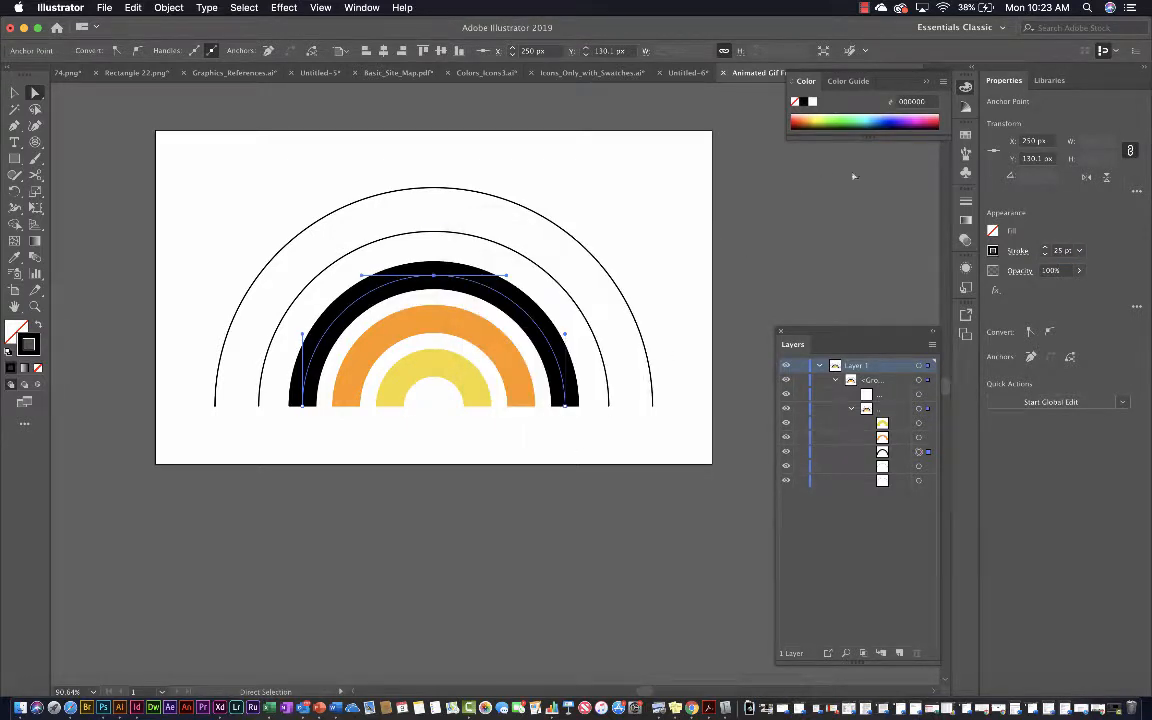
{"action": "left_click", "coordinate": [797, 118]}
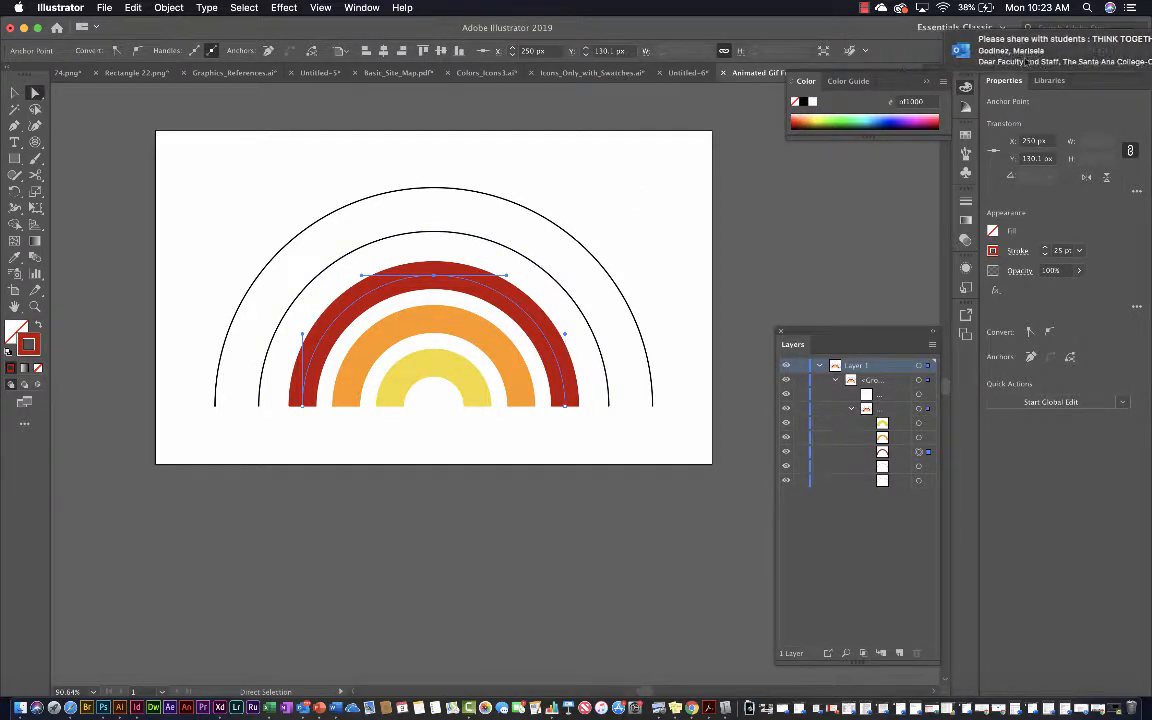
Give the fourth arc from the centre a 25 pt stroke and colour it deep indigo
{"action": "left_click", "coordinate": [421, 234]}
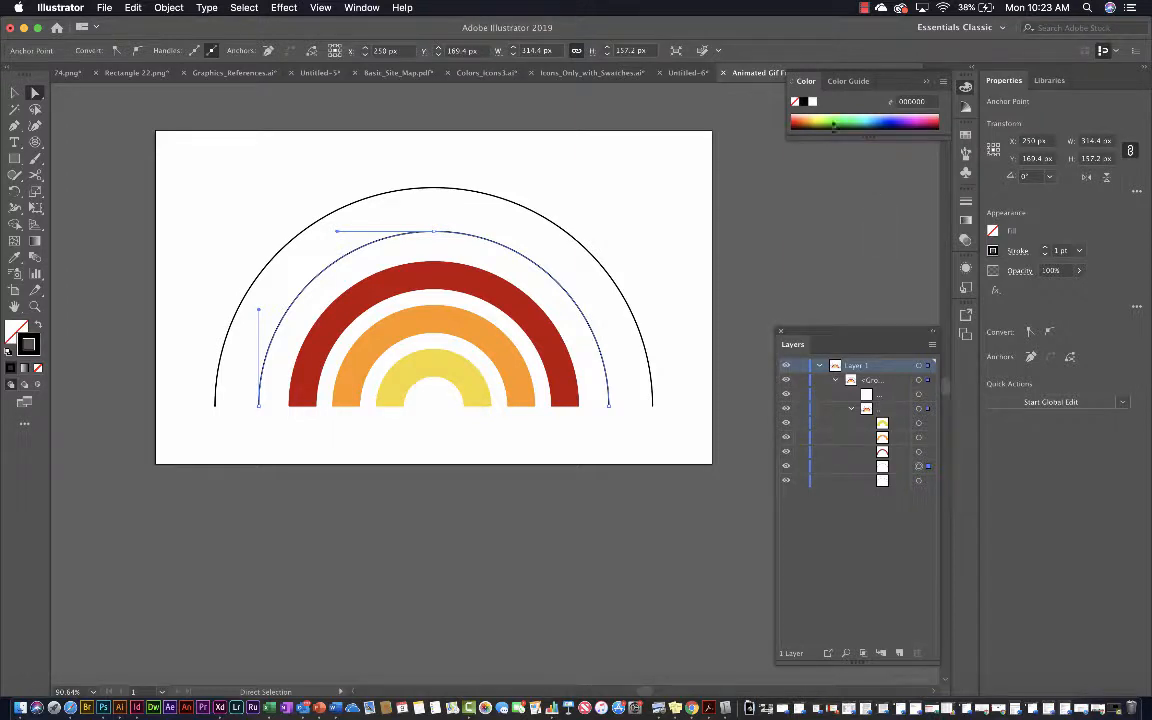
{"action": "left_click", "coordinate": [1057, 250]}
{"action": "type", "text": "25"}
{"action": "key", "text": "Return"}
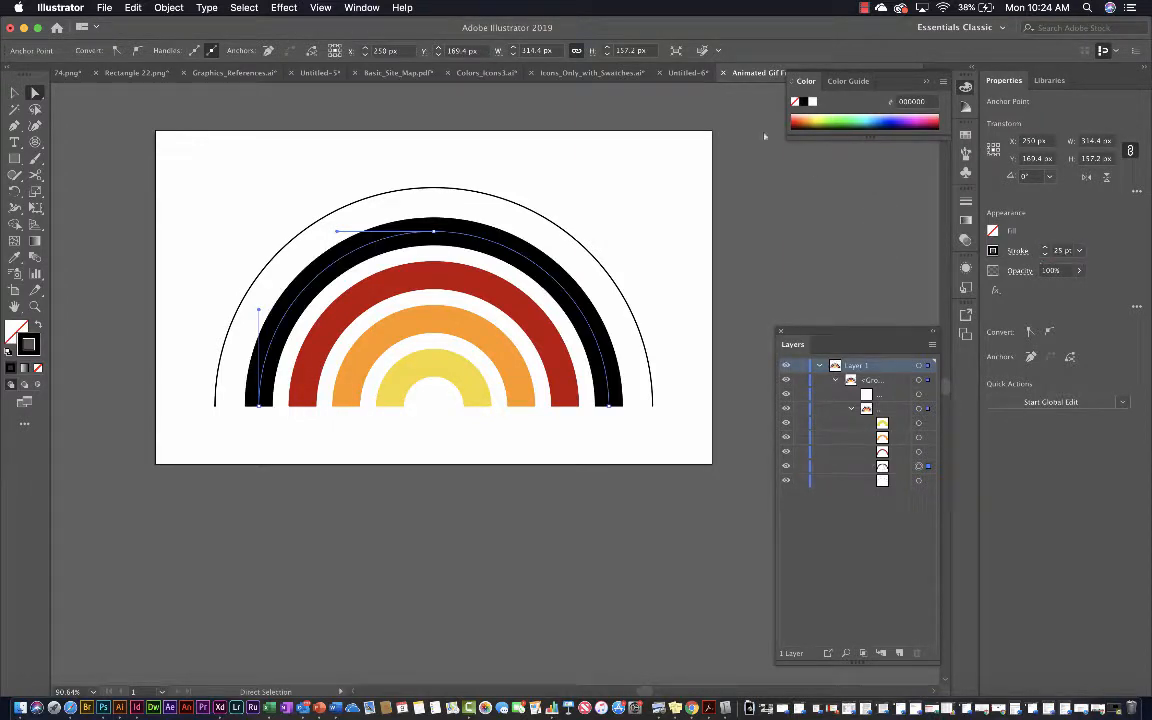
{"action": "left_click", "coordinate": [908, 118]}
{"action": "left_click", "coordinate": [908, 118]}
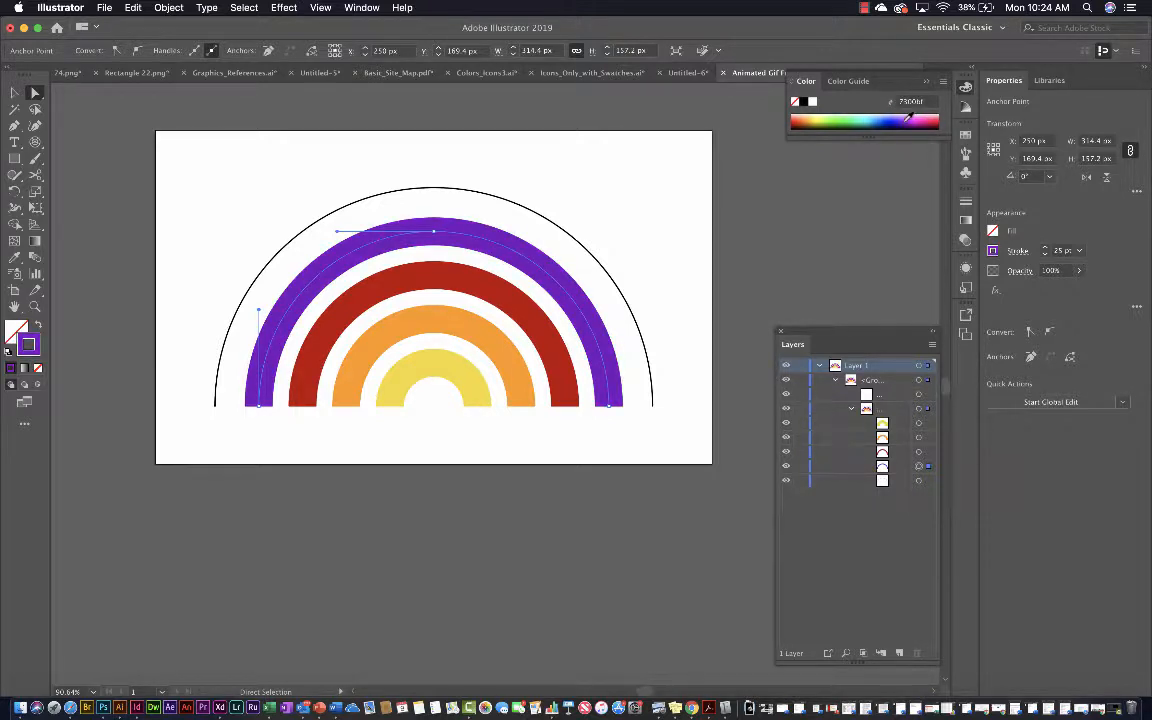
{"action": "left_click", "coordinate": [906, 118]}
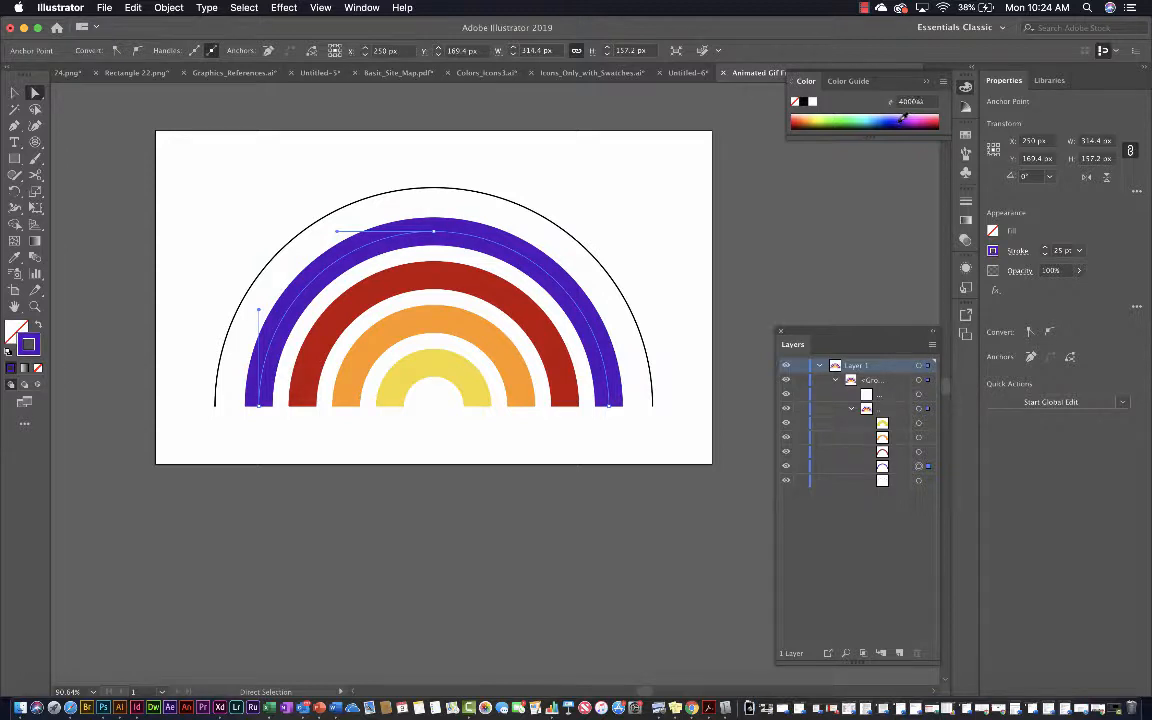
Set the outermost arc's stroke weight to 25 pt
{"action": "left_click", "coordinate": [509, 200]}
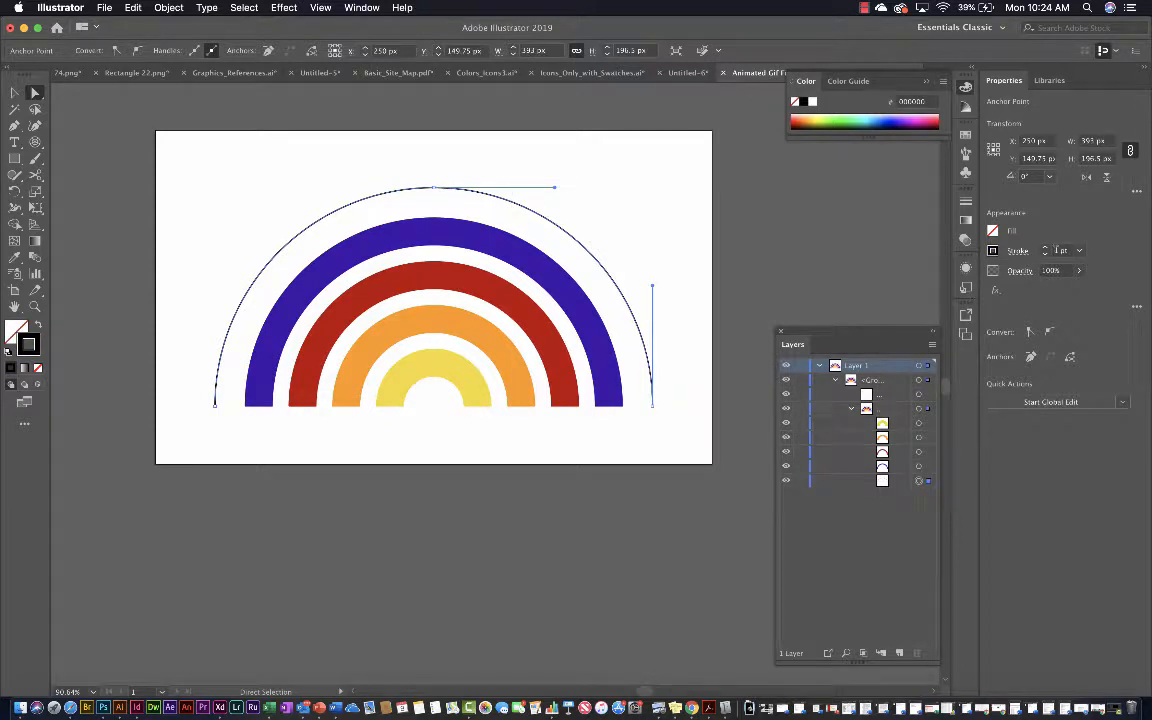
{"action": "left_click", "coordinate": [1057, 251]}
{"action": "key", "text": "Return"}
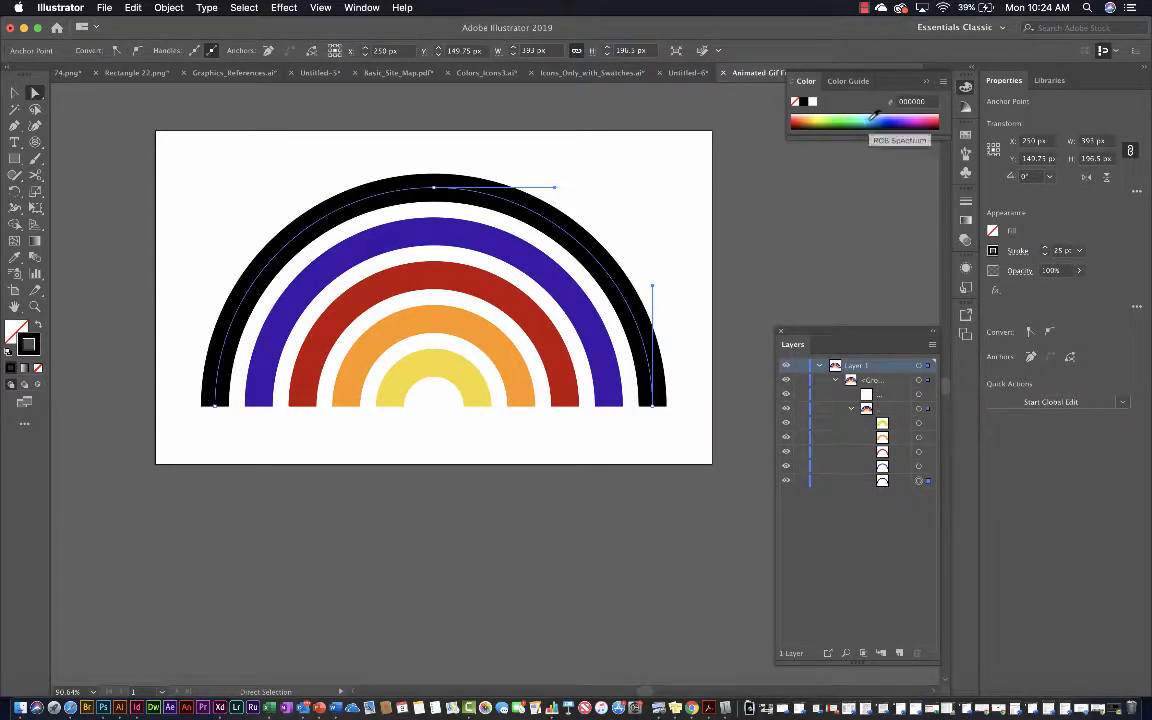
Try several blues and greens on the outermost arc's stroke, settle on teal, and deselect the arc
{"action": "left_click", "coordinate": [871, 118]}
{"action": "left_click", "coordinate": [866, 119]}
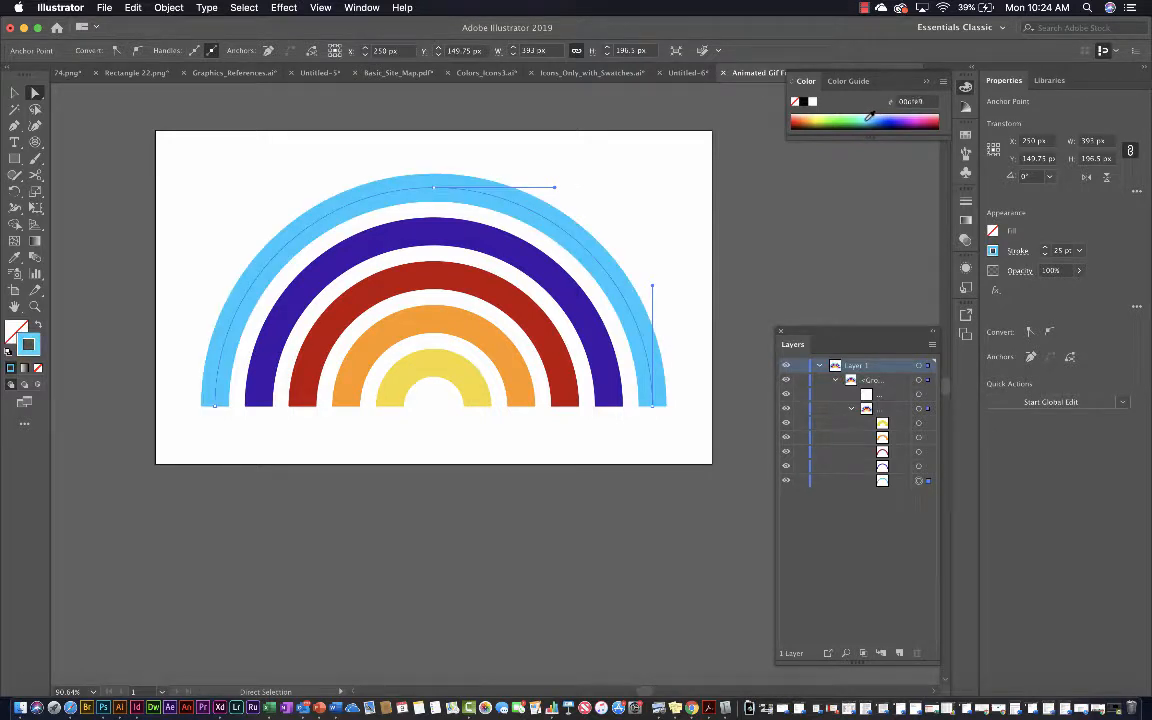
{"action": "left_click", "coordinate": [860, 116]}
{"action": "left_click", "coordinate": [857, 116]}
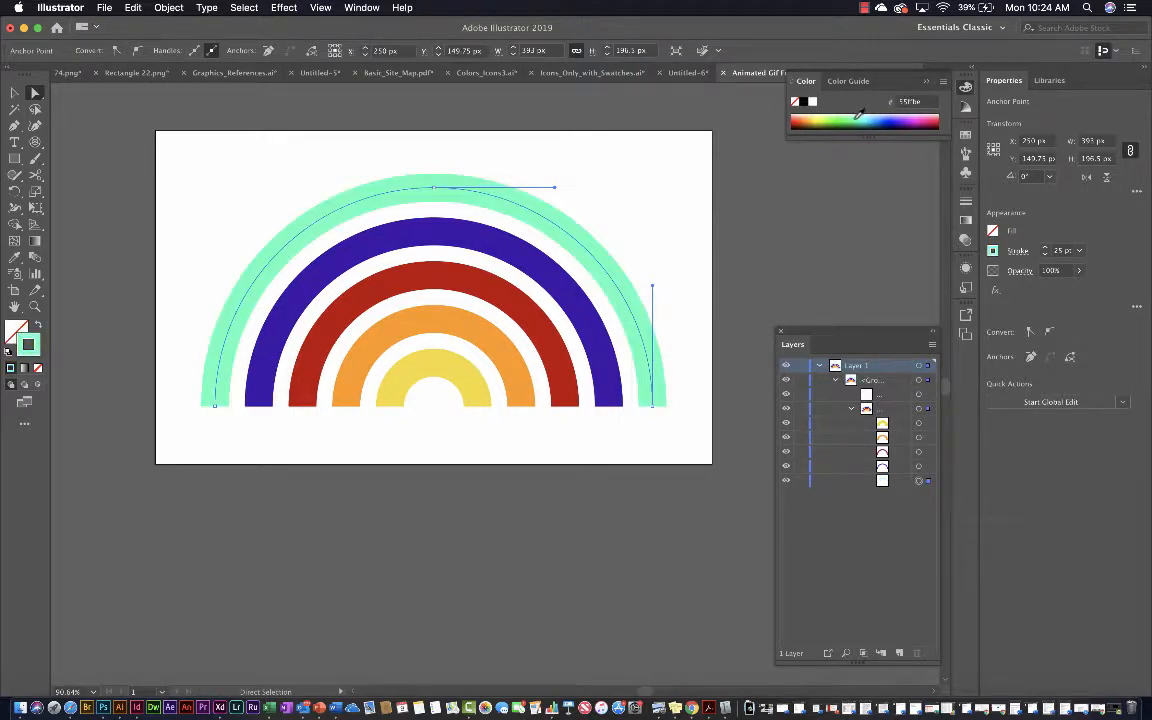
{"action": "left_click", "coordinate": [866, 120]}
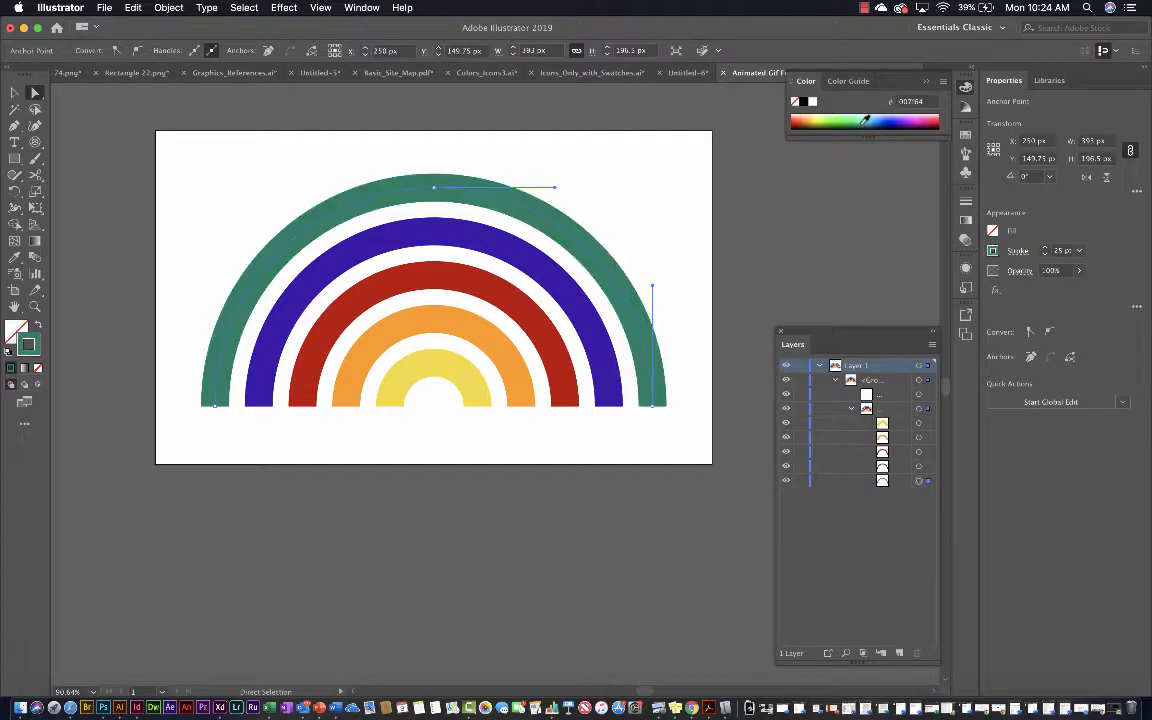
{"action": "left_click", "coordinate": [864, 120]}
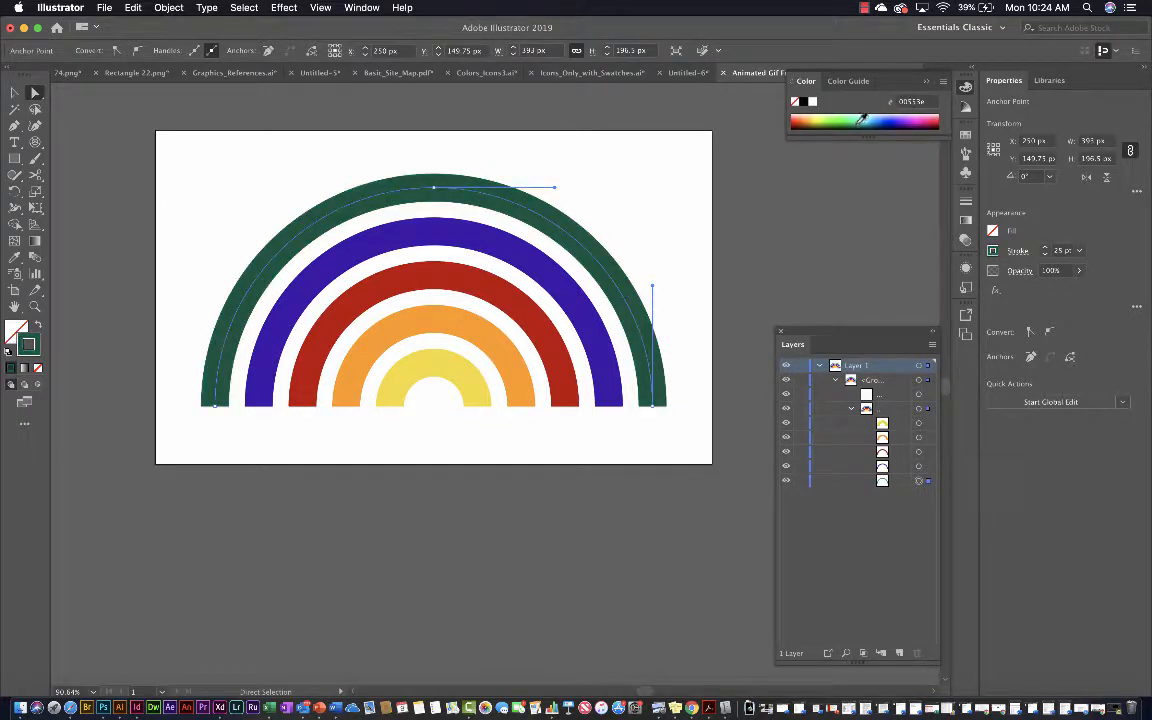
{"action": "left_click", "coordinate": [857, 118]}
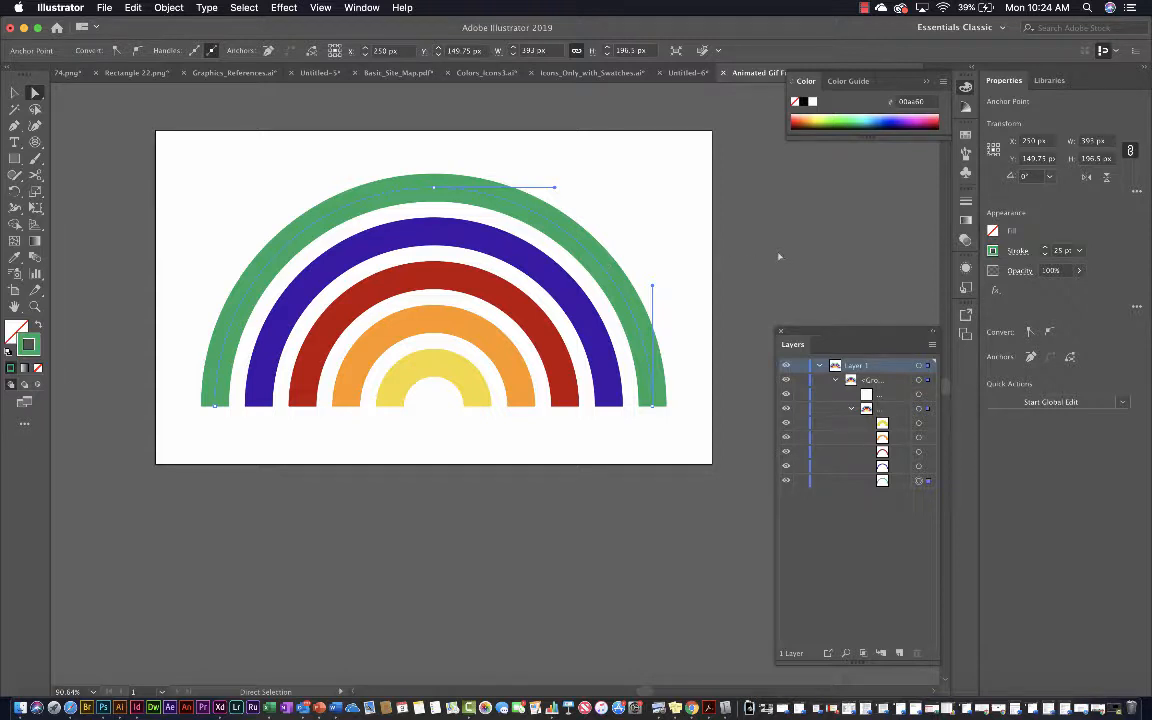
{"action": "left_click", "coordinate": [866, 117]}
{"action": "left_click", "coordinate": [868, 118]}
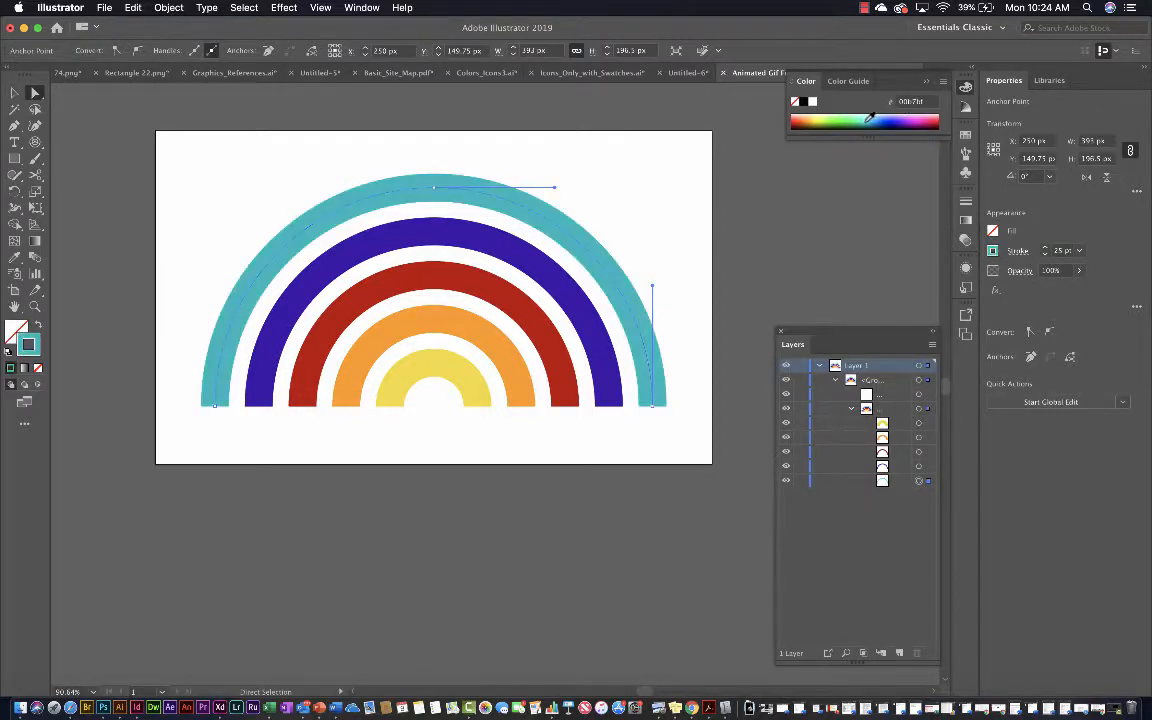
{"action": "left_click", "coordinate": [824, 186]}
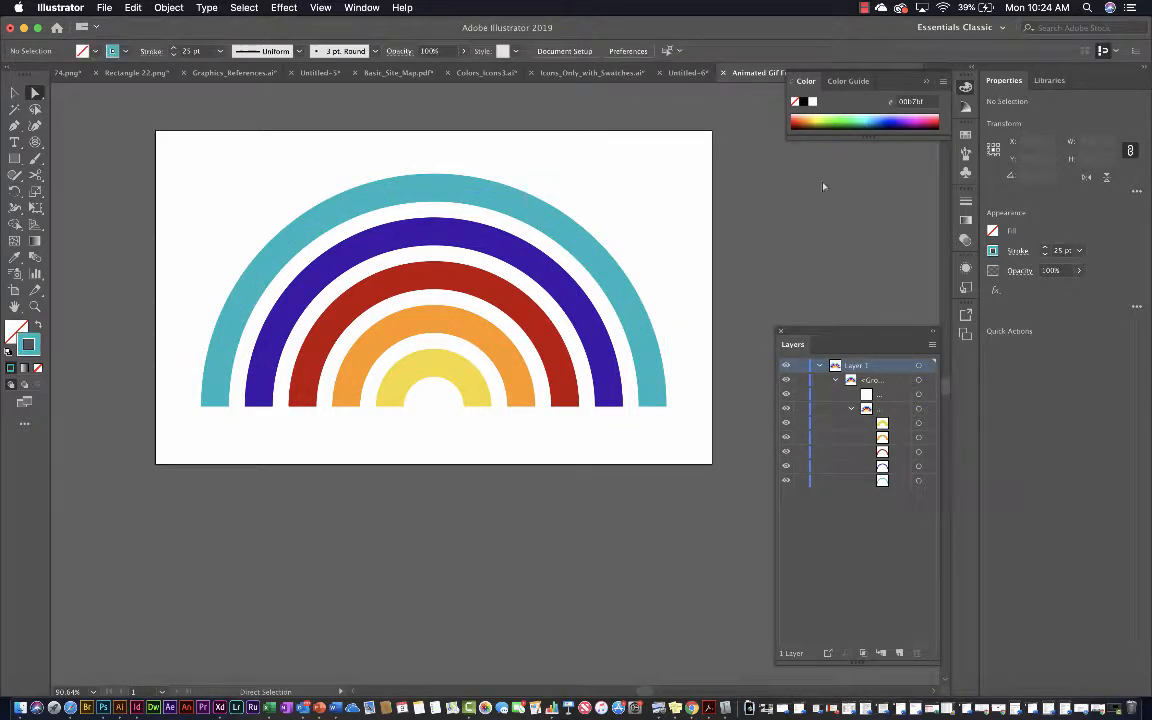
Draw three overlapping circles over the rainbow's left end as a cloud: one about 86 px wide and two about 67 px wide beside it
{"action": "left_click", "coordinate": [15, 159]}
{"action": "left_click", "coordinate": [19, 164]}
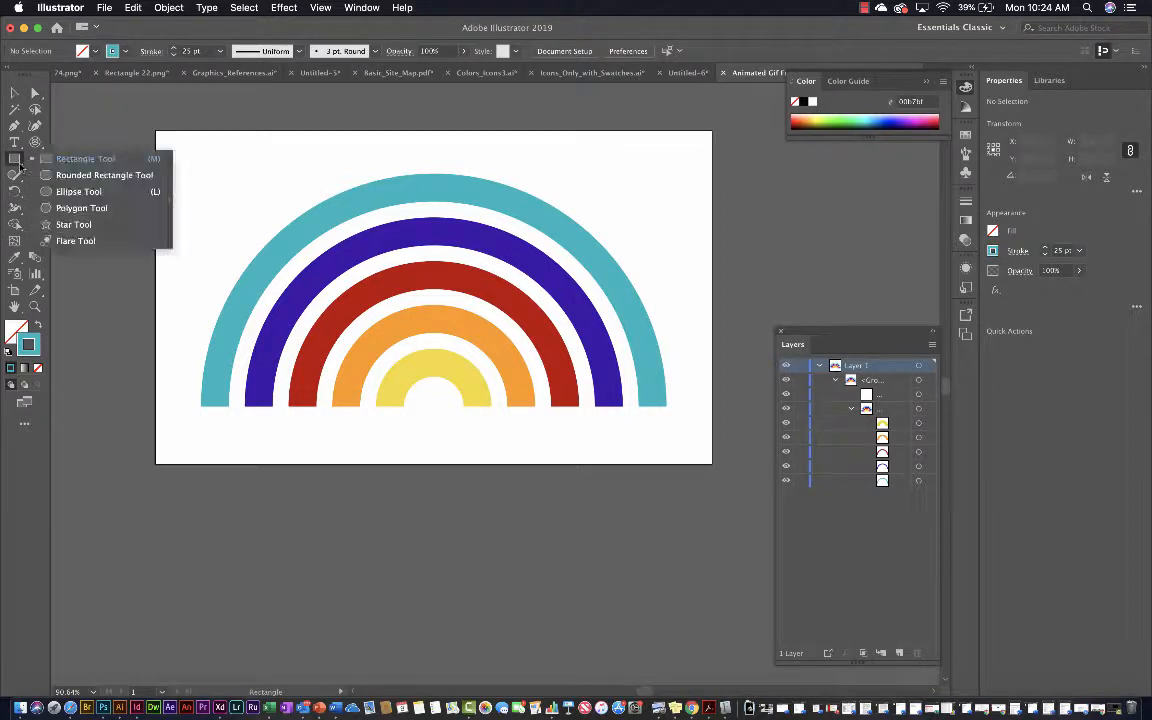
{"action": "left_click", "coordinate": [62, 192]}
{"action": "left_click_drag", "start_coordinate": [186, 201], "coordinate": [282, 296]}
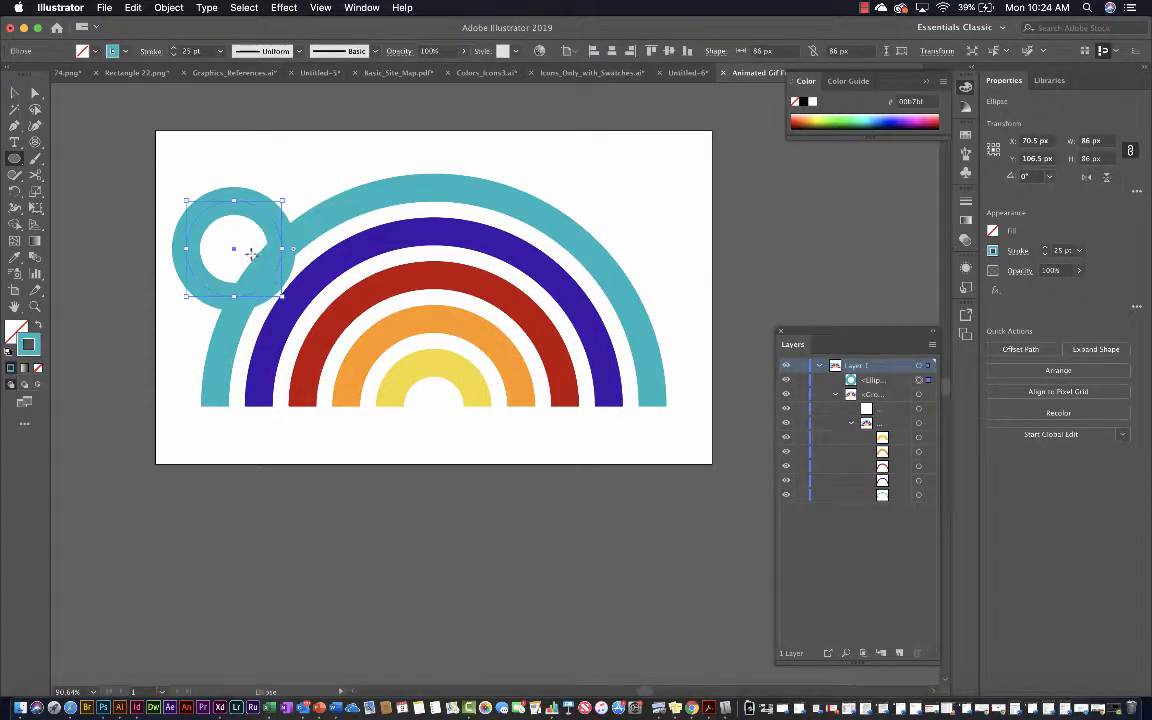
{"action": "left_click_drag", "start_coordinate": [251, 253], "coordinate": [325, 327]}
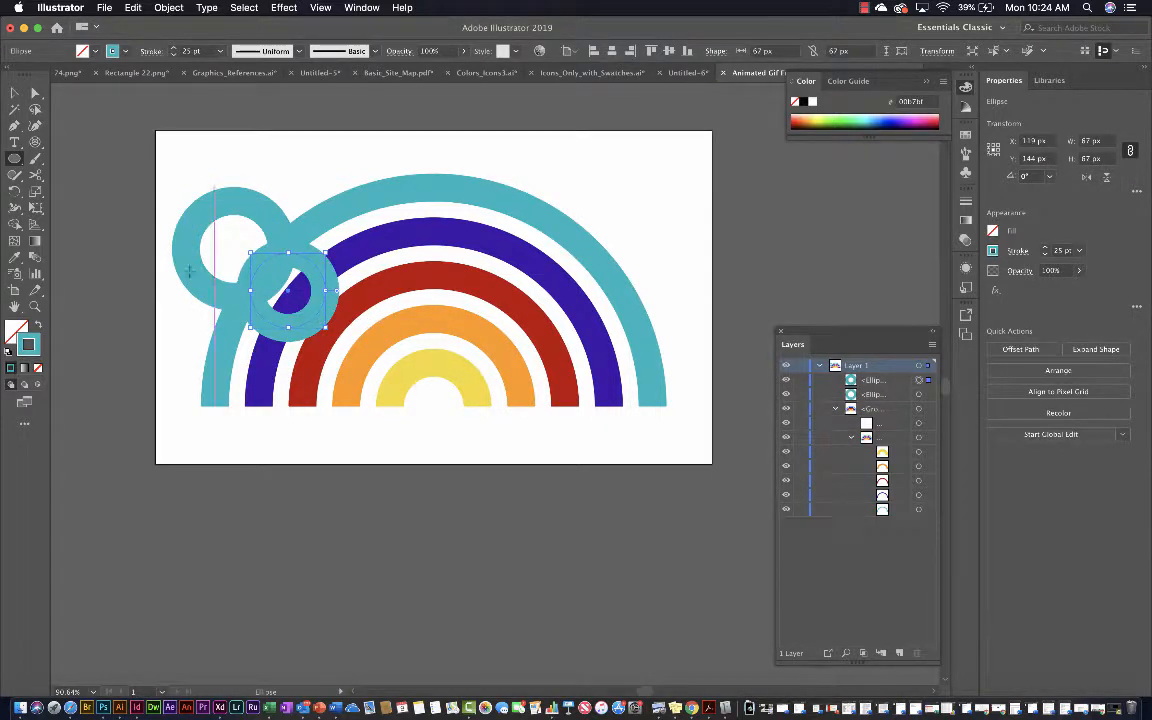
{"action": "left_click_drag", "start_coordinate": [126, 260], "coordinate": [201, 280]}
{"action": "left_click", "coordinate": [14, 93]}
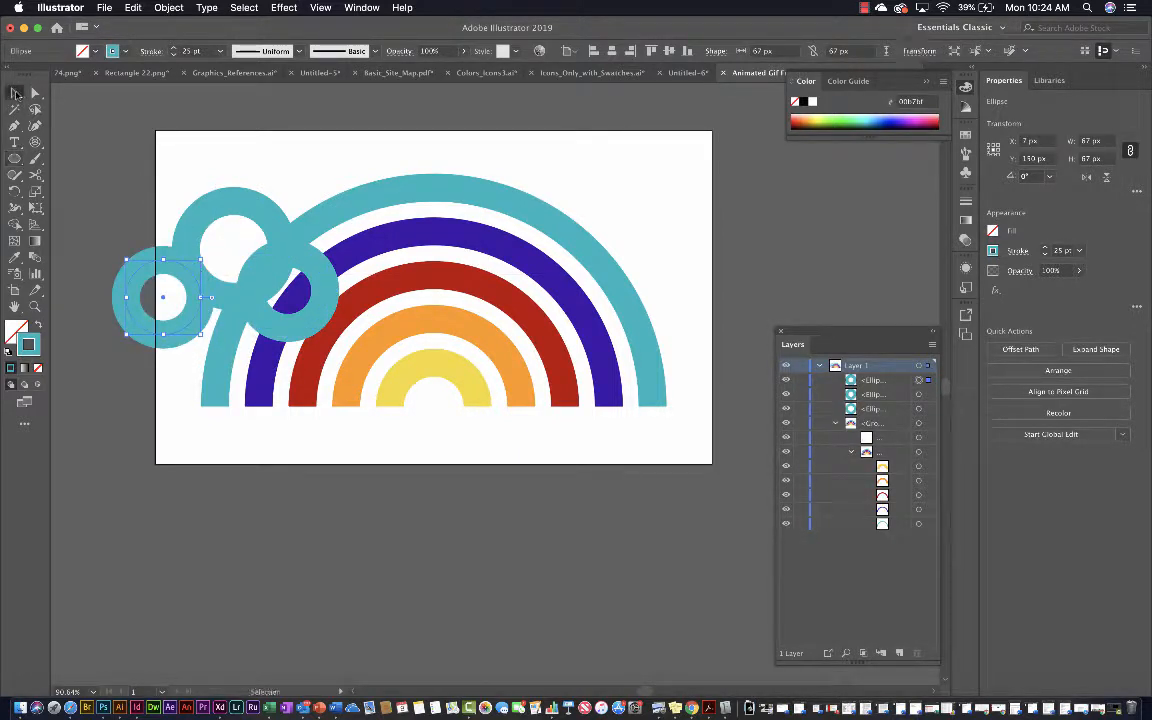
{"action": "left_click", "coordinate": [233, 206], "text": "shift"}
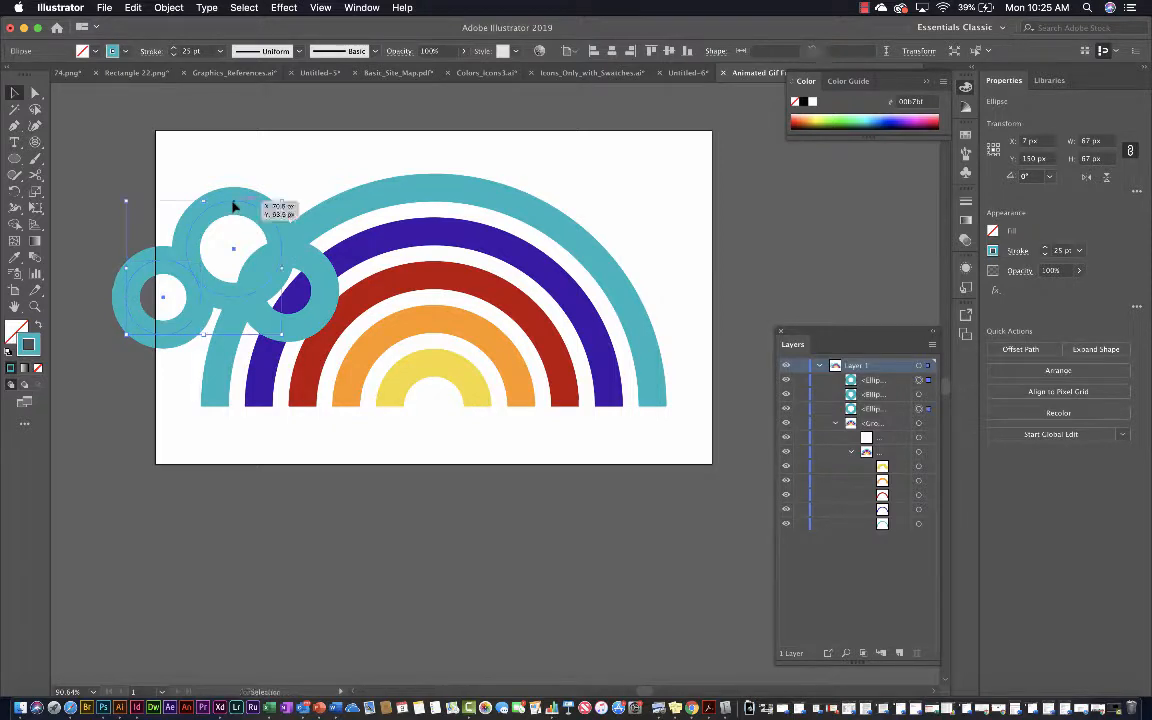
{"action": "left_click", "coordinate": [272, 243], "text": "shift"}
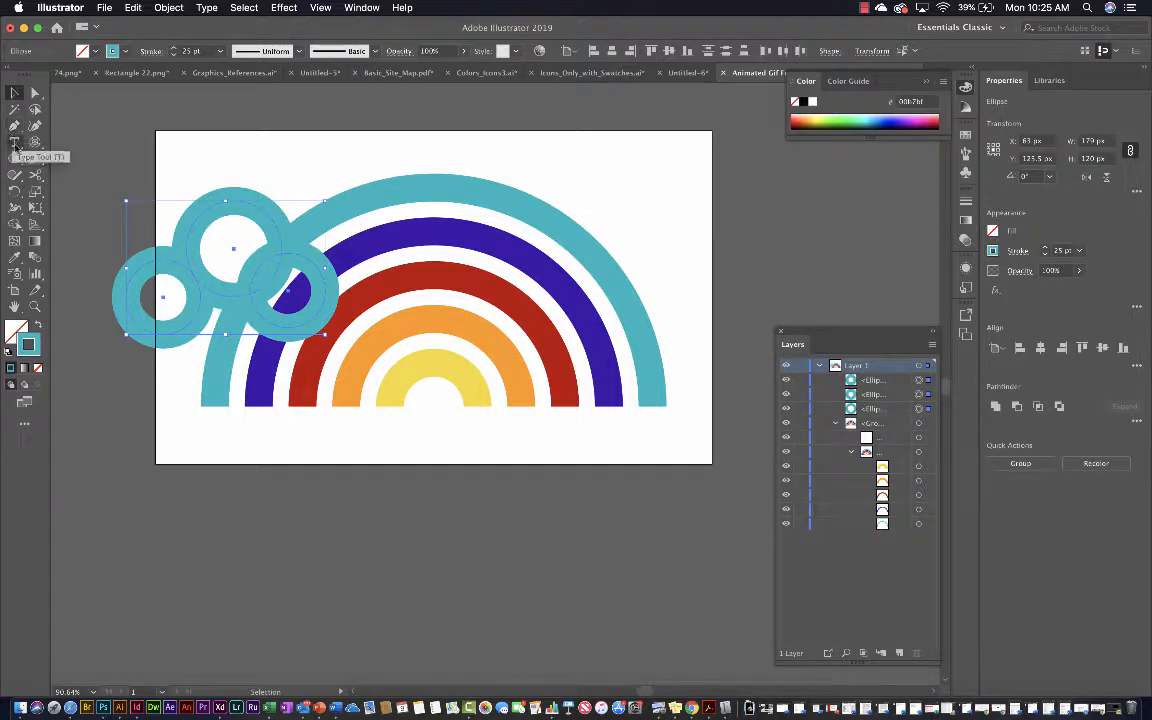
Draw a straight line about 112 px long joining the bottoms of the two smaller cloud circles
{"action": "left_click_drag", "start_coordinate": [35, 142], "coordinate": [60, 143]}
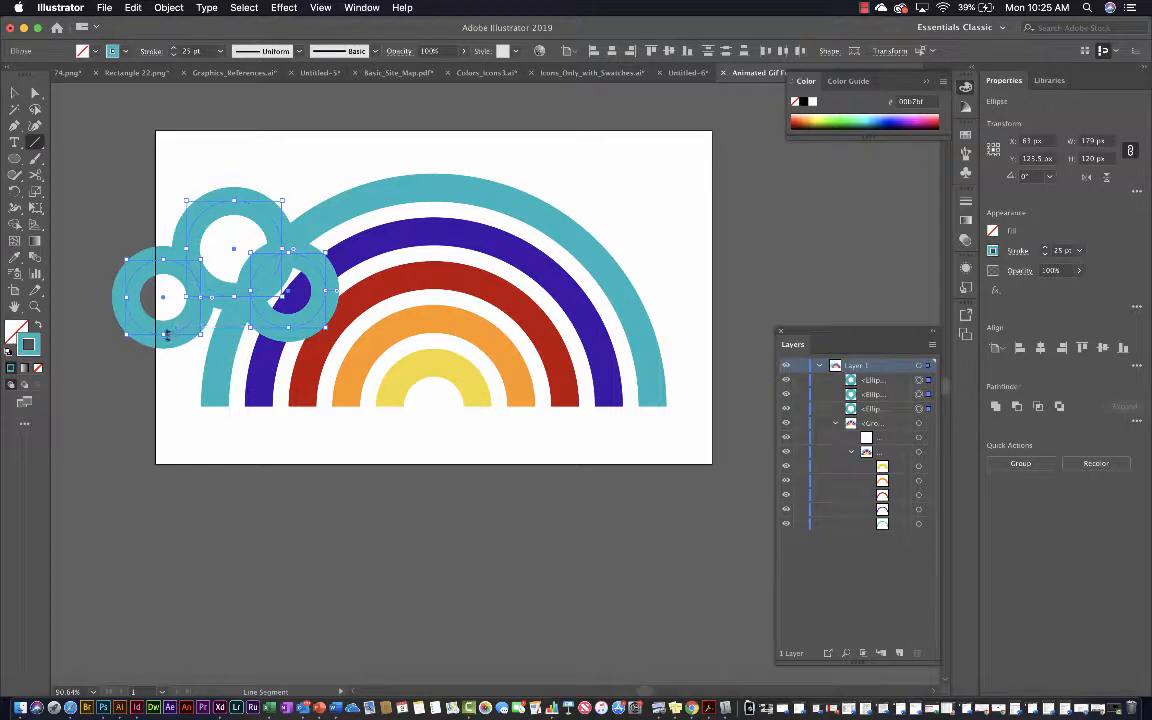
{"action": "key", "text": "super+shift+a"}
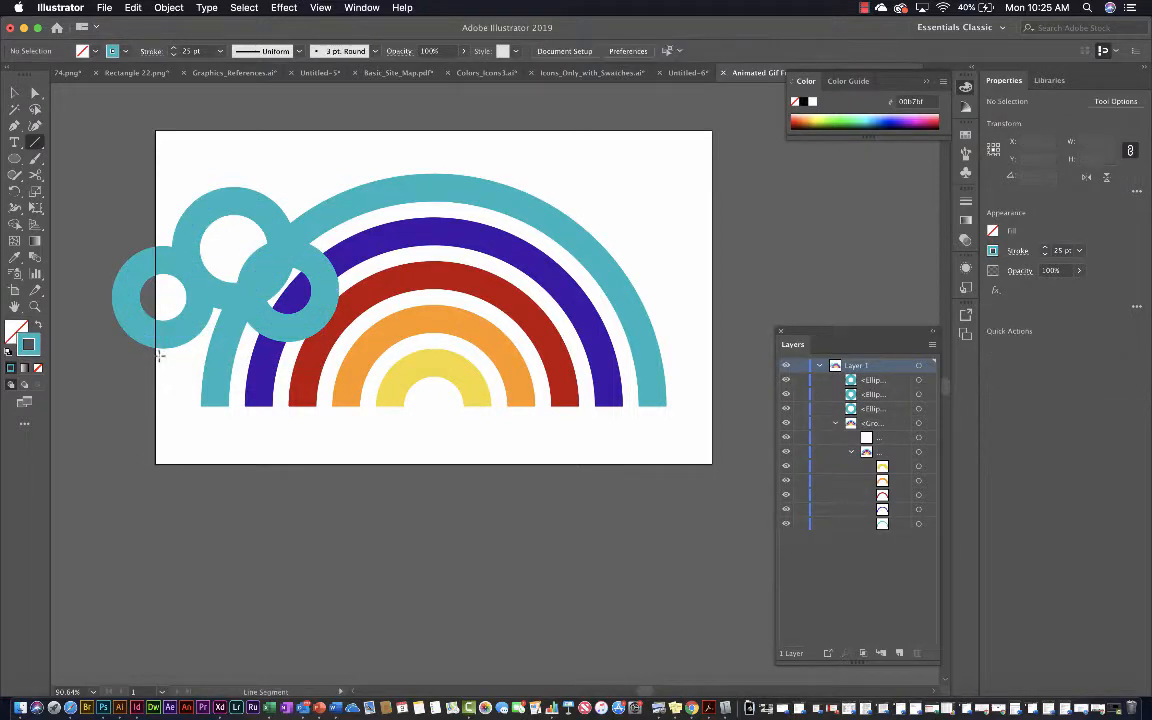
{"action": "left_click_drag", "start_coordinate": [162, 334], "coordinate": [288, 327]}
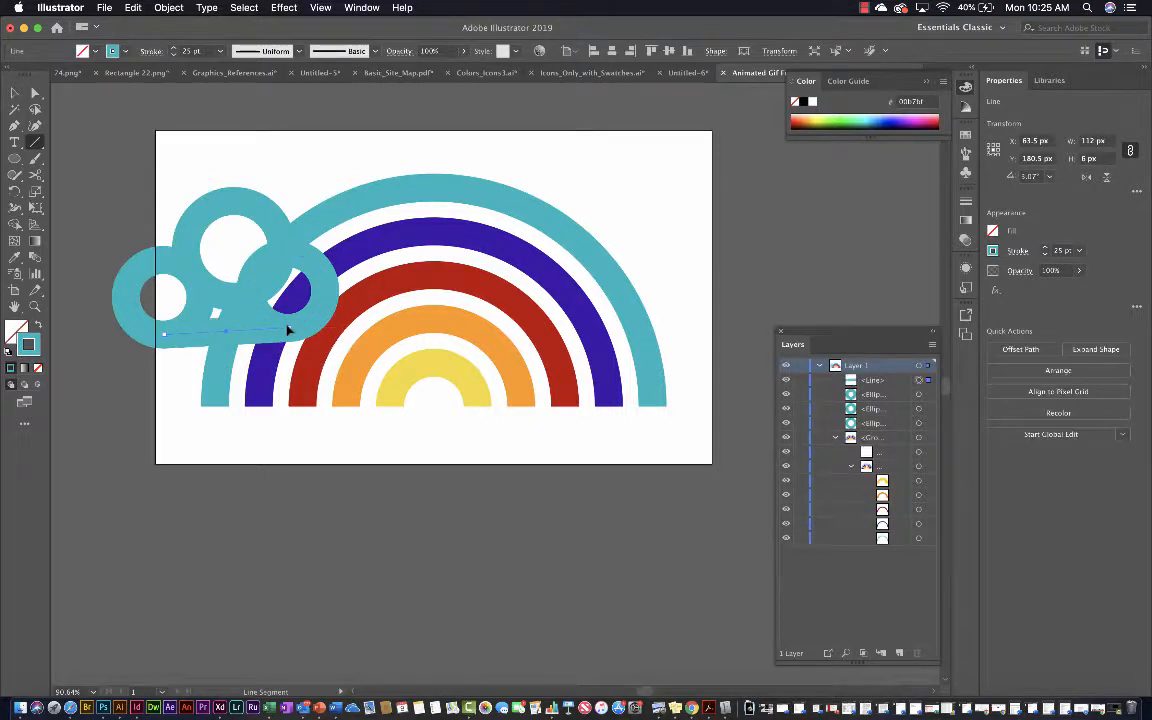
Select the line and all three cloud circles and merge their regions with the Shape Builder tool
{"action": "key", "text": "v"}
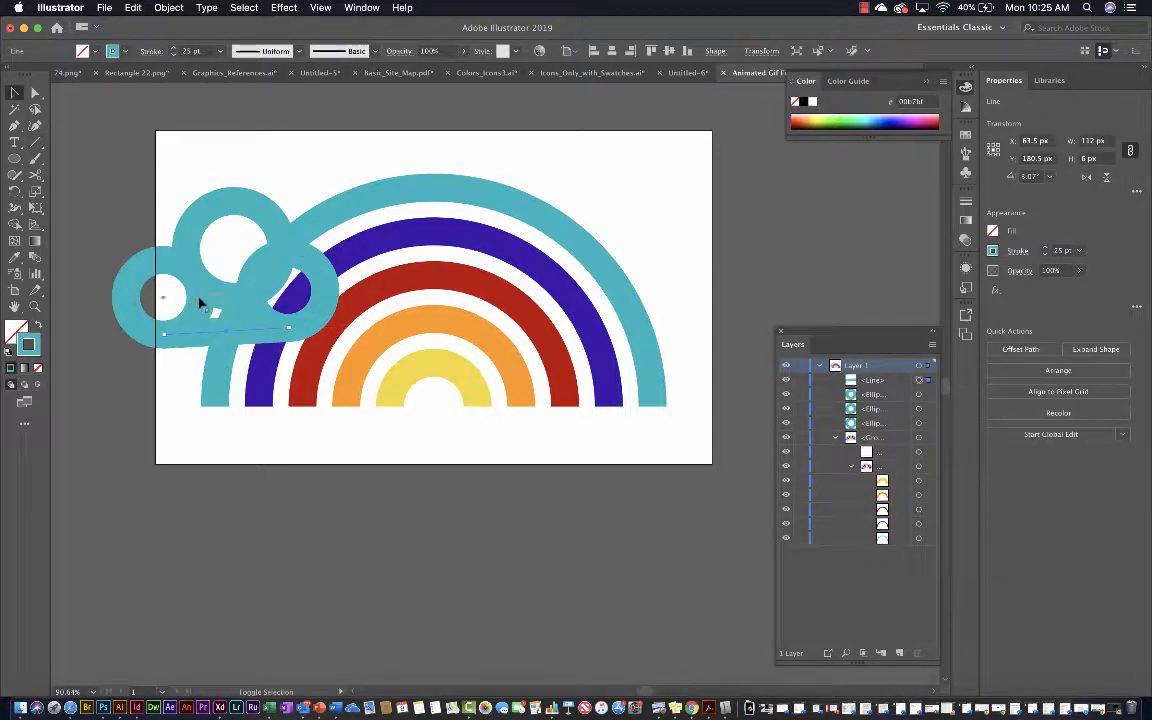
{"action": "left_click", "coordinate": [160, 298], "text": "shift"}
{"action": "left_click", "coordinate": [238, 207], "text": "shift"}
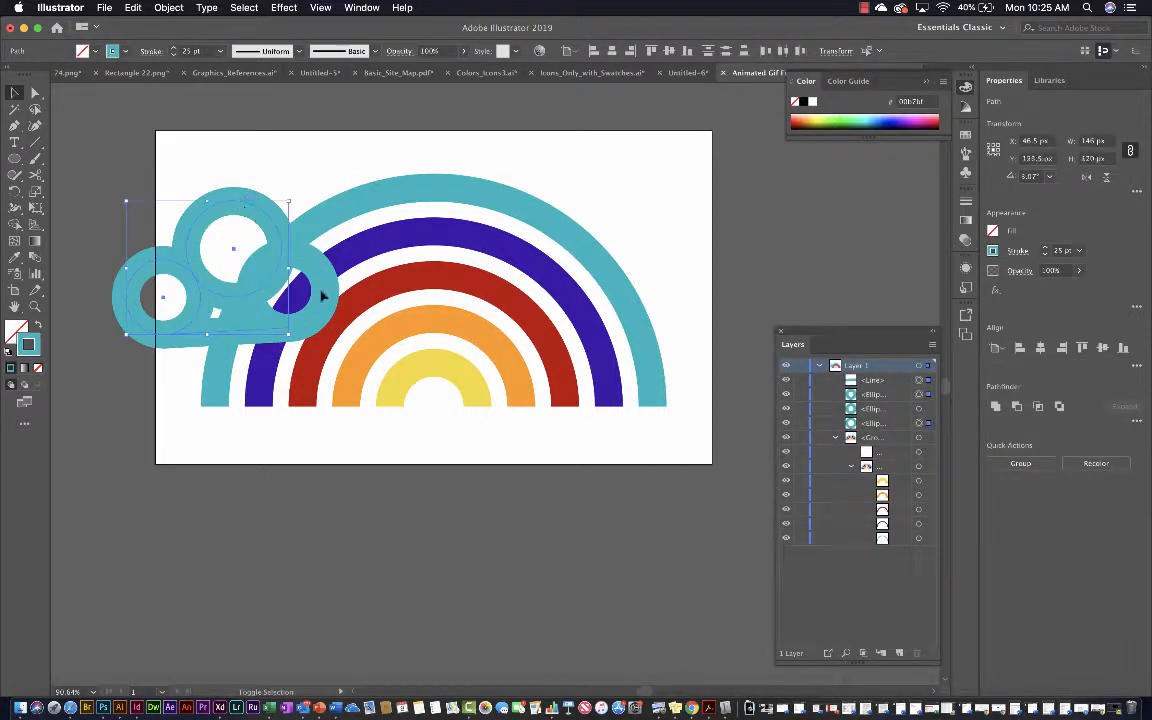
{"action": "left_click", "coordinate": [303, 268], "text": "shift"}
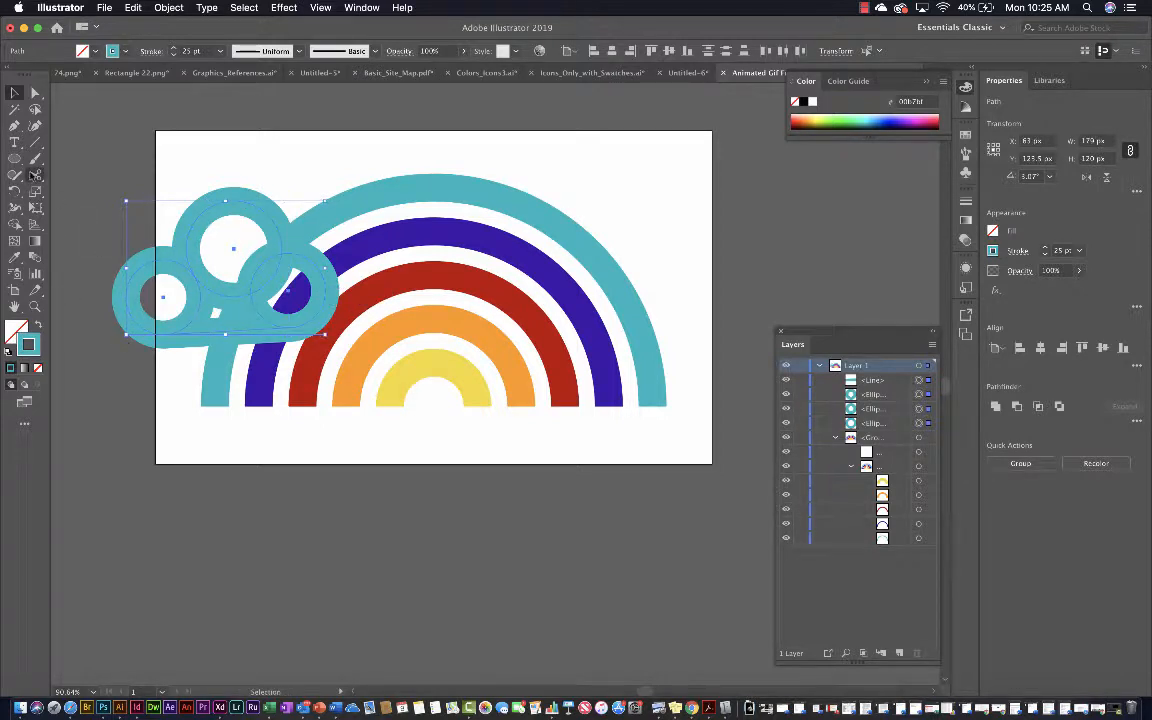
{"action": "left_click", "coordinate": [15, 225]}
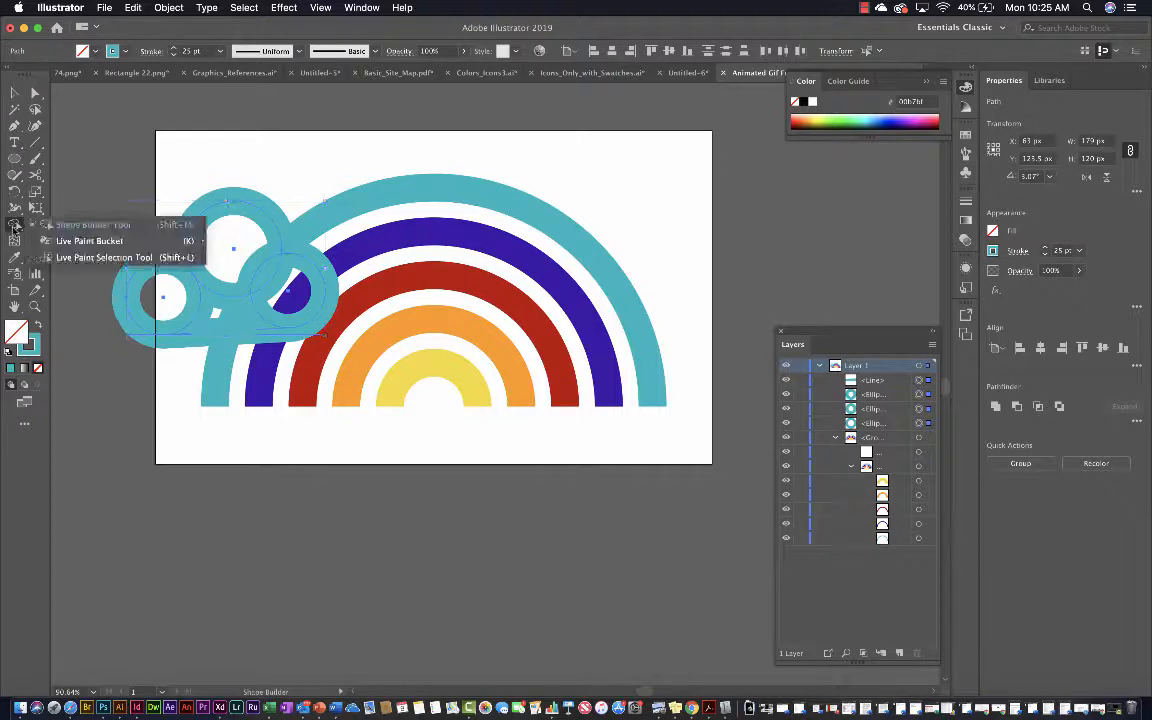
{"action": "left_click", "coordinate": [54, 227]}
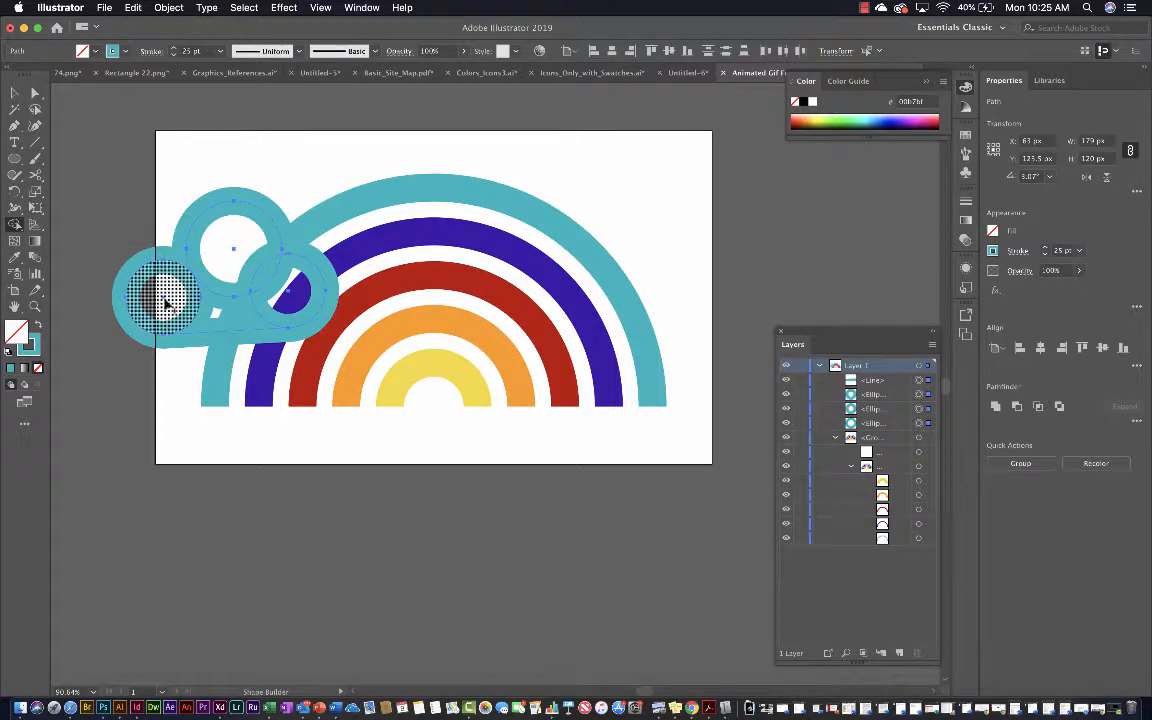
{"action": "mouse_move", "coordinate": [247, 322]}
{"action": "left_mouse_down"}
{"action": "mouse_move", "coordinate": [259, 293]}
{"action": "mouse_move", "coordinate": [214, 268]}
{"action": "mouse_move", "coordinate": [181, 297]}
{"action": "mouse_move", "coordinate": [181, 320]}
{"action": "mouse_move", "coordinate": [219, 323]}
{"action": "mouse_move", "coordinate": [178, 311]}
{"action": "mouse_move", "coordinate": [187, 289]}
{"action": "mouse_move", "coordinate": [203, 288]}
{"action": "mouse_move", "coordinate": [194, 280]}
{"action": "mouse_move", "coordinate": [186, 322]}
{"action": "left_mouse_up"}
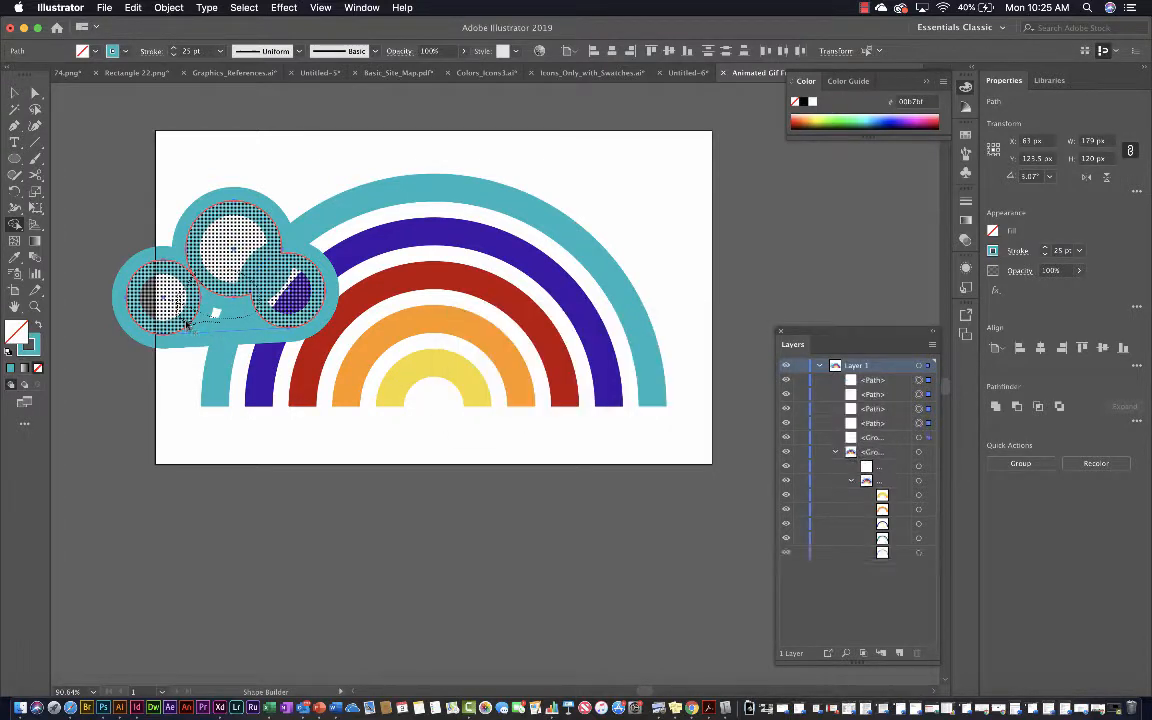
Extend the lower-left end of the straight cloud line slightly outward so it overlaps the bottom of the left circle
{"action": "left_click", "coordinate": [15, 92]}
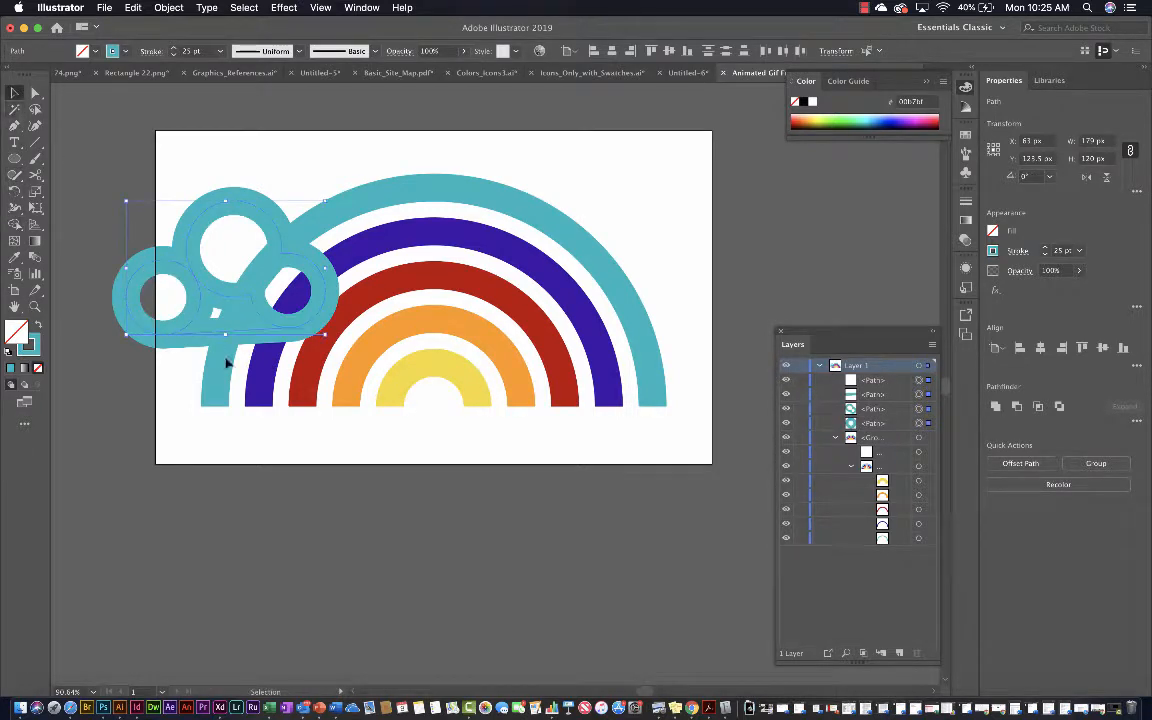
{"action": "scroll", "coordinate": [226, 362], "scroll_direction": "up", "scroll_amount": 5}
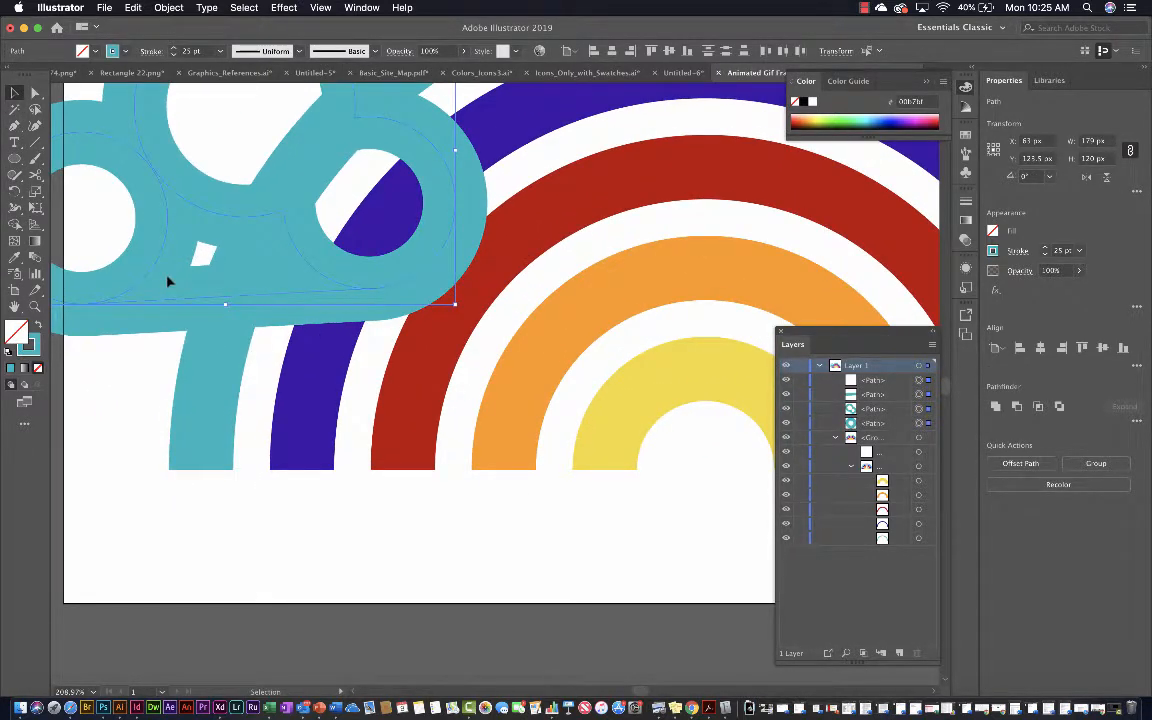
{"action": "scroll", "coordinate": [211, 298], "scroll_direction": "left", "scroll_amount": 4}
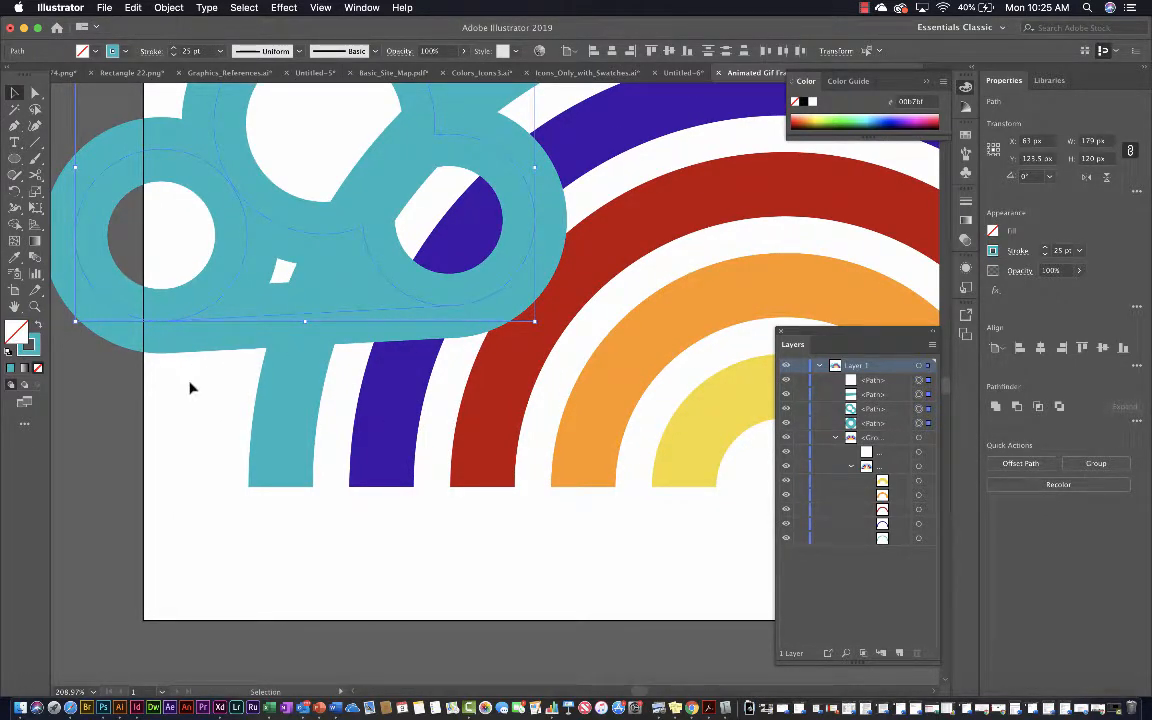
{"action": "key", "text": "a"}
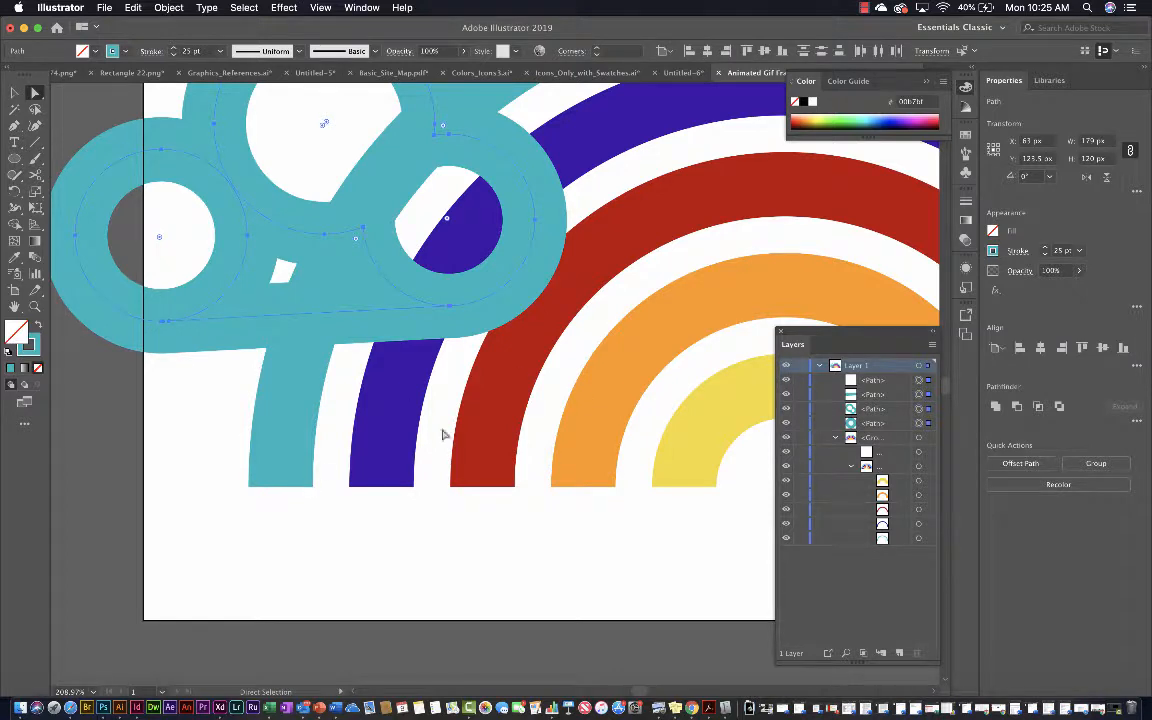
{"action": "left_click", "coordinate": [198, 419]}
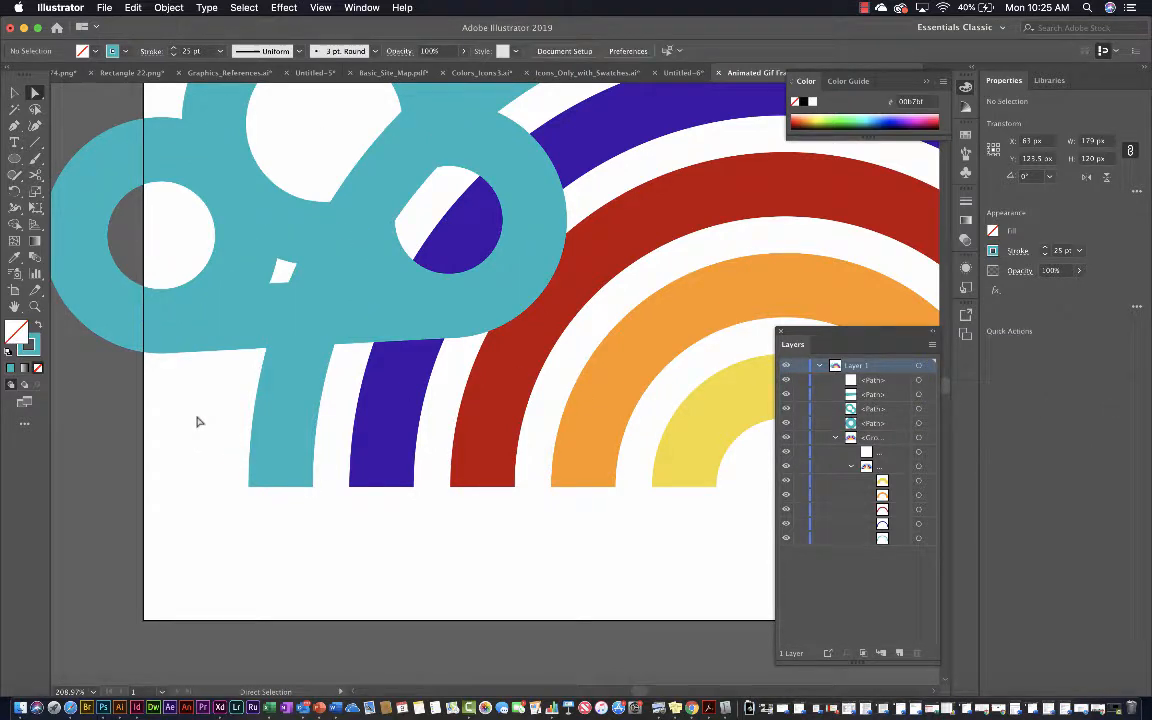
{"action": "left_click", "coordinate": [218, 320]}
{"action": "left_click_drag", "start_coordinate": [170, 322], "coordinate": [155, 323]}
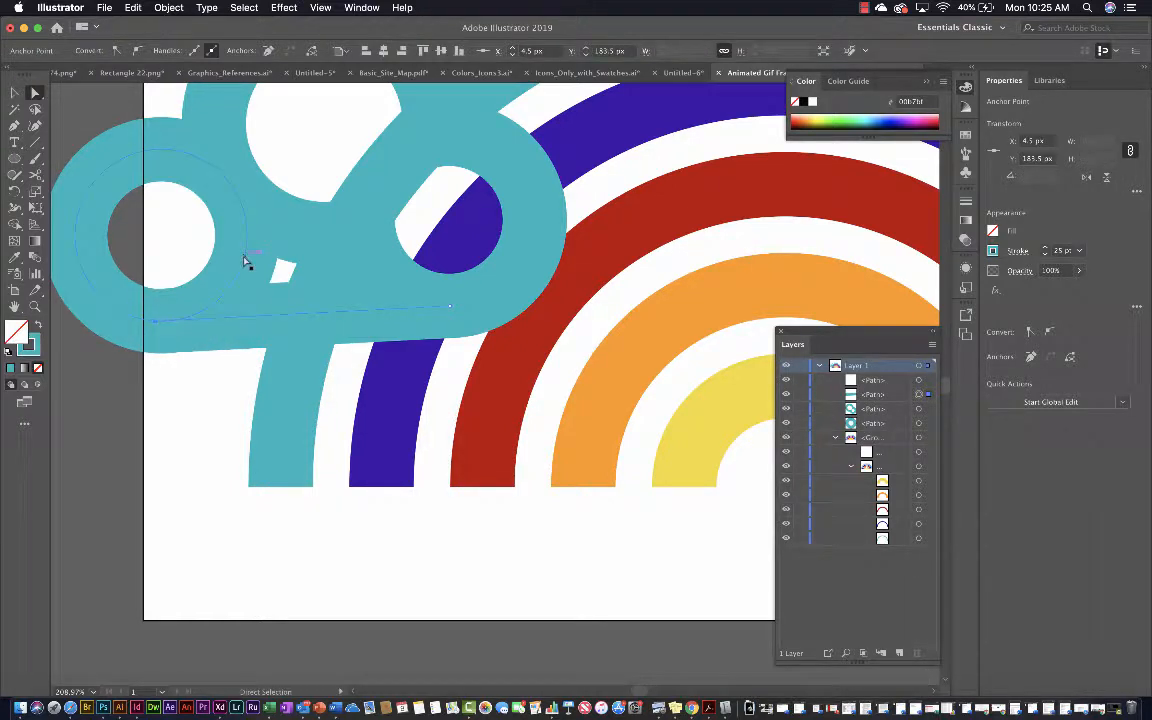
Enable Gap Detection with a small gap length for the Shape Builder tool and merge the line and three circles into one cloud
{"action": "key", "text": "v"}
{"action": "left_click", "coordinate": [247, 252], "text": "shift"}
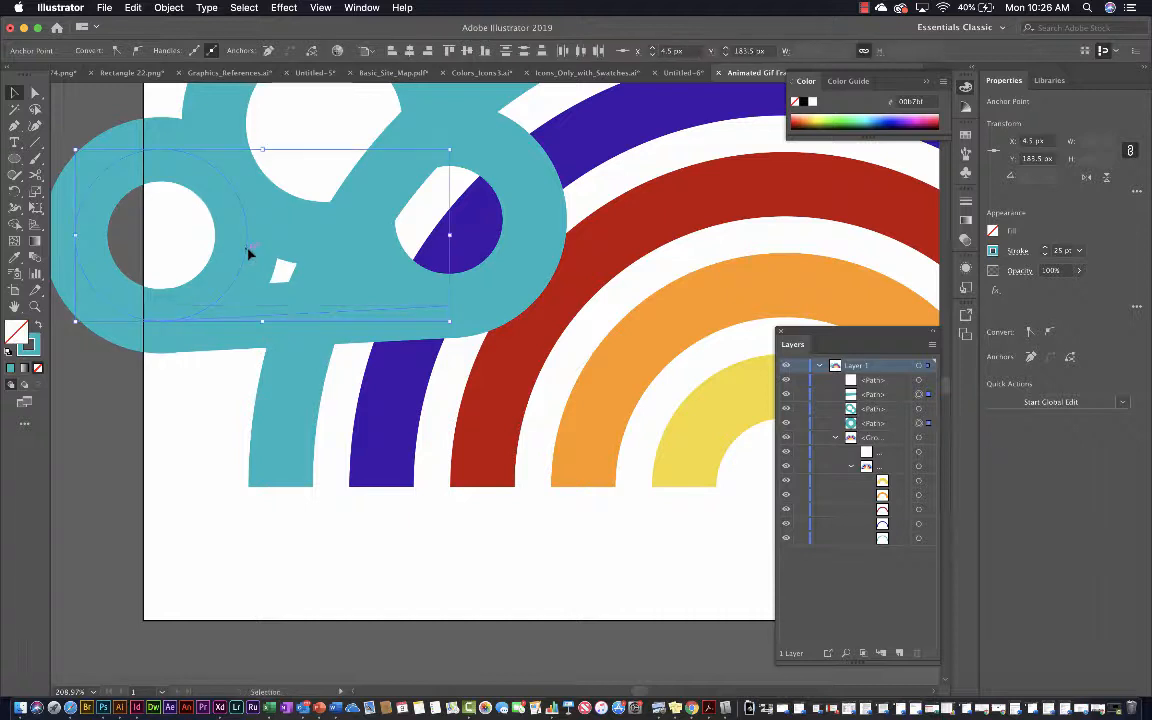
{"action": "left_click", "coordinate": [505, 157], "text": "shift"}
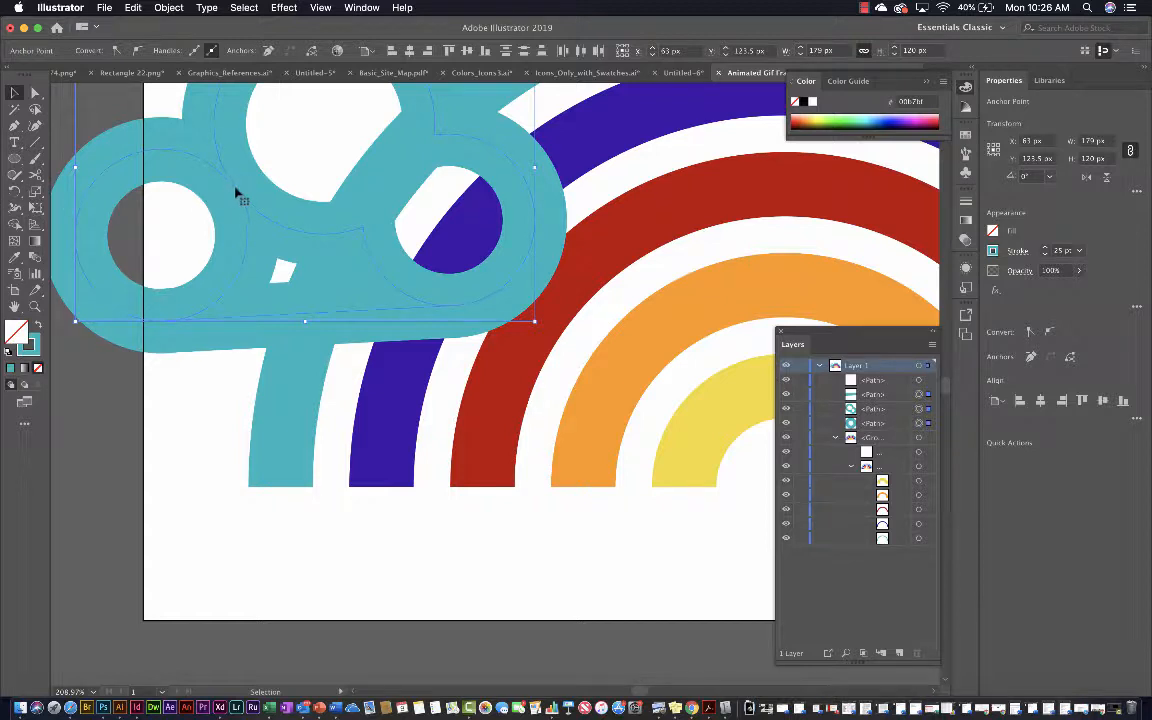
{"action": "double_click", "coordinate": [15, 224]}
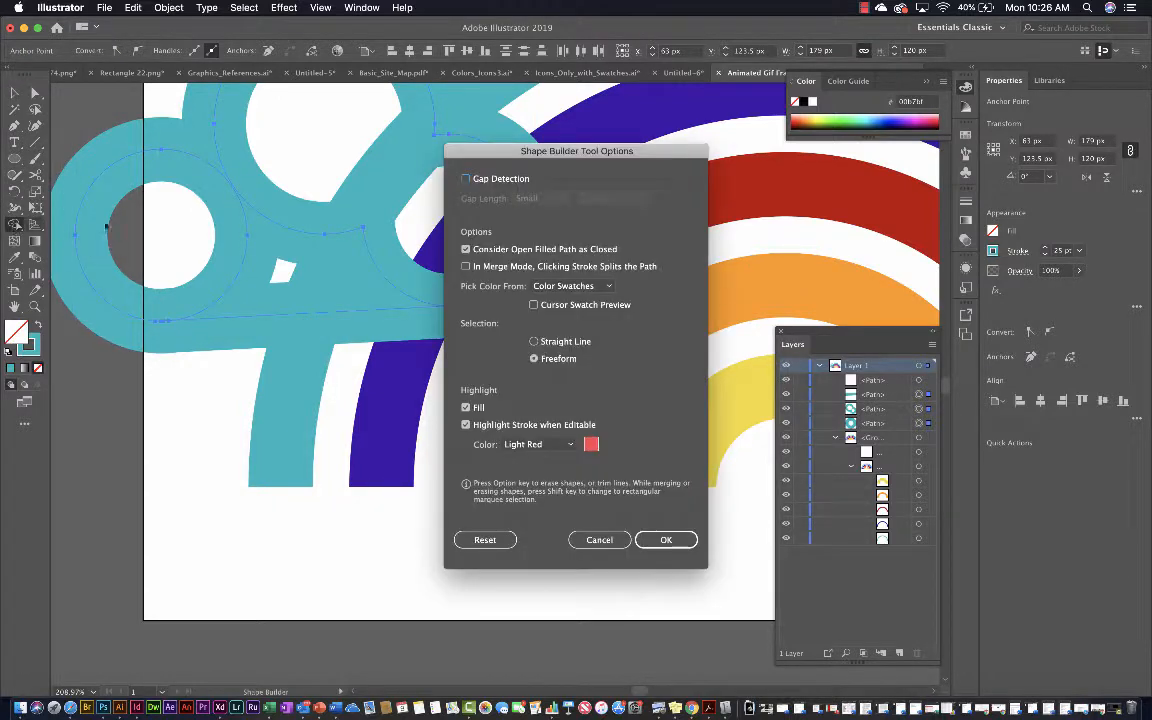
{"action": "left_click", "coordinate": [466, 179]}
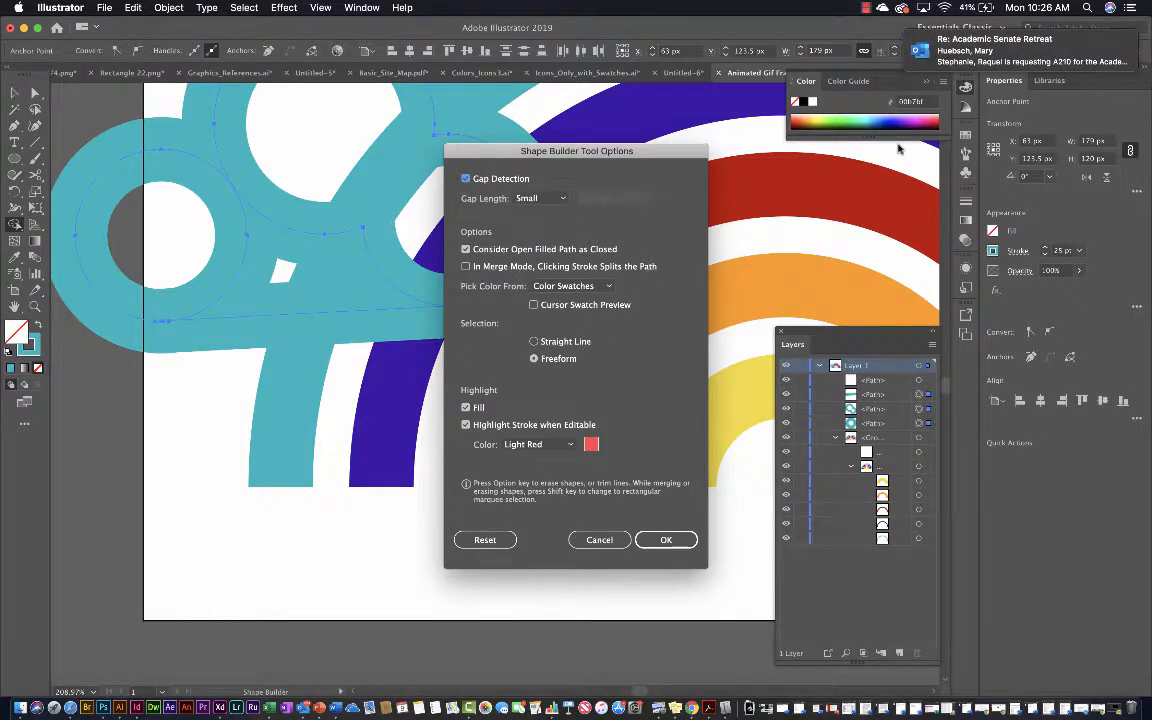
{"action": "left_click", "coordinate": [668, 540]}
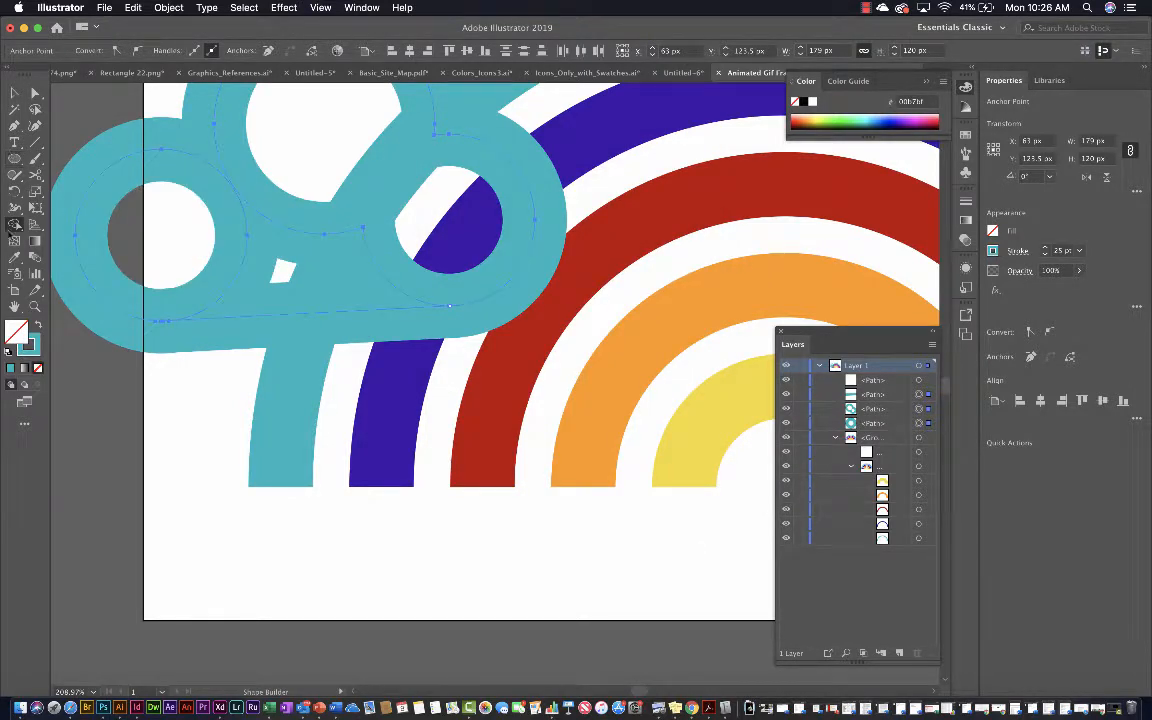
{"action": "mouse_move", "coordinate": [248, 235]}
{"action": "left_mouse_down"}
{"action": "mouse_move", "coordinate": [270, 168]}
{"action": "mouse_move", "coordinate": [352, 167]}
{"action": "left_mouse_up"}
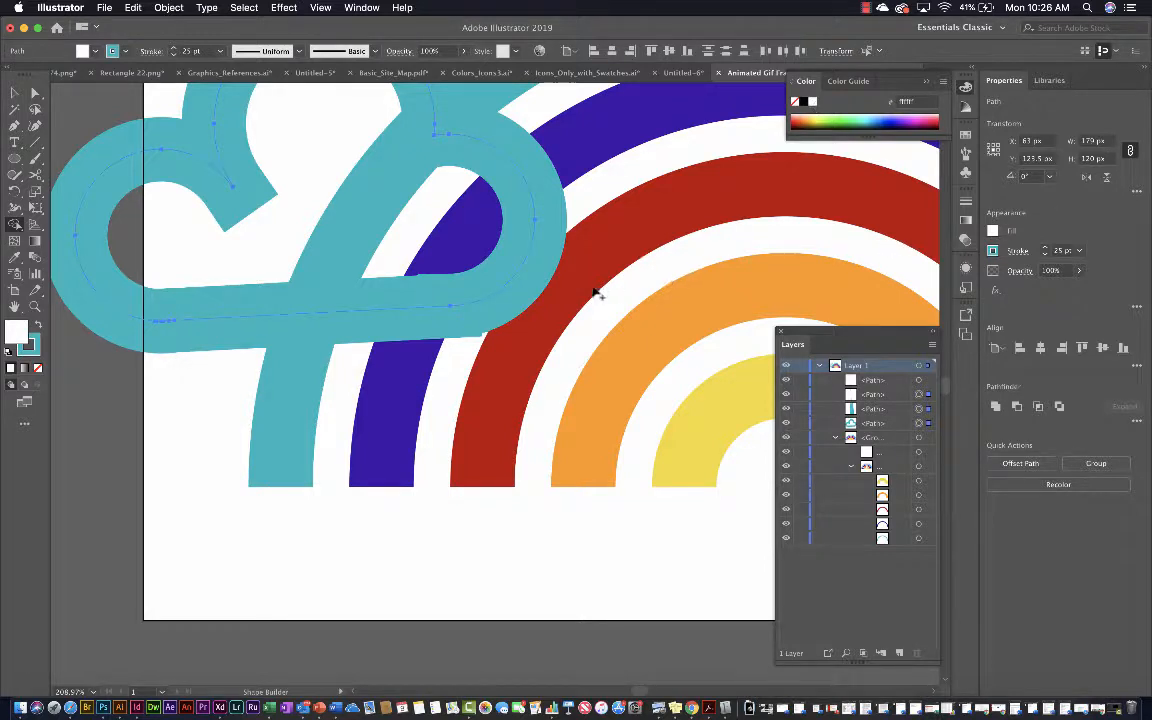
Fill the merged cloud shape with white and reduce its stroke weight to 8 pt
{"action": "key", "text": "v"}
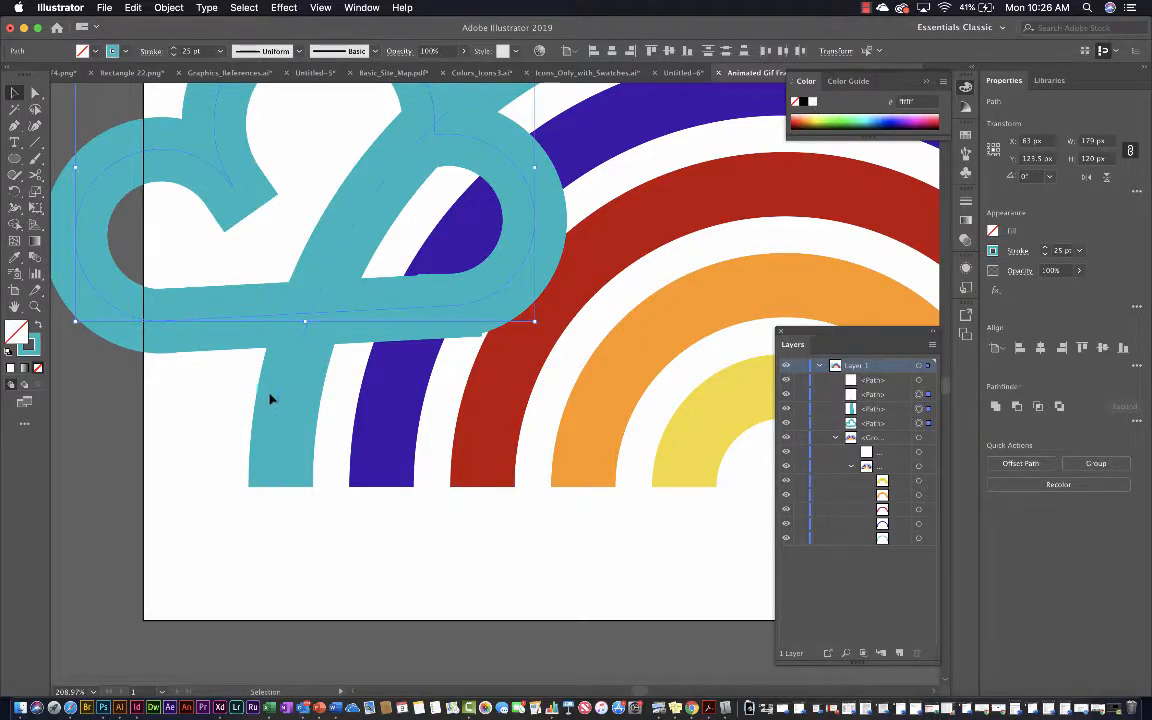
{"action": "left_click", "coordinate": [239, 404]}
{"action": "left_click", "coordinate": [262, 322]}
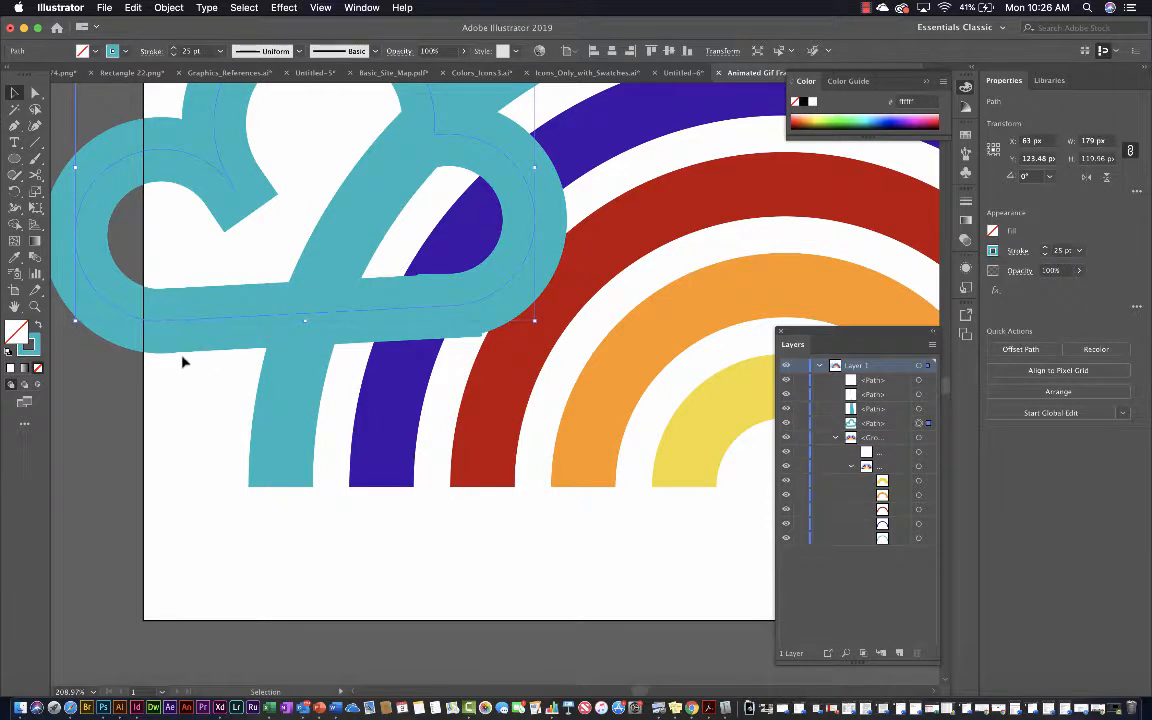
{"action": "left_click", "coordinate": [812, 101]}
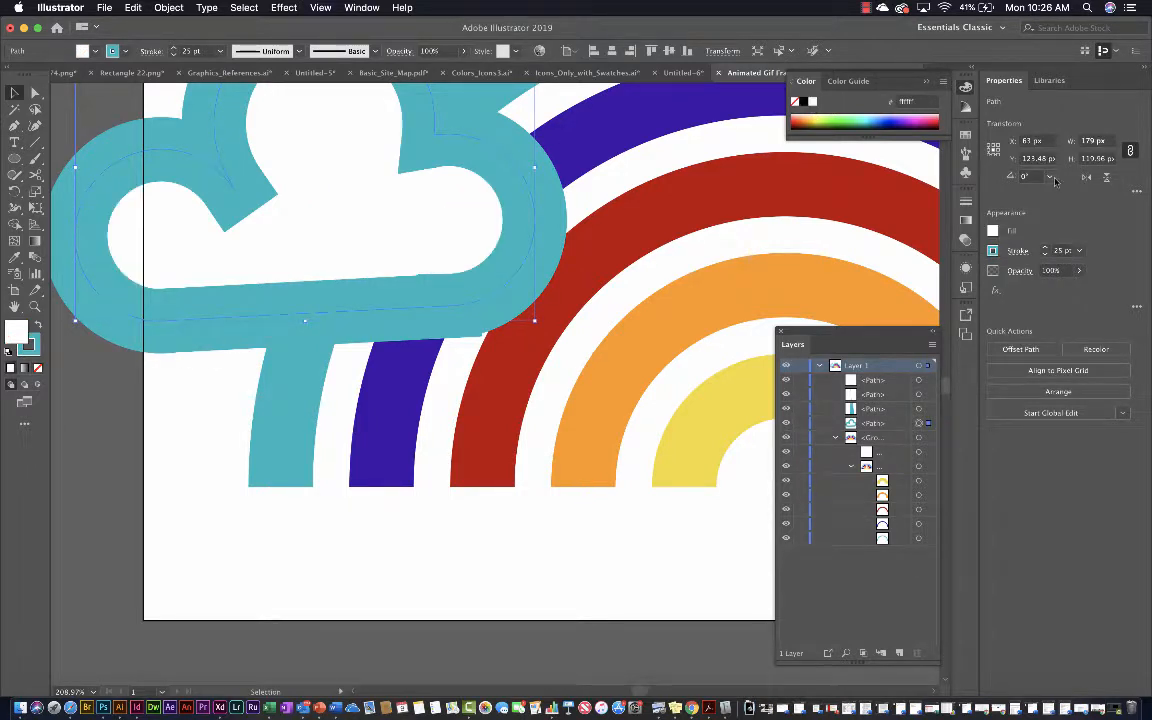
{"action": "left_click", "coordinate": [1045, 255]}
{"action": "left_click", "coordinate": [1045, 255]}
{"action": "left_click", "coordinate": [1045, 255]}
{"action": "left_click", "coordinate": [1045, 255]}
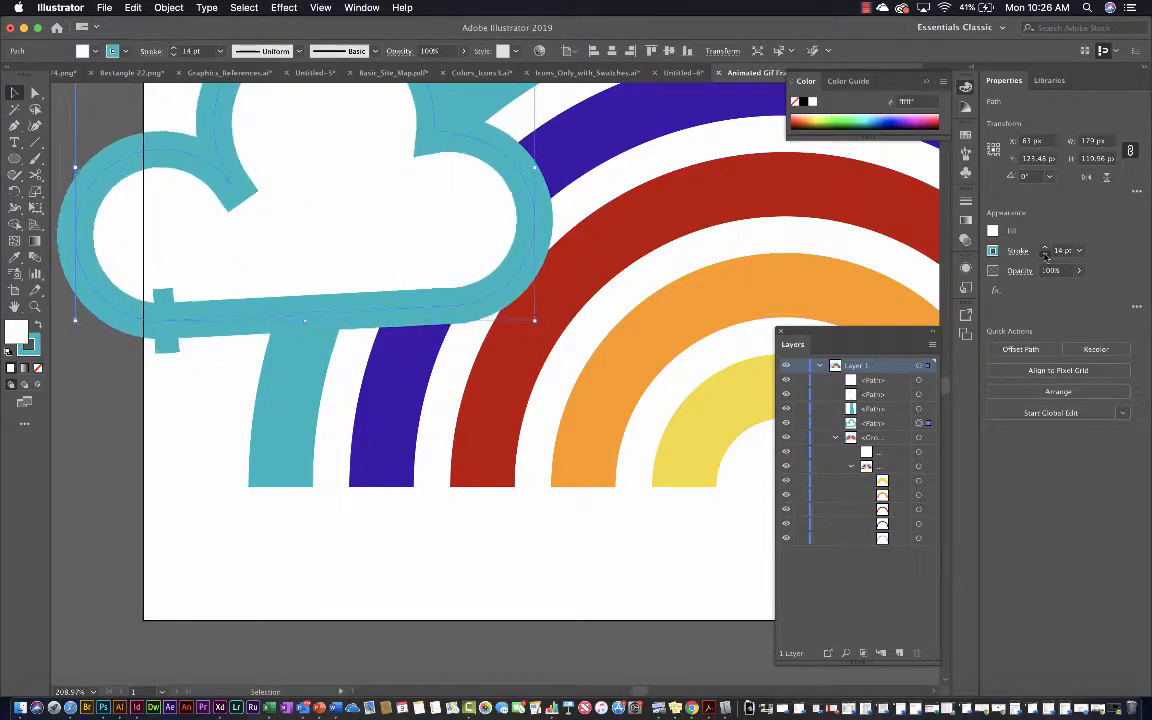
{"action": "left_click", "coordinate": [1045, 255]}
{"action": "left_click", "coordinate": [1045, 255]}
{"action": "left_click", "coordinate": [1045, 255]}
{"action": "left_click", "coordinate": [1045, 255]}
{"action": "left_click", "coordinate": [1045, 255]}
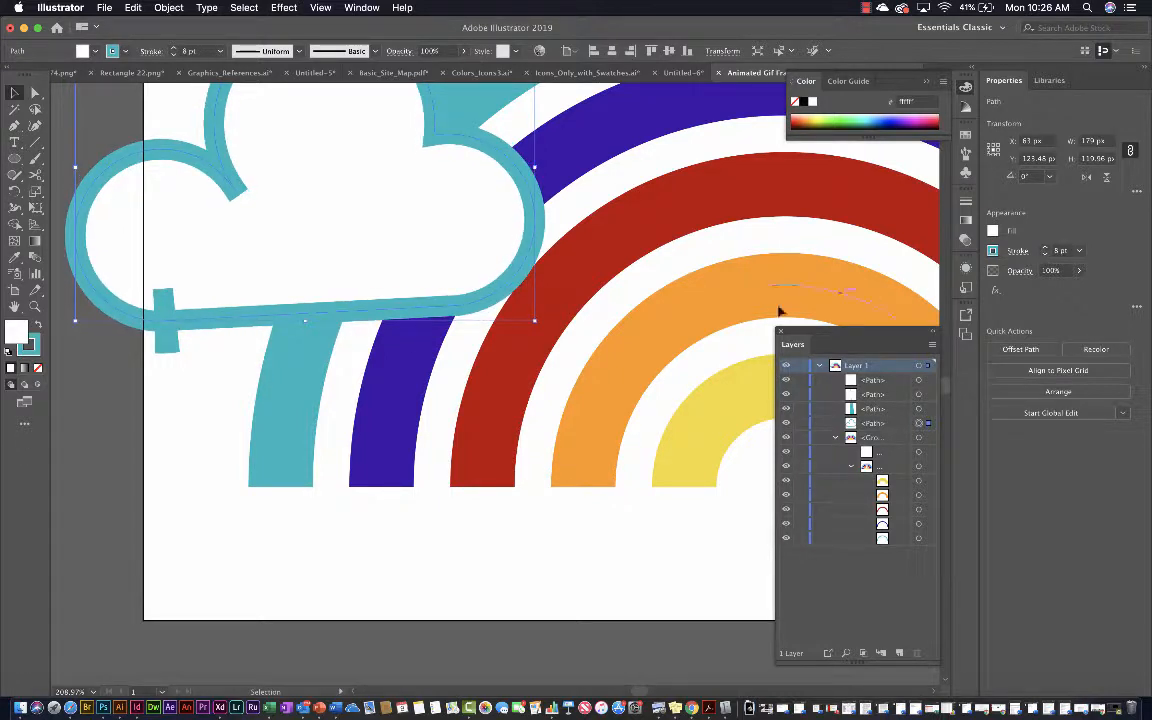
Give the cloud's stroke round corner joins and set its weight to 13 pt
{"action": "left_click", "coordinate": [1014, 251]}
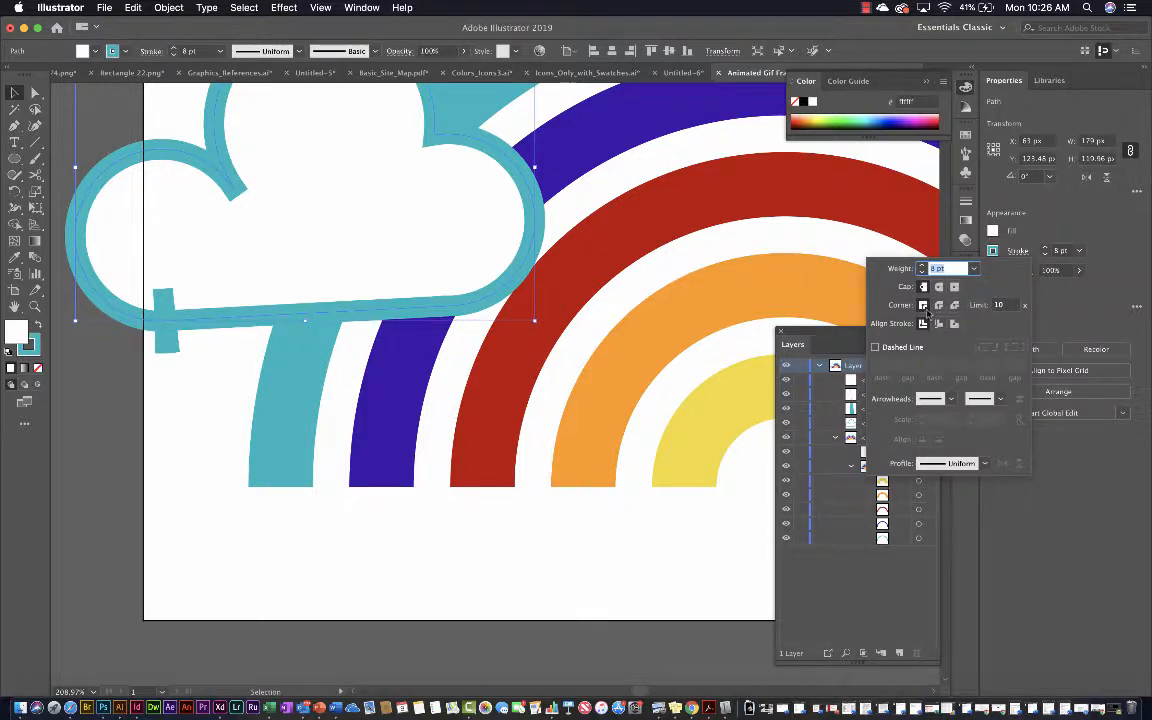
{"action": "left_click", "coordinate": [938, 305]}
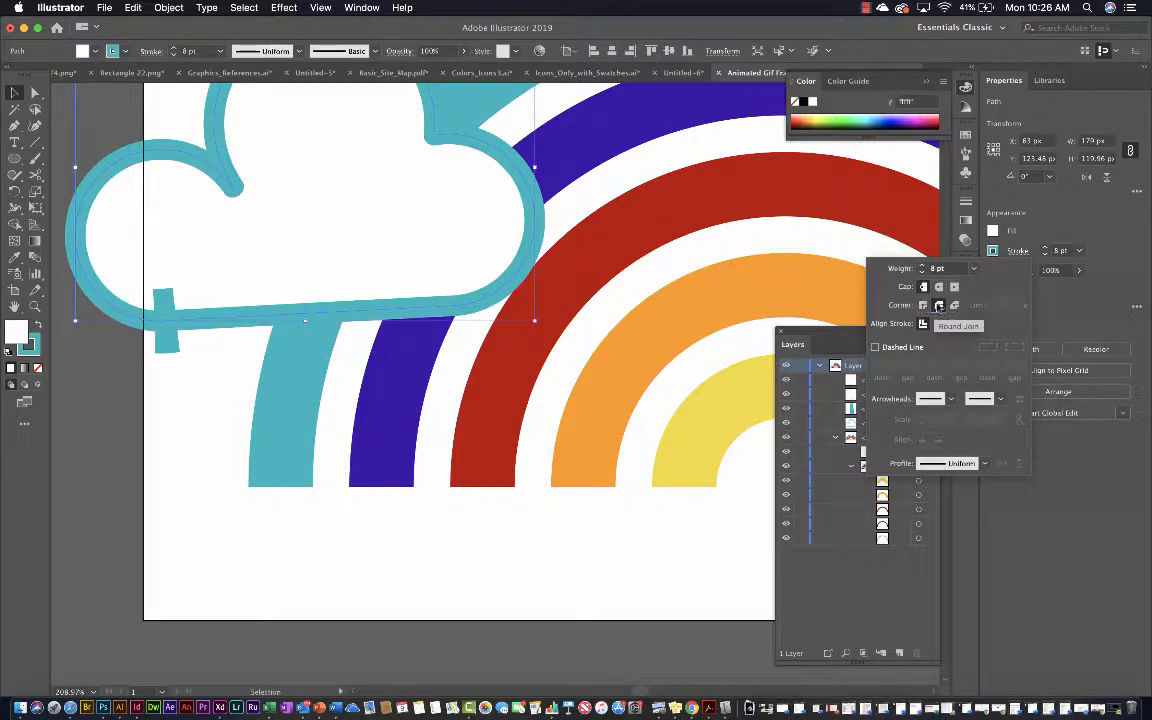
{"action": "left_click", "coordinate": [1037, 220]}
{"action": "left_click", "coordinate": [1045, 247]}
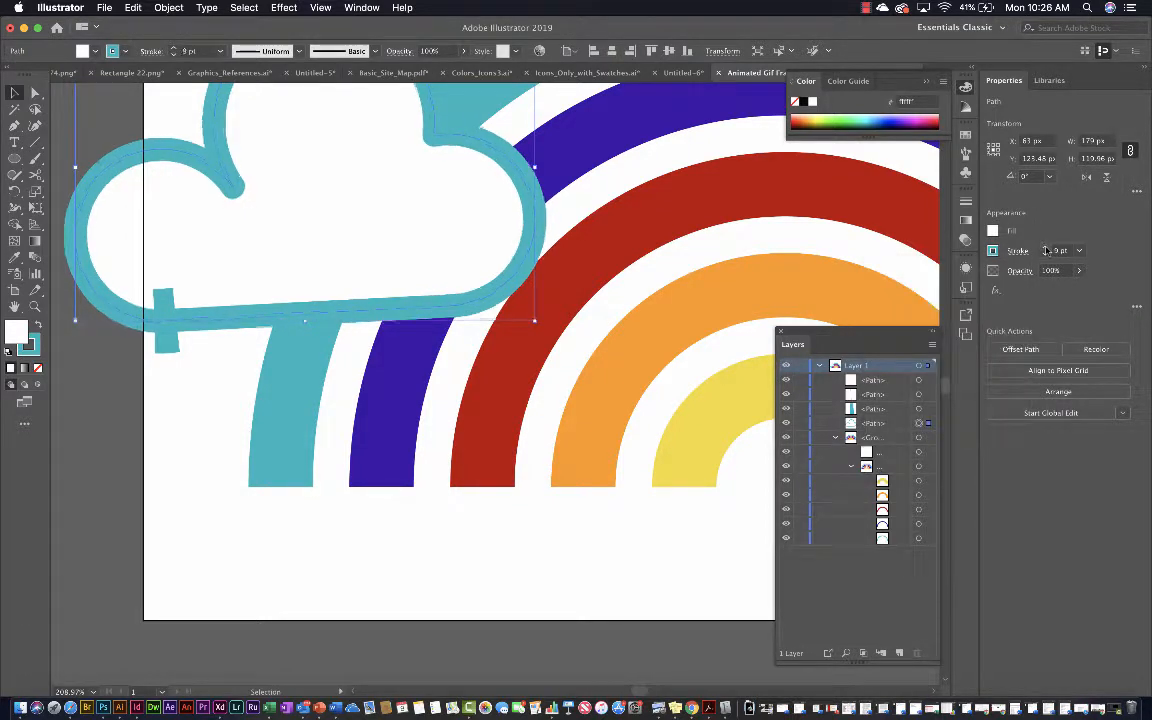
{"action": "left_click", "coordinate": [1045, 247]}
{"action": "left_click", "coordinate": [1045, 247]}
{"action": "left_click", "coordinate": [1045, 247]}
{"action": "left_click", "coordinate": [1045, 247]}
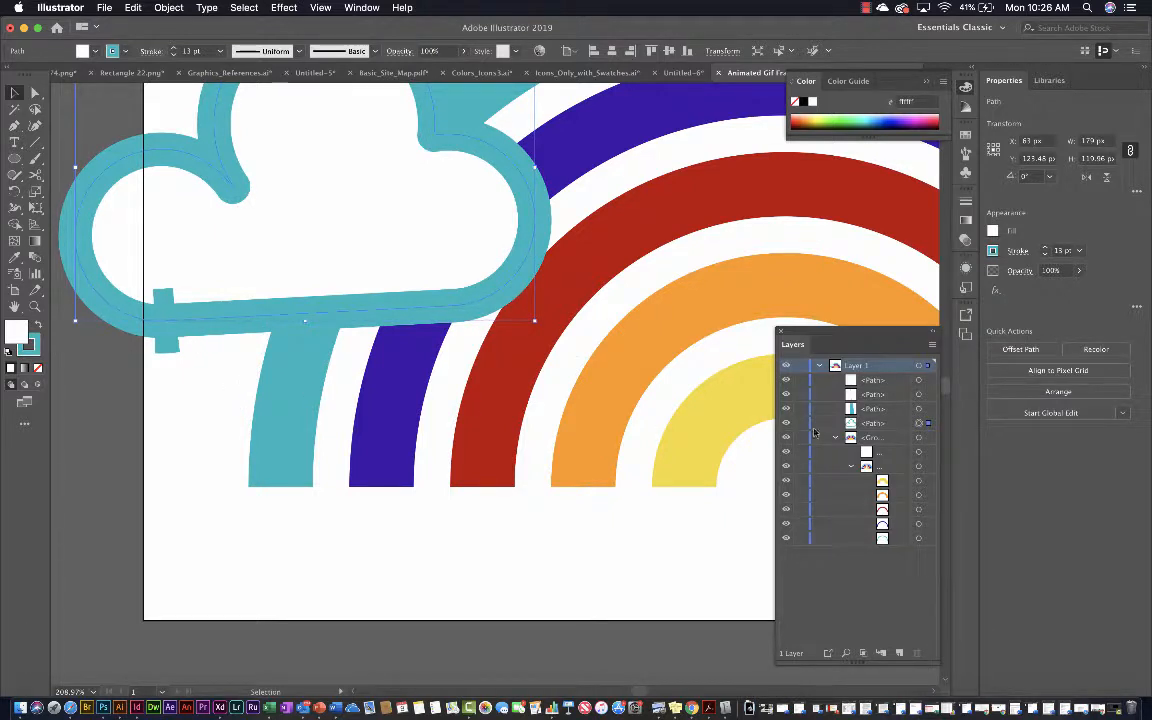
Delete the three leftover path fragments at the cloud's lower-left edge
{"action": "left_click", "coordinate": [929, 410]}
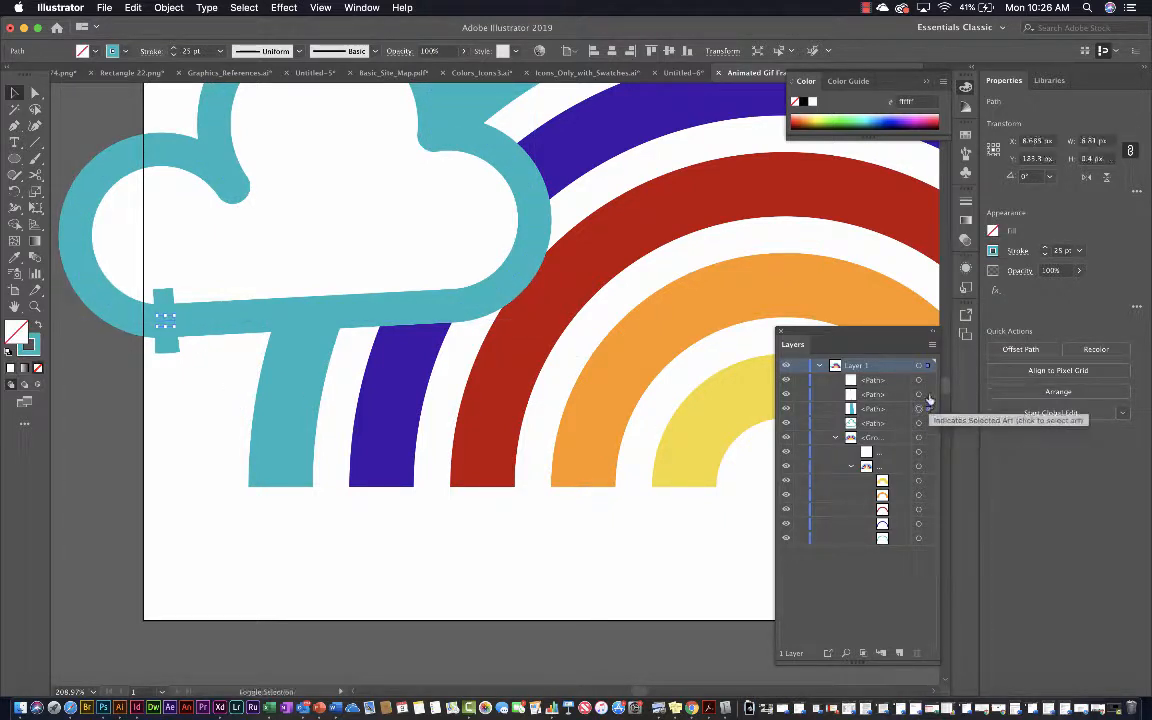
{"action": "left_click", "coordinate": [929, 396], "text": "shift"}
{"action": "left_click", "coordinate": [928, 382], "text": "shift"}
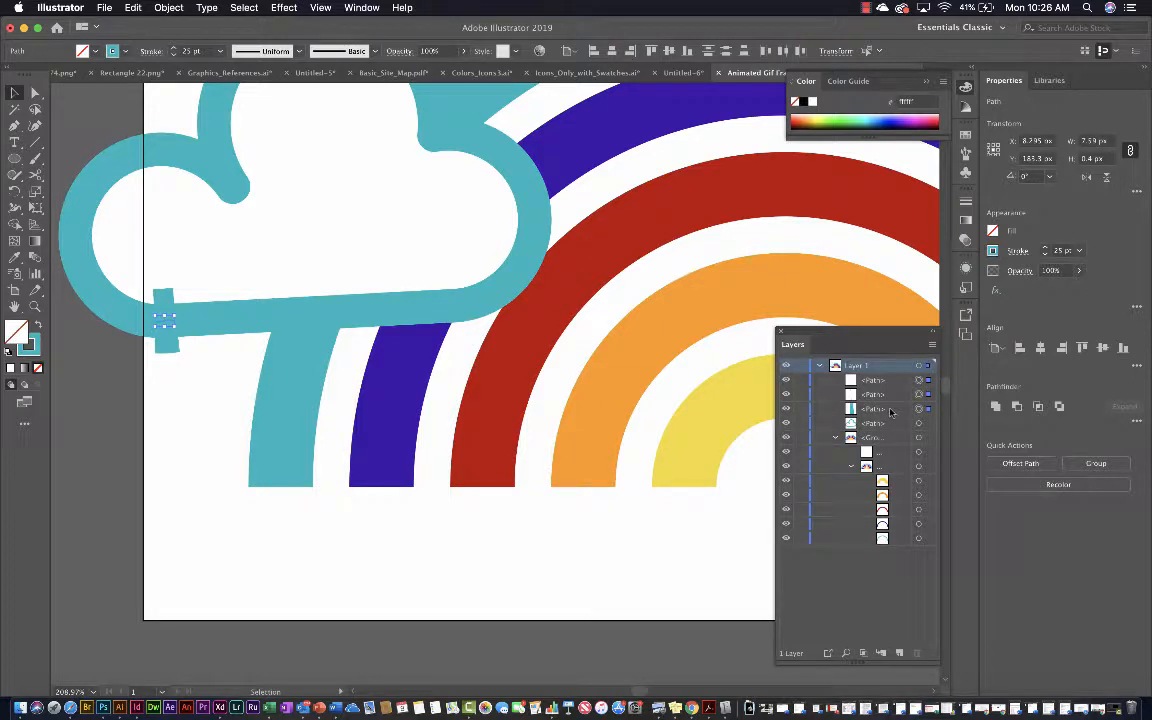
{"action": "key", "text": "Delete"}
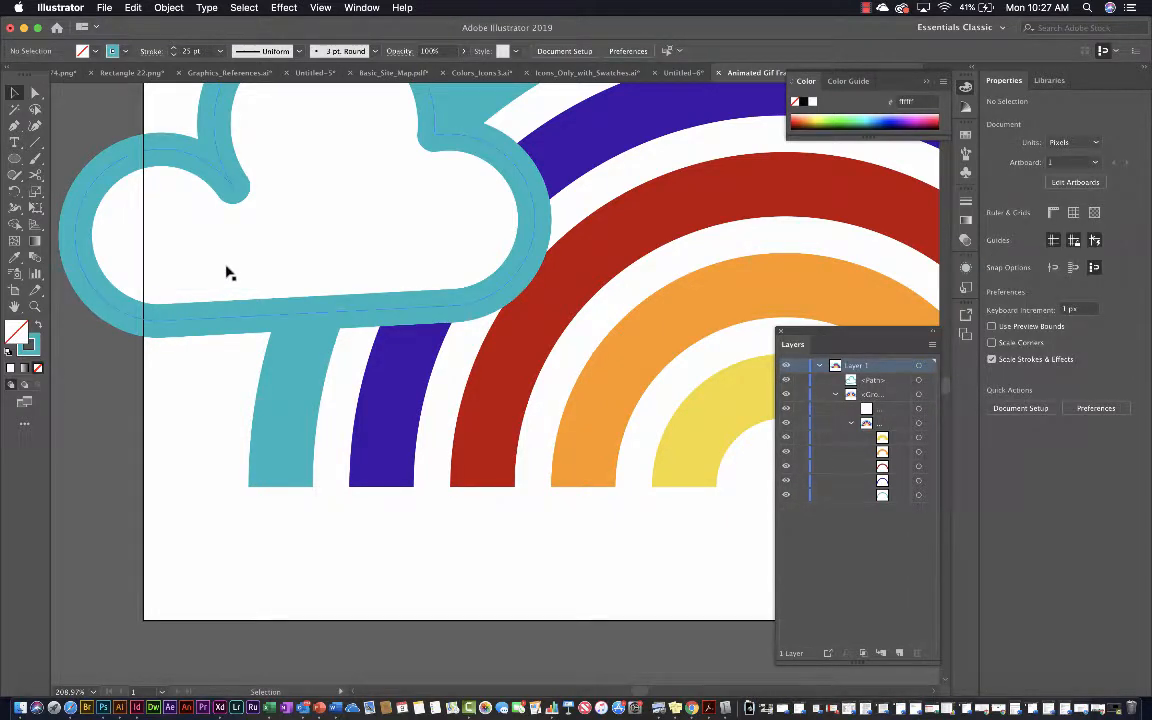
Move the cloud over the right end of the rainbow, keeping it within the artboard
{"action": "scroll", "coordinate": [265, 314], "scroll_direction": "down", "scroll_amount": 5}
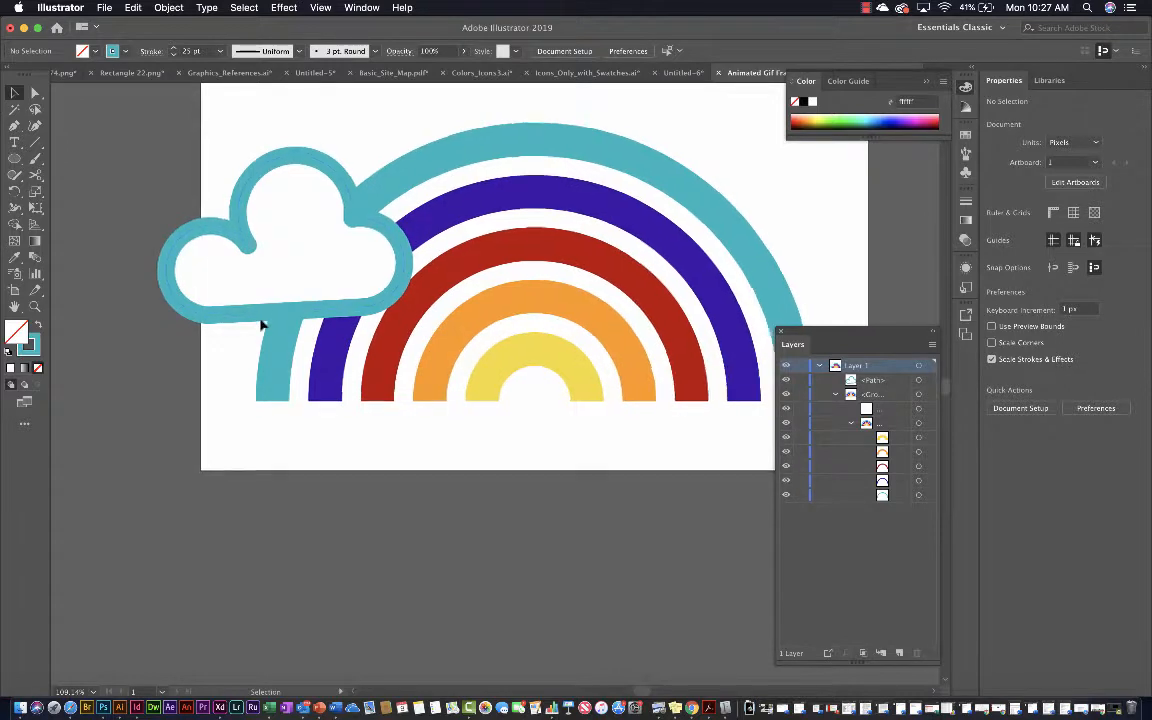
{"action": "scroll", "coordinate": [260, 324], "scroll_direction": "down", "scroll_amount": 2}
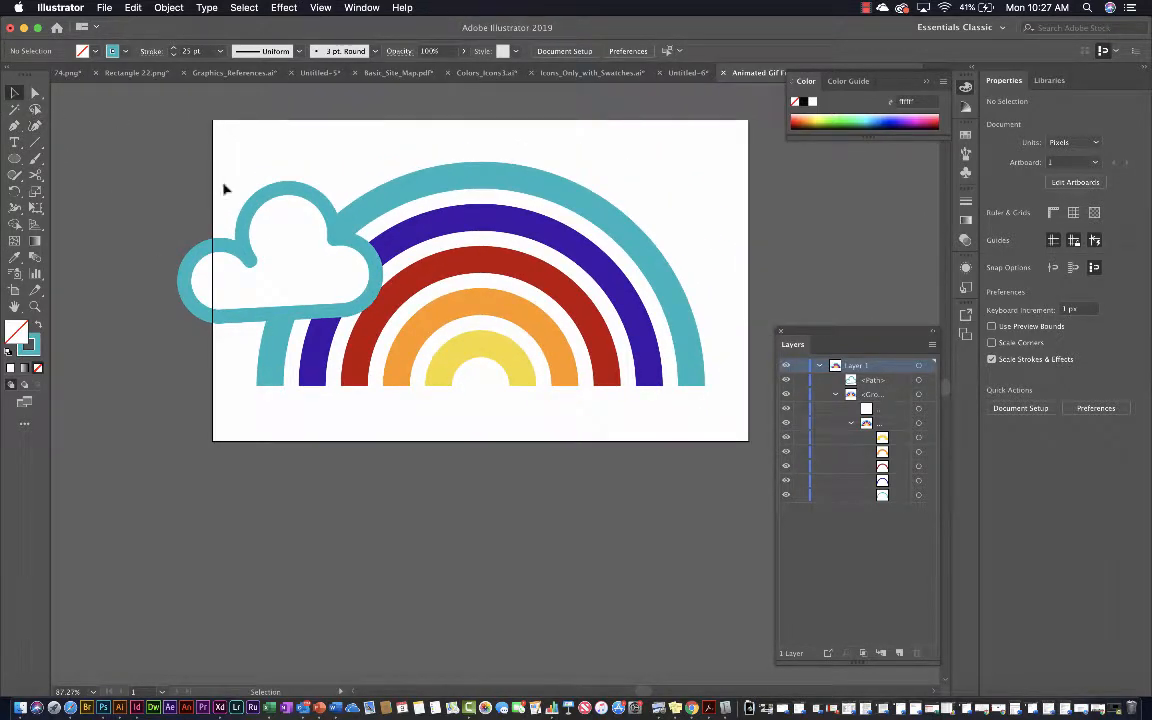
{"action": "left_click_drag", "start_coordinate": [278, 194], "coordinate": [656, 307]}
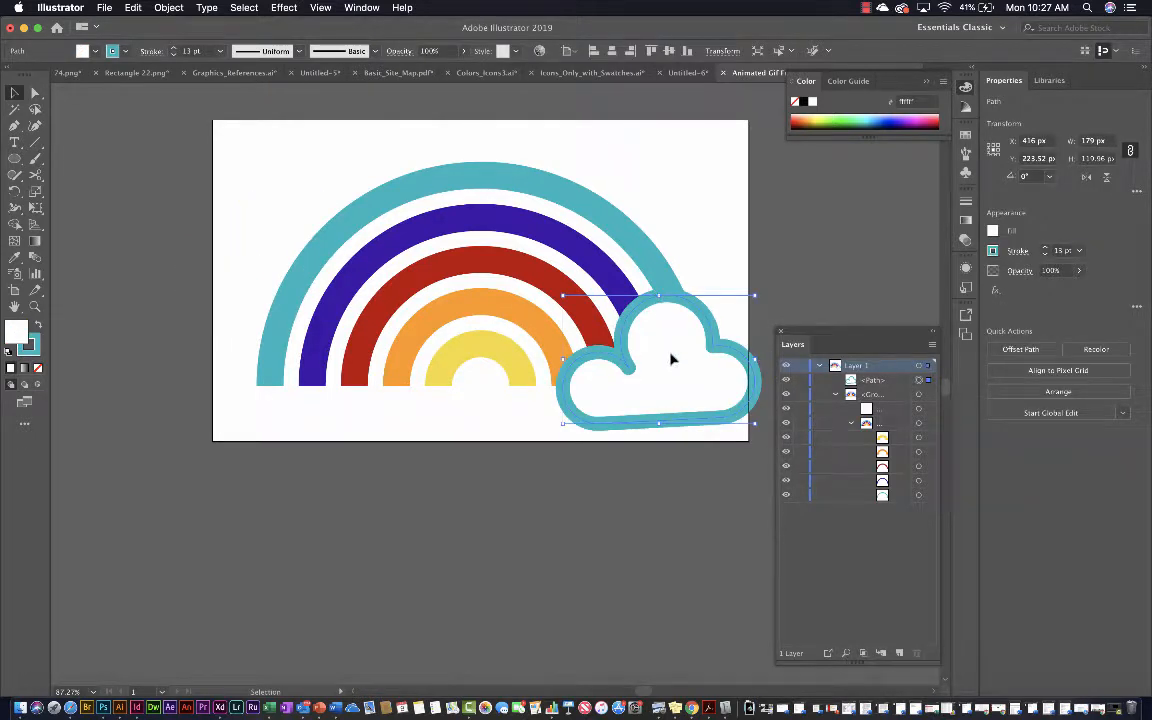
{"action": "left_click_drag", "start_coordinate": [679, 381], "coordinate": [658, 382]}
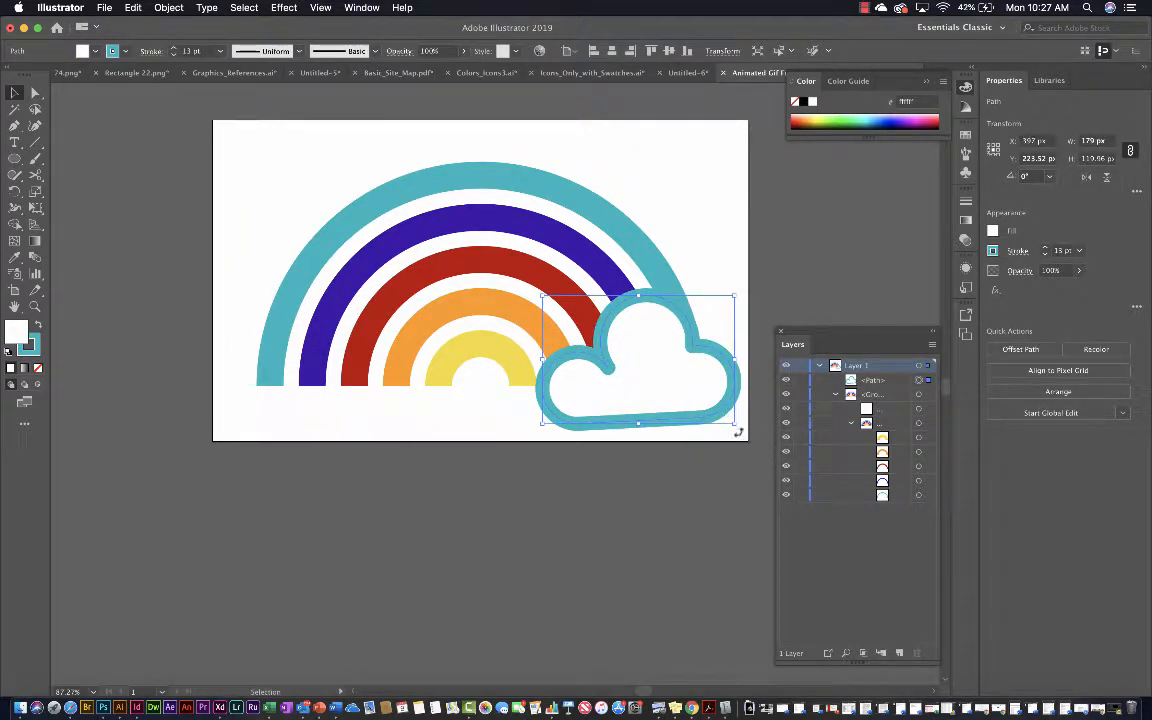
Rotate the cloud until its base is level, enlarge it to about 196 px wide, and shift it back inside the artboard
{"action": "mouse_move", "coordinate": [738, 431]}
{"action": "left_mouse_down"}
{"action": "mouse_move", "coordinate": [735, 312]}
{"action": "mouse_move", "coordinate": [746, 290]}
{"action": "left_mouse_up"}
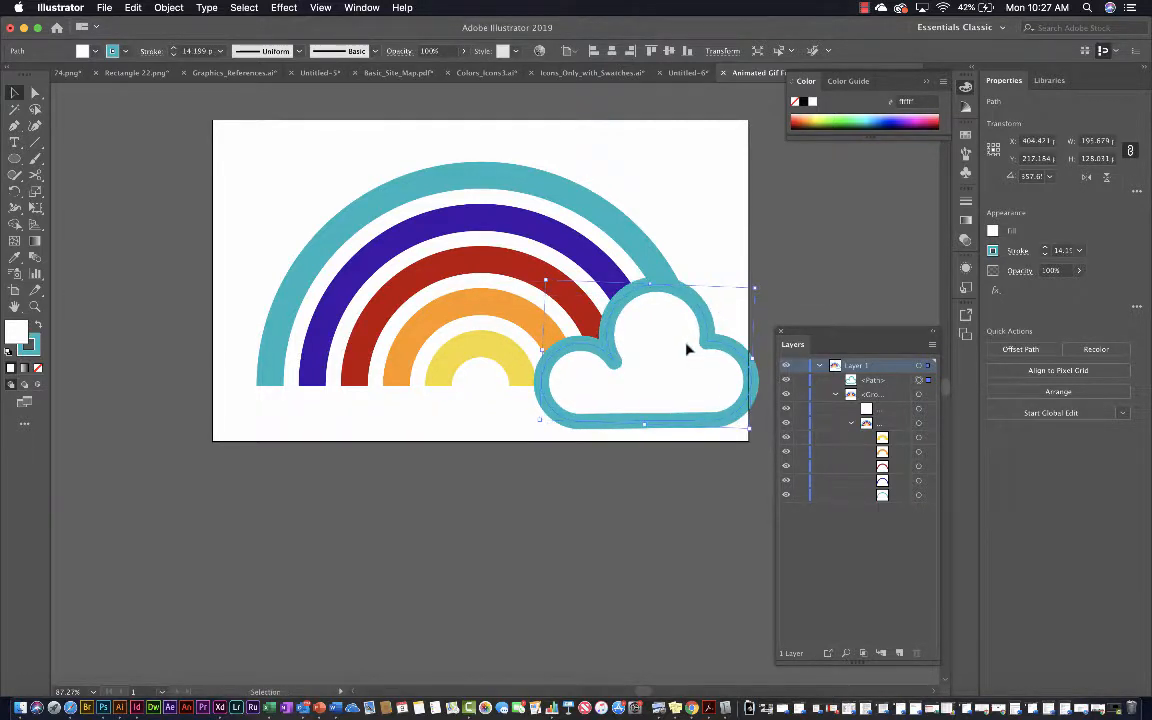
{"action": "left_click_drag", "start_coordinate": [677, 349], "coordinate": [661, 352]}
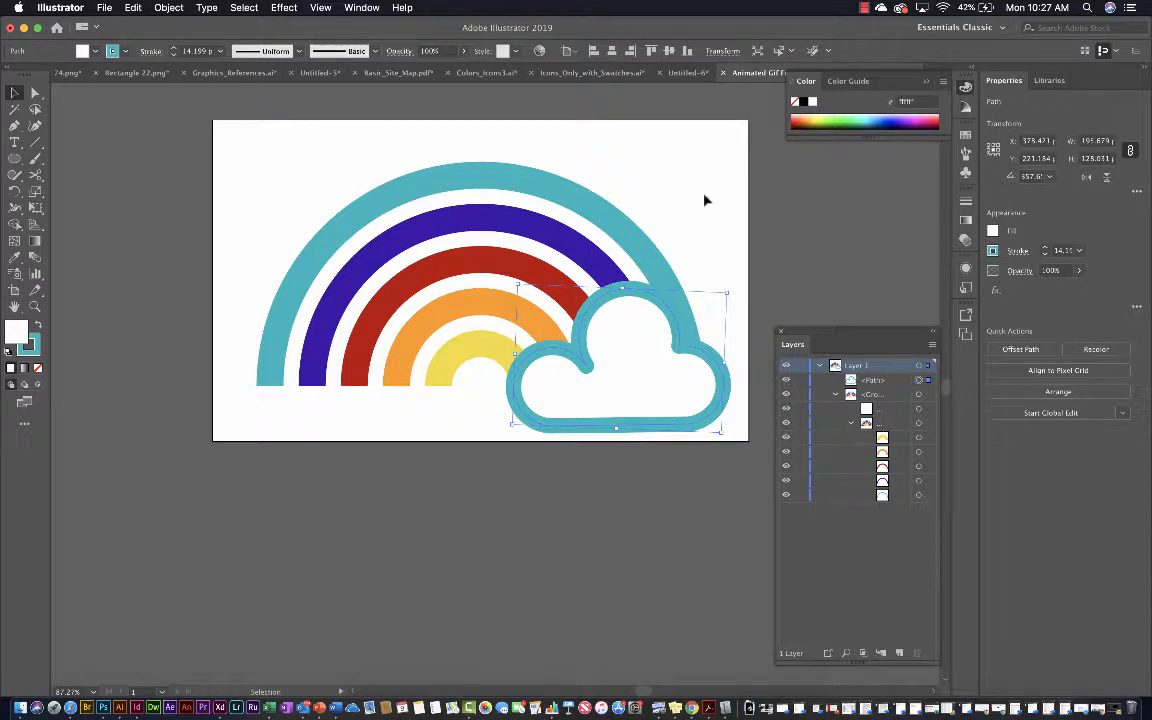
{"action": "left_click", "coordinate": [690, 245]}
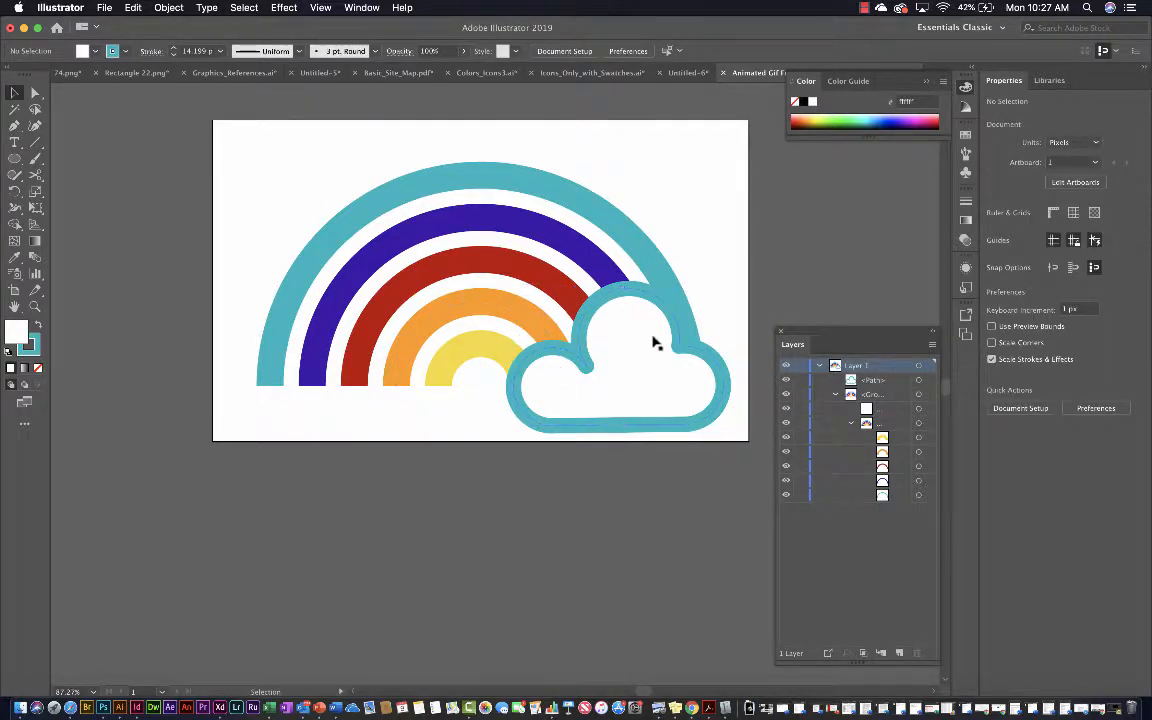
Scale the cloud up slightly to about 206 px wide and deselect it
{"action": "mouse_move", "coordinate": [618, 385]}
{"action": "left_mouse_down"}
{"action": "mouse_move", "coordinate": [628, 375]}
{"action": "mouse_move", "coordinate": [618, 386]}
{"action": "left_mouse_up"}
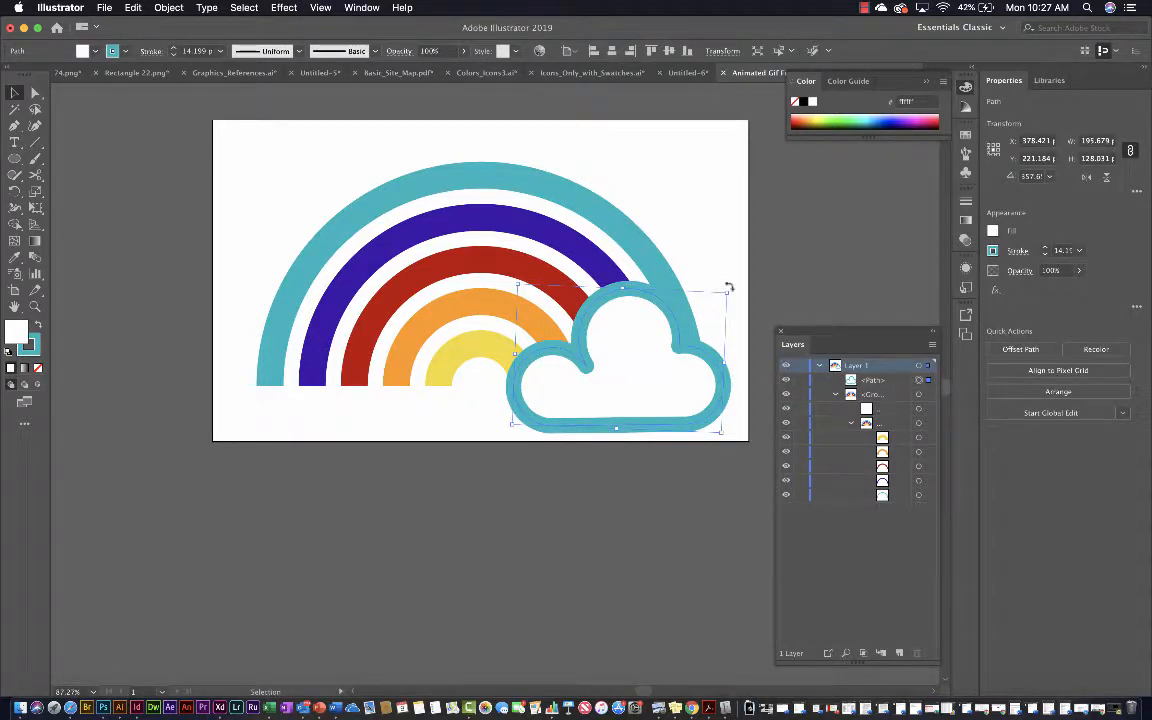
{"action": "mouse_move", "coordinate": [729, 287]}
{"action": "left_mouse_down"}
{"action": "mouse_move", "coordinate": [730, 298]}
{"action": "mouse_move", "coordinate": [740, 283]}
{"action": "left_mouse_up"}
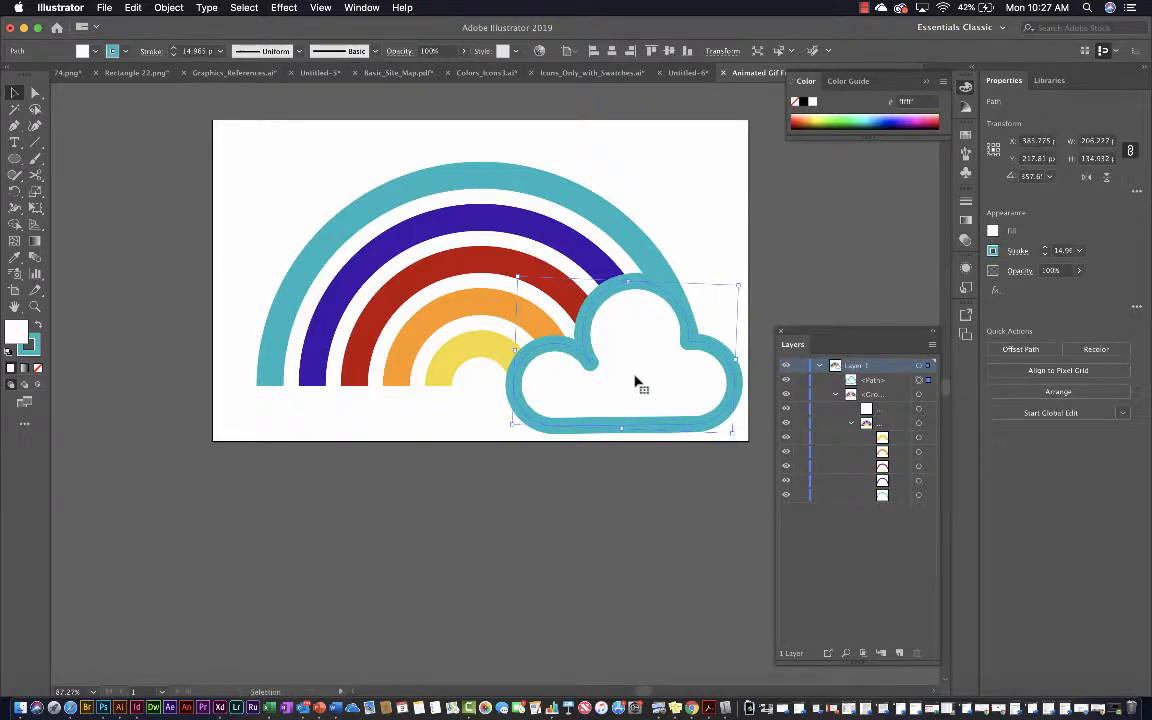
{"action": "left_click", "coordinate": [559, 475]}
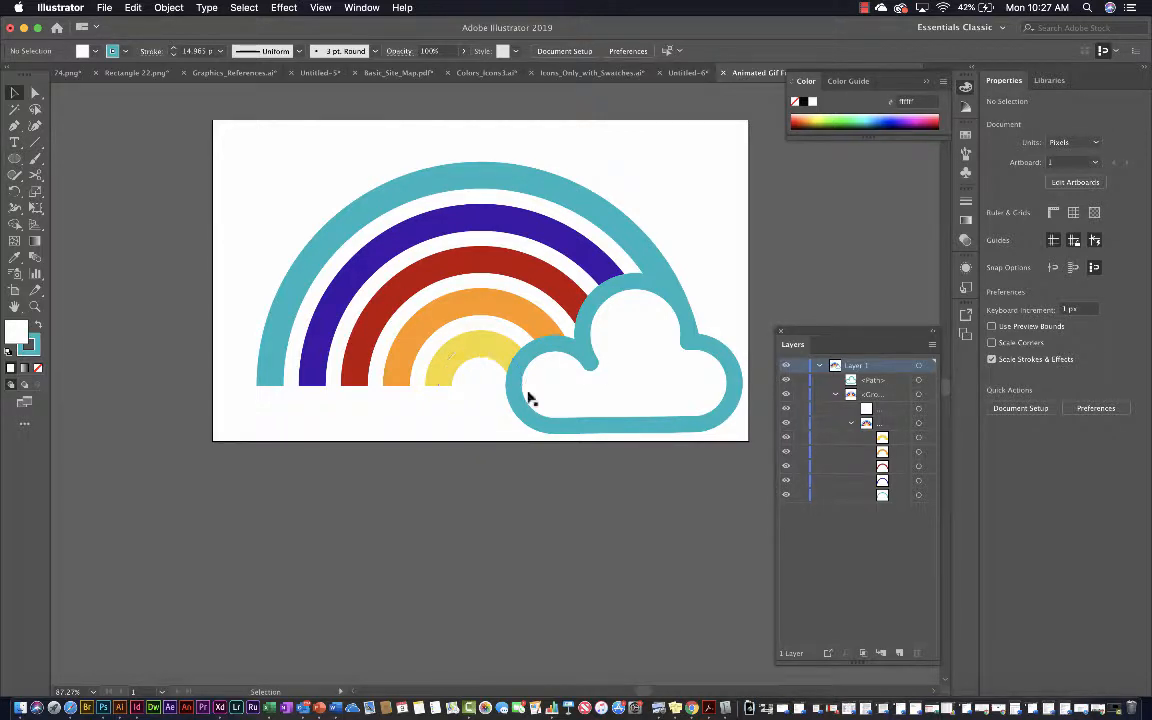
{"action": "scroll", "coordinate": [535, 424], "scroll_direction": "right", "scroll_amount": 3}
{"action": "scroll", "coordinate": [535, 424], "scroll_direction": "up", "scroll_amount": 2}
{"action": "scroll", "coordinate": [535, 424], "scroll_direction": "right", "scroll_amount": 1}
{"action": "scroll", "coordinate": [535, 424], "scroll_direction": "down", "scroll_amount": 1}
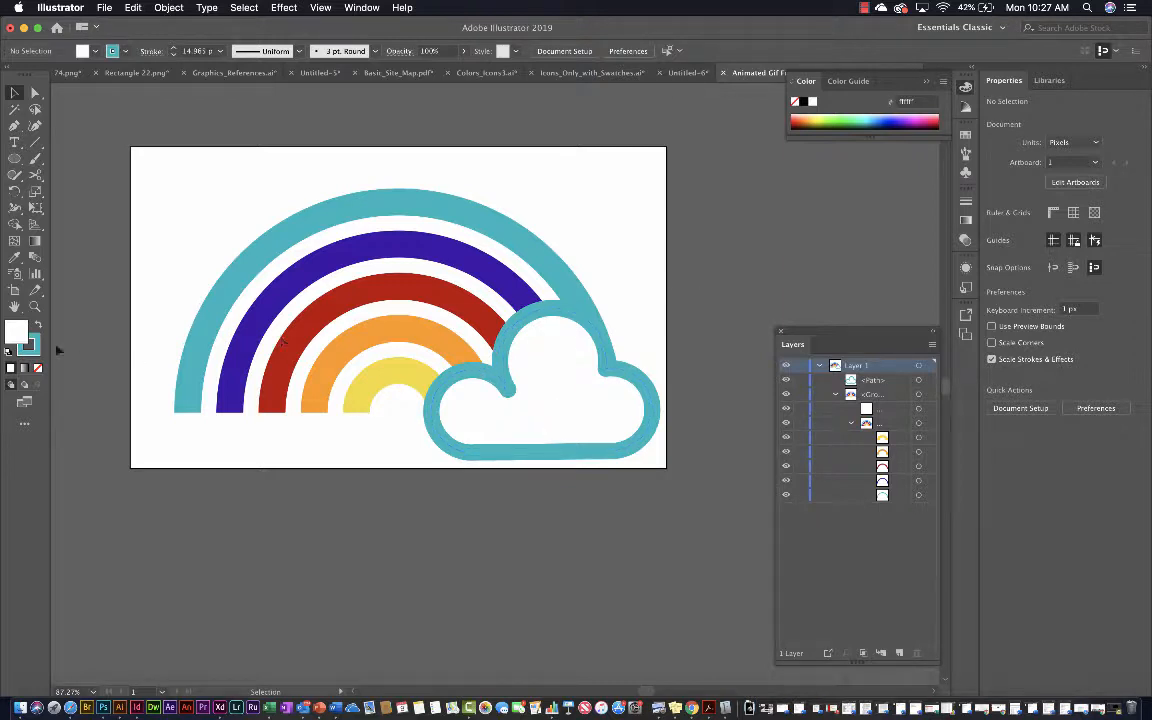
Set the stroke weight of the cloud's teal outline to 20 pt
{"action": "scroll", "coordinate": [298, 310], "scroll_direction": "down", "scroll_amount": 2}
{"action": "scroll", "coordinate": [298, 310], "scroll_direction": "right", "scroll_amount": 2}
{"action": "left_click", "coordinate": [530, 386]}
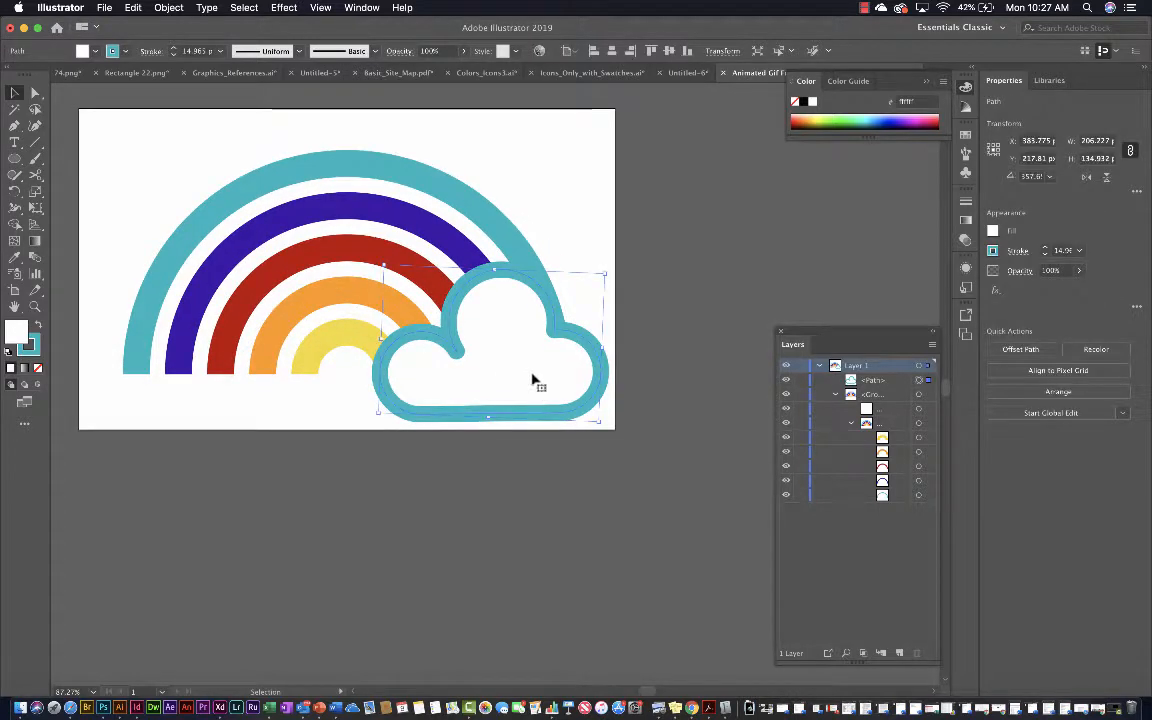
{"action": "left_click", "coordinate": [1045, 248]}
{"action": "left_click", "coordinate": [1045, 248]}
{"action": "left_click", "coordinate": [1045, 248]}
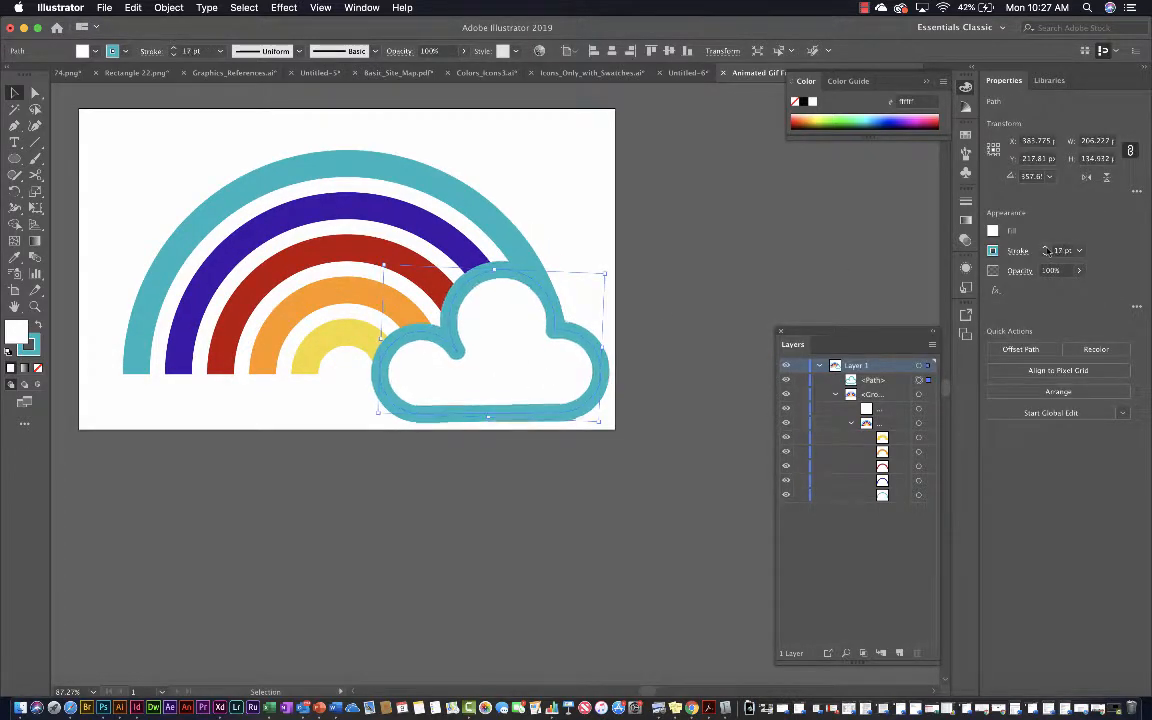
{"action": "left_click", "coordinate": [1045, 248]}
{"action": "left_click", "coordinate": [1045, 248]}
{"action": "left_click", "coordinate": [1045, 248]}
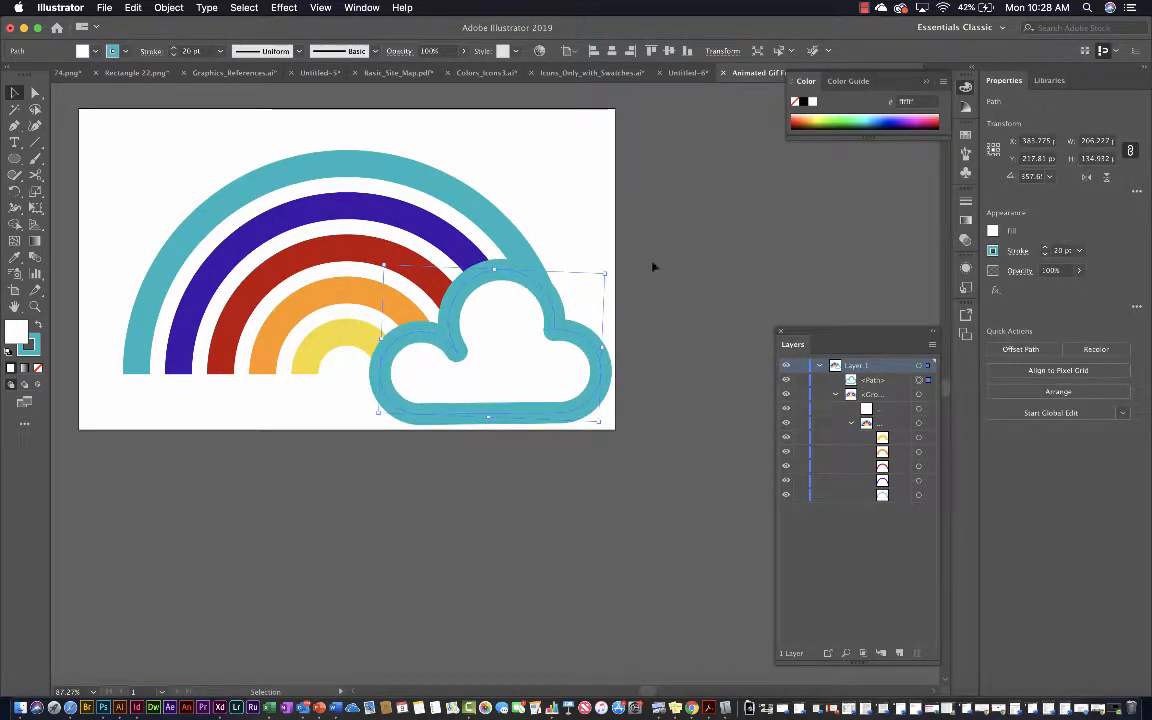
Scale the cloud up to about 220 px wide and shift it left, back inside the artboard
{"action": "left_click_drag", "start_coordinate": [608, 273], "coordinate": [621, 265]}
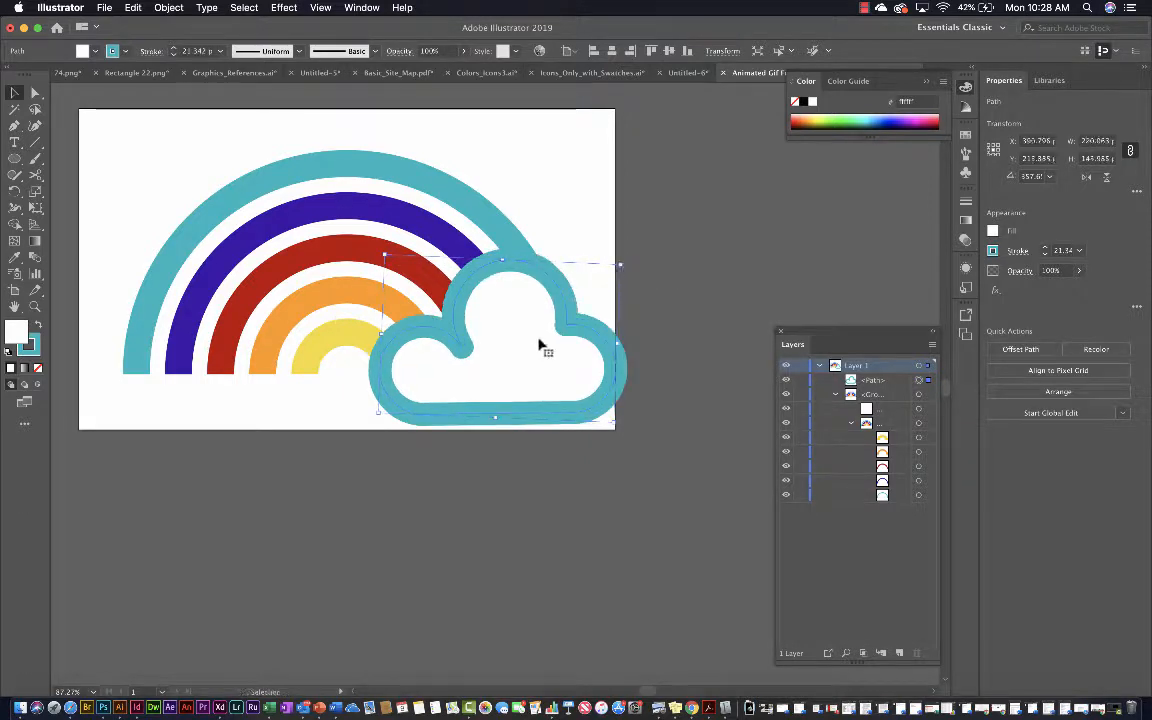
{"action": "left_click_drag", "start_coordinate": [540, 342], "coordinate": [502, 353]}
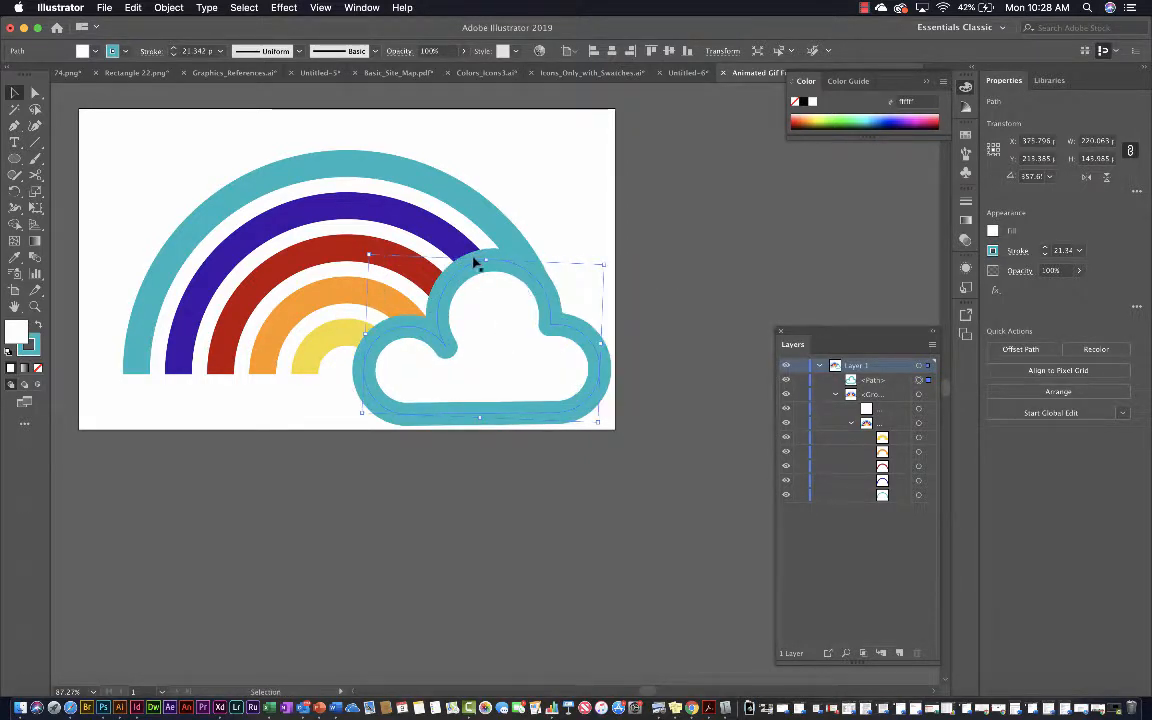
Move the rainbow group about 22 px to the left behind the cloud and deselect it
{"action": "scroll", "coordinate": [363, 244], "scroll_direction": "left", "scroll_amount": 2}
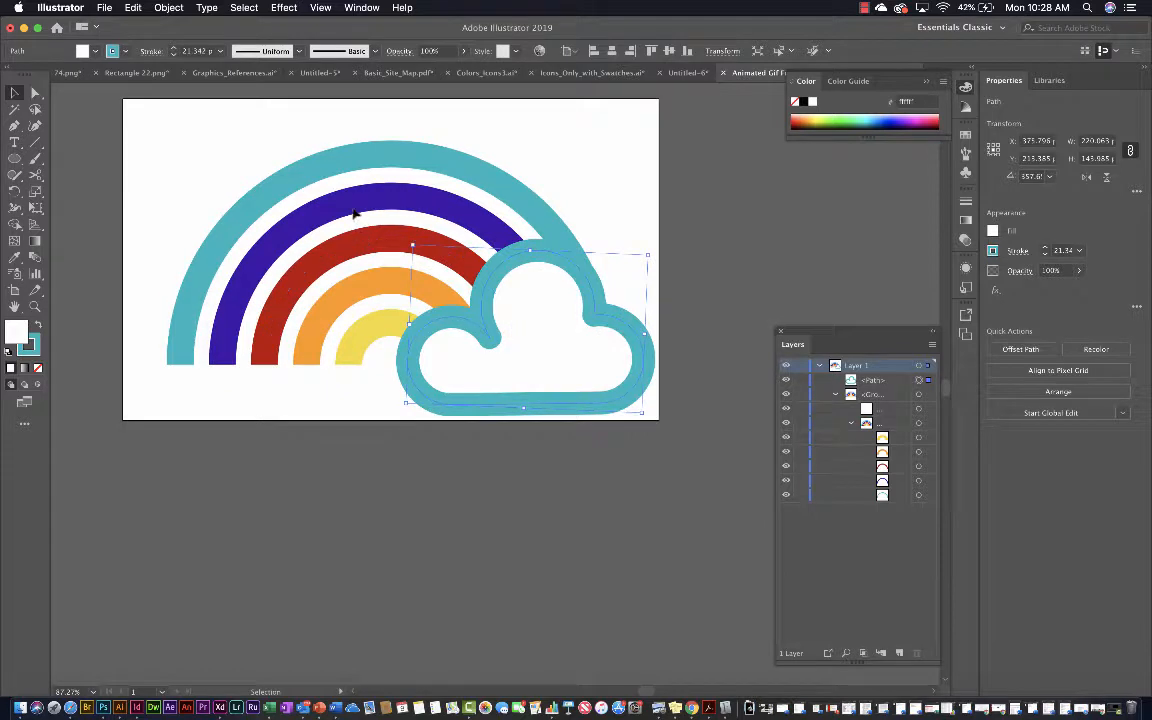
{"action": "left_click", "coordinate": [352, 210]}
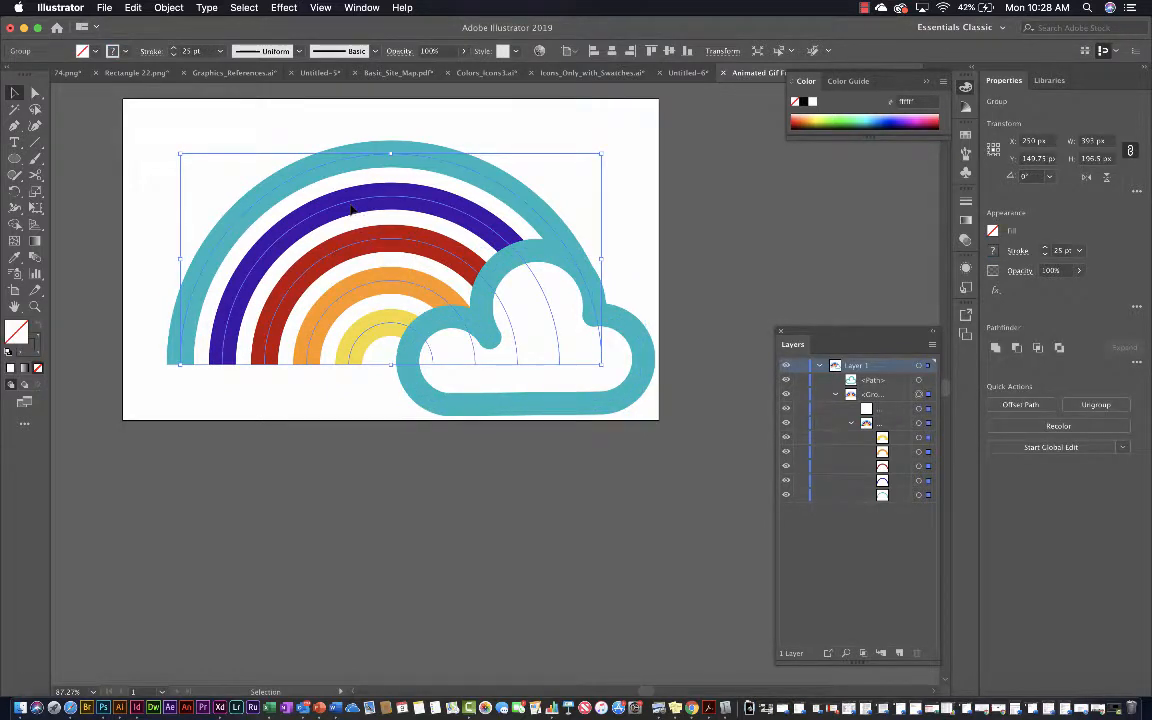
{"action": "left_click_drag", "start_coordinate": [352, 210], "coordinate": [328, 210]}
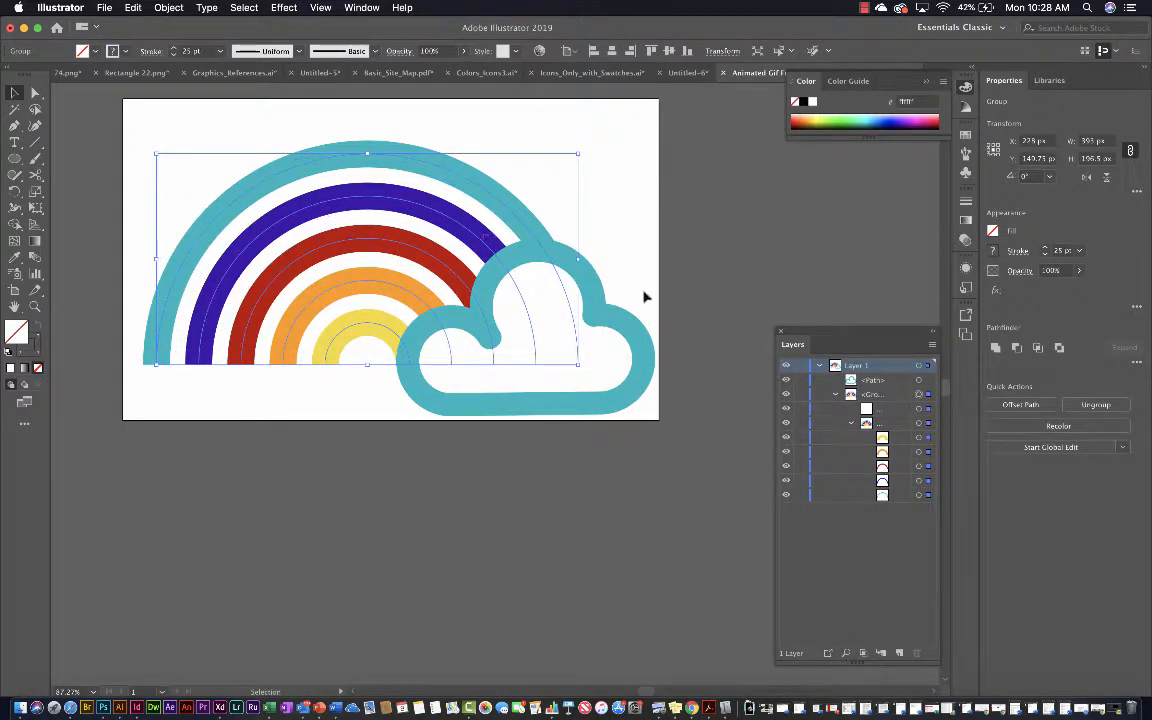
{"action": "left_click", "coordinate": [722, 311]}
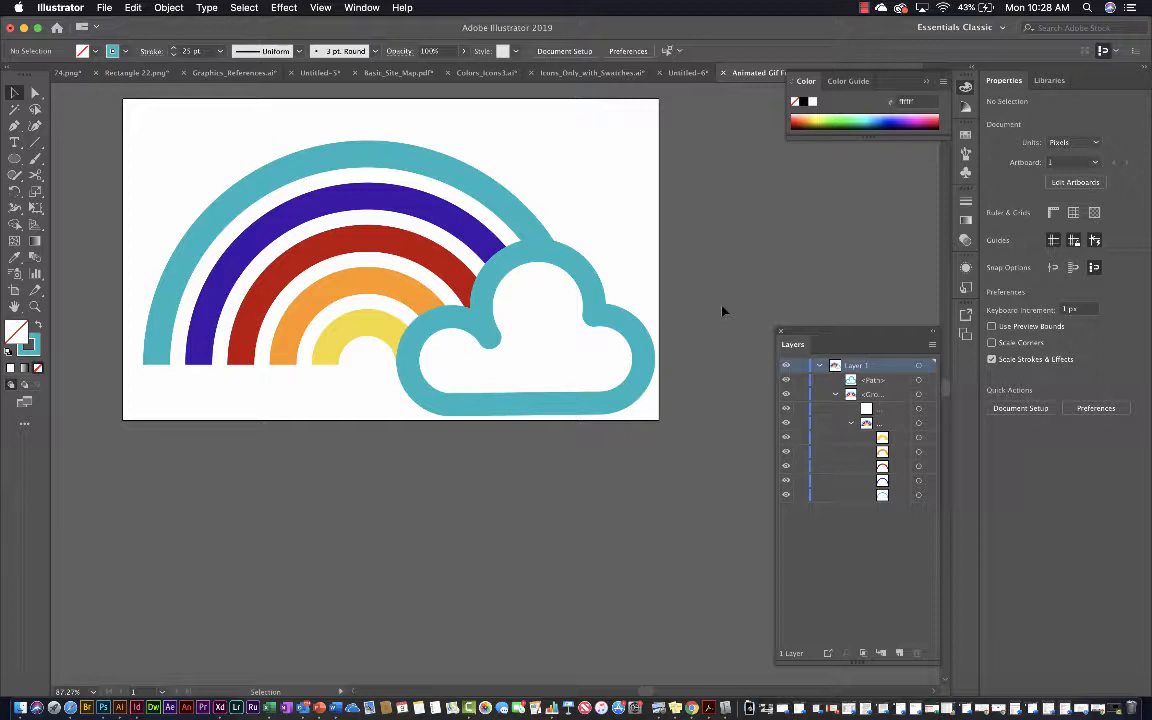
Duplicate the cloud over the rainbow's left end and enlarge the copy to about 246 px wide, overhanging the artboard's lower-left corner
{"action": "left_click", "coordinate": [598, 332]}
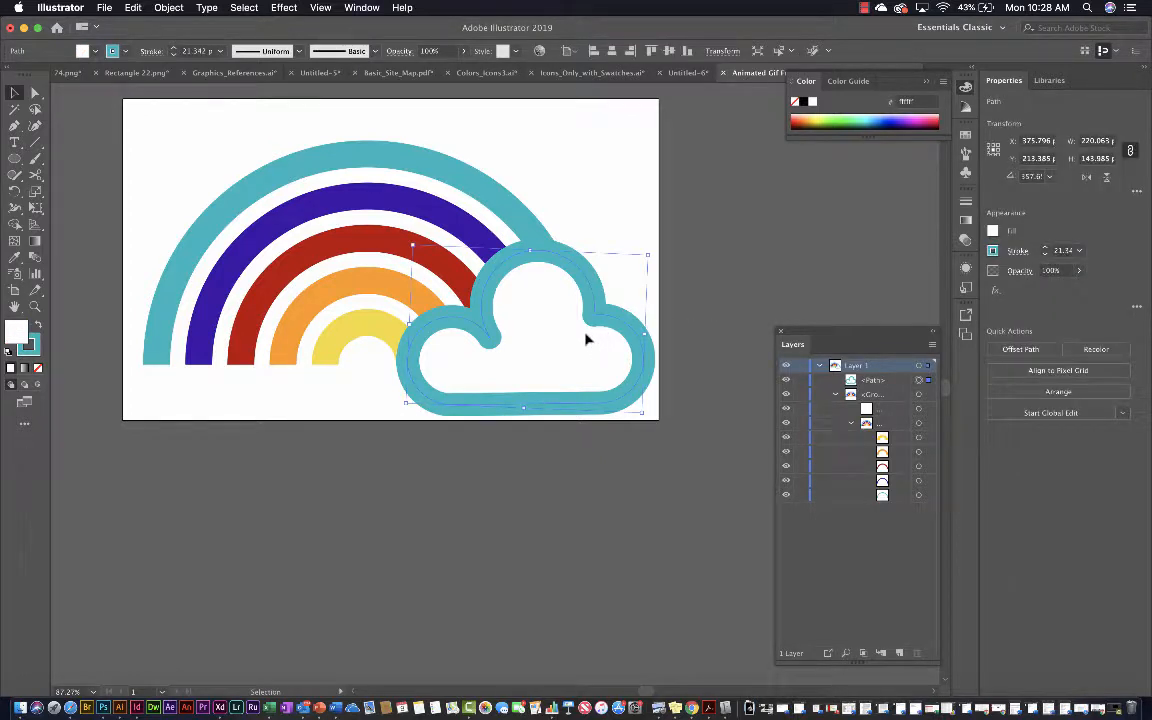
{"action": "left_click_drag", "start_coordinate": [587, 340], "coordinate": [291, 360]}
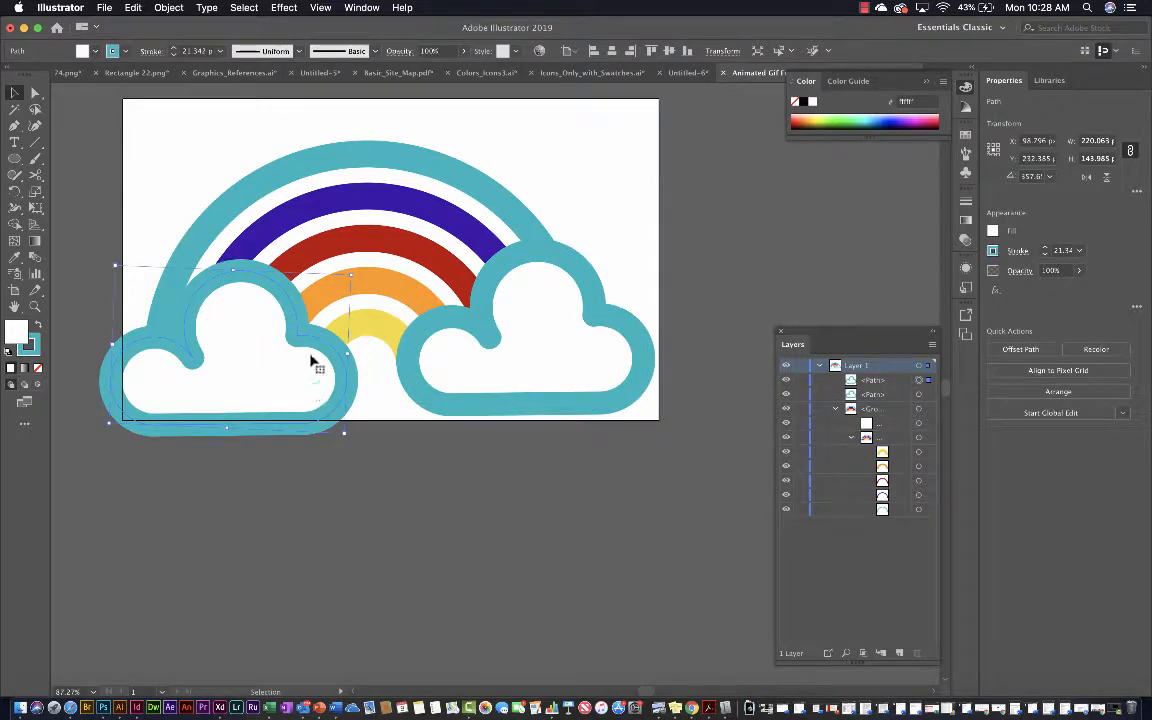
{"action": "left_click_drag", "start_coordinate": [348, 271], "coordinate": [366, 264]}
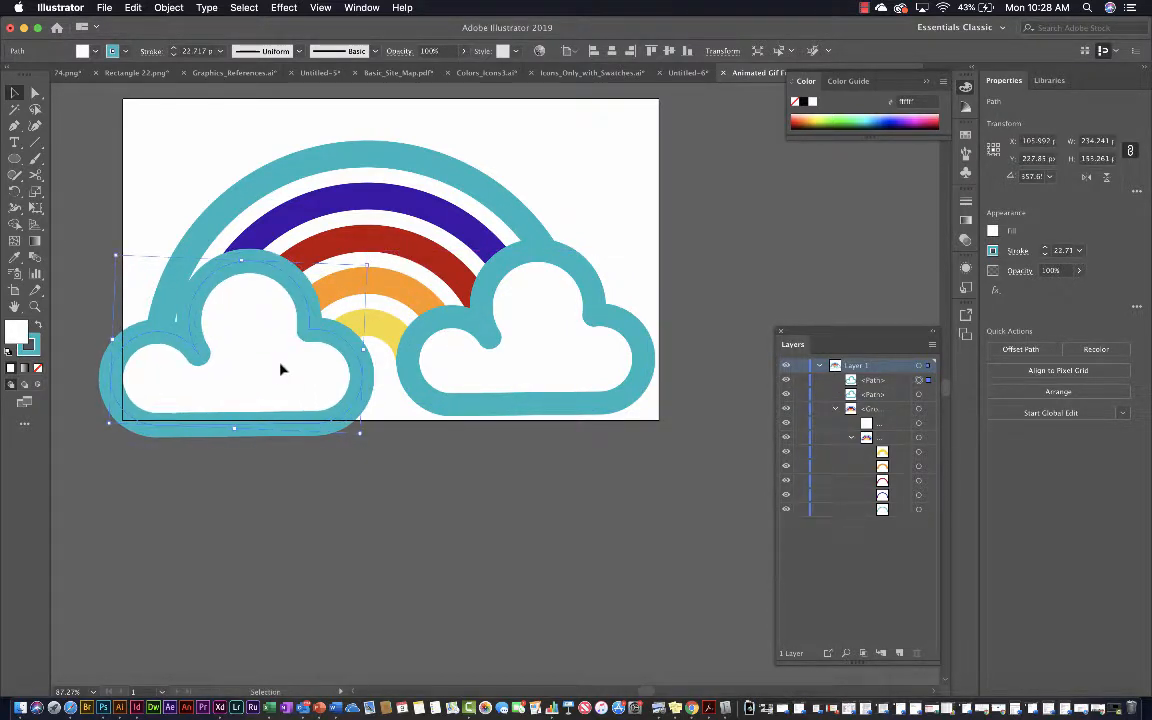
{"action": "left_click_drag", "start_coordinate": [281, 370], "coordinate": [254, 402]}
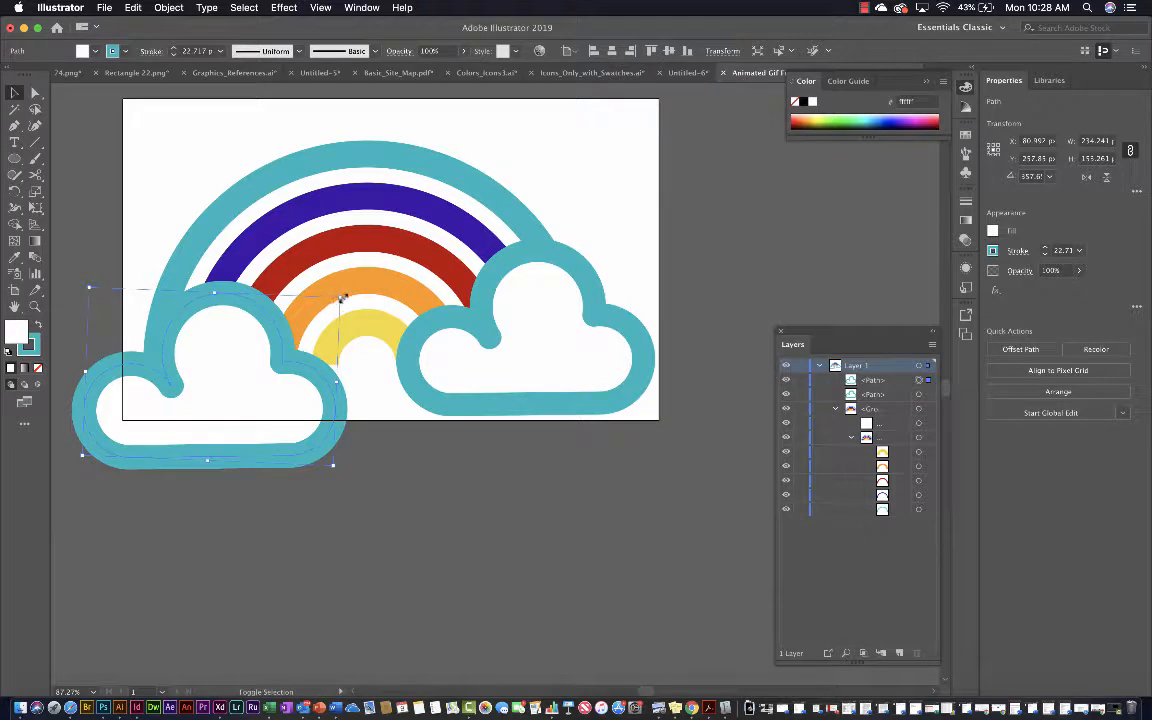
{"action": "left_click_drag", "start_coordinate": [341, 298], "coordinate": [355, 285]}
{"action": "left_click", "coordinate": [397, 467]}
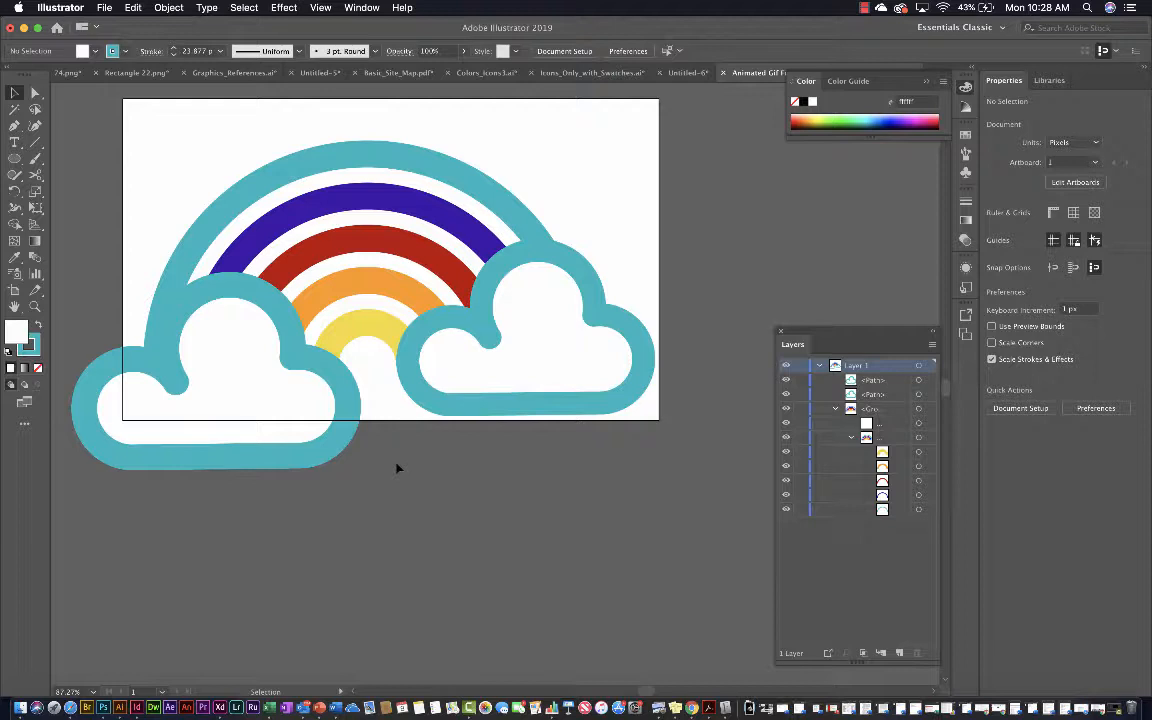
Shift the larger left cloud slightly to the right and deselect it
{"action": "scroll", "coordinate": [458, 384], "scroll_direction": "right", "scroll_amount": 1}
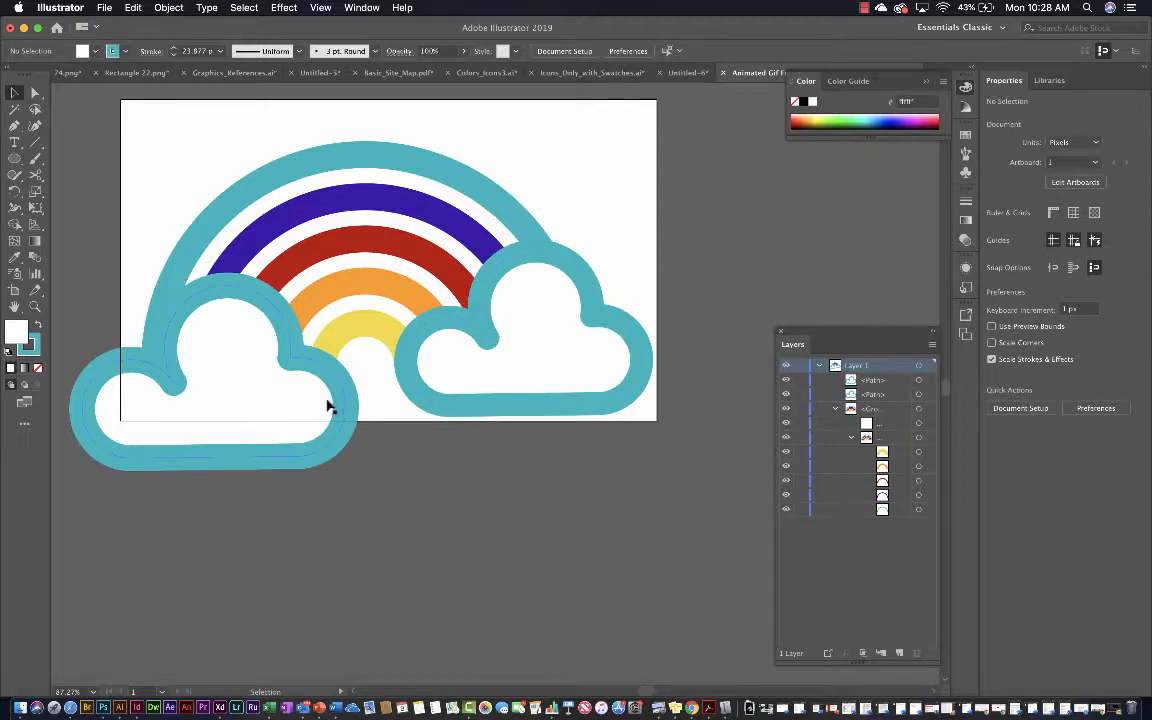
{"action": "left_click_drag", "start_coordinate": [329, 405], "coordinate": [349, 406]}
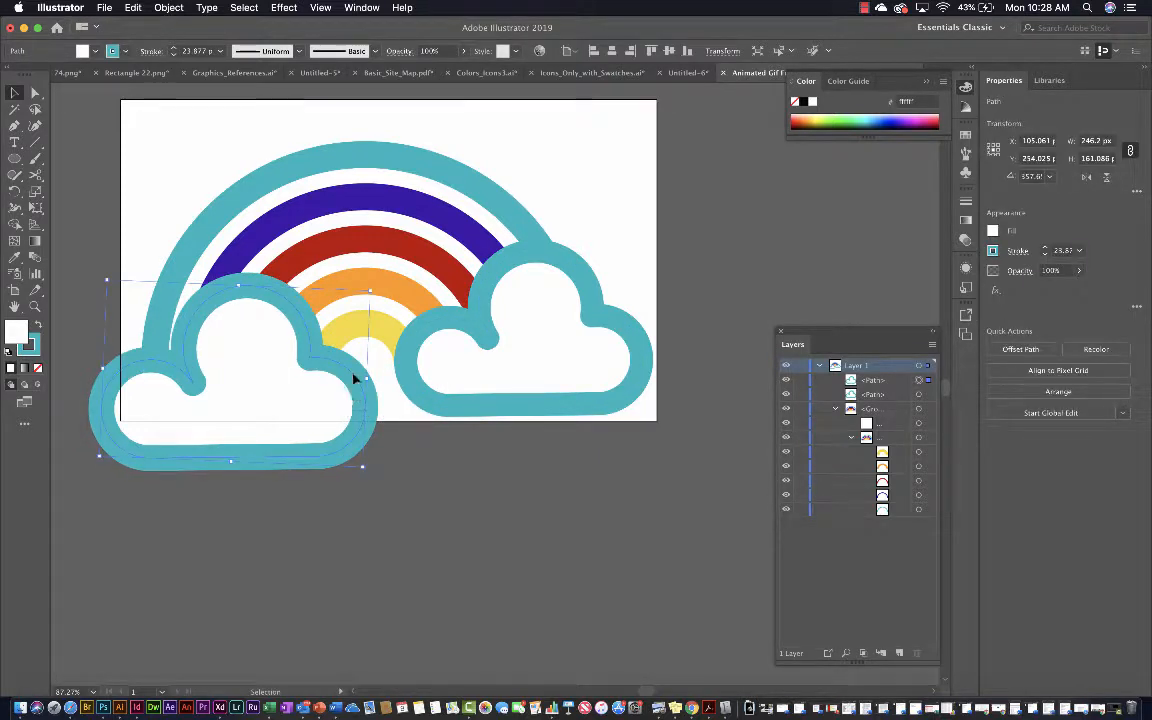
{"action": "left_click", "coordinate": [98, 222]}
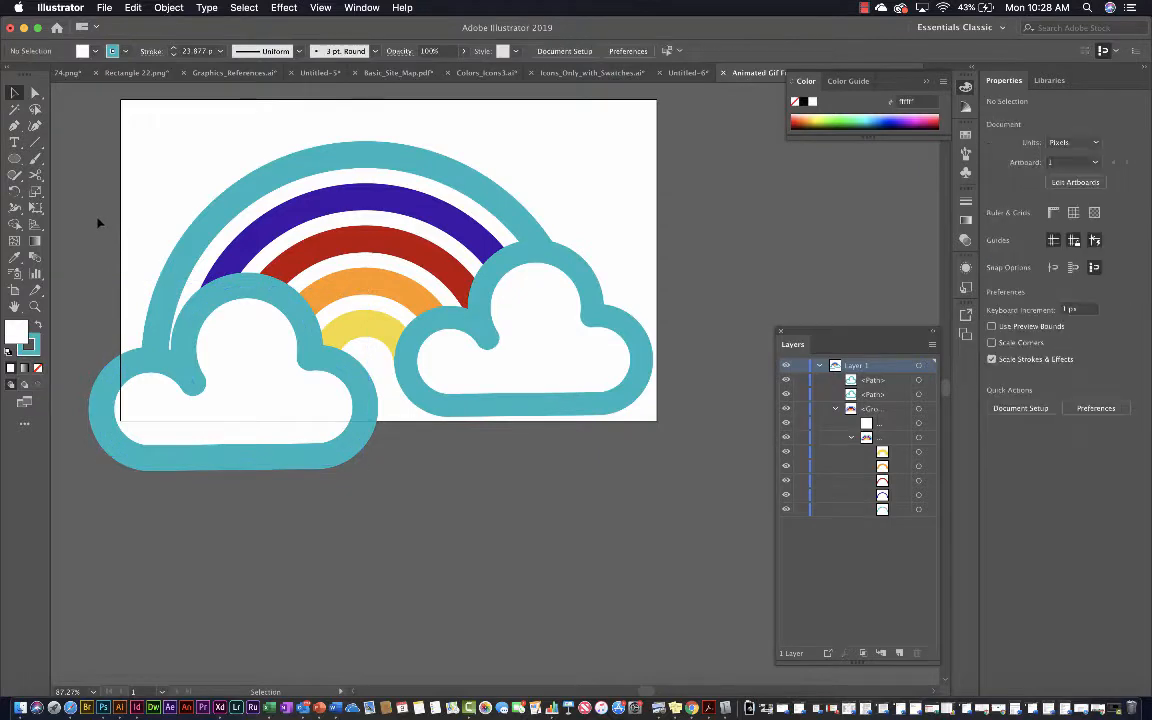
Move all the artwork up together about 37 px so the rainbow's top sits just inside the artboard's upper edge
{"action": "key", "text": "super+a"}
{"action": "left_click_drag", "start_coordinate": [553, 342], "coordinate": [571, 290]}
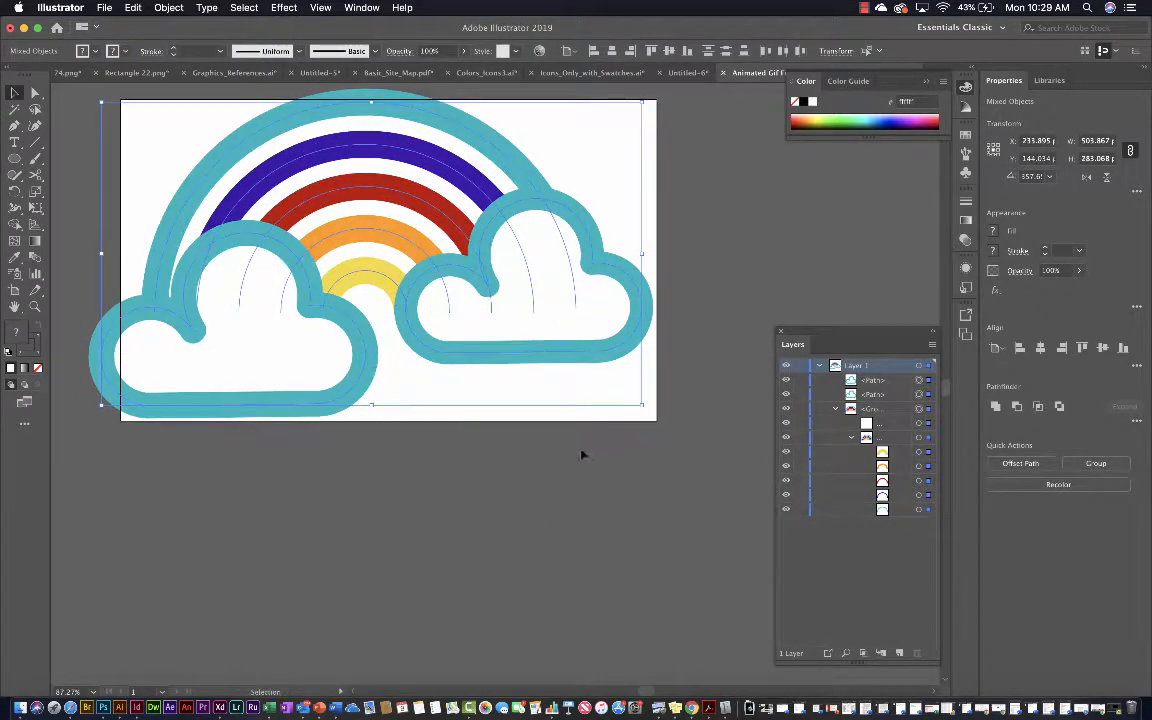
{"action": "key", "text": "Down"}
{"action": "key", "text": "Down"}
{"action": "key", "text": "Down"}
{"action": "key", "text": "Down"}
{"action": "key", "text": "Down"}
{"action": "key", "text": "Down"}
{"action": "key", "text": "Down"}
{"action": "key", "text": "Down"}
{"action": "key", "text": "Down"}
{"action": "key", "text": "Down"}
{"action": "key", "text": "Down"}
{"action": "key", "text": "Down"}
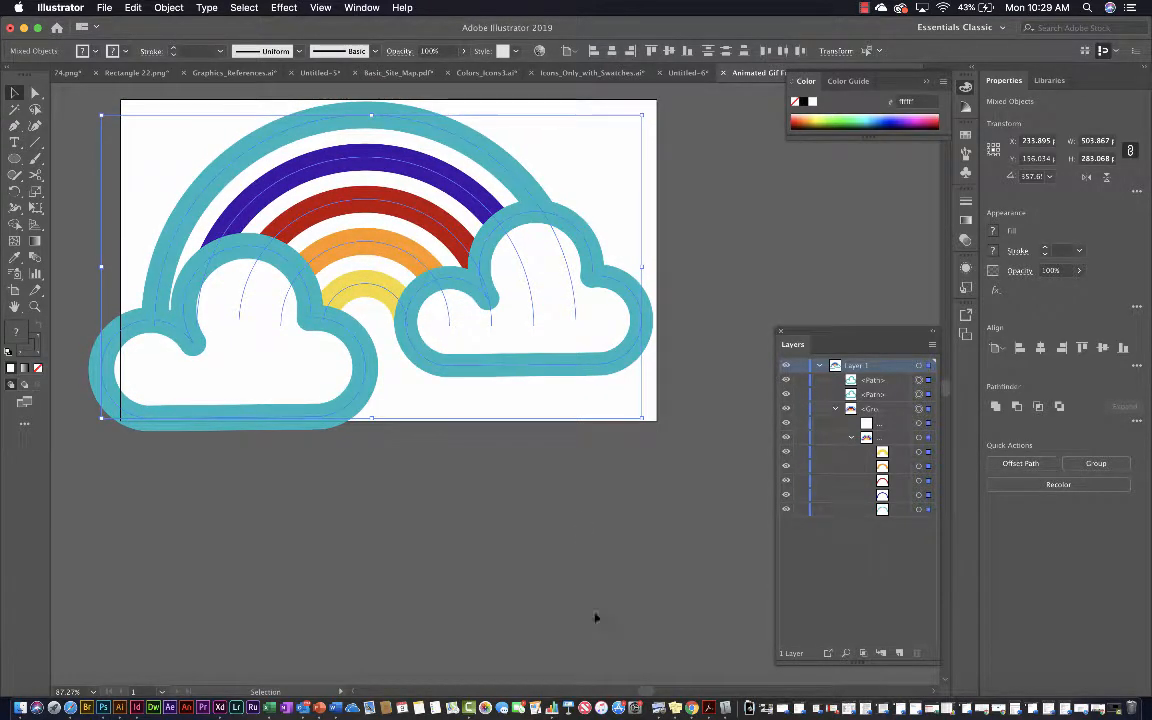
{"action": "left_click", "coordinate": [464, 590]}
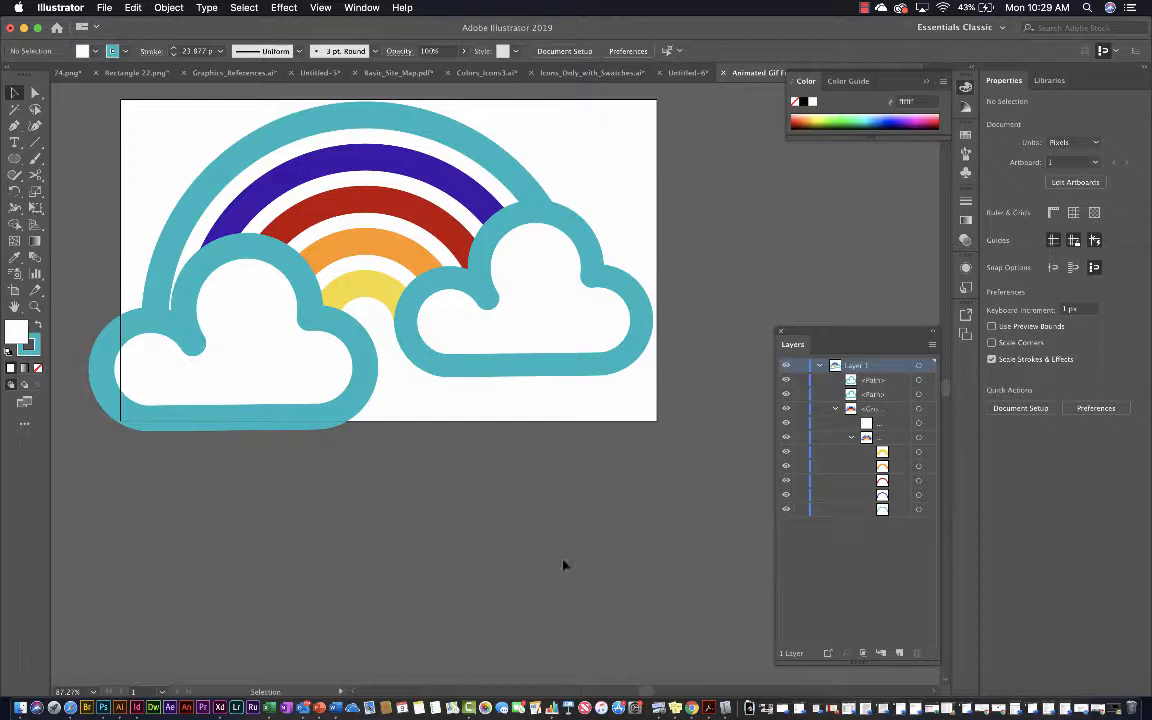
Ungroup the rainbow and its nested group so each coloured arc is a separate path directly in Layer 1
{"action": "left_click", "coordinate": [929, 410]}
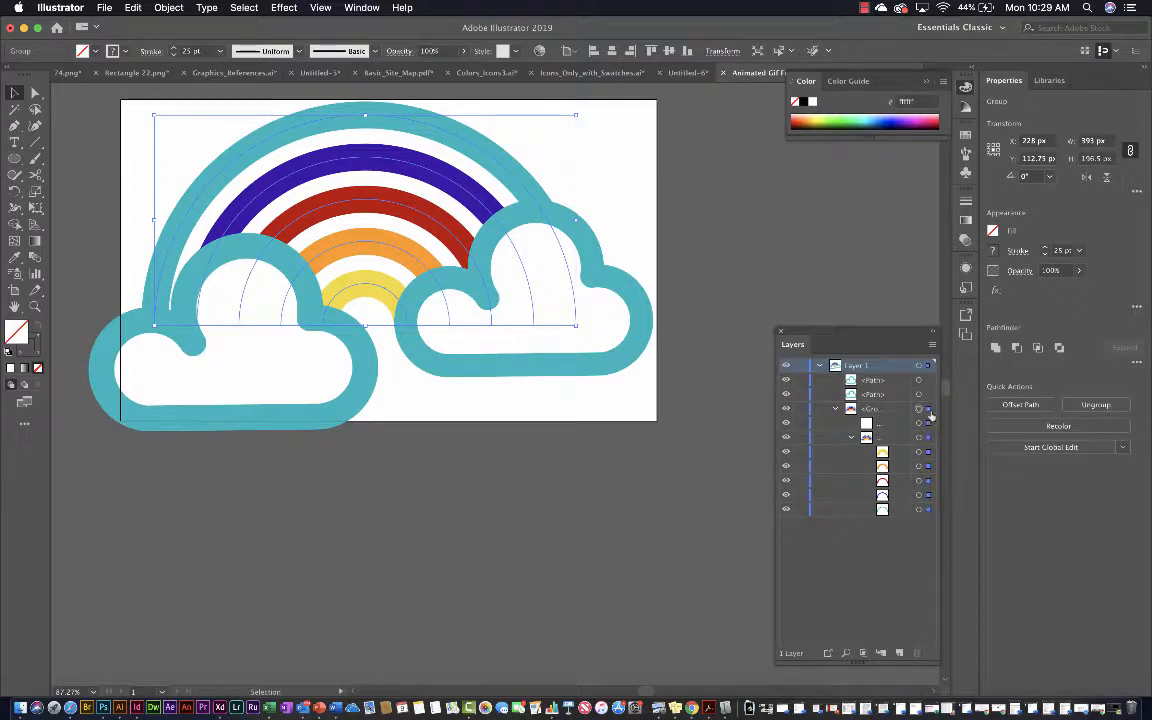
{"action": "left_click", "coordinate": [168, 7]}
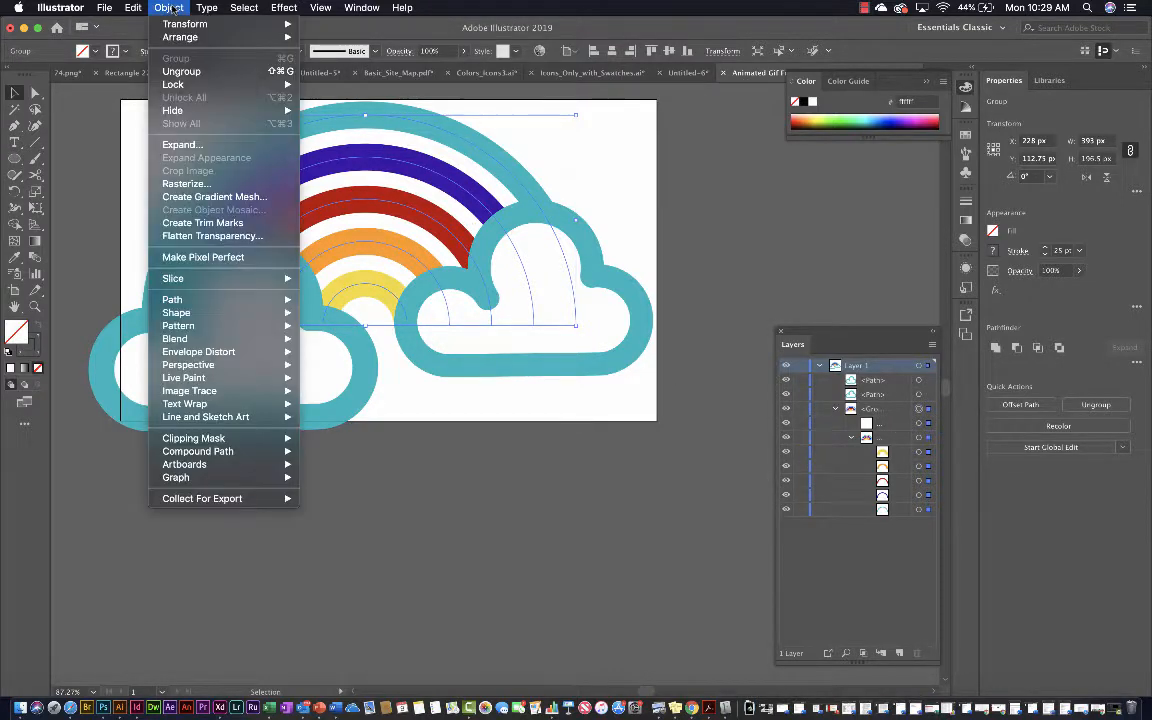
{"action": "left_click", "coordinate": [189, 75]}
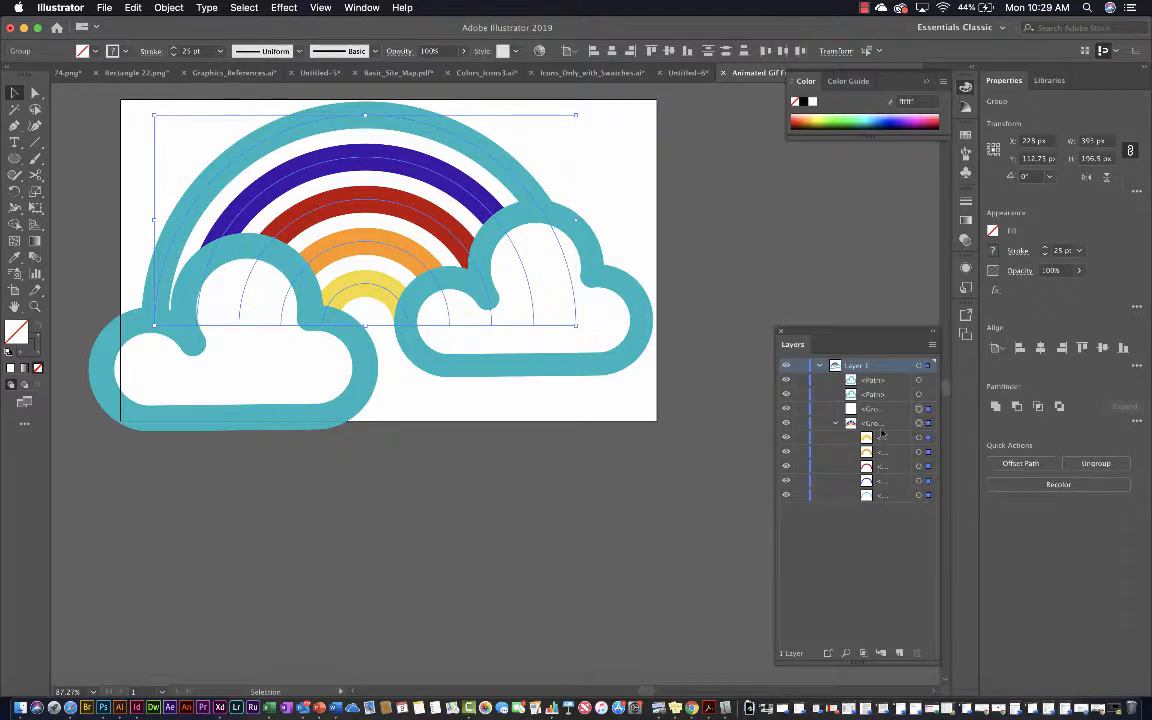
{"action": "left_click", "coordinate": [928, 423]}
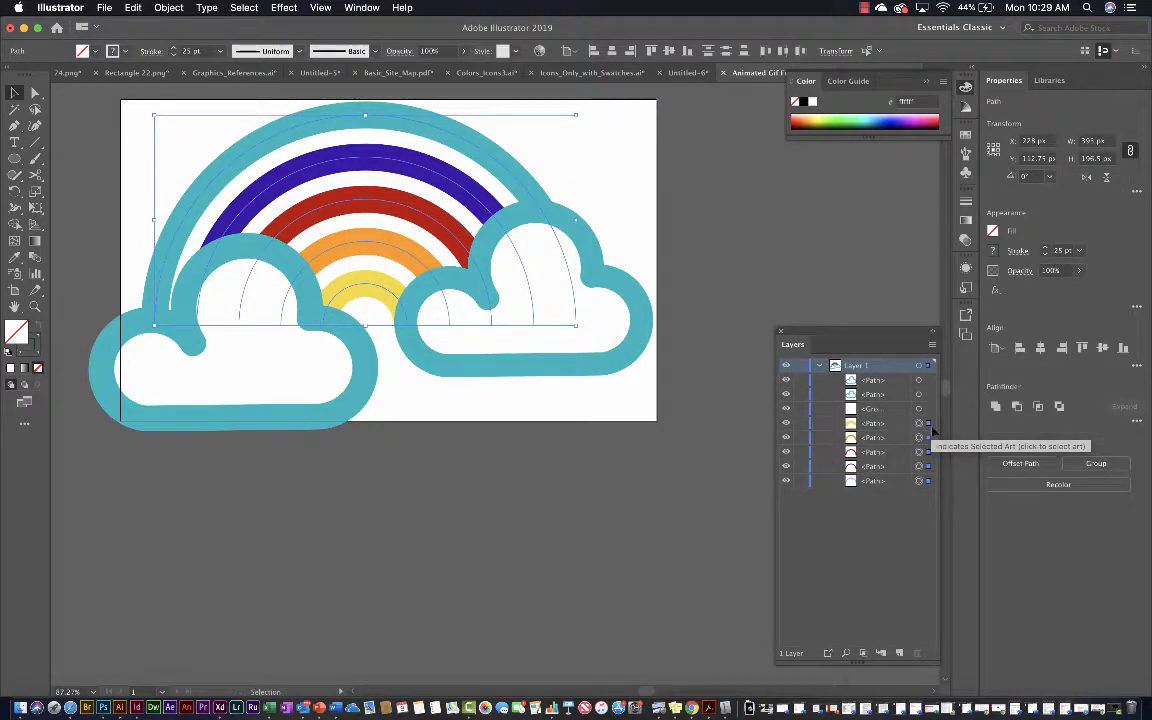
{"action": "key", "text": "super+shift+g"}
{"action": "left_click", "coordinate": [466, 434]}
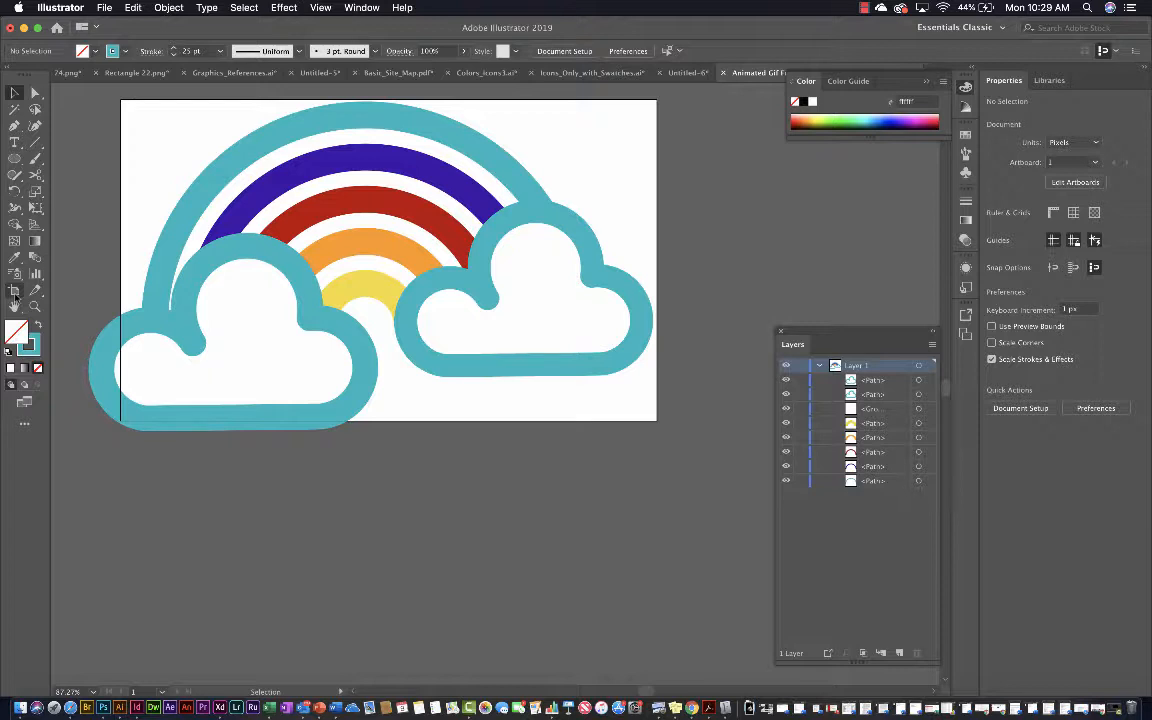
Duplicate Artboard 1 with its artwork to its right, aligned horizontally at X 830 px
{"action": "left_click", "coordinate": [14, 294]}
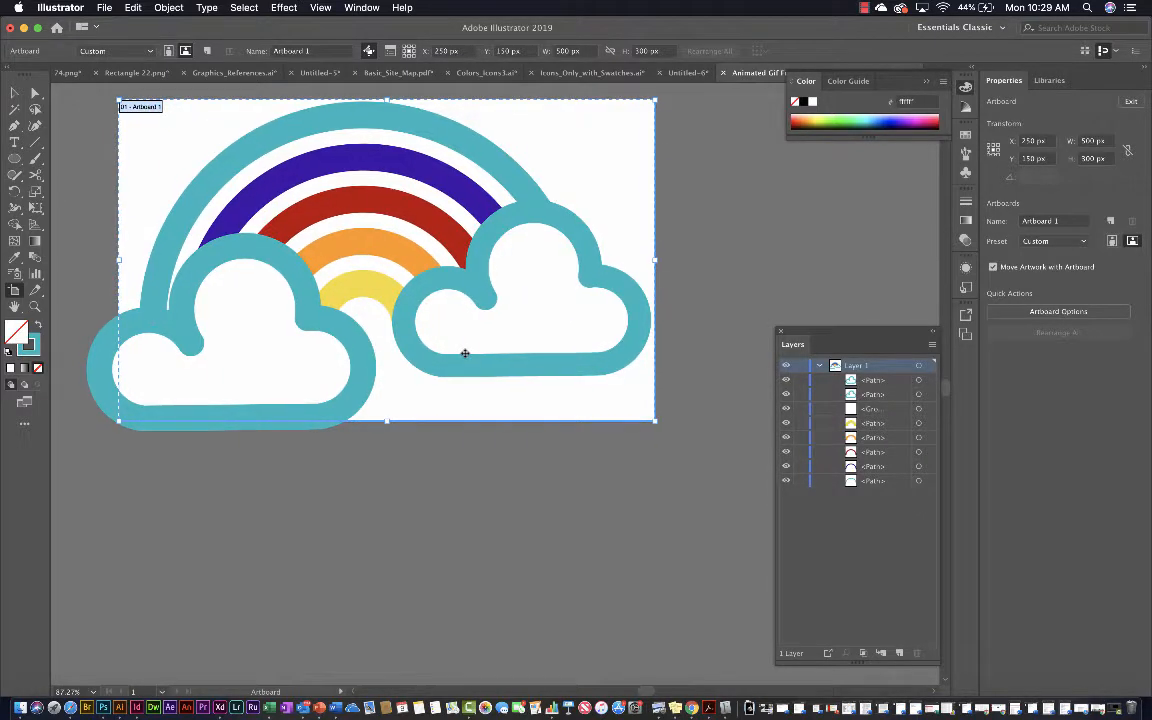
{"action": "scroll", "coordinate": [464, 353], "scroll_direction": "up", "scroll_amount": 3}
{"action": "scroll", "coordinate": [464, 353], "scroll_direction": "right", "scroll_amount": 2}
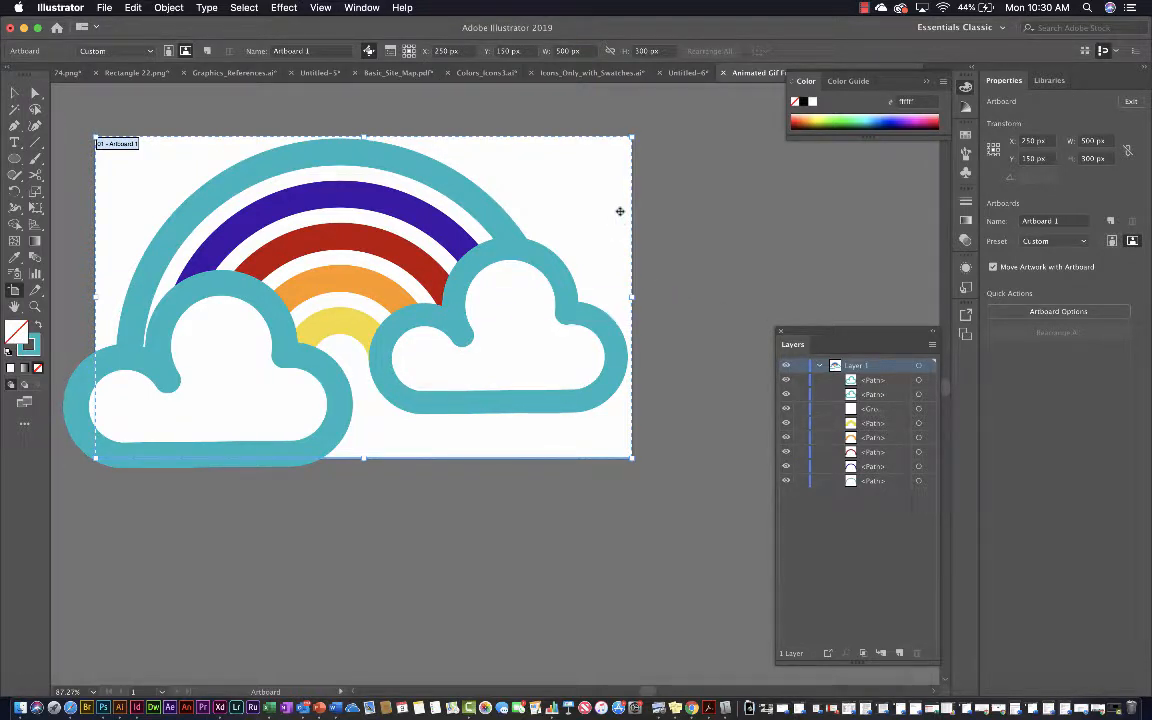
{"action": "scroll", "coordinate": [620, 211], "scroll_direction": "down", "scroll_amount": 3}
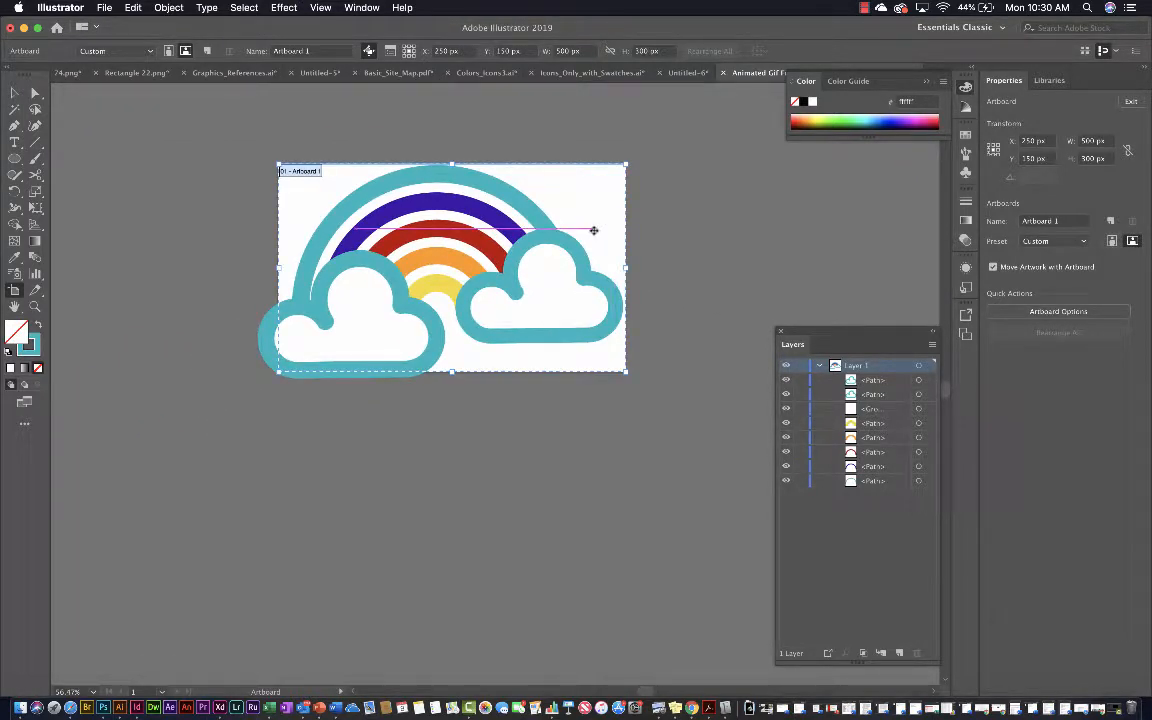
{"action": "scroll", "coordinate": [548, 262], "scroll_direction": "down", "scroll_amount": 3}
{"action": "scroll", "coordinate": [548, 268], "scroll_direction": "right", "scroll_amount": 2}
{"action": "scroll", "coordinate": [548, 268], "scroll_direction": "up", "scroll_amount": 1}
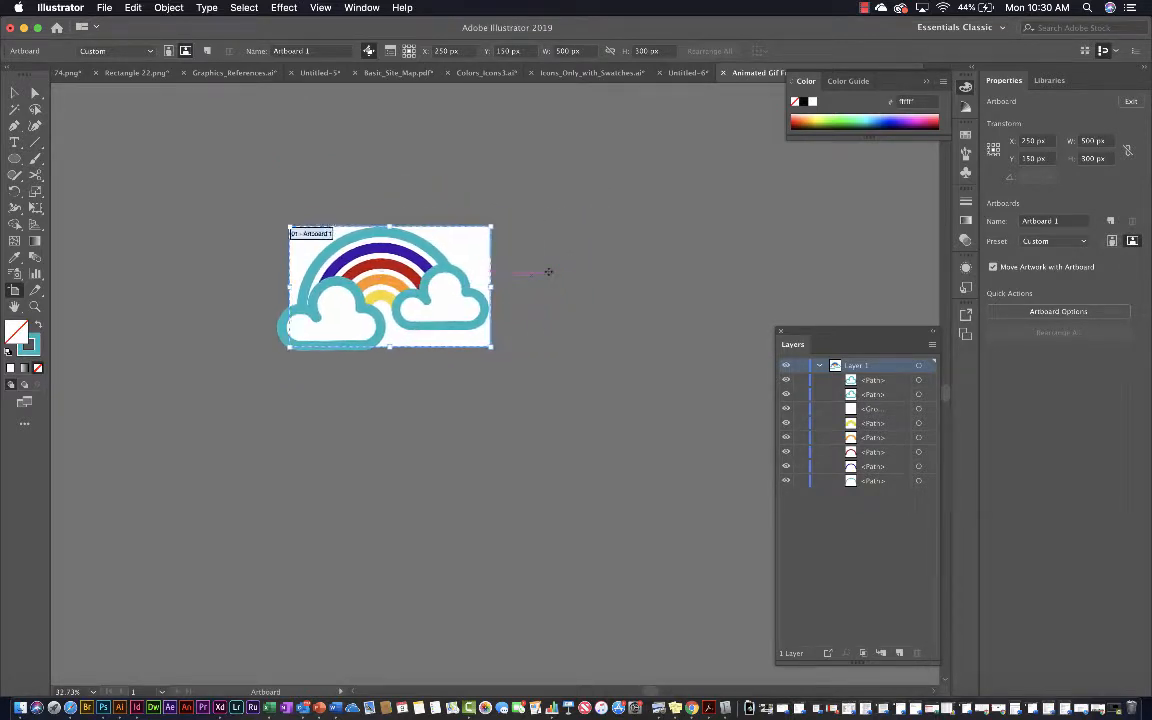
{"action": "scroll", "coordinate": [548, 271], "scroll_direction": "down", "scroll_amount": 1}
{"action": "scroll", "coordinate": [548, 271], "scroll_direction": "up", "scroll_amount": 3}
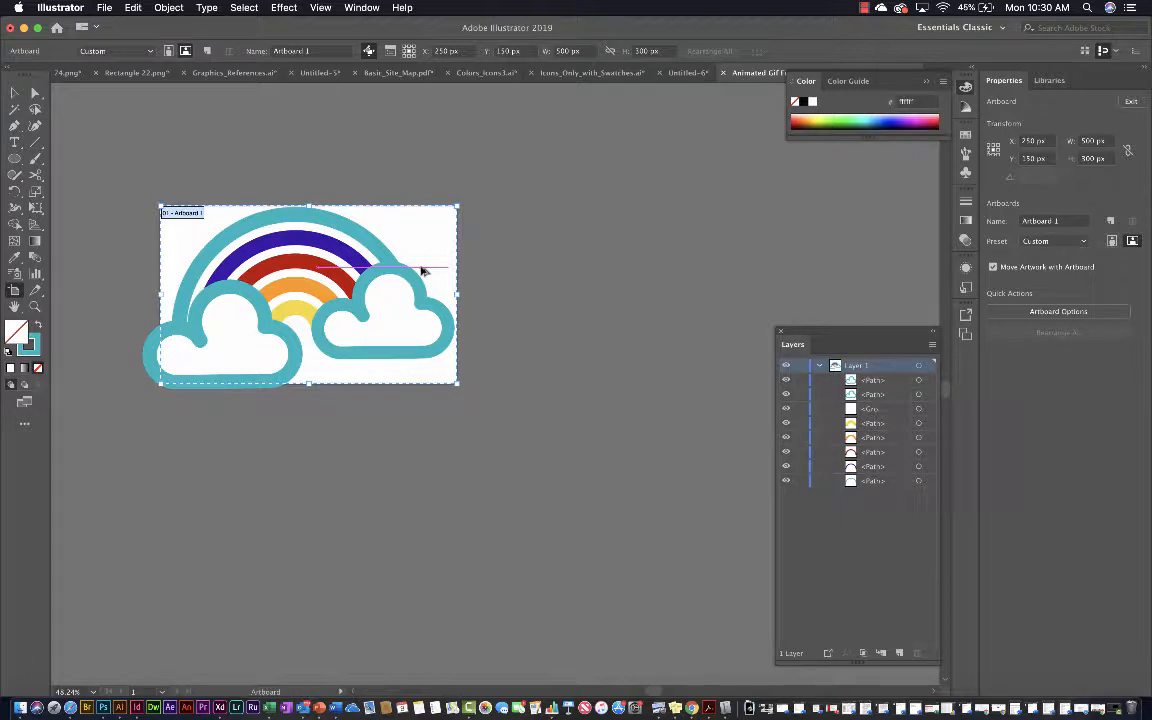
{"action": "left_click_drag", "start_coordinate": [421, 270], "coordinate": [766, 271]}
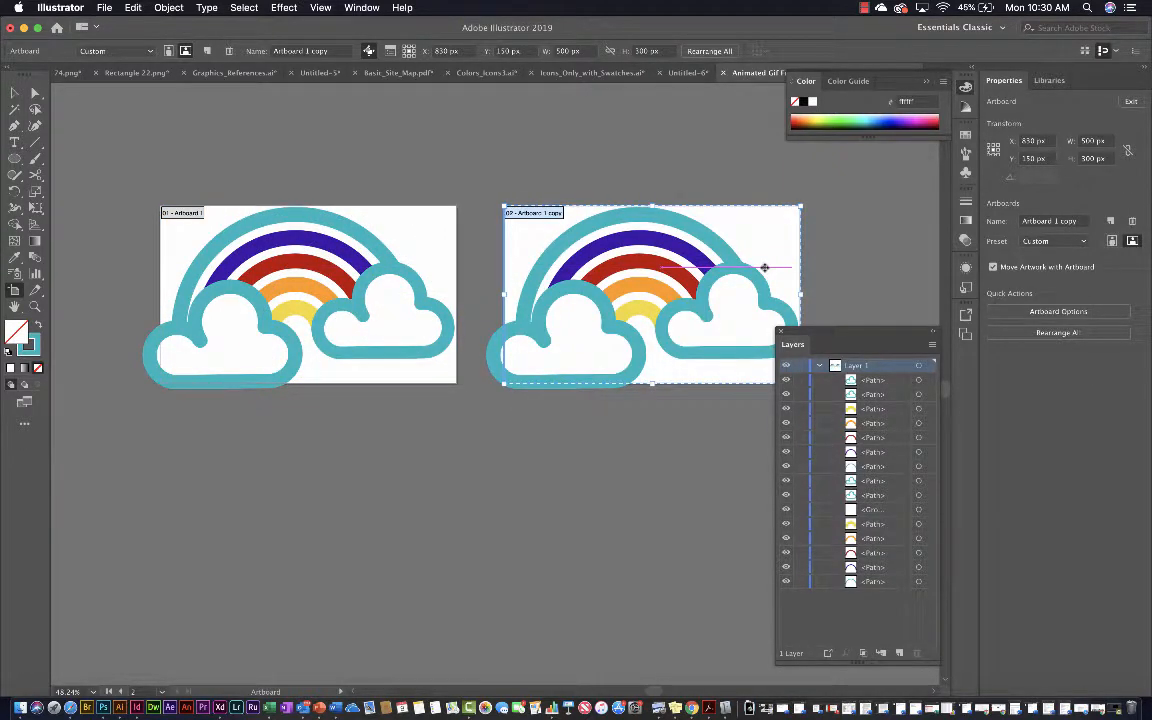
Duplicate the second artboard with its artwork to its right, at X 1422 px, as a third frame
{"action": "scroll", "coordinate": [764, 267], "scroll_direction": "right", "scroll_amount": 5}
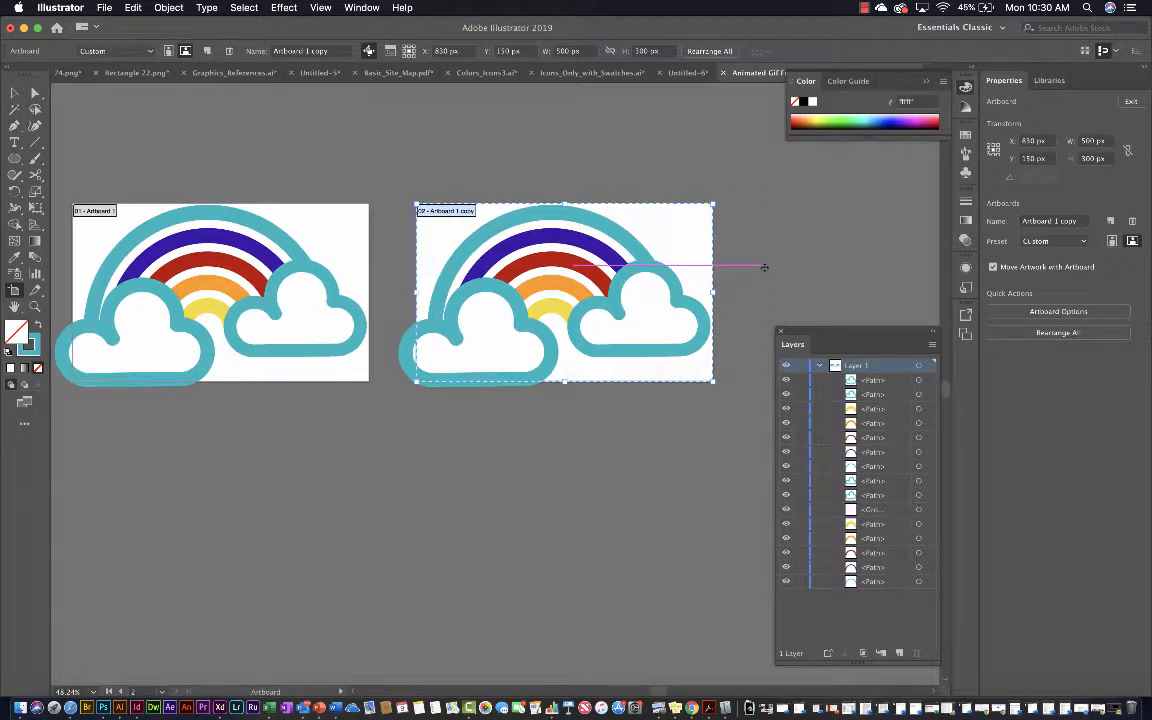
{"action": "scroll", "coordinate": [764, 268], "scroll_direction": "right", "scroll_amount": 1}
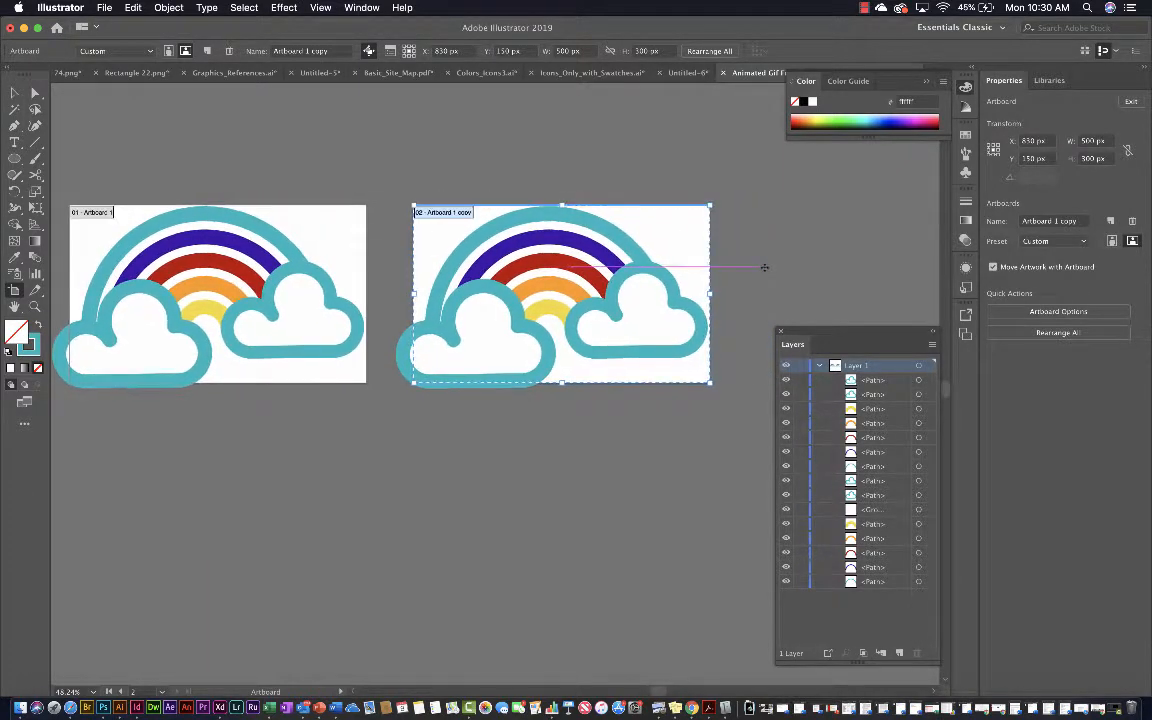
{"action": "scroll", "coordinate": [764, 267], "scroll_direction": "right", "scroll_amount": 10}
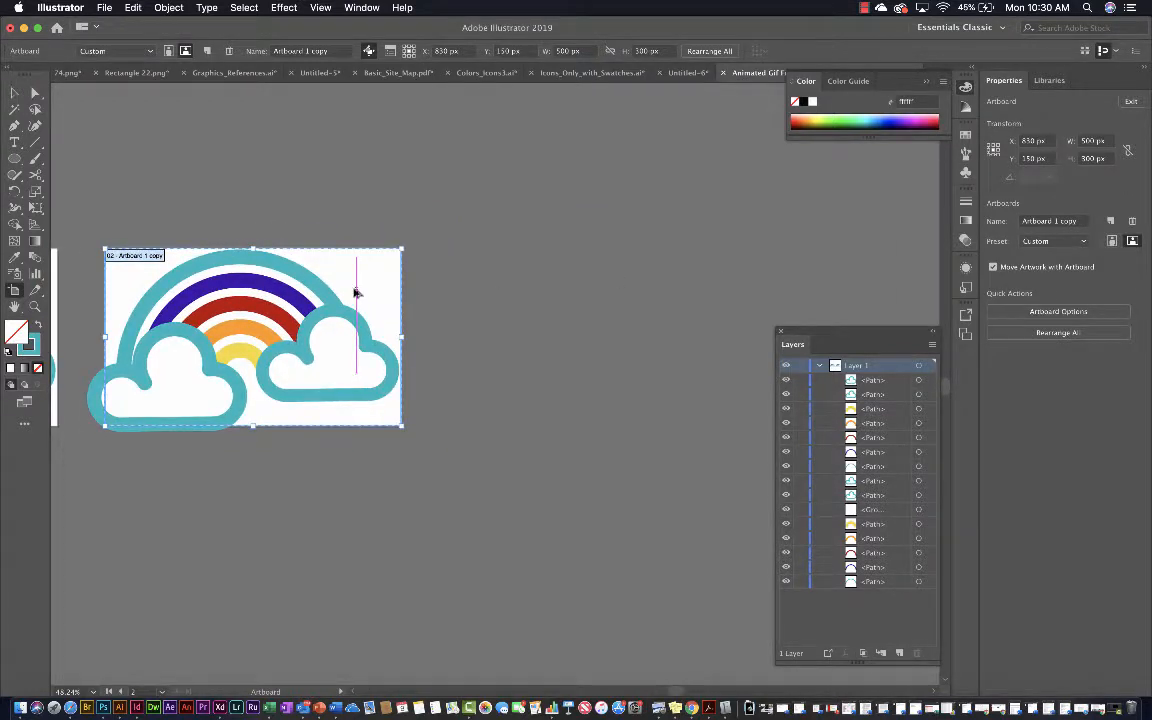
{"action": "left_click_drag", "start_coordinate": [355, 292], "coordinate": [708, 322]}
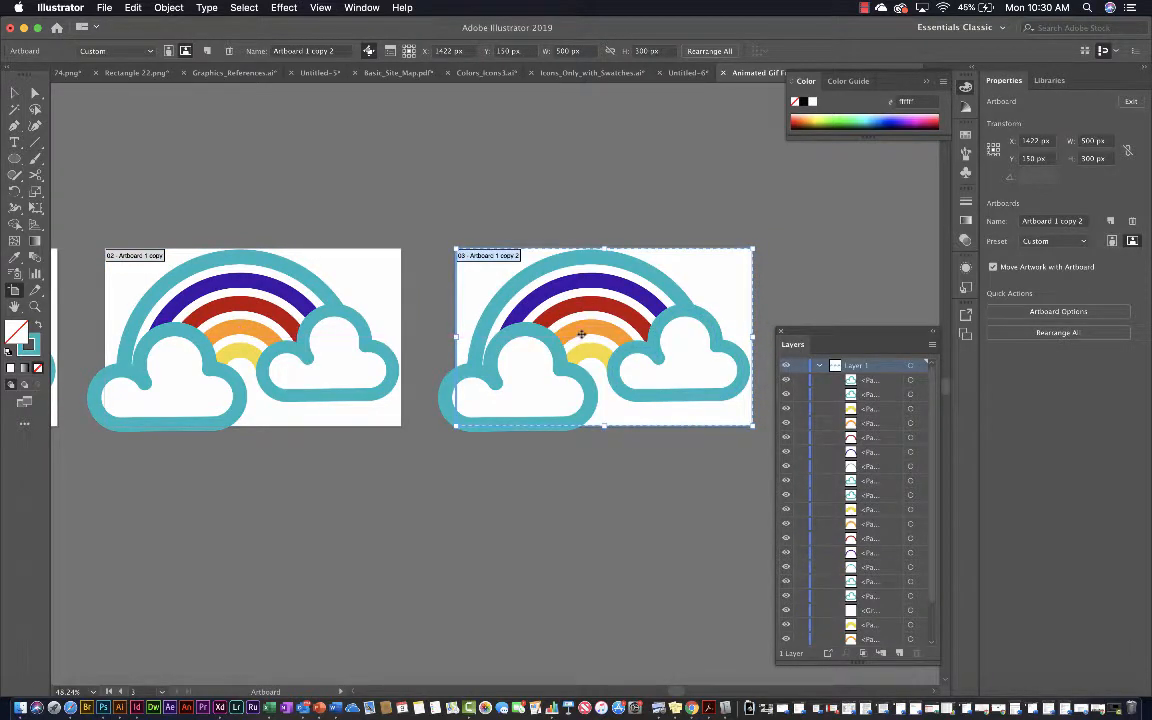
Duplicate the third artboard with its artwork to its right at X 1995 px, and that copy at X 2564 px, as fourth and fifth frames
{"action": "scroll", "coordinate": [581, 334], "scroll_direction": "right", "scroll_amount": 5}
{"action": "scroll", "coordinate": [581, 334], "scroll_direction": "right", "scroll_amount": 6}
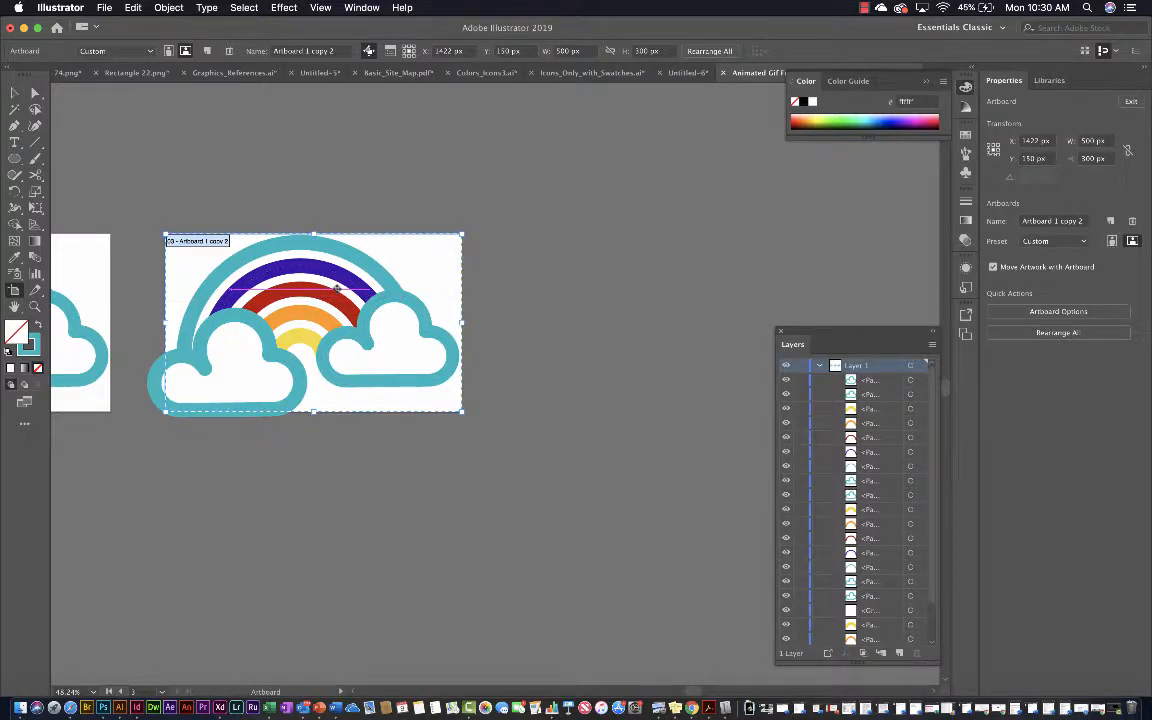
{"action": "left_click_drag", "start_coordinate": [337, 288], "coordinate": [678, 325]}
{"action": "scroll", "coordinate": [671, 317], "scroll_direction": "right", "scroll_amount": 9}
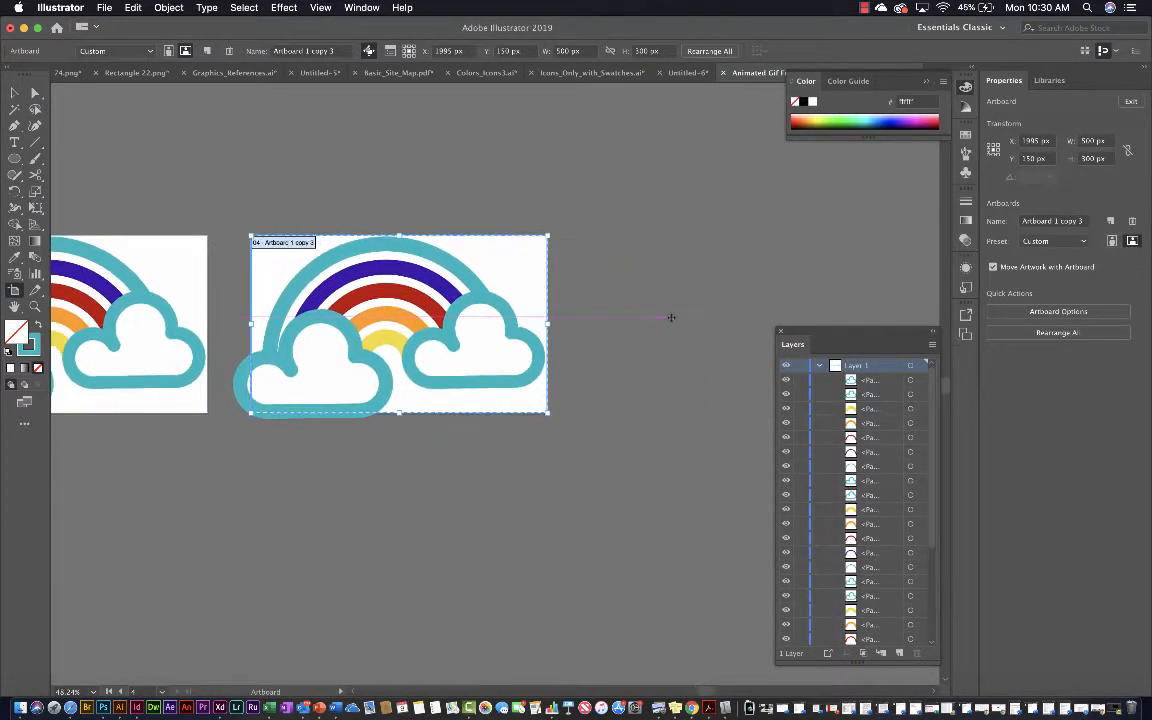
{"action": "left_click_drag", "start_coordinate": [402, 313], "coordinate": [740, 310]}
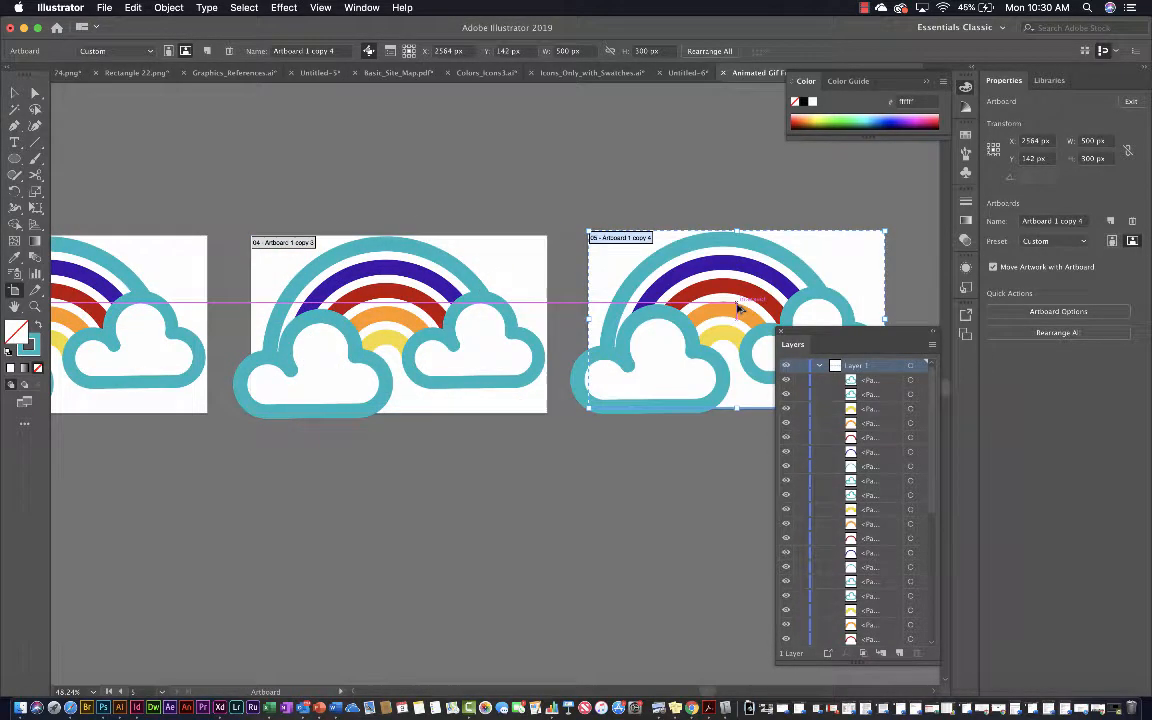
Switch to the Selection tool and extend the document's swatches display so all color groups can be seen
{"action": "scroll", "coordinate": [513, 437], "scroll_direction": "left", "scroll_amount": 5}
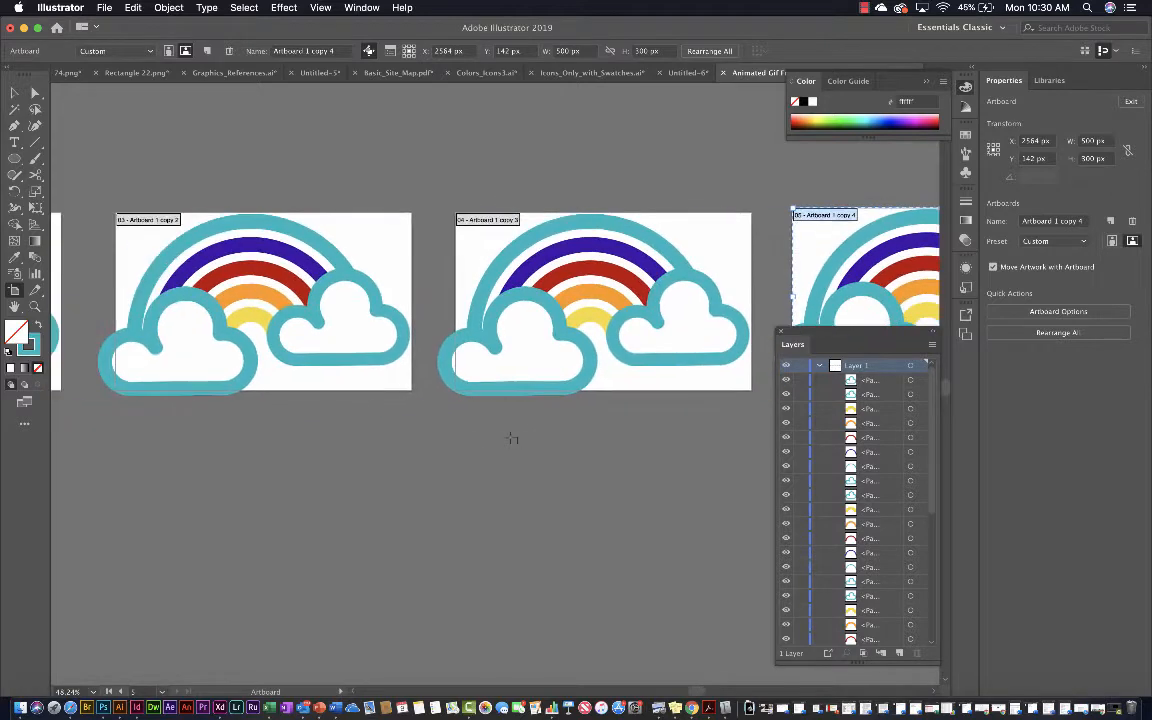
{"action": "scroll", "coordinate": [513, 437], "scroll_direction": "left", "scroll_amount": 8}
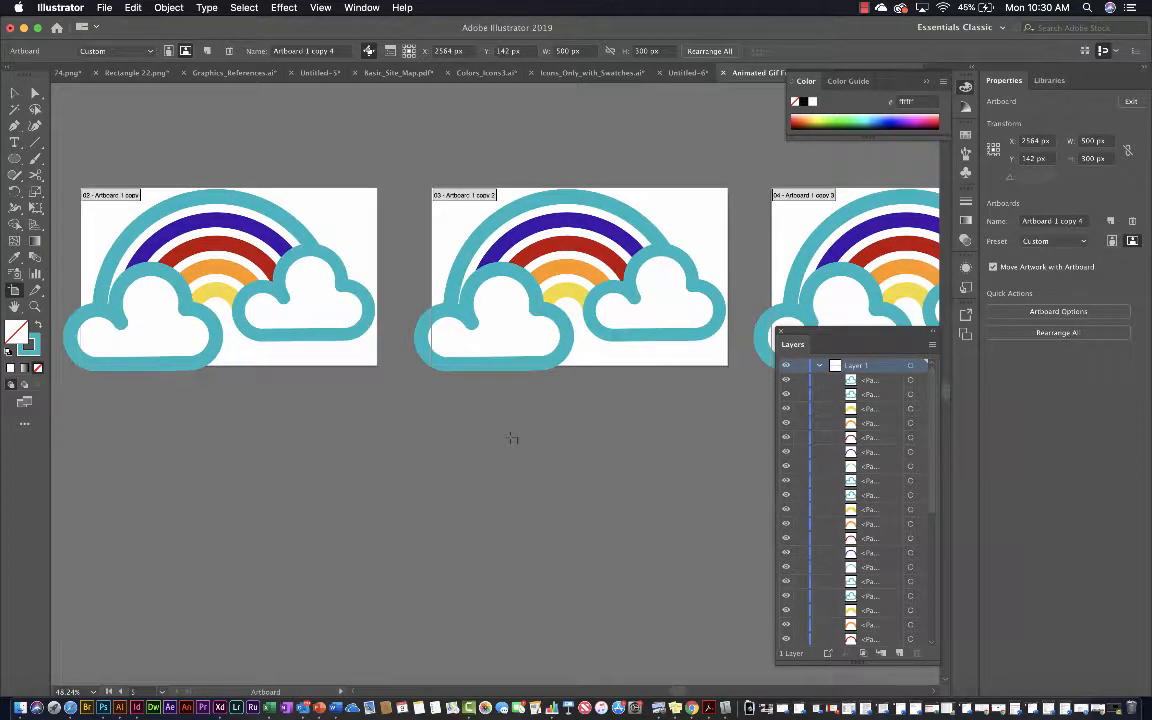
{"action": "scroll", "coordinate": [512, 438], "scroll_direction": "right", "scroll_amount": 5}
{"action": "scroll", "coordinate": [512, 438], "scroll_direction": "left", "scroll_amount": 2}
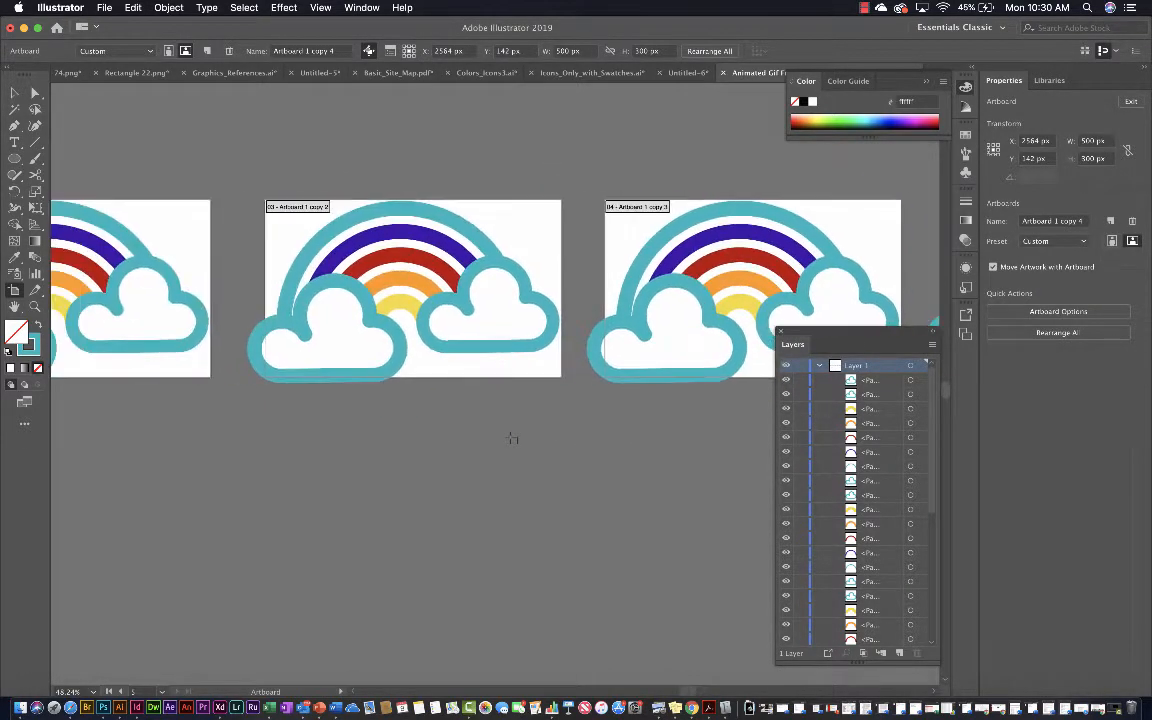
{"action": "scroll", "coordinate": [512, 438], "scroll_direction": "left", "scroll_amount": 1}
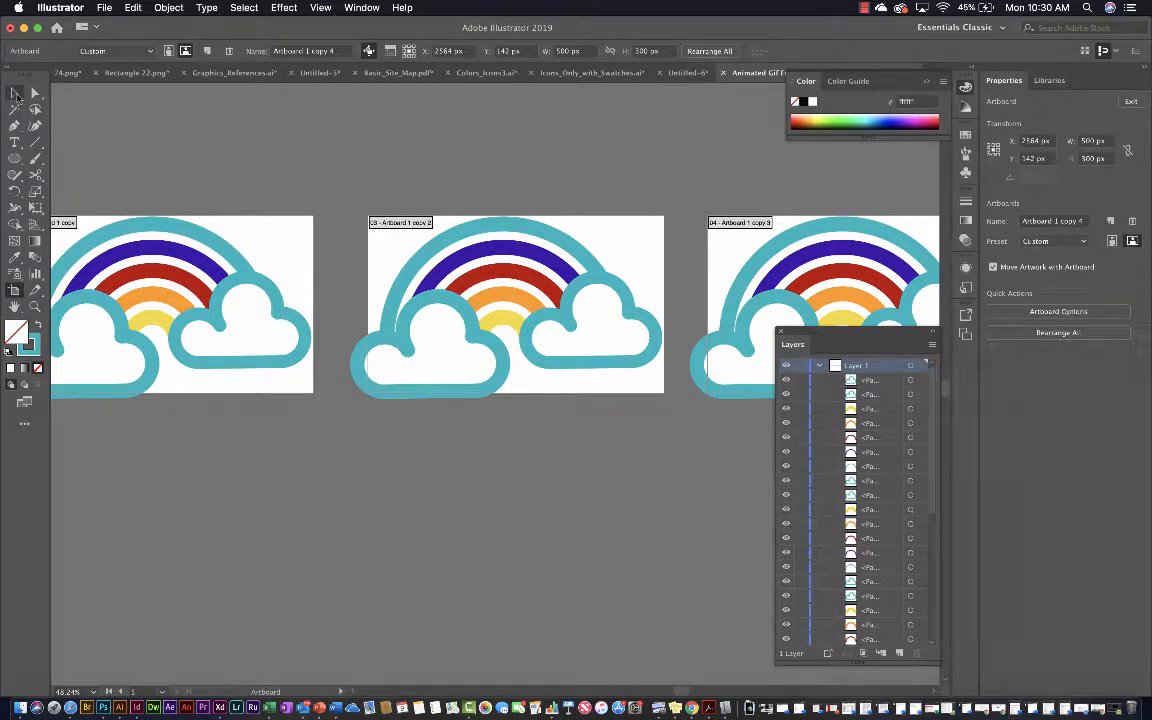
{"action": "left_click", "coordinate": [16, 93]}
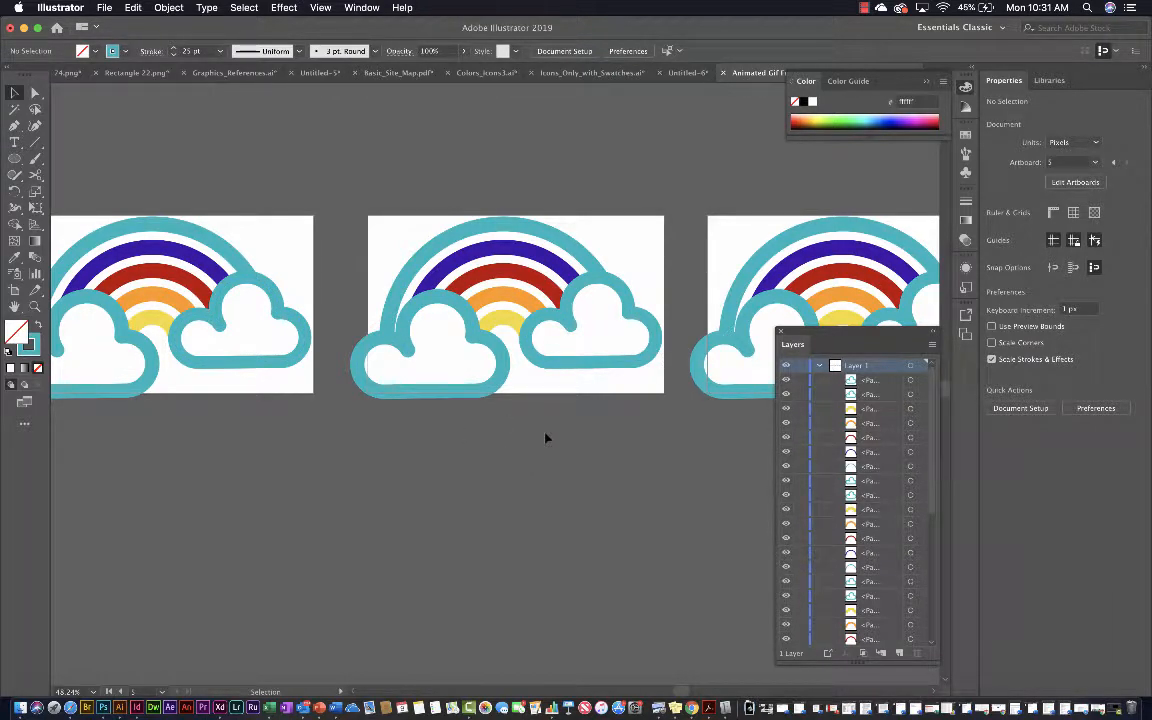
{"action": "scroll", "coordinate": [546, 438], "scroll_direction": "right", "scroll_amount": 5}
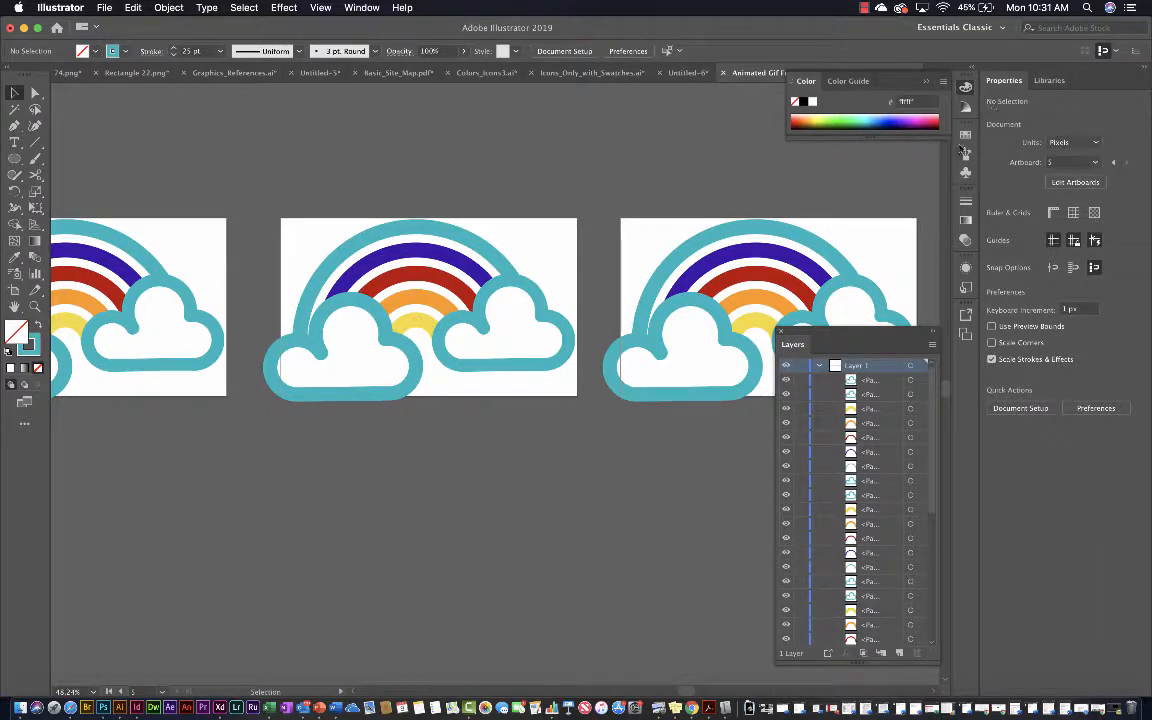
{"action": "left_click", "coordinate": [965, 135]}
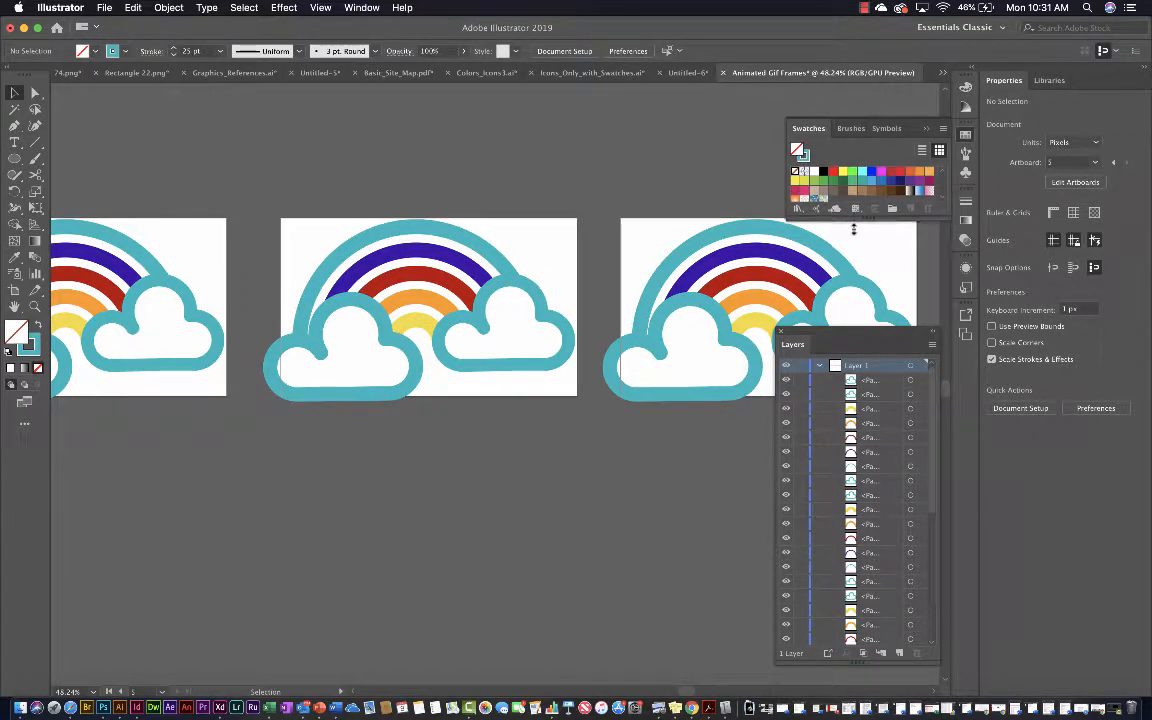
{"action": "left_click_drag", "start_coordinate": [853, 229], "coordinate": [853, 325]}
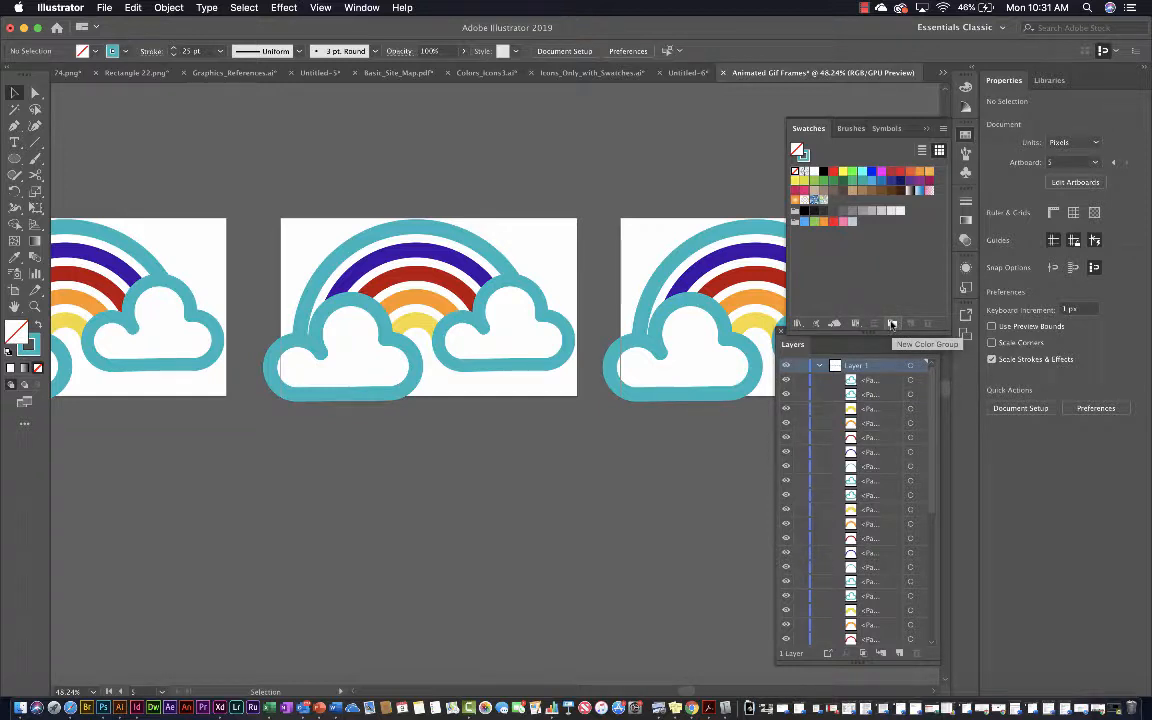
Create the color group "Color Group 1" from the selected artwork of the front cloud on the third artboard, including swatches for tints
{"action": "left_click", "coordinate": [892, 325]}
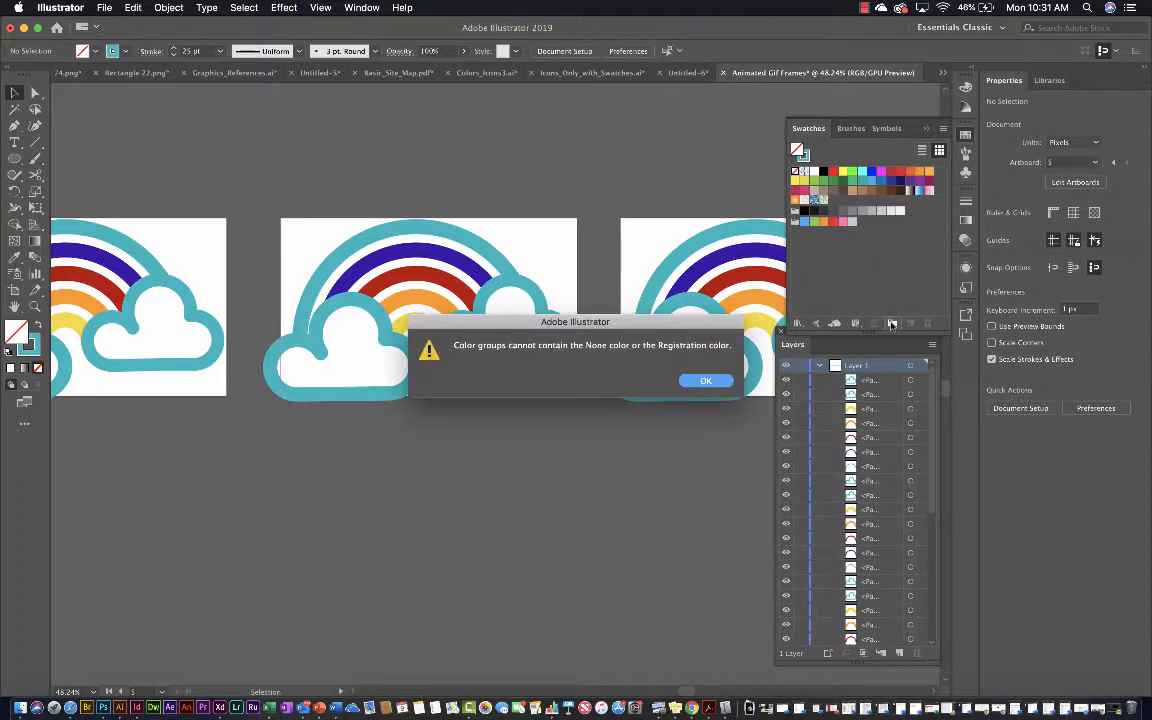
{"action": "left_click", "coordinate": [704, 383]}
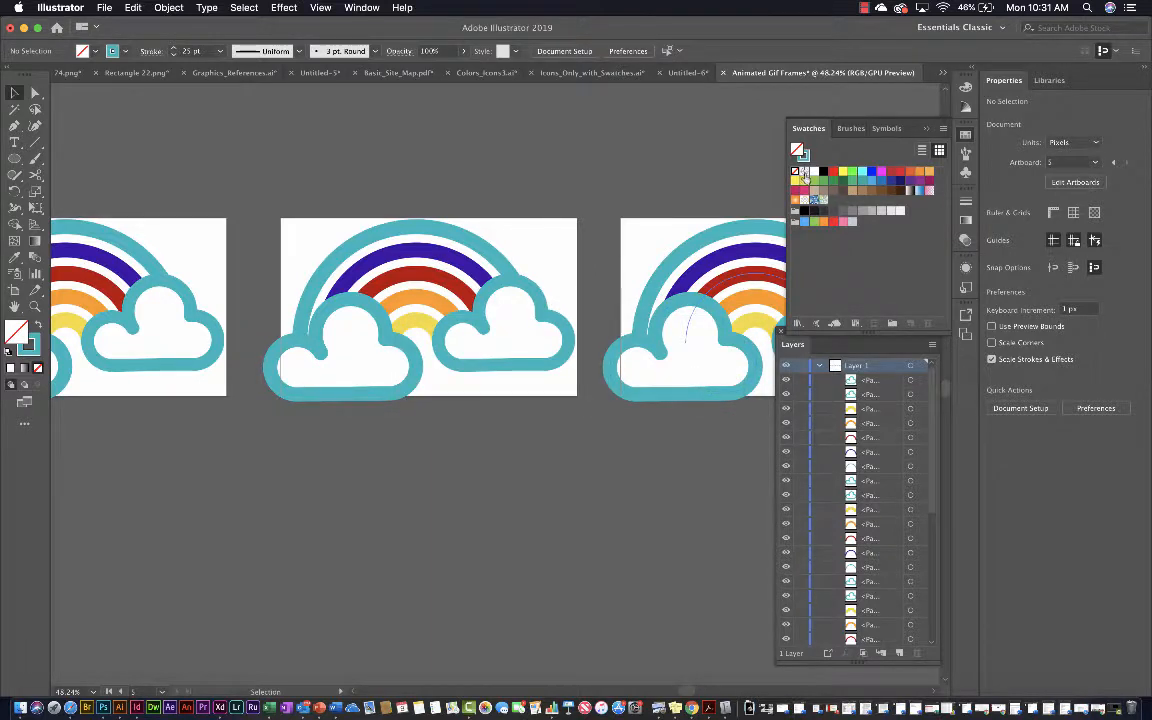
{"action": "left_click", "coordinate": [338, 366]}
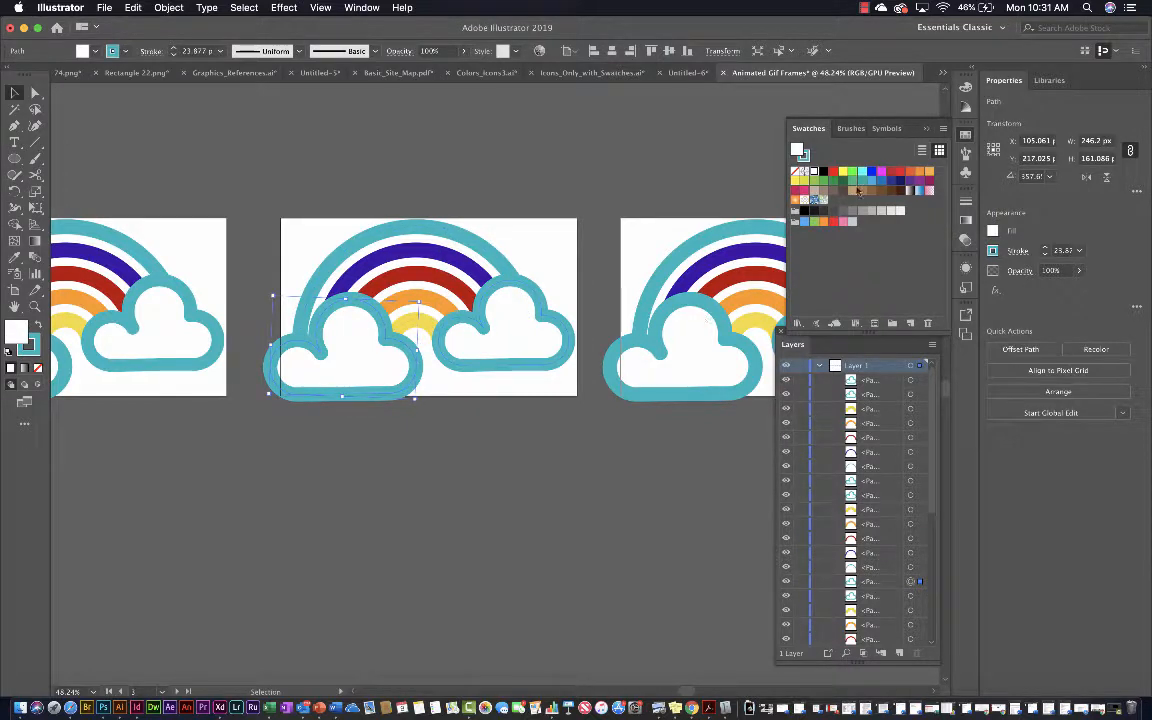
{"action": "left_click", "coordinate": [892, 323]}
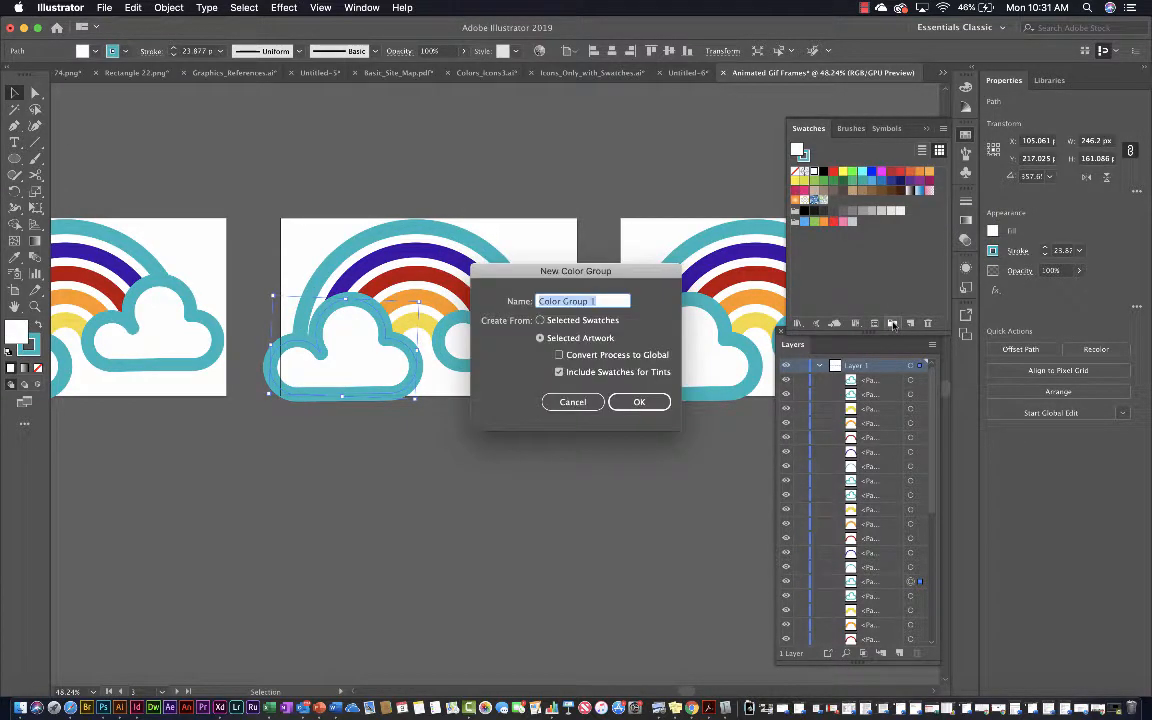
{"action": "left_click", "coordinate": [636, 402]}
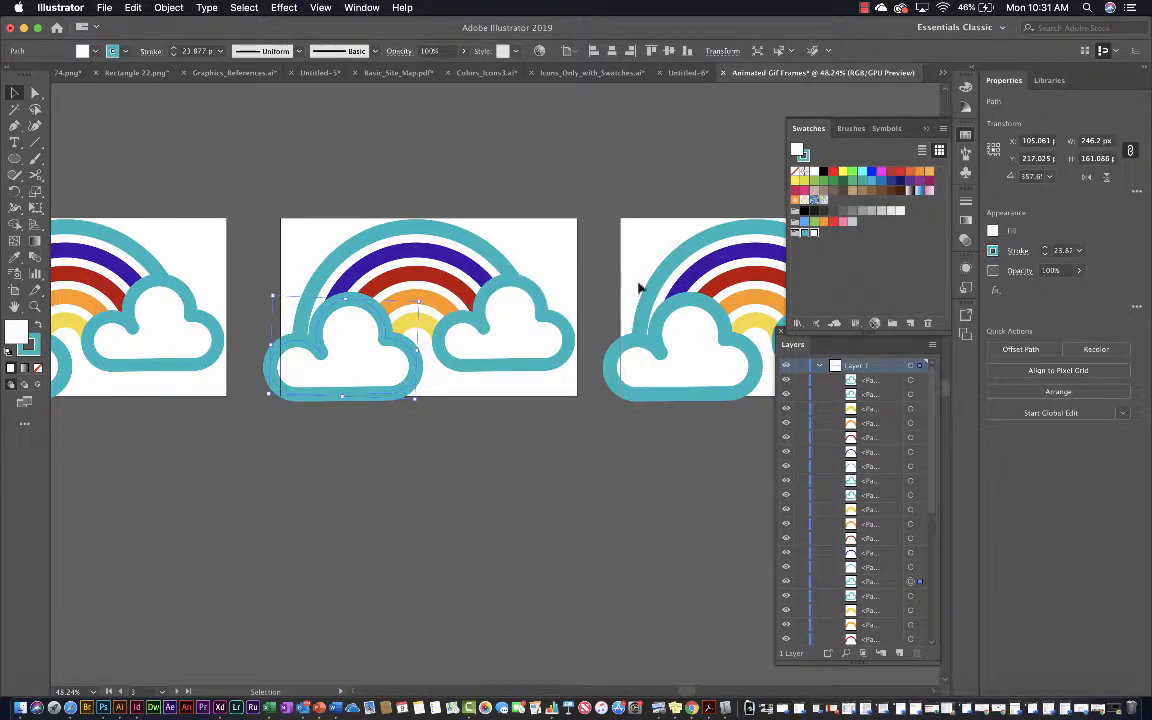
Add the stroke colors of the purple and red arcs on the third artboard to the new color group
{"action": "left_click", "coordinate": [488, 227]}
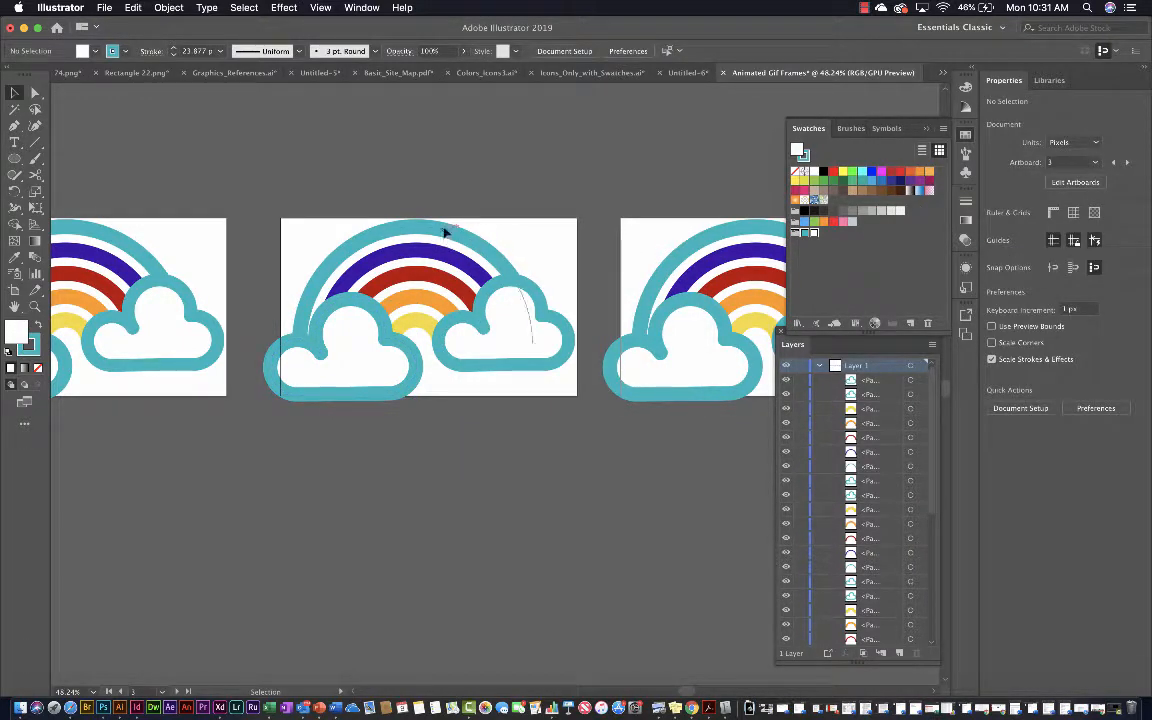
{"action": "left_click", "coordinate": [446, 232]}
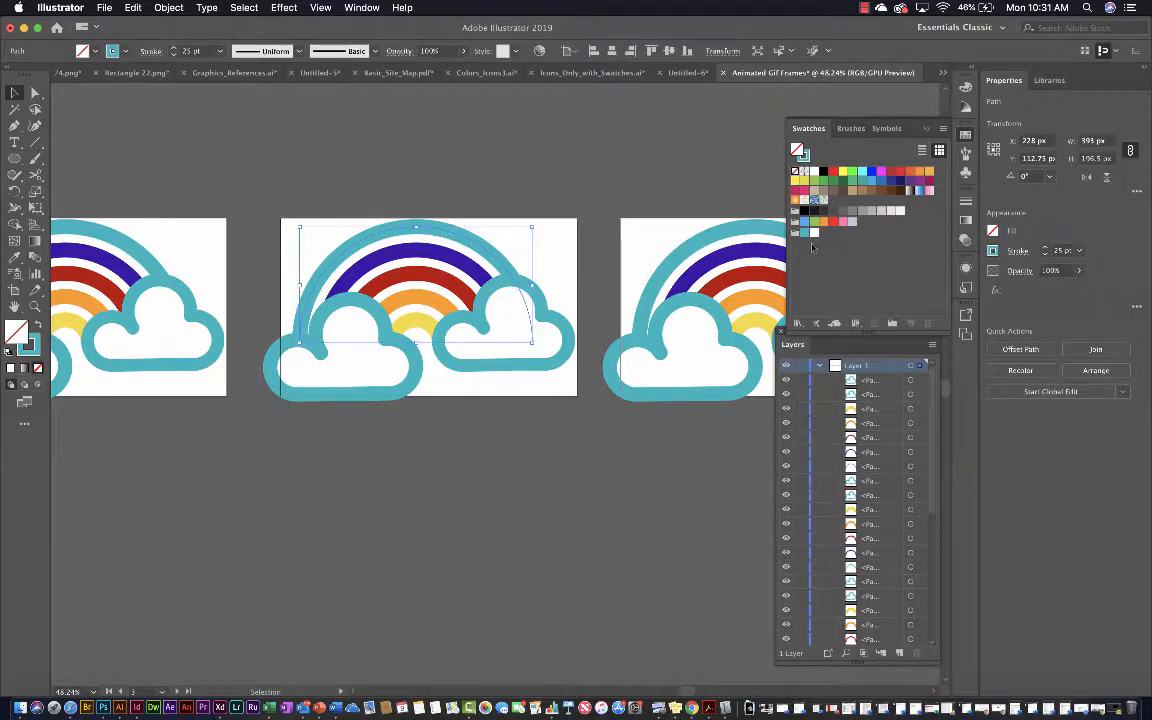
{"action": "left_click", "coordinate": [436, 258]}
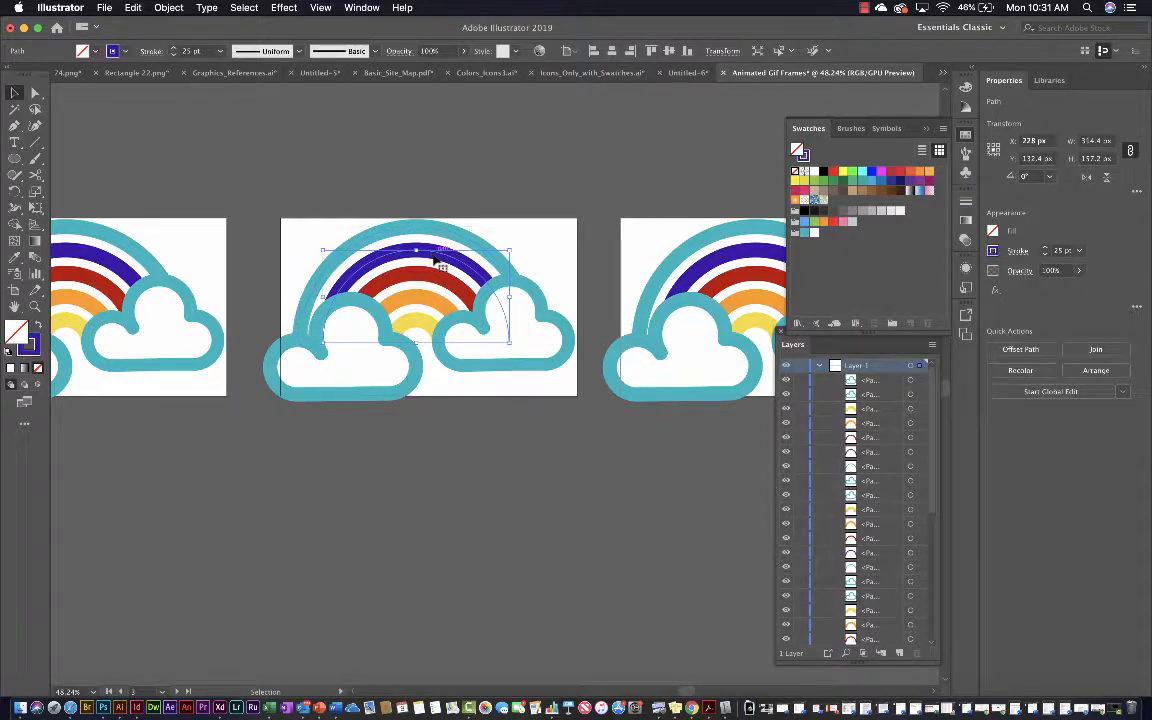
{"action": "left_click", "coordinate": [807, 157]}
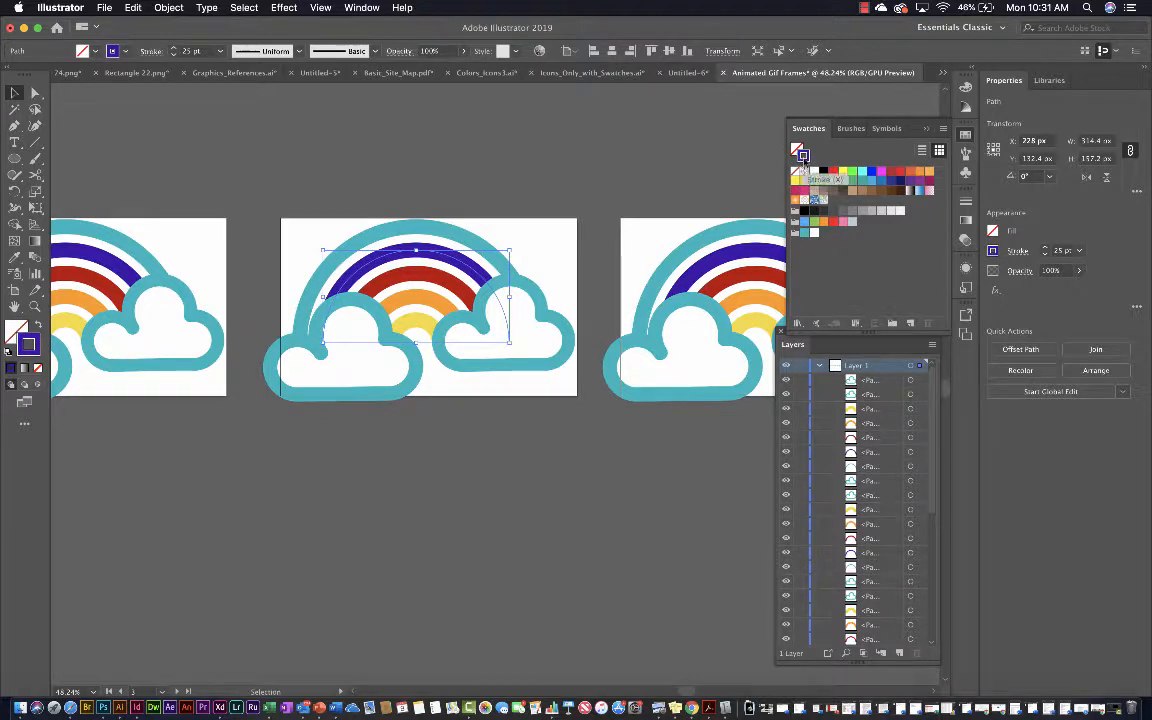
{"action": "left_click_drag", "start_coordinate": [803, 157], "coordinate": [821, 234]}
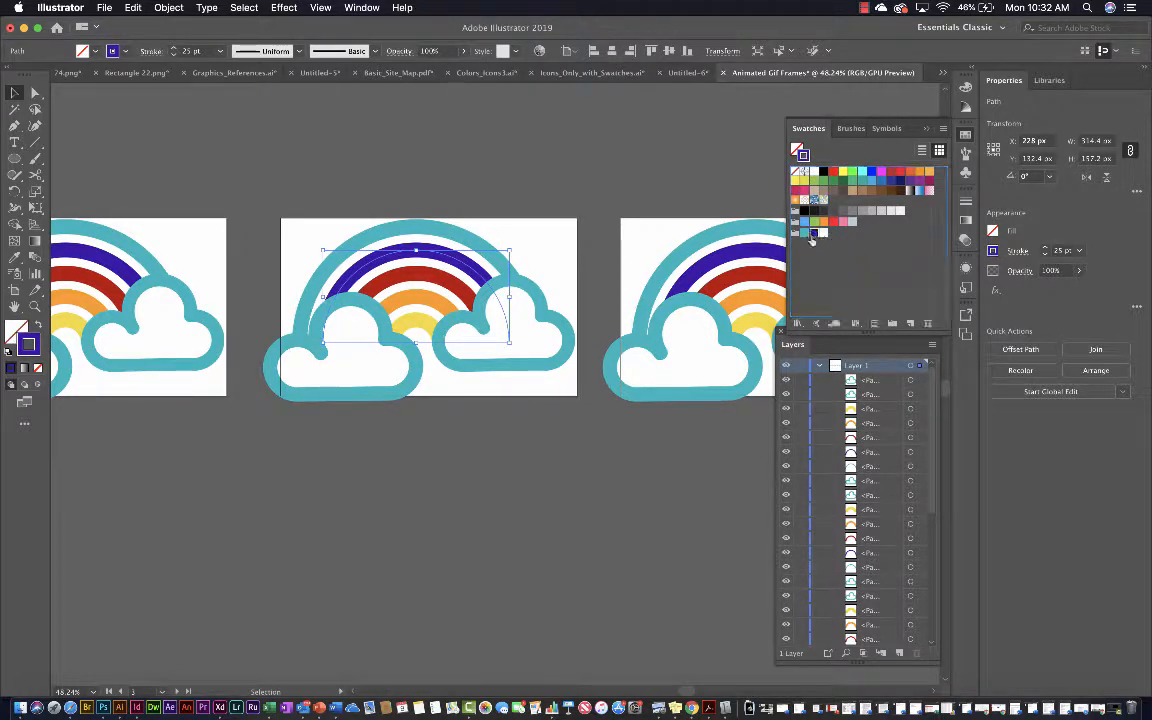
{"action": "left_click", "coordinate": [433, 284]}
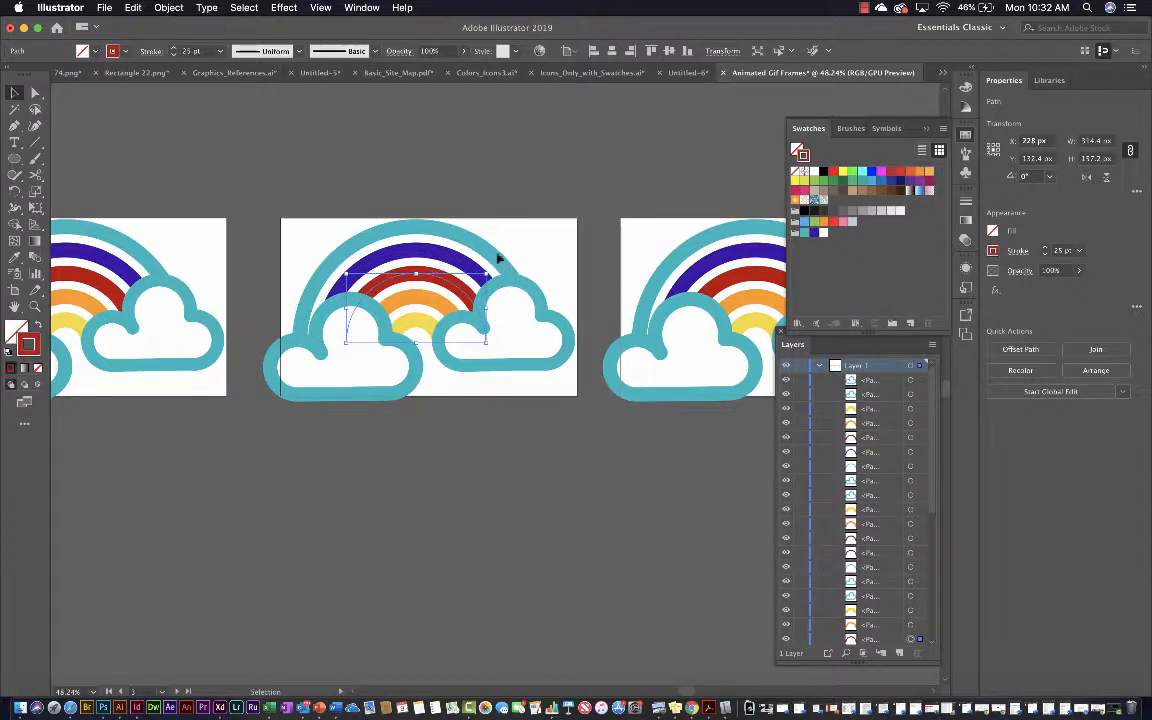
{"action": "left_click_drag", "start_coordinate": [803, 157], "coordinate": [822, 233]}
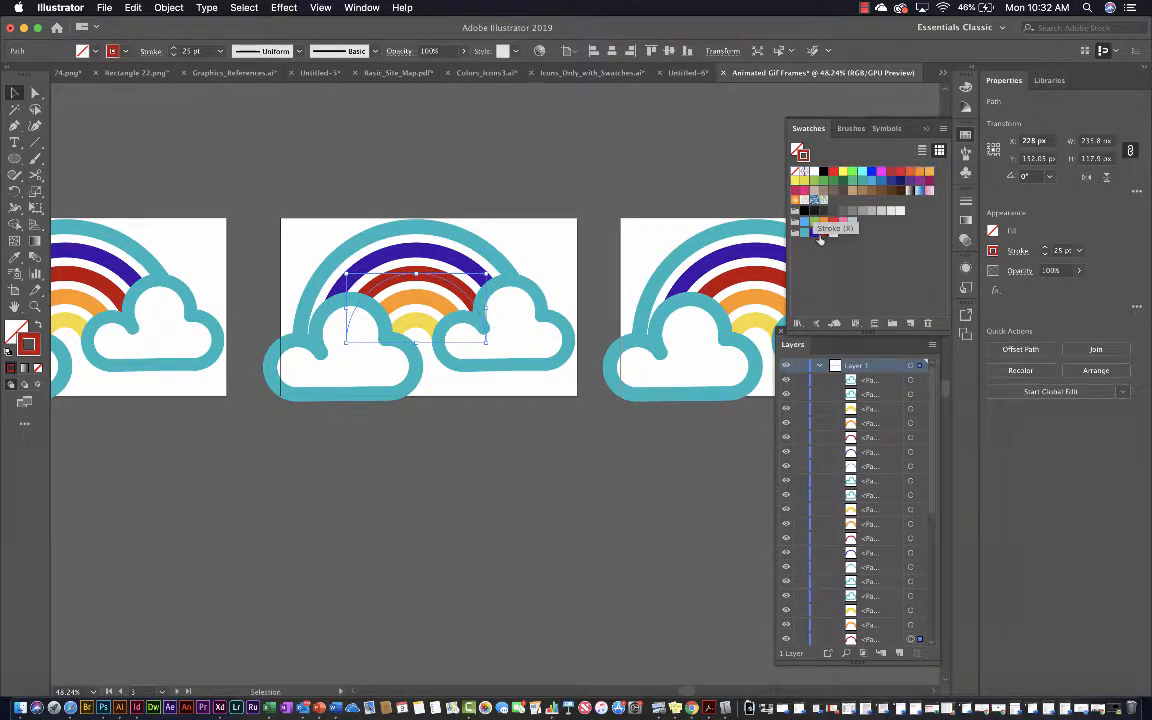
Add the stroke colors of the orange and yellow arcs on the third artboard to the new color group
{"action": "left_click", "coordinate": [406, 304]}
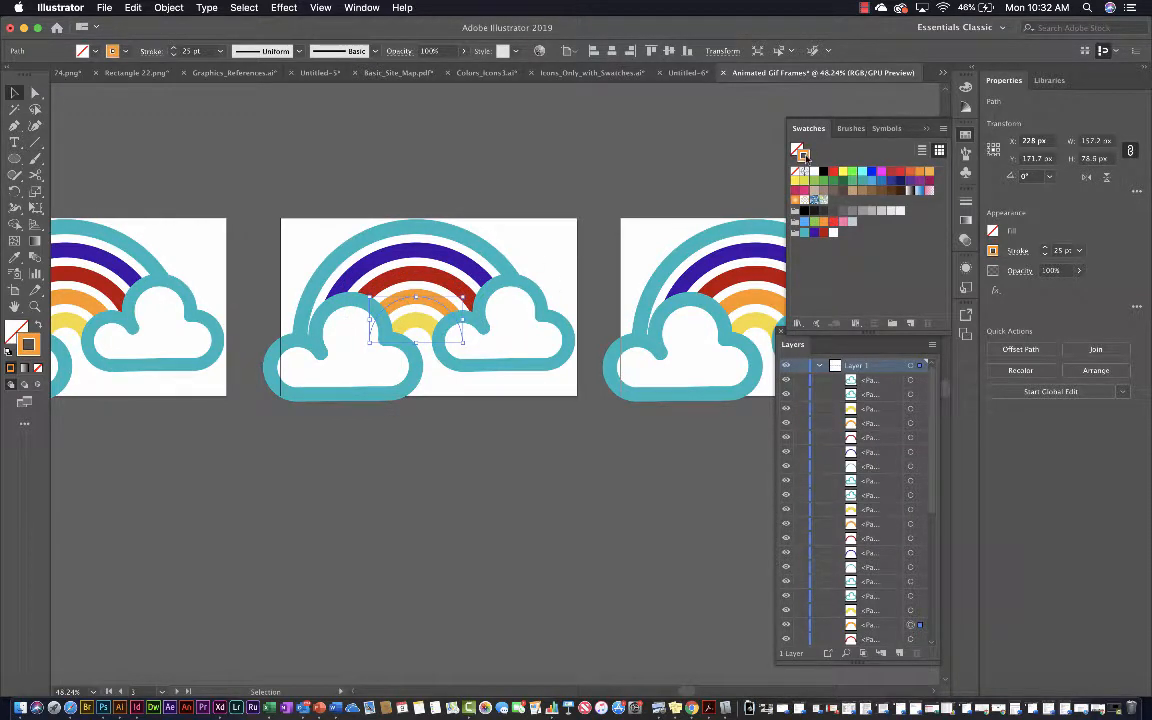
{"action": "double_click", "coordinate": [803, 156]}
{"action": "left_click", "coordinate": [429, 431]}
{"action": "left_click_drag", "start_coordinate": [806, 157], "coordinate": [822, 236]}
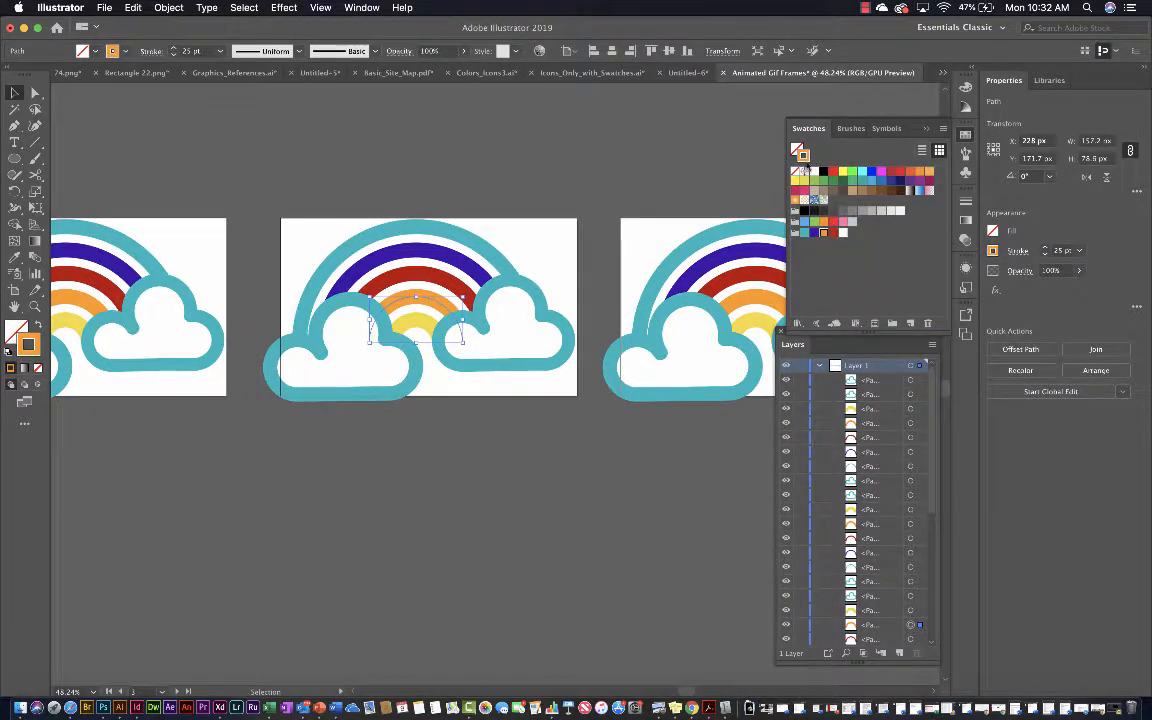
{"action": "left_click", "coordinate": [401, 328]}
{"action": "left_click_drag", "start_coordinate": [804, 156], "coordinate": [829, 237]}
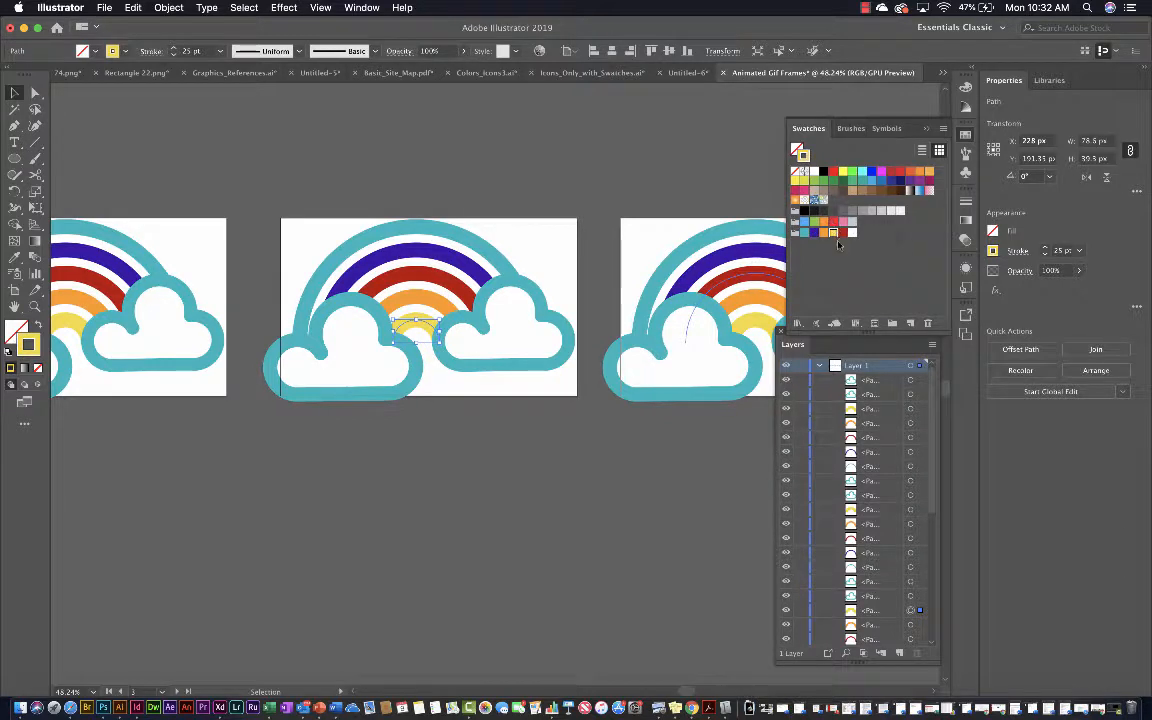
{"action": "left_click", "coordinate": [847, 275]}
Recolor the stroke of the second arc from the inside on the second artboard with the new group's yellow swatch
{"action": "scroll", "coordinate": [518, 340], "scroll_direction": "left", "scroll_amount": 5}
{"action": "scroll", "coordinate": [518, 343], "scroll_direction": "left", "scroll_amount": 5}
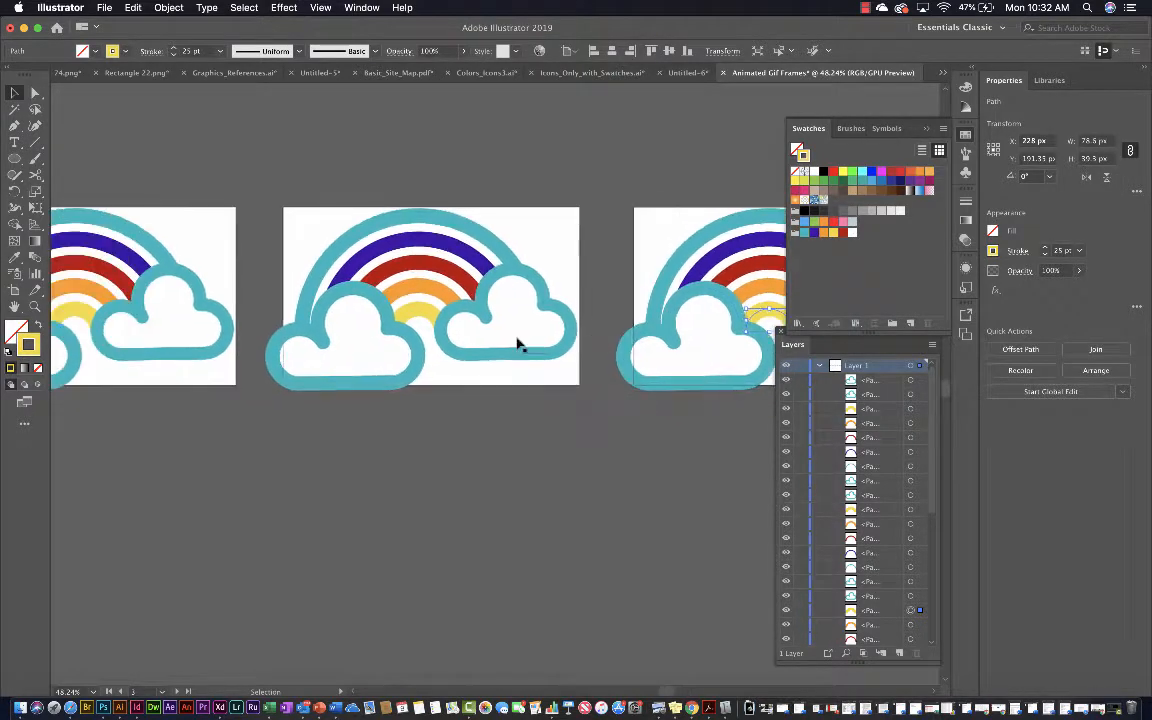
{"action": "scroll", "coordinate": [518, 344], "scroll_direction": "right", "scroll_amount": 1}
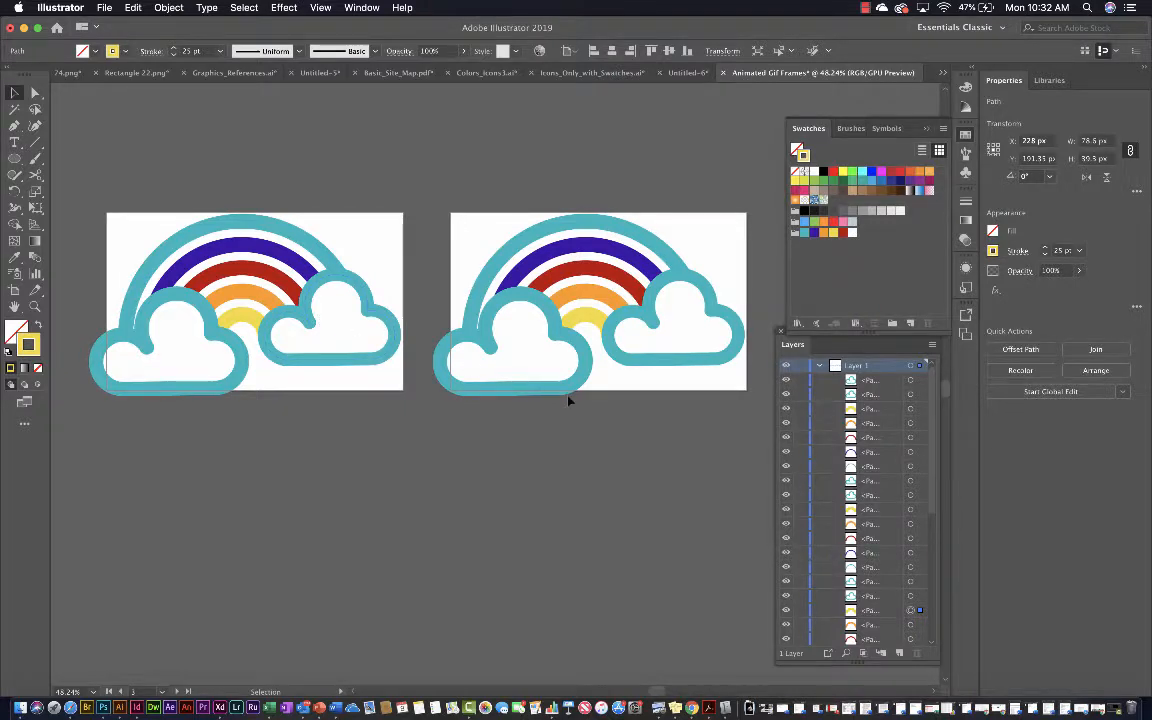
{"action": "scroll", "coordinate": [568, 400], "scroll_direction": "right", "scroll_amount": 5}
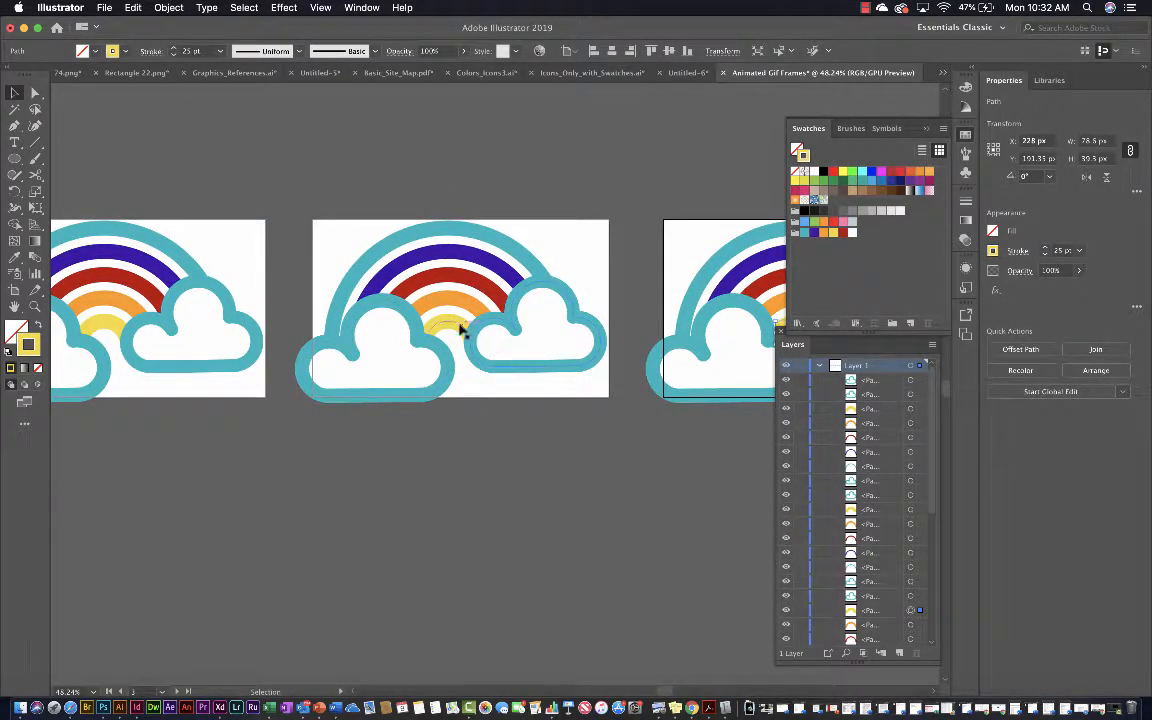
{"action": "left_click", "coordinate": [459, 326]}
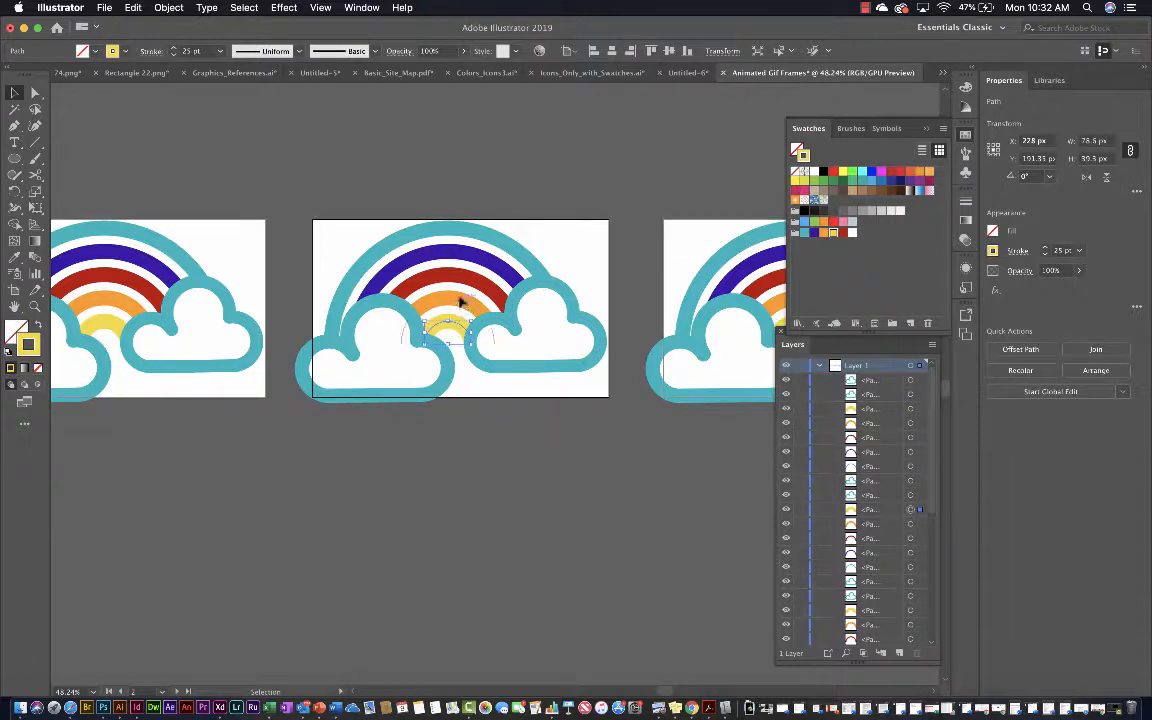
{"action": "left_click", "coordinate": [459, 303]}
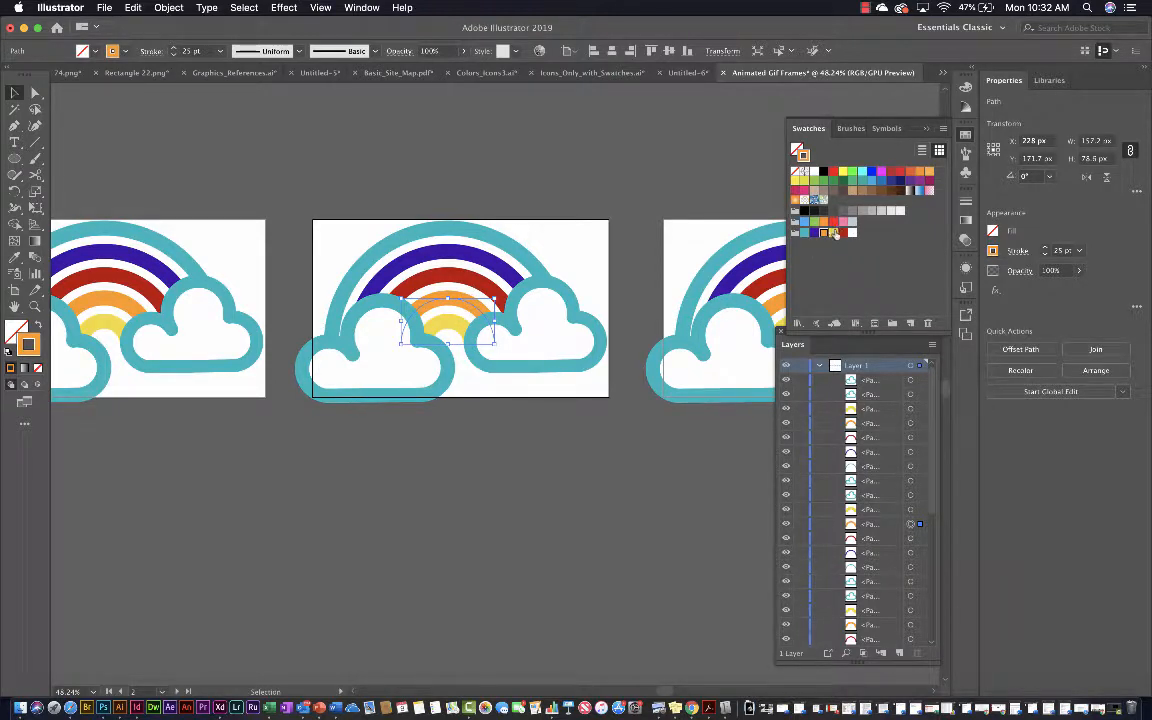
{"action": "left_click", "coordinate": [834, 233]}
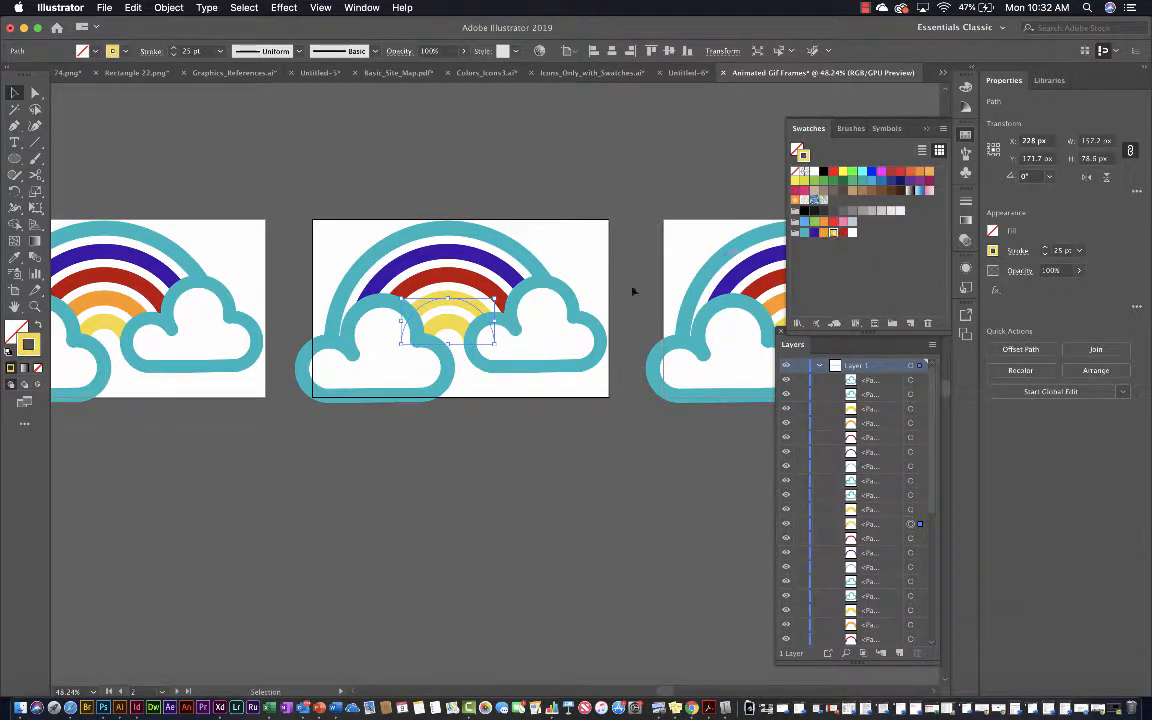
On the second artboard, recolor the middle arc orange and the second arc from the outside red with the new group's swatches
{"action": "left_click", "coordinate": [462, 288]}
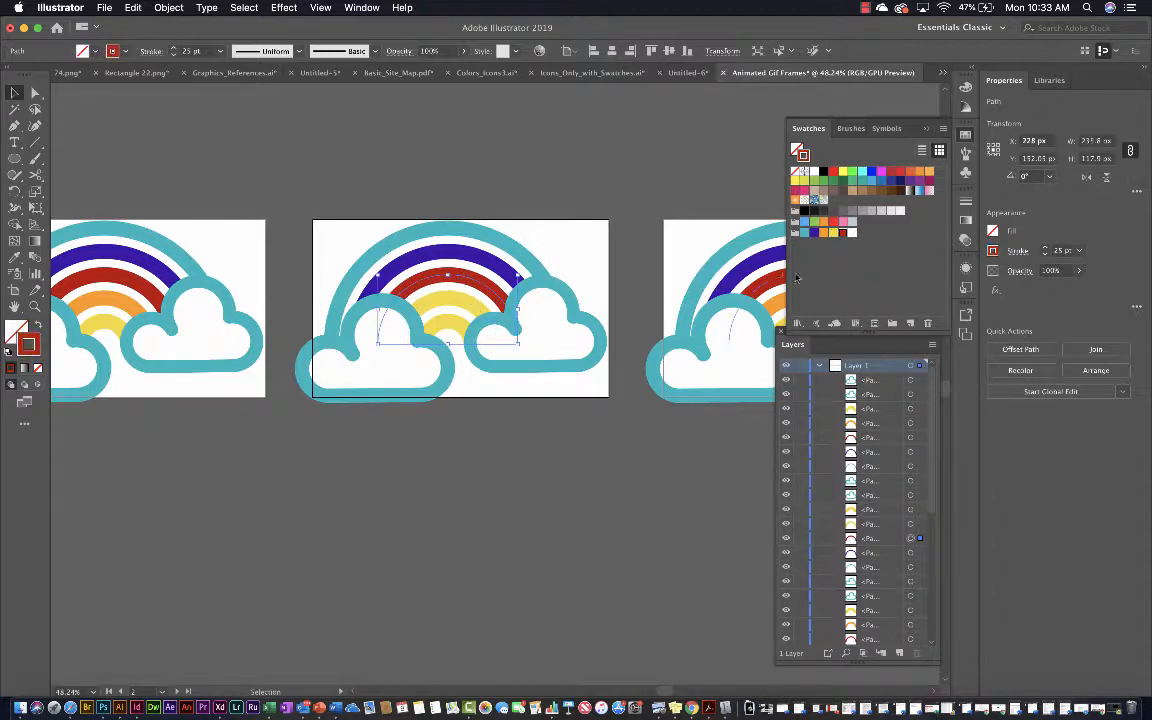
{"action": "left_click", "coordinate": [823, 234]}
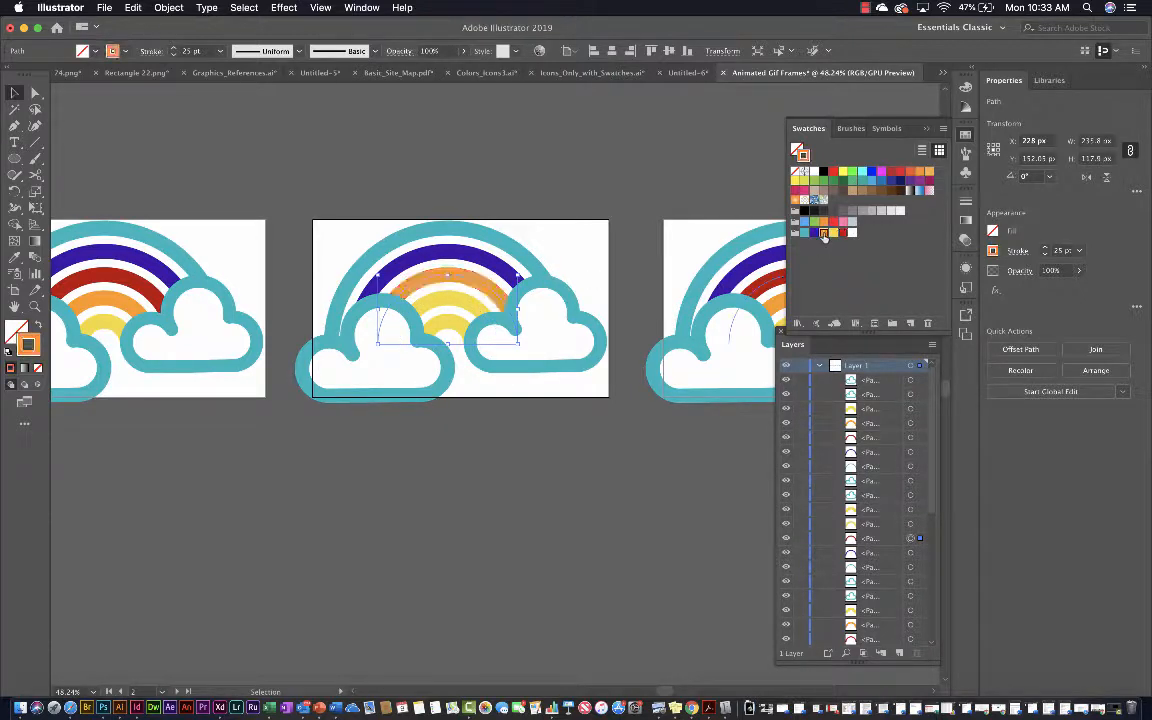
{"action": "left_click", "coordinate": [466, 258]}
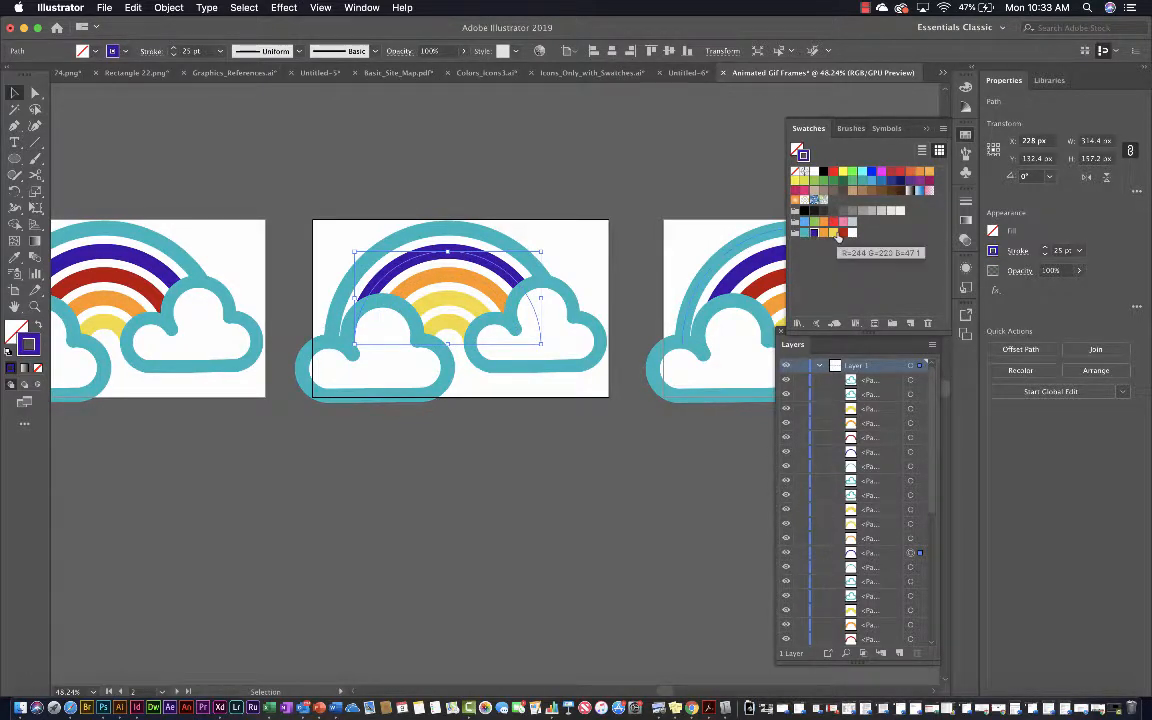
{"action": "left_click", "coordinate": [840, 234]}
On the second artboard, recolor the outermost arc purple and the innermost arc teal with the new group's swatches
{"action": "left_click", "coordinate": [461, 233]}
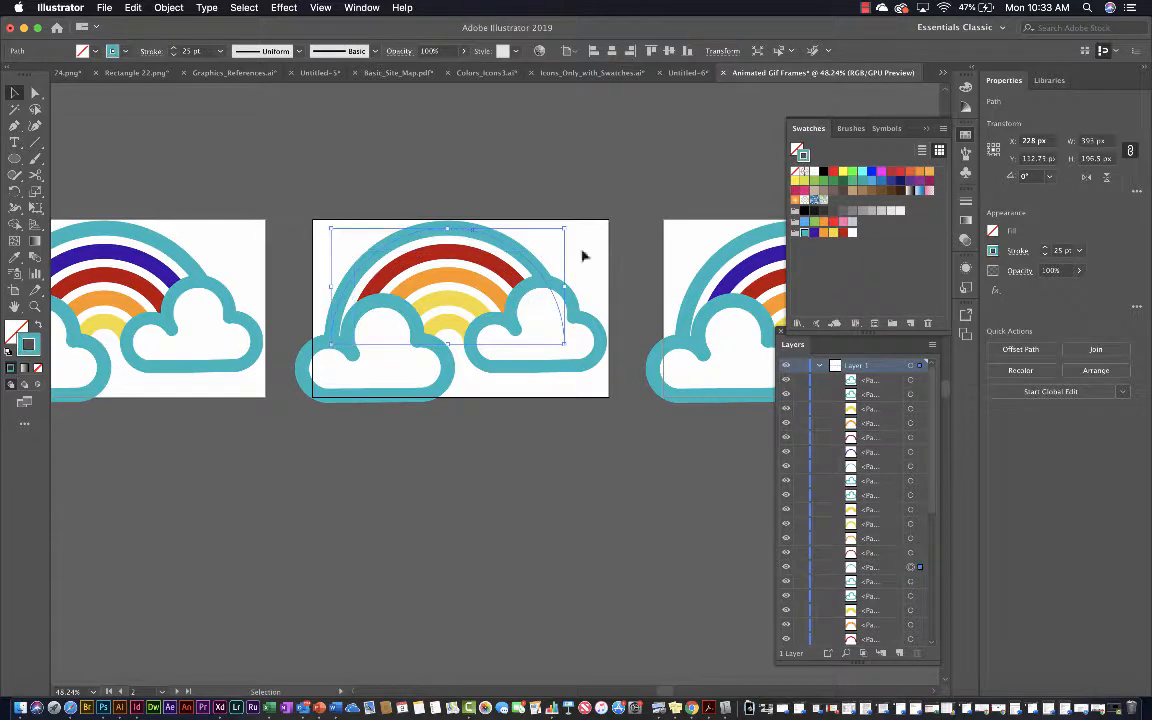
{"action": "left_click", "coordinate": [814, 234]}
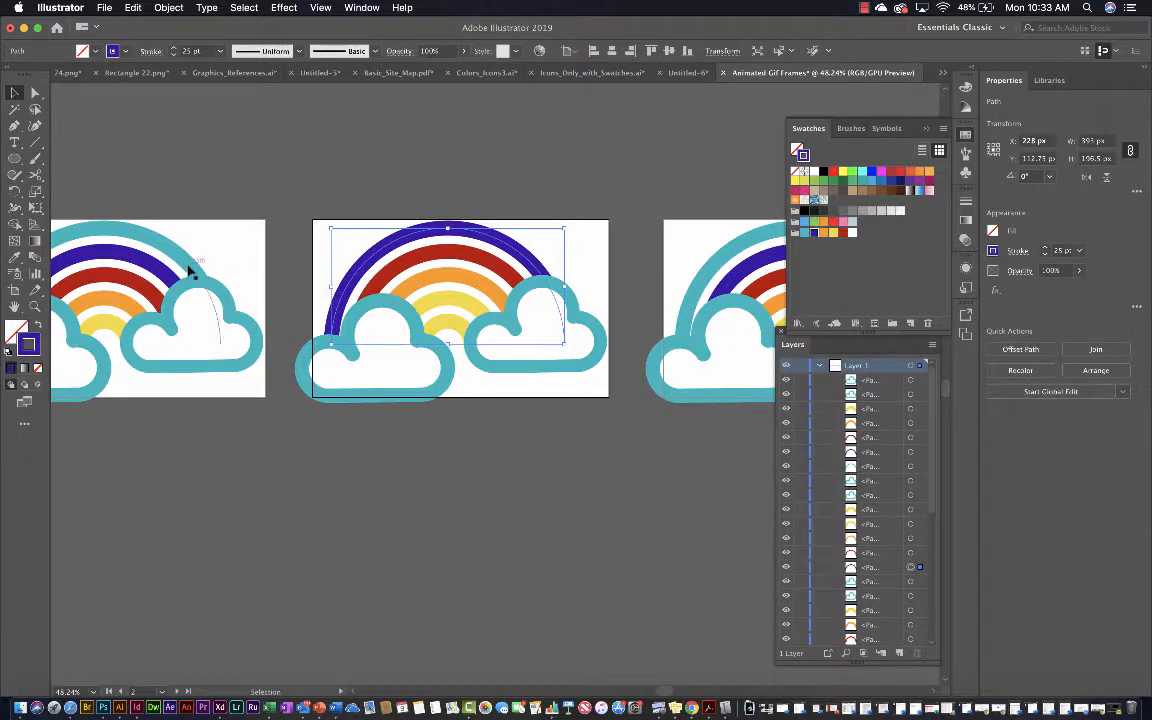
{"action": "scroll", "coordinate": [175, 240], "scroll_direction": "left", "scroll_amount": 2}
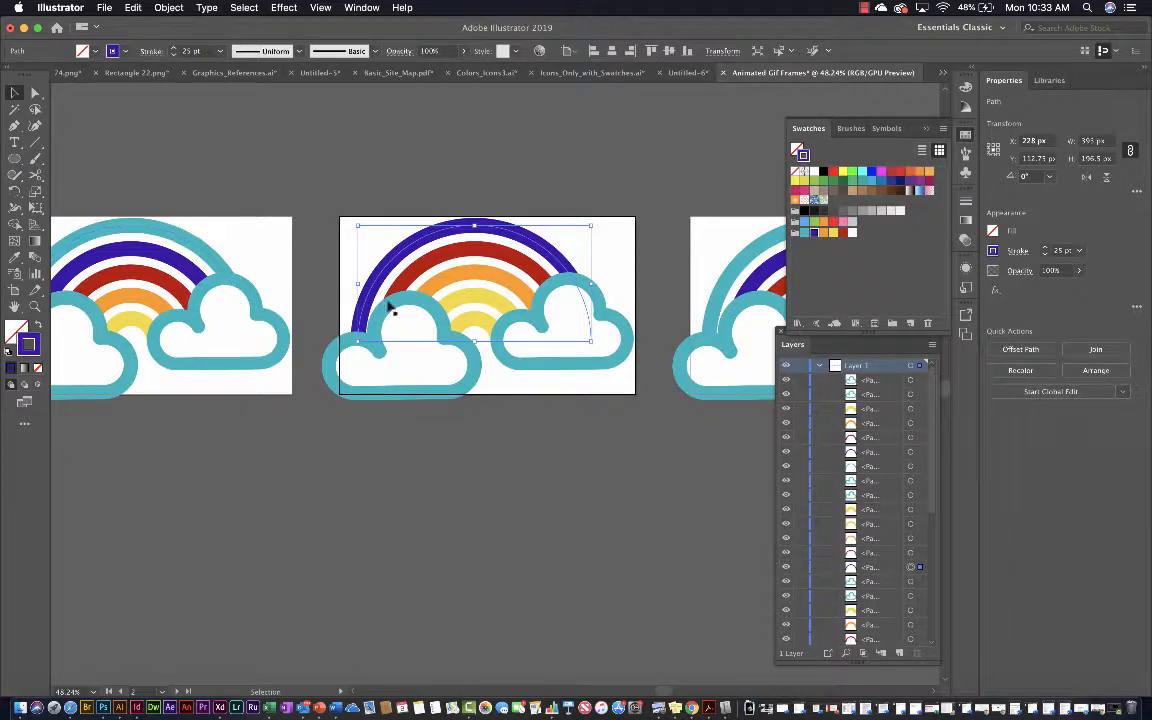
{"action": "left_click", "coordinate": [466, 325]}
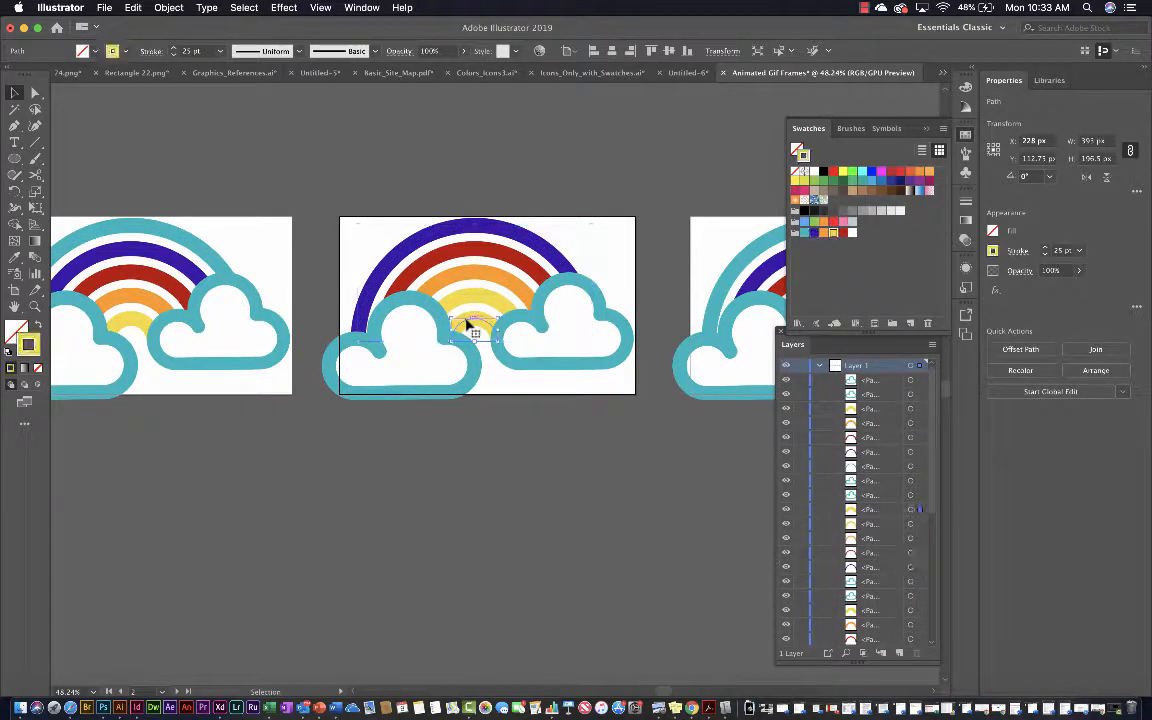
{"action": "left_click", "coordinate": [804, 232]}
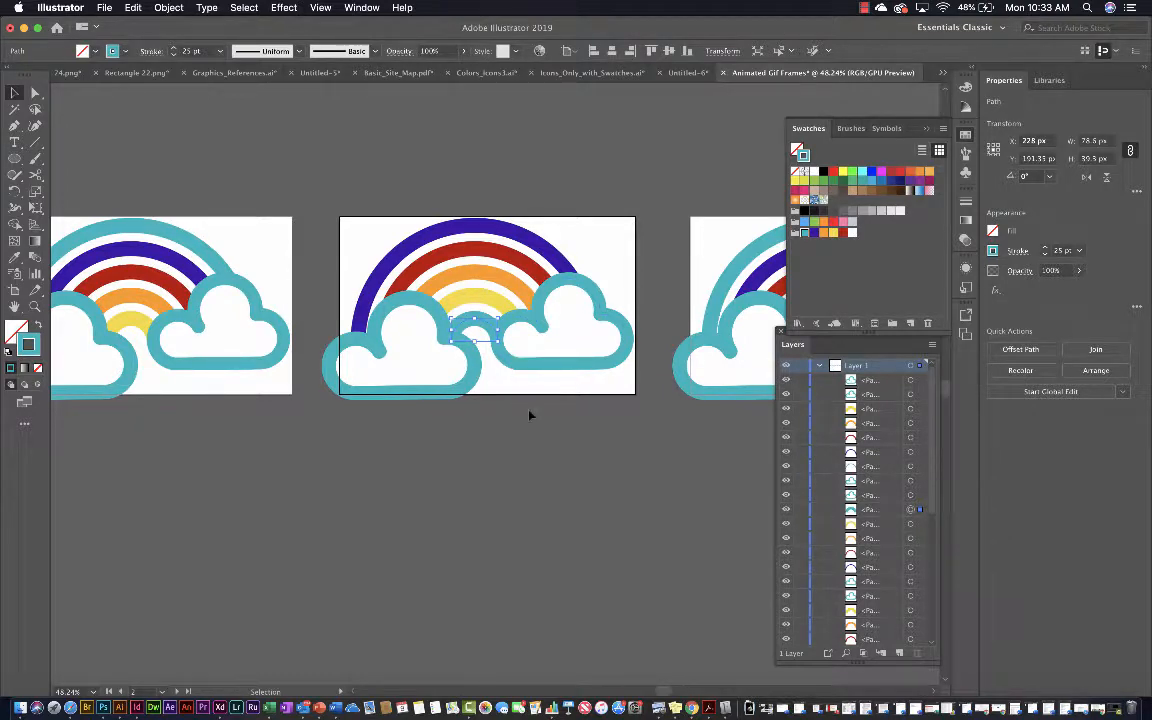
Recolor the stroke of the second arc from the inside on the third artboard with the group's teal swatch
{"action": "scroll", "coordinate": [530, 415], "scroll_direction": "right", "scroll_amount": 1}
{"action": "scroll", "coordinate": [530, 415], "scroll_direction": "right", "scroll_amount": 10}
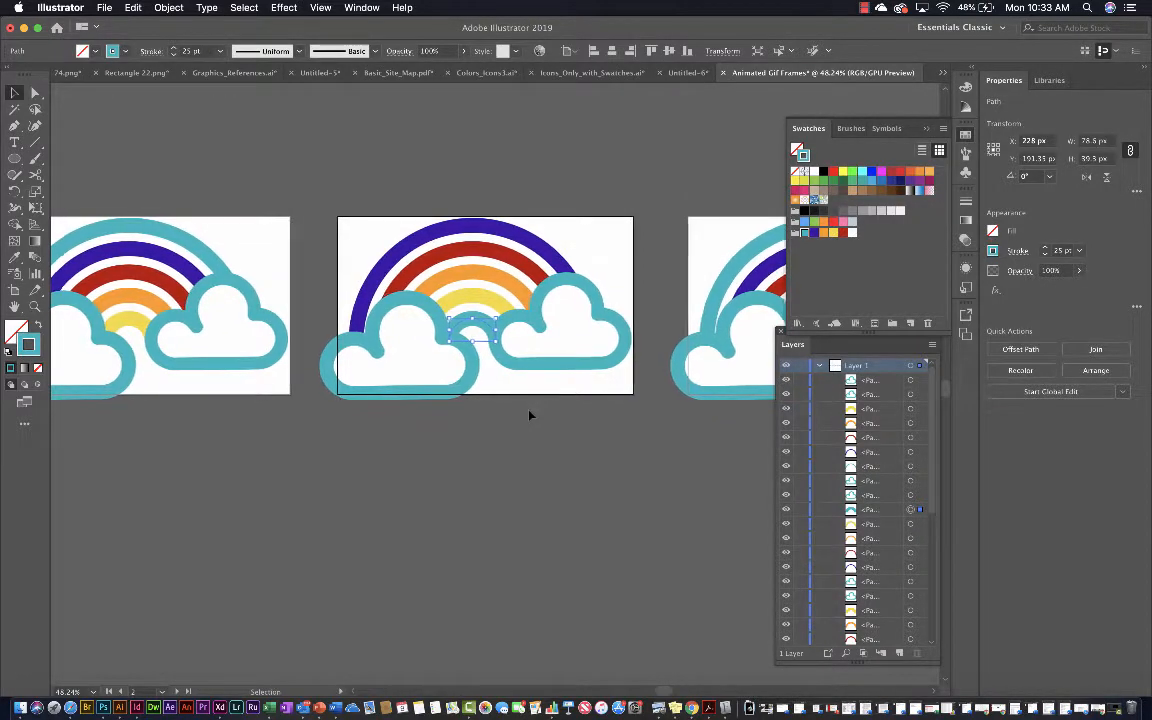
{"action": "scroll", "coordinate": [530, 414], "scroll_direction": "right", "scroll_amount": 1}
{"action": "scroll", "coordinate": [530, 414], "scroll_direction": "down", "scroll_amount": 1}
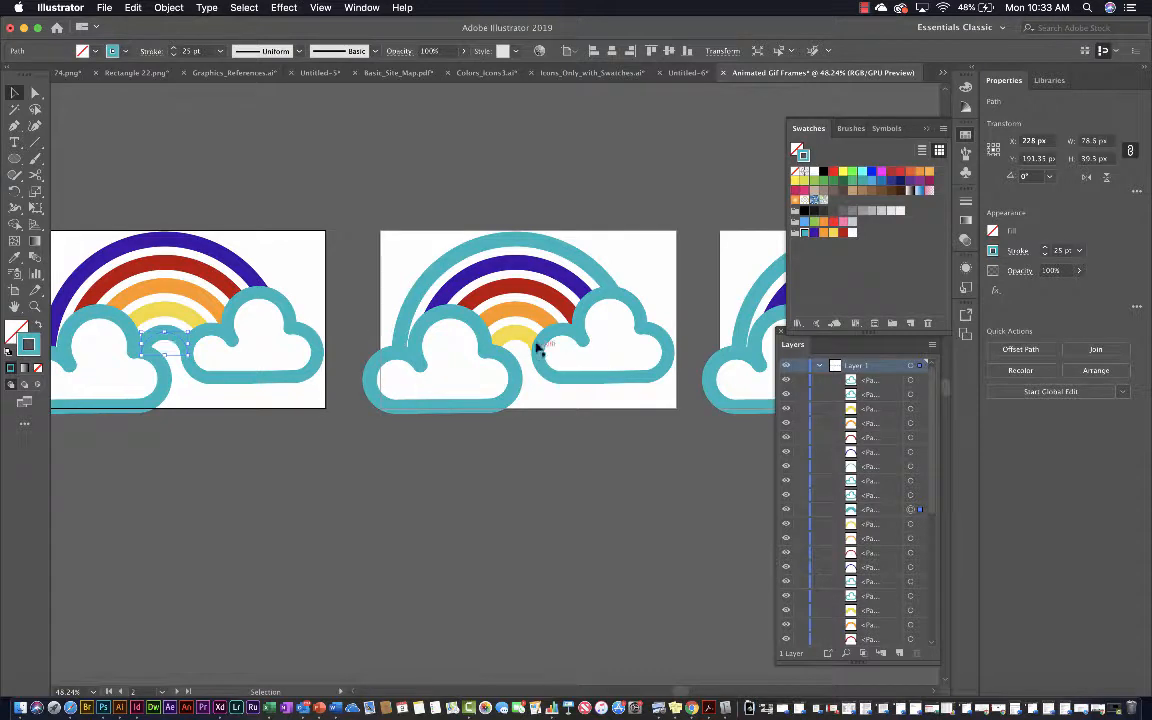
{"action": "left_click", "coordinate": [514, 312]}
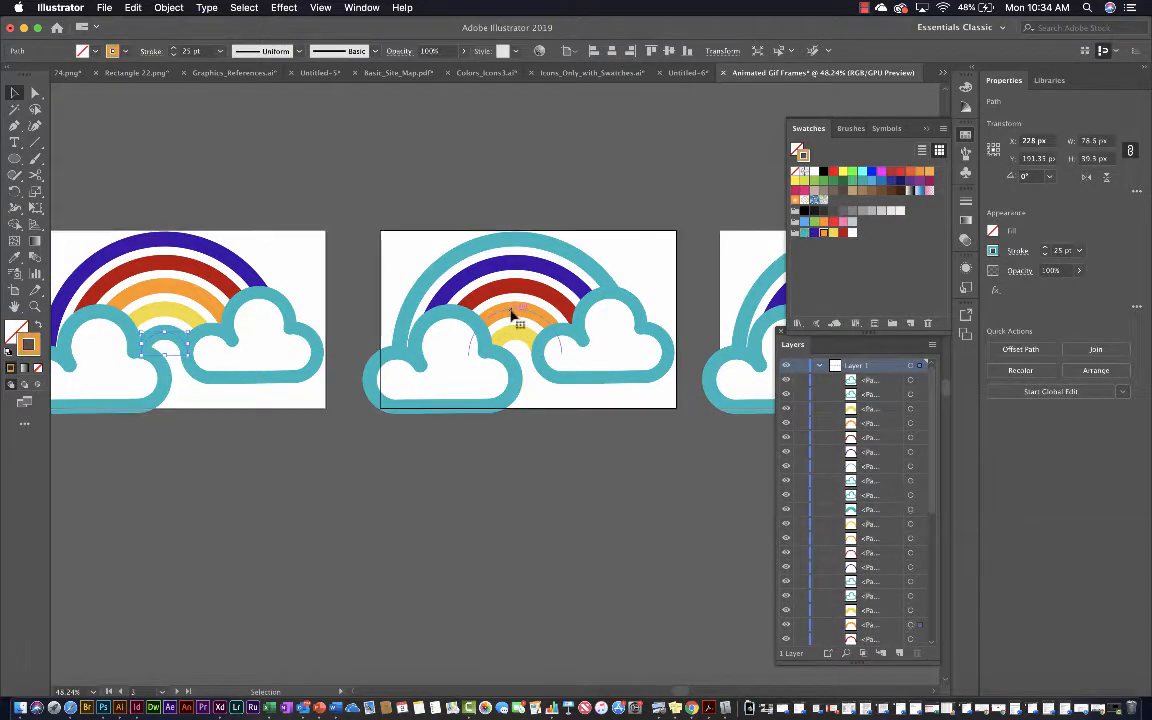
{"action": "left_click", "coordinate": [804, 232]}
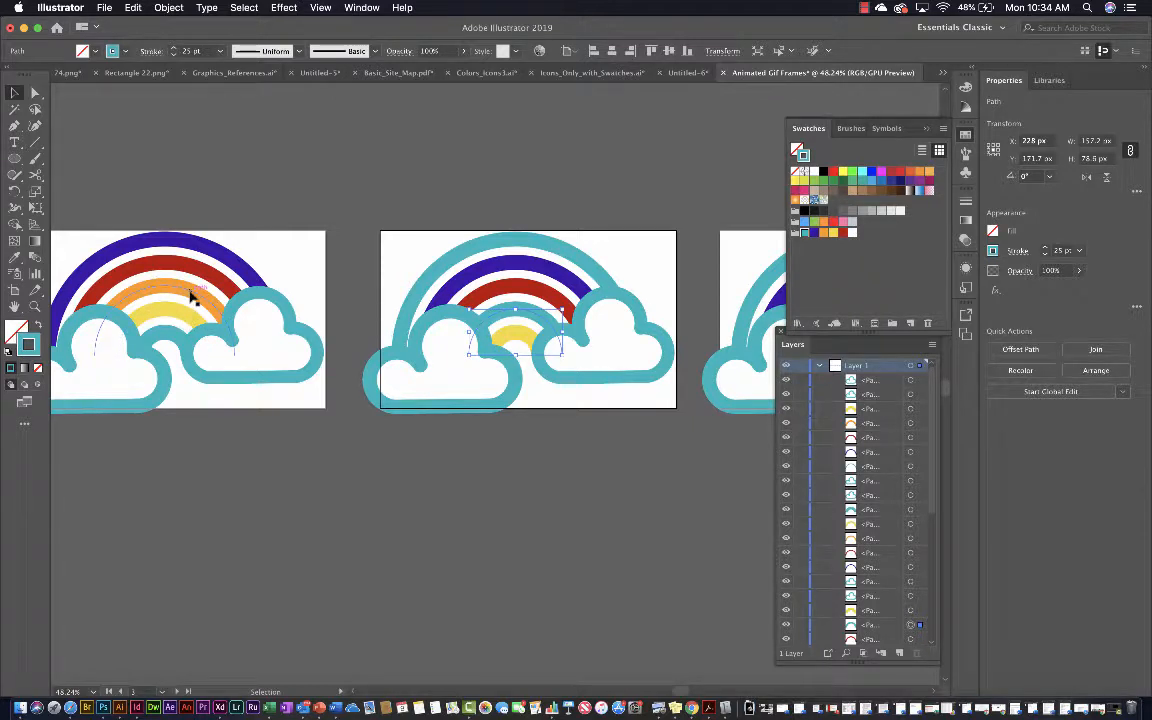
On the third artboard, recolor the middle arc yellow and the second arc from the outside orange with the group's swatches
{"action": "left_click", "coordinate": [545, 300]}
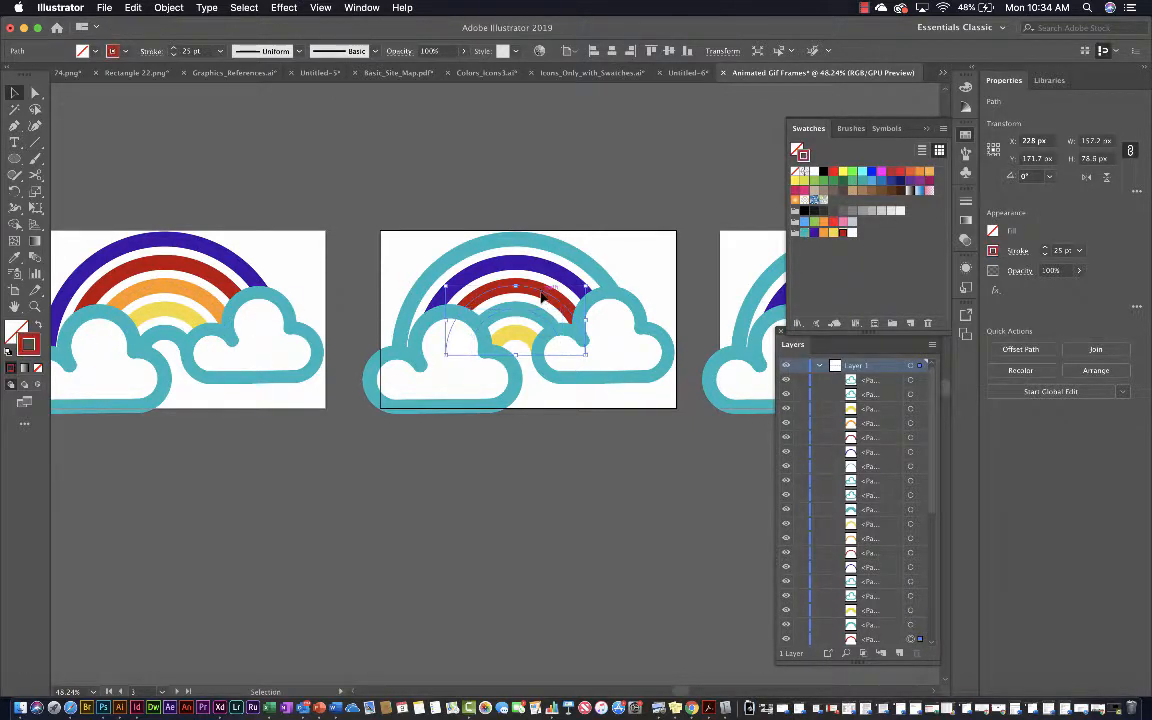
{"action": "left_click", "coordinate": [833, 232]}
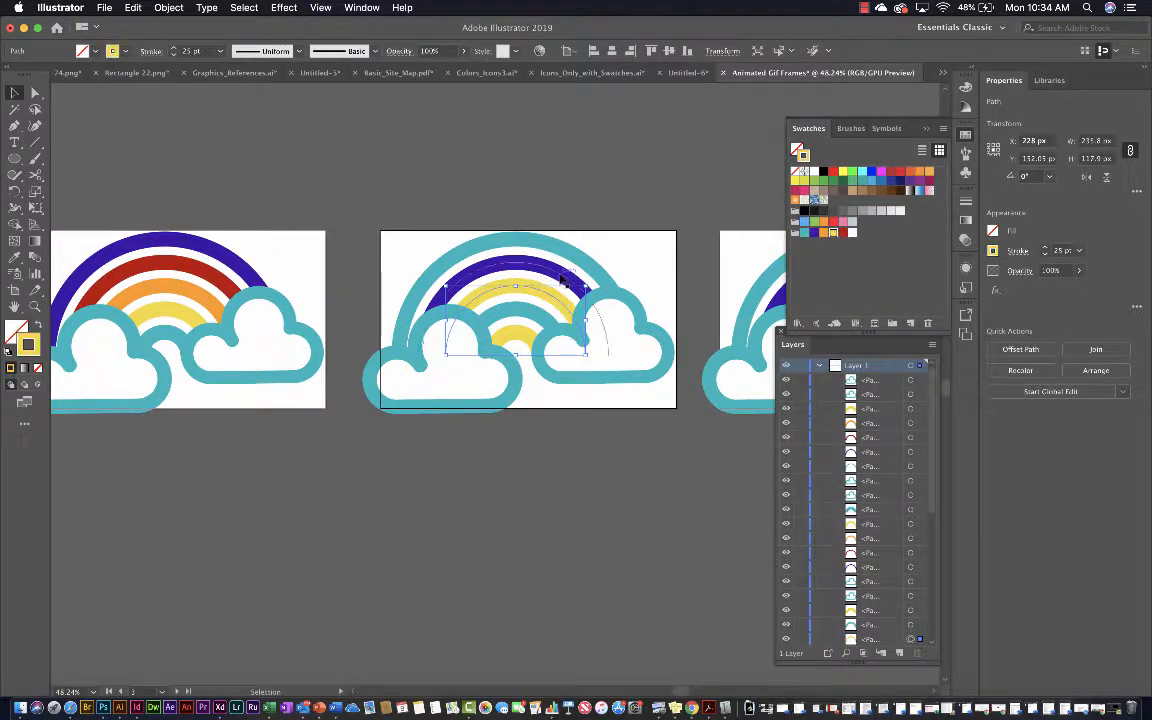
{"action": "left_click", "coordinate": [507, 263]}
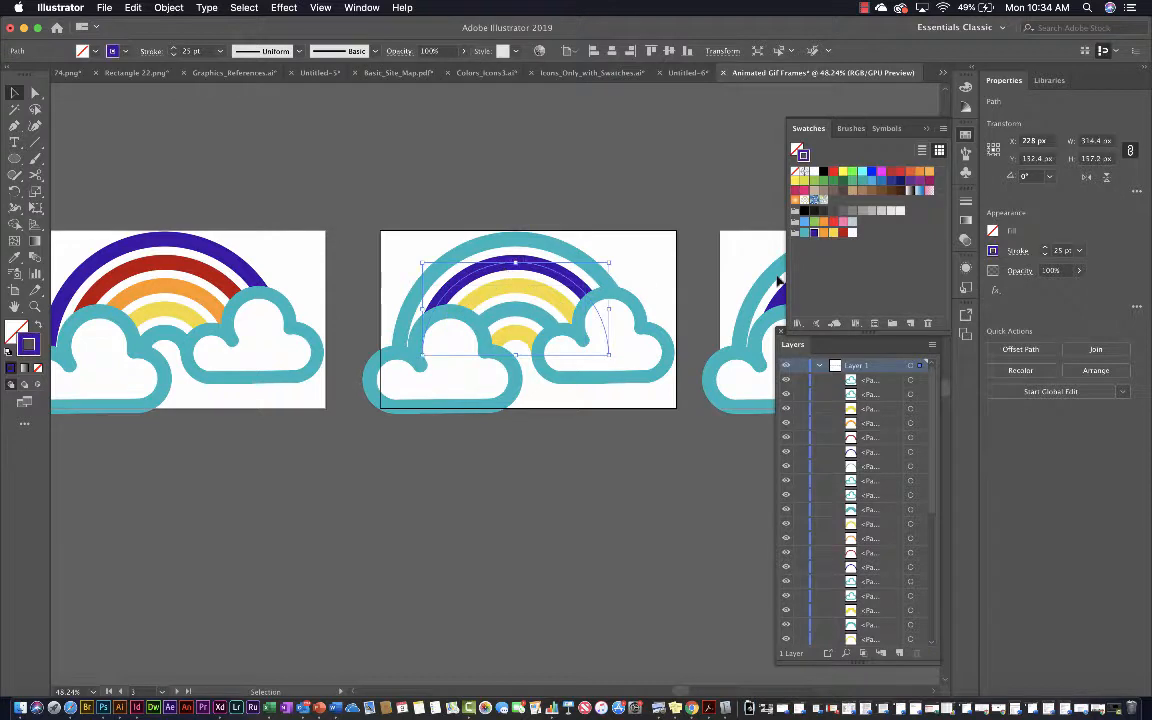
{"action": "left_click", "coordinate": [822, 233]}
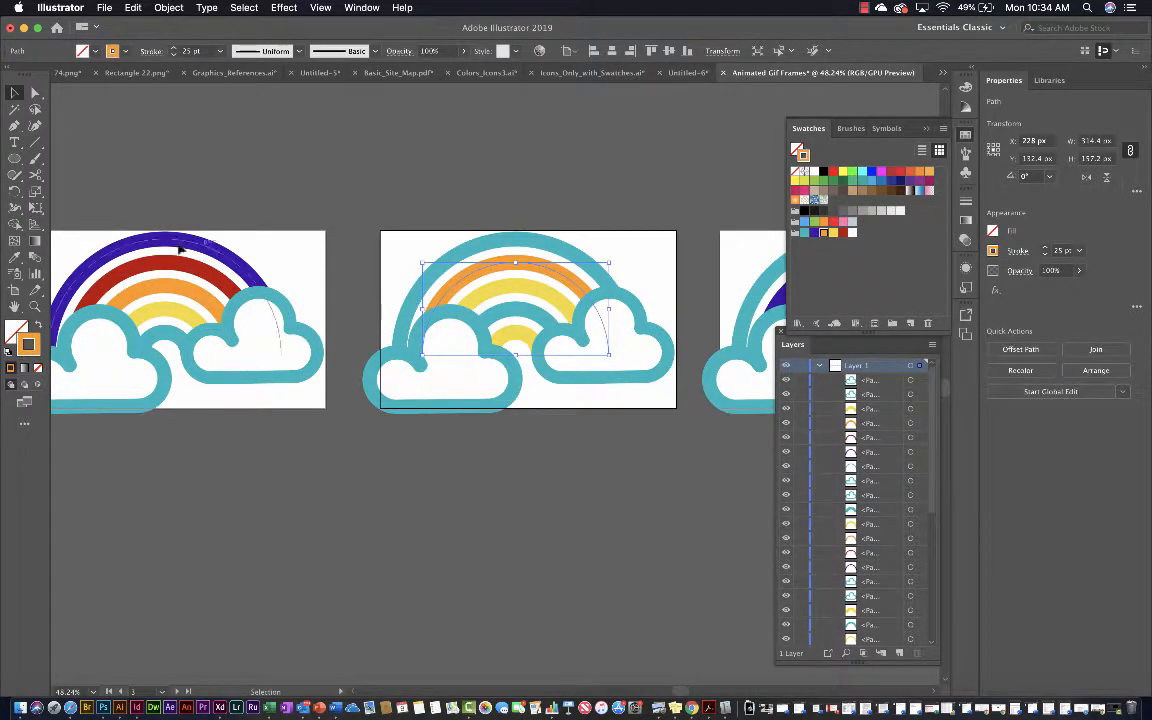
On the third artboard, recolor the outermost arc red and the innermost arc purple with the group's swatches
{"action": "scroll", "coordinate": [205, 285], "scroll_direction": "left", "scroll_amount": 6}
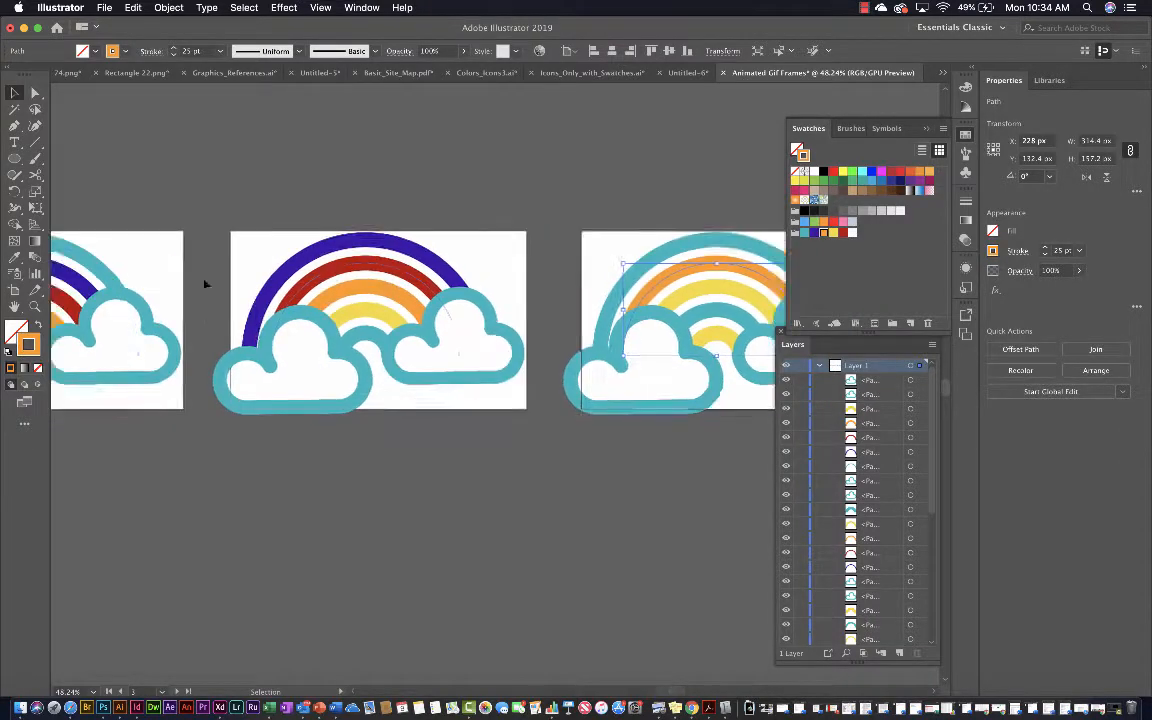
{"action": "scroll", "coordinate": [205, 285], "scroll_direction": "right", "scroll_amount": 5}
{"action": "scroll", "coordinate": [205, 285], "scroll_direction": "down", "scroll_amount": 5}
{"action": "scroll", "coordinate": [205, 285], "scroll_direction": "left", "scroll_amount": 4}
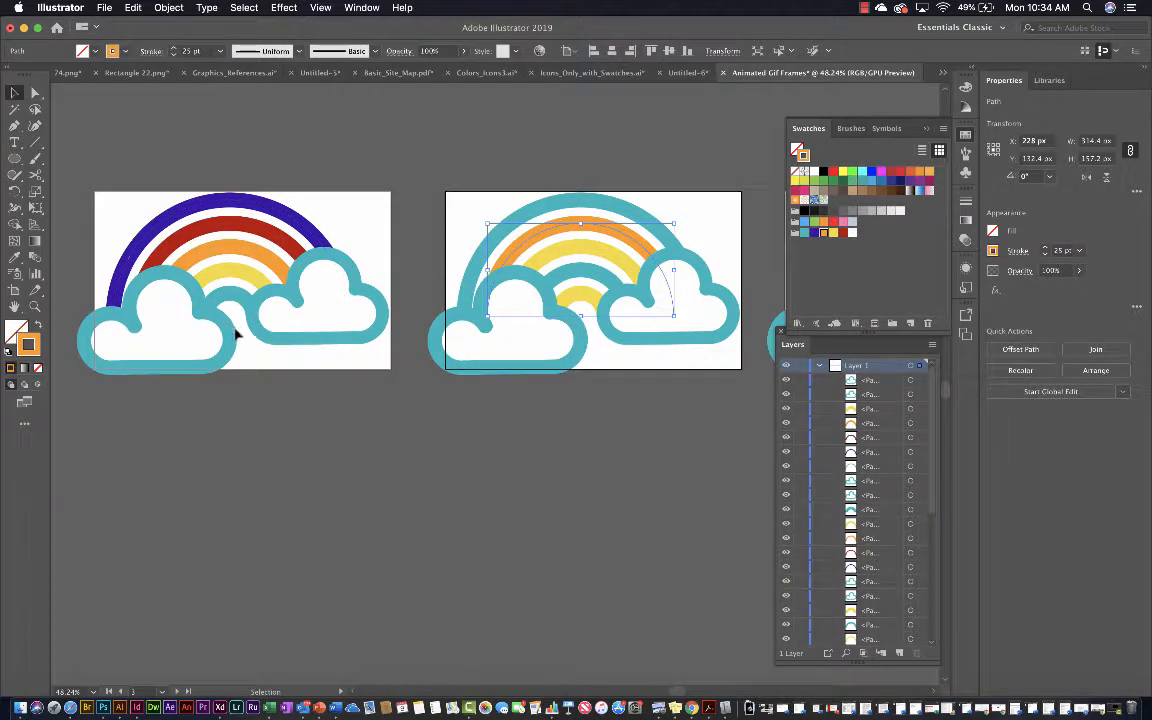
{"action": "left_click", "coordinate": [479, 277]}
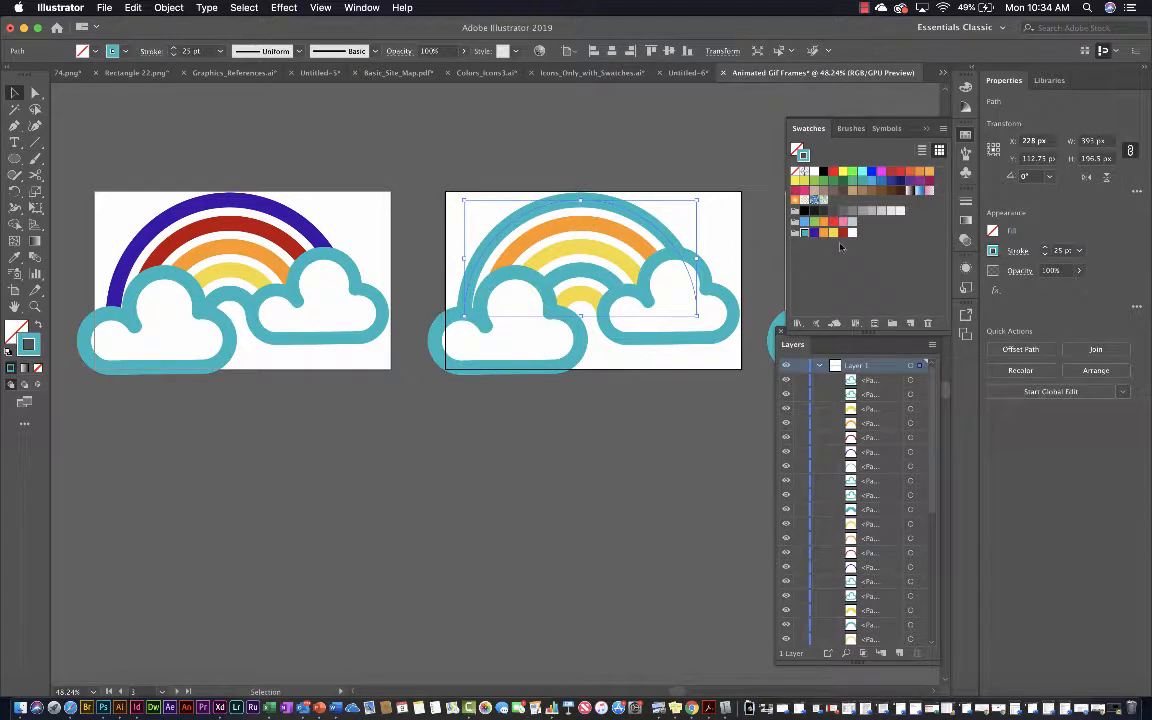
{"action": "left_click", "coordinate": [843, 233]}
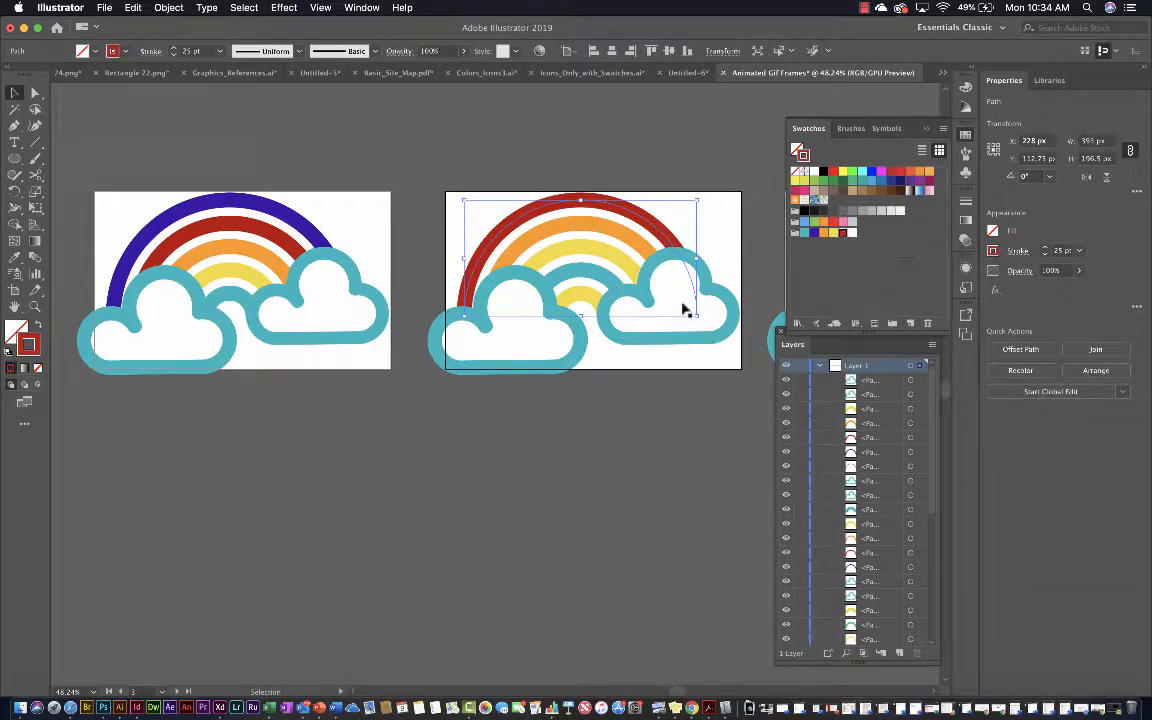
{"action": "left_click", "coordinate": [589, 298]}
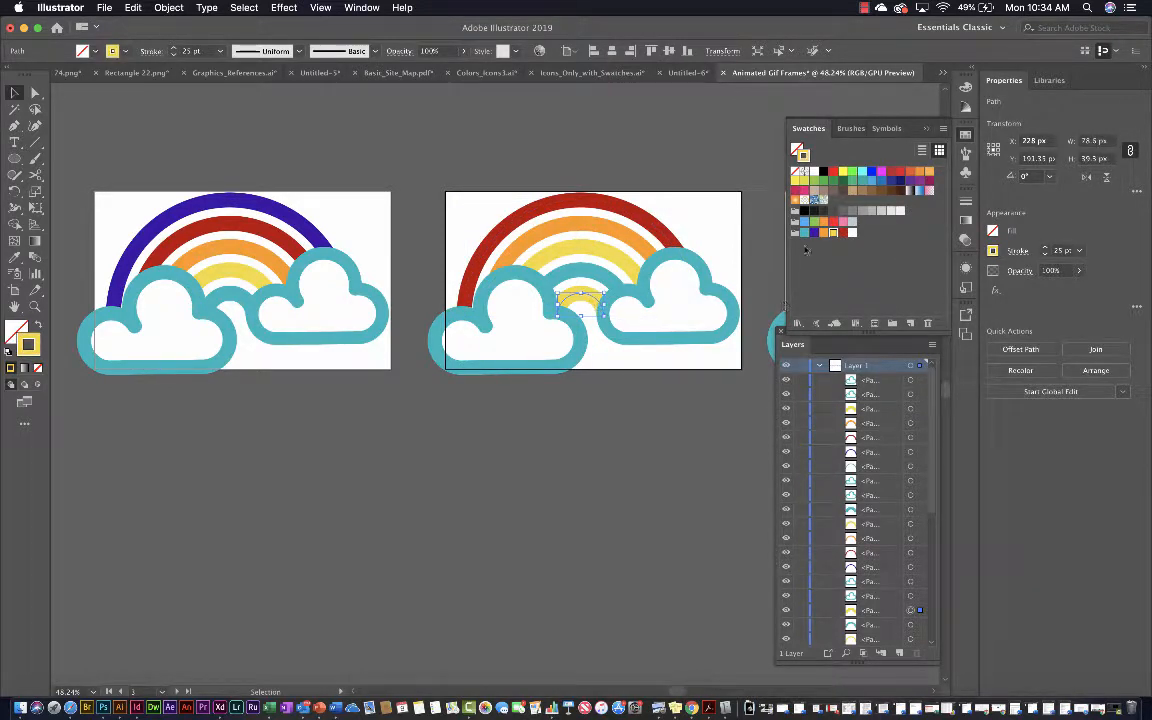
{"action": "left_click", "coordinate": [815, 234]}
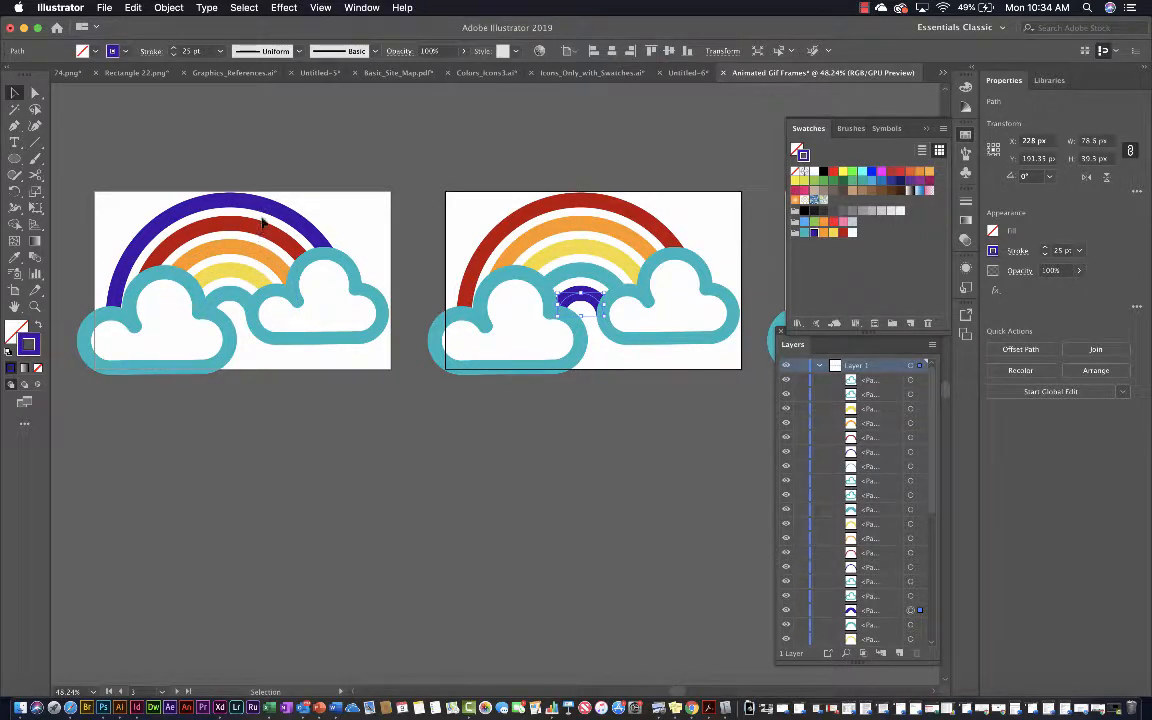
Compare the arc color order of the second and third artboards with the rainbow on the fourth artboard
{"action": "scroll", "coordinate": [470, 380], "scroll_direction": "right", "scroll_amount": 2}
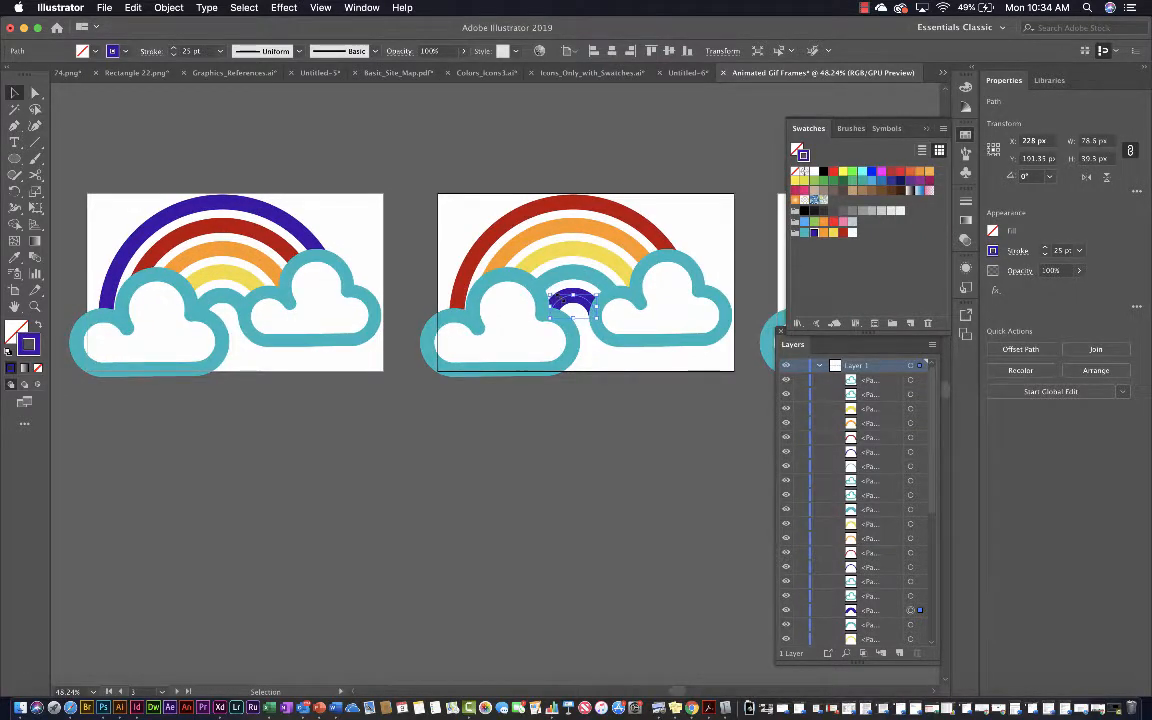
{"action": "scroll", "coordinate": [570, 302], "scroll_direction": "right", "scroll_amount": 6}
{"action": "scroll", "coordinate": [562, 298], "scroll_direction": "right", "scroll_amount": 10}
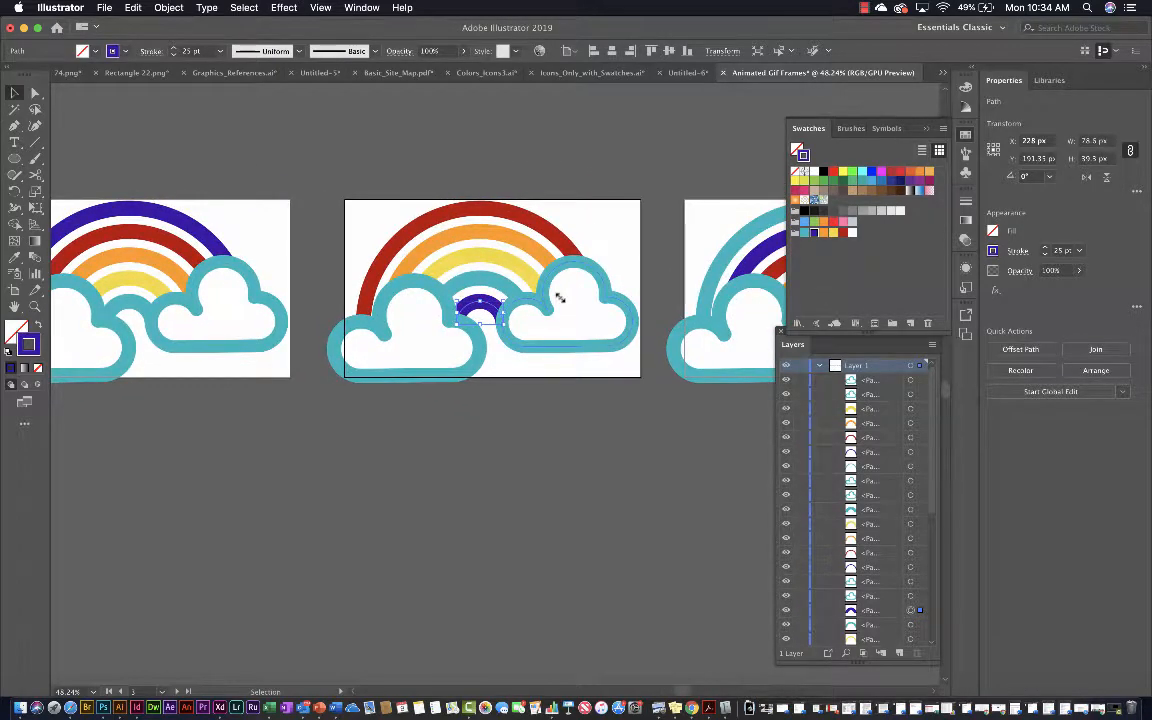
{"action": "scroll", "coordinate": [560, 298], "scroll_direction": "right", "scroll_amount": 2}
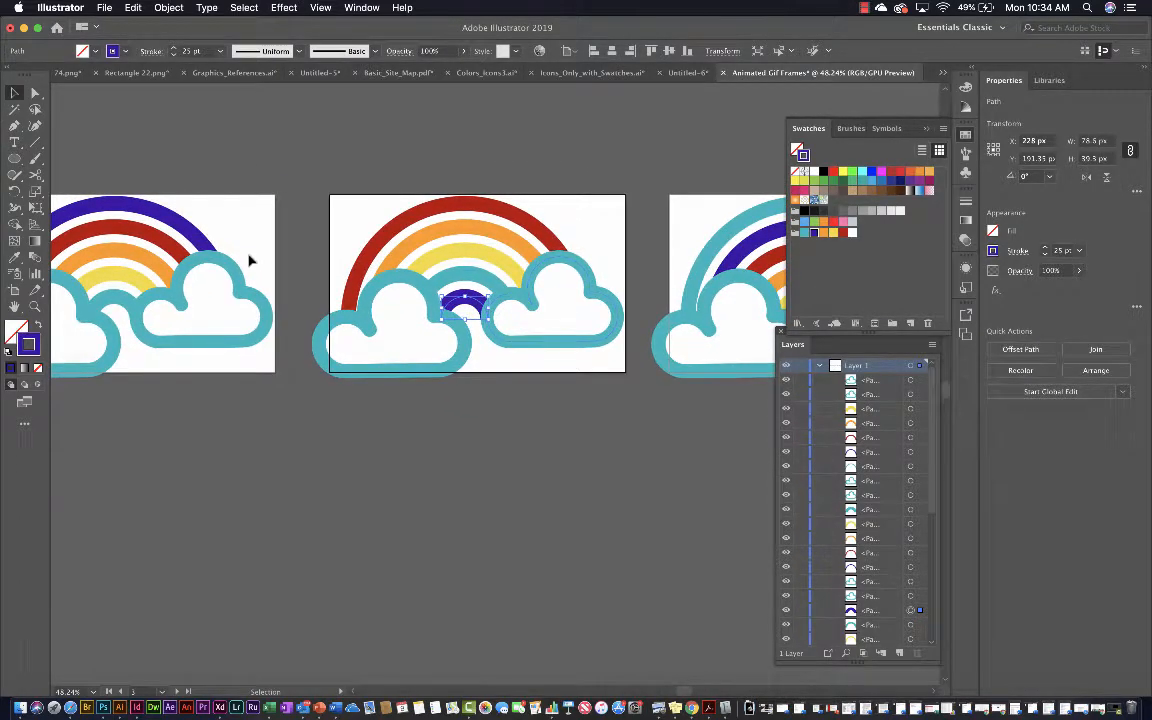
{"action": "scroll", "coordinate": [250, 258], "scroll_direction": "left", "scroll_amount": 8}
{"action": "scroll", "coordinate": [250, 258], "scroll_direction": "right", "scroll_amount": 8}
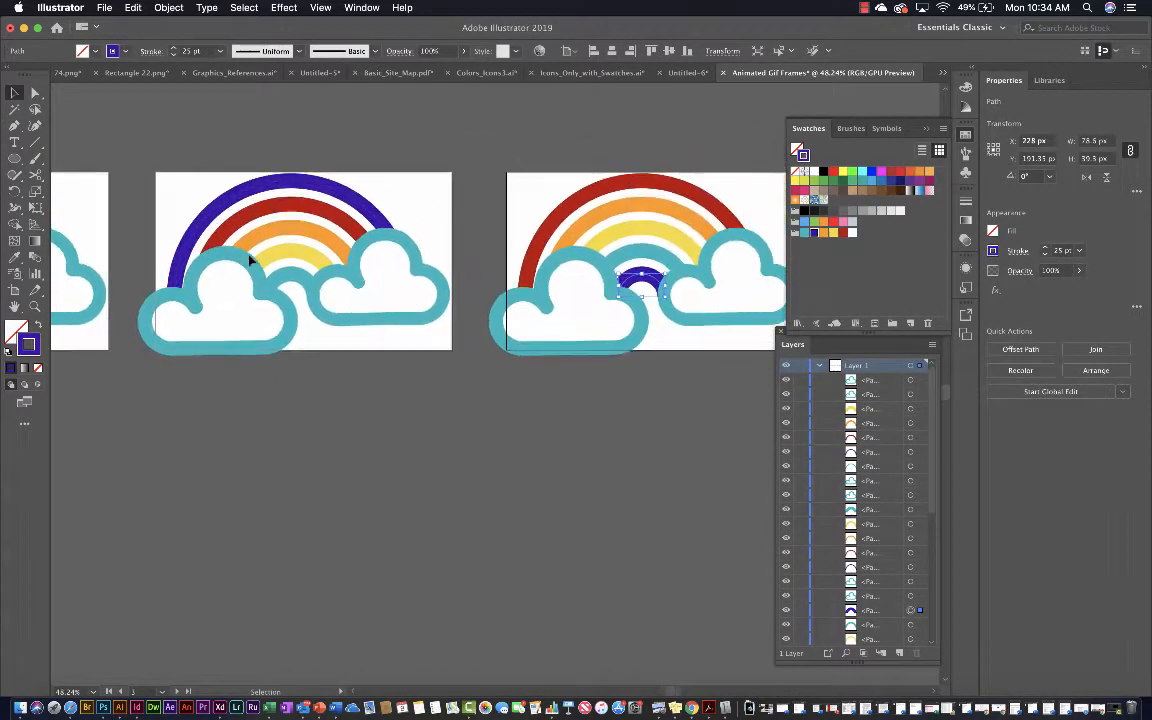
{"action": "scroll", "coordinate": [250, 258], "scroll_direction": "right", "scroll_amount": 4}
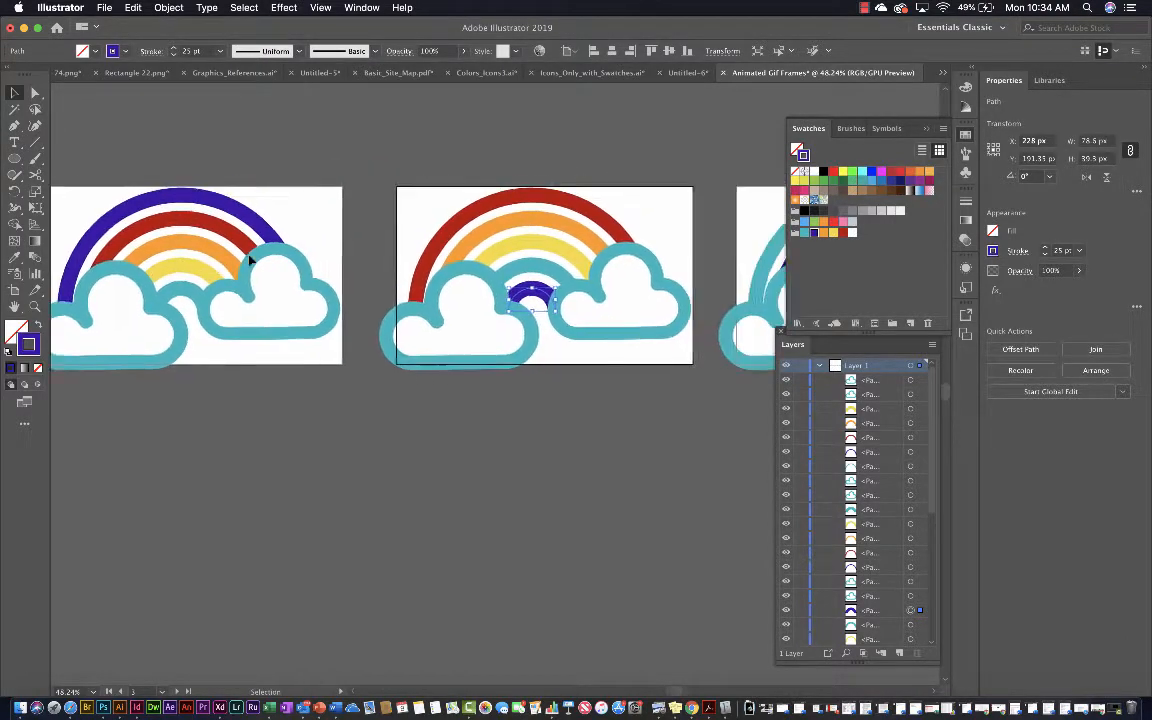
{"action": "scroll", "coordinate": [250, 258], "scroll_direction": "up", "scroll_amount": 1}
{"action": "scroll", "coordinate": [515, 300], "scroll_direction": "right", "scroll_amount": 5}
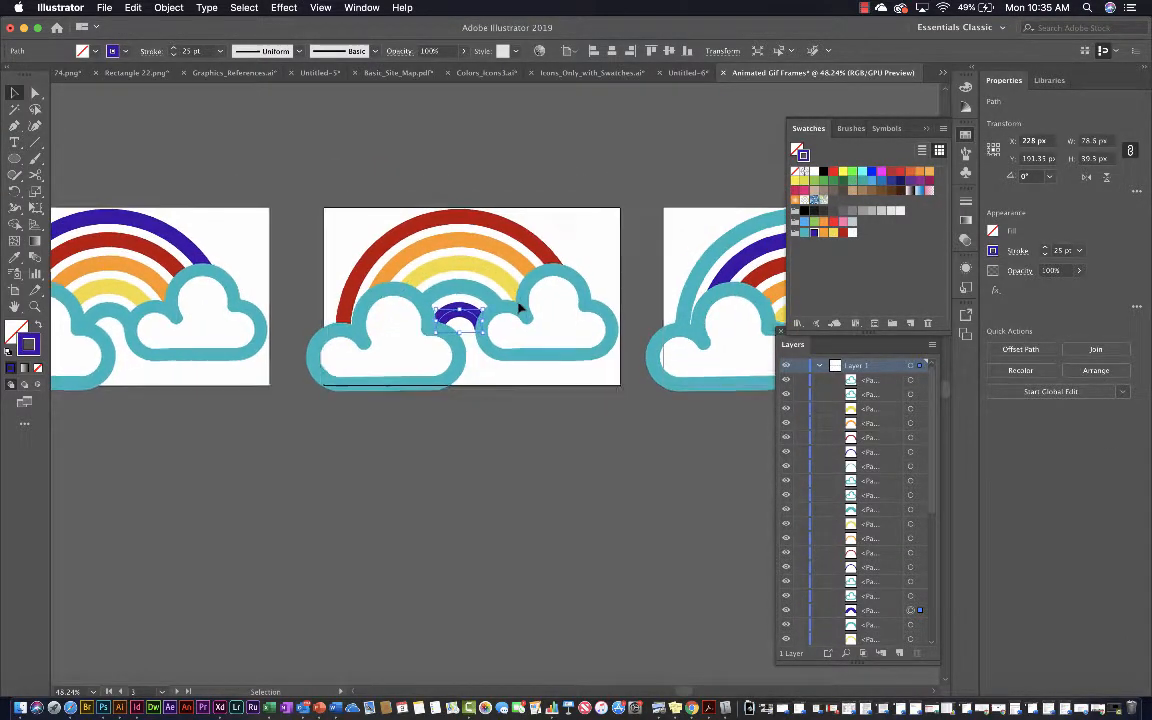
{"action": "scroll", "coordinate": [519, 308], "scroll_direction": "right", "scroll_amount": 2}
{"action": "scroll", "coordinate": [519, 308], "scroll_direction": "up", "scroll_amount": 2}
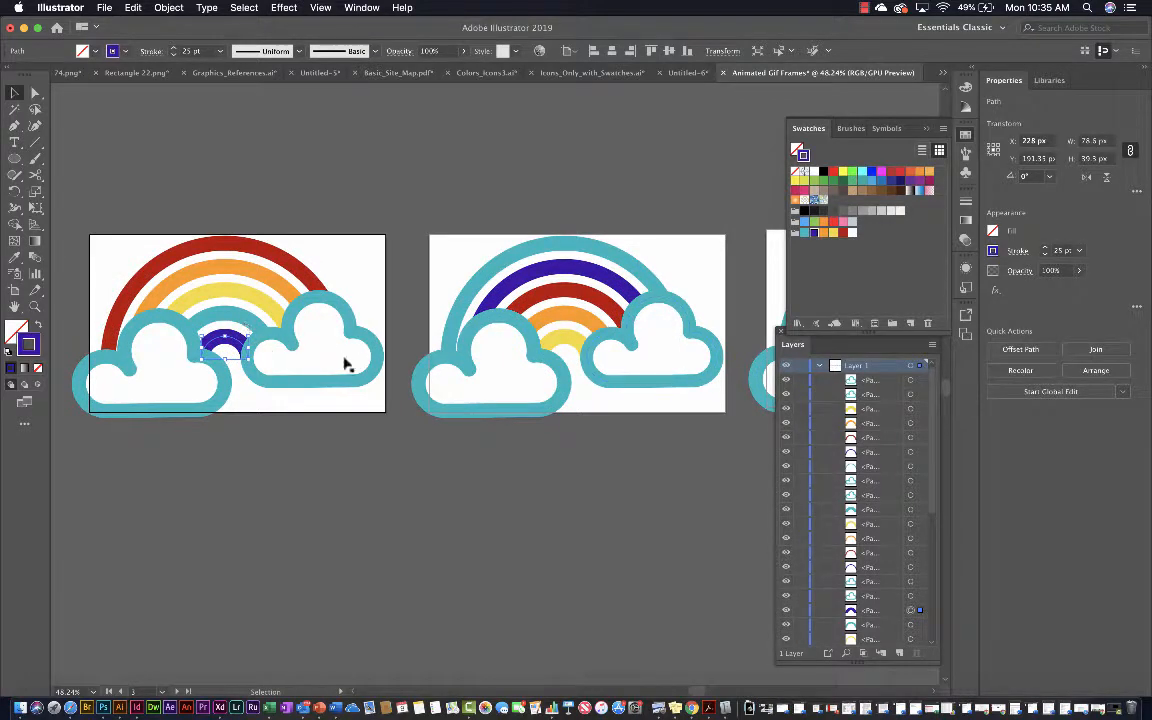
{"action": "scroll", "coordinate": [344, 365], "scroll_direction": "down", "scroll_amount": 2}
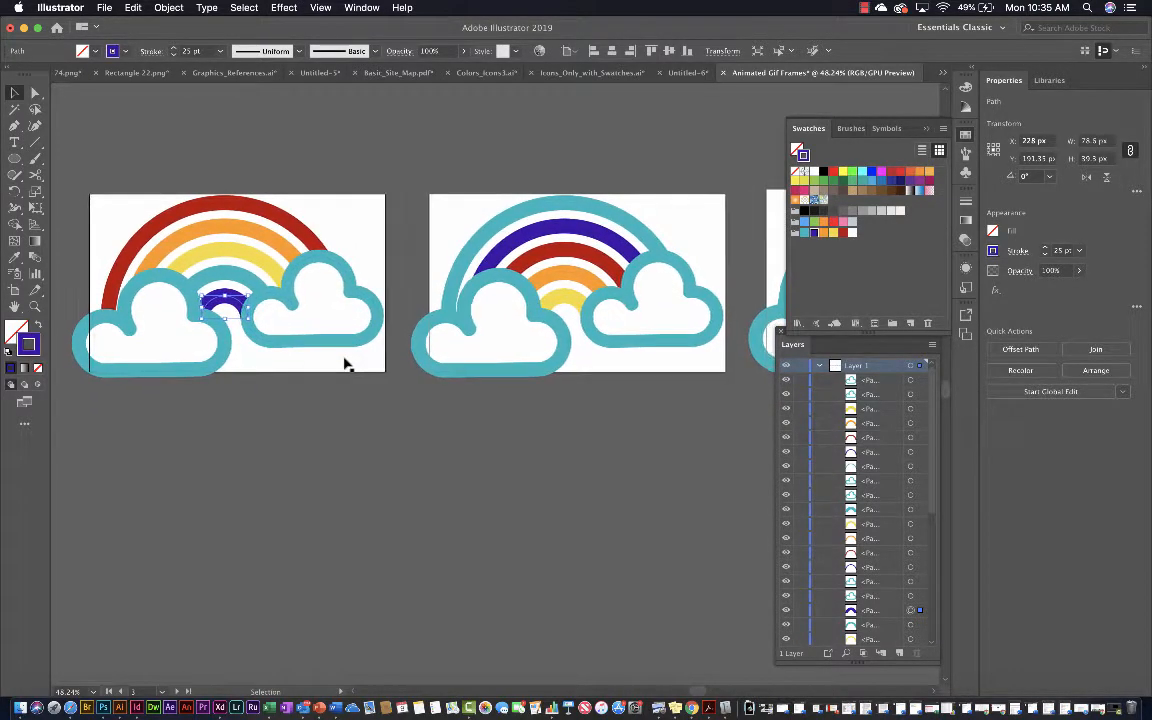
{"action": "scroll", "coordinate": [345, 363], "scroll_direction": "left", "scroll_amount": 3}
{"action": "scroll", "coordinate": [345, 363], "scroll_direction": "up", "scroll_amount": 1}
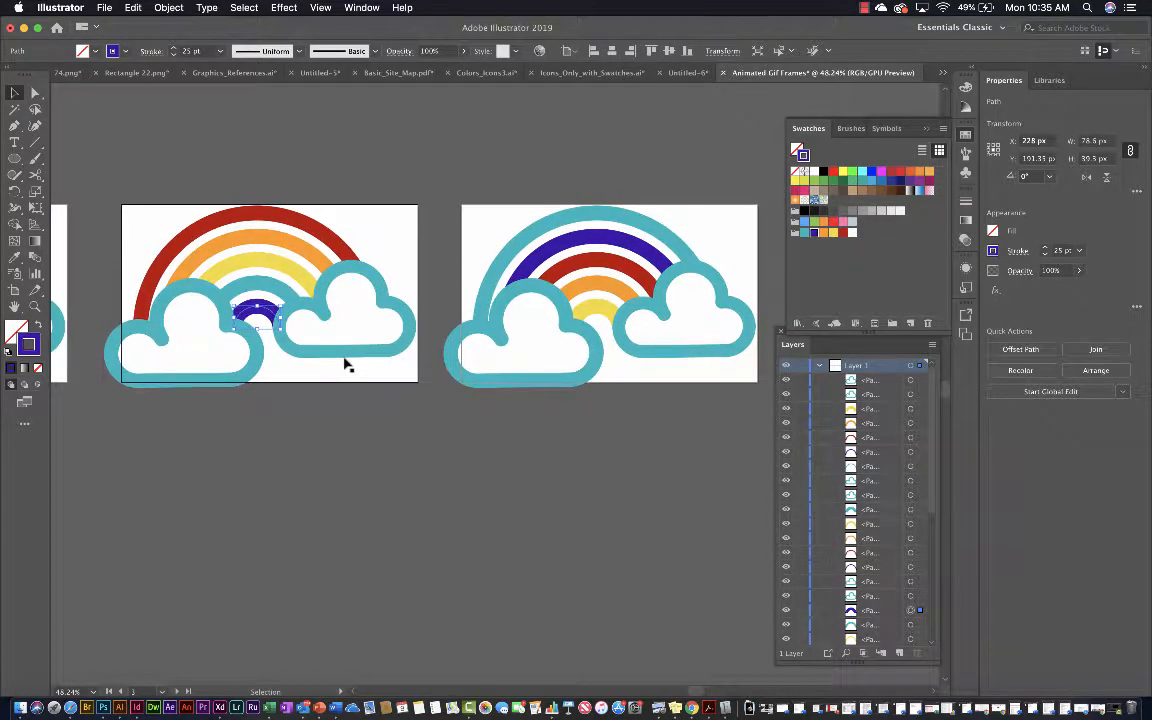
On the fourth artboard, recolor the innermost arc red and the second arc from the inside purple with the group's swatches
{"action": "left_click", "coordinate": [552, 264]}
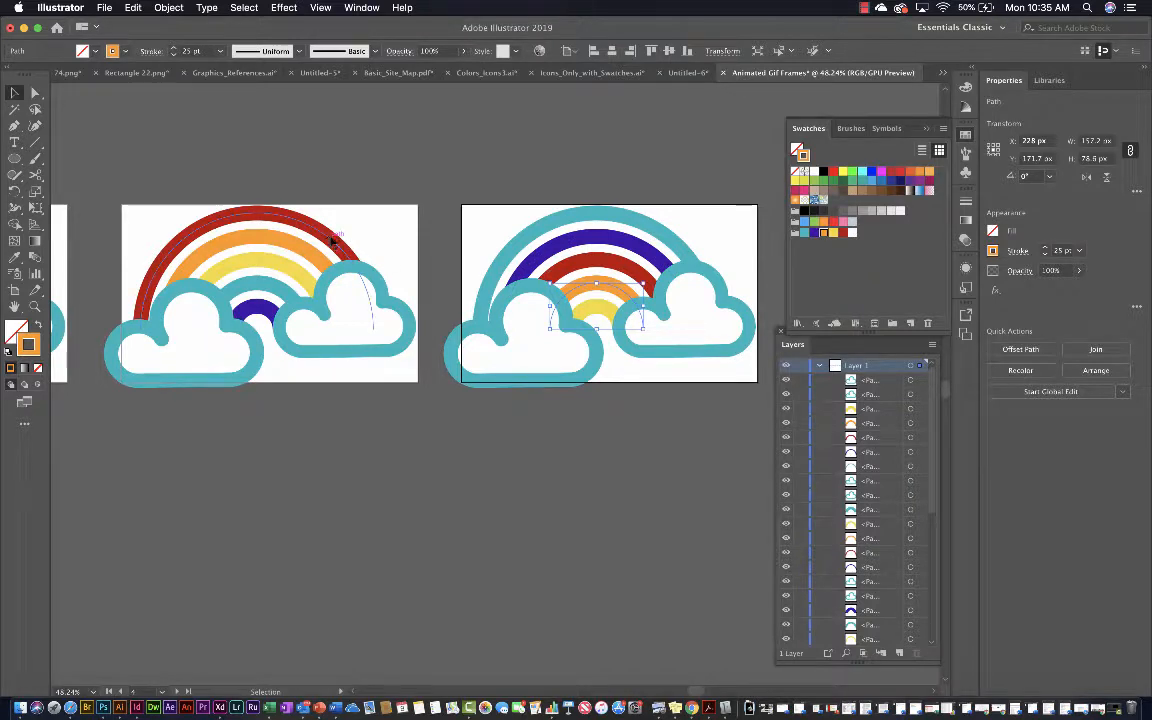
{"action": "left_click", "coordinate": [590, 312]}
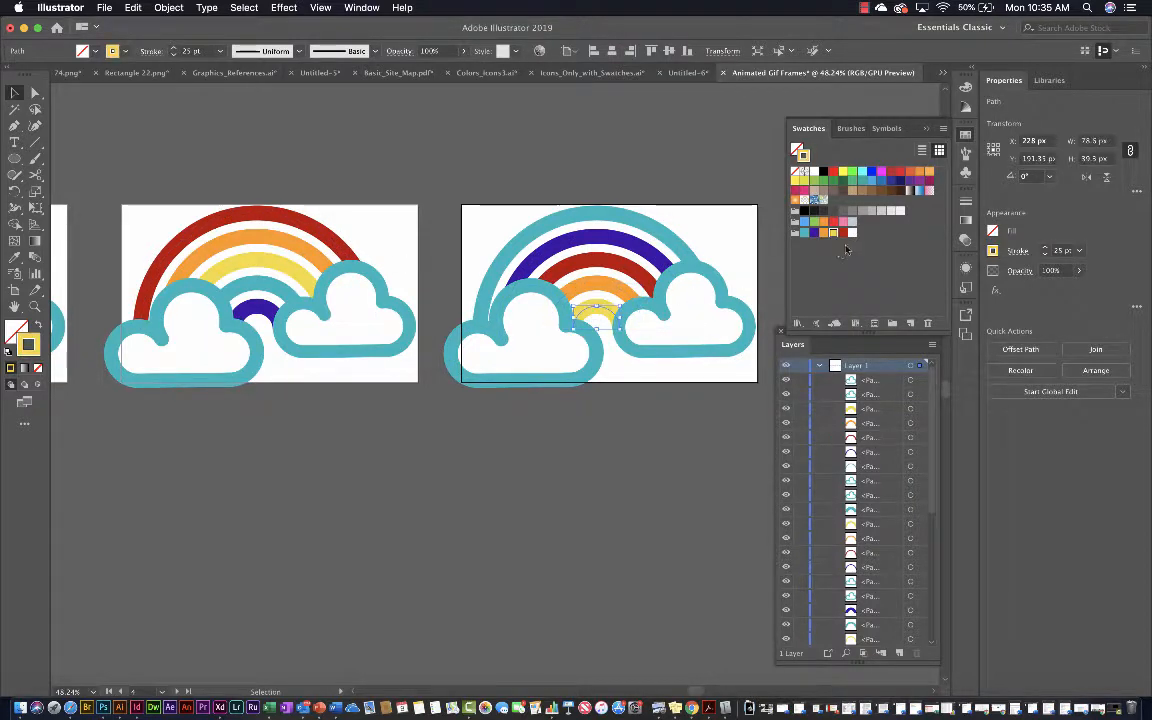
{"action": "left_click", "coordinate": [842, 232]}
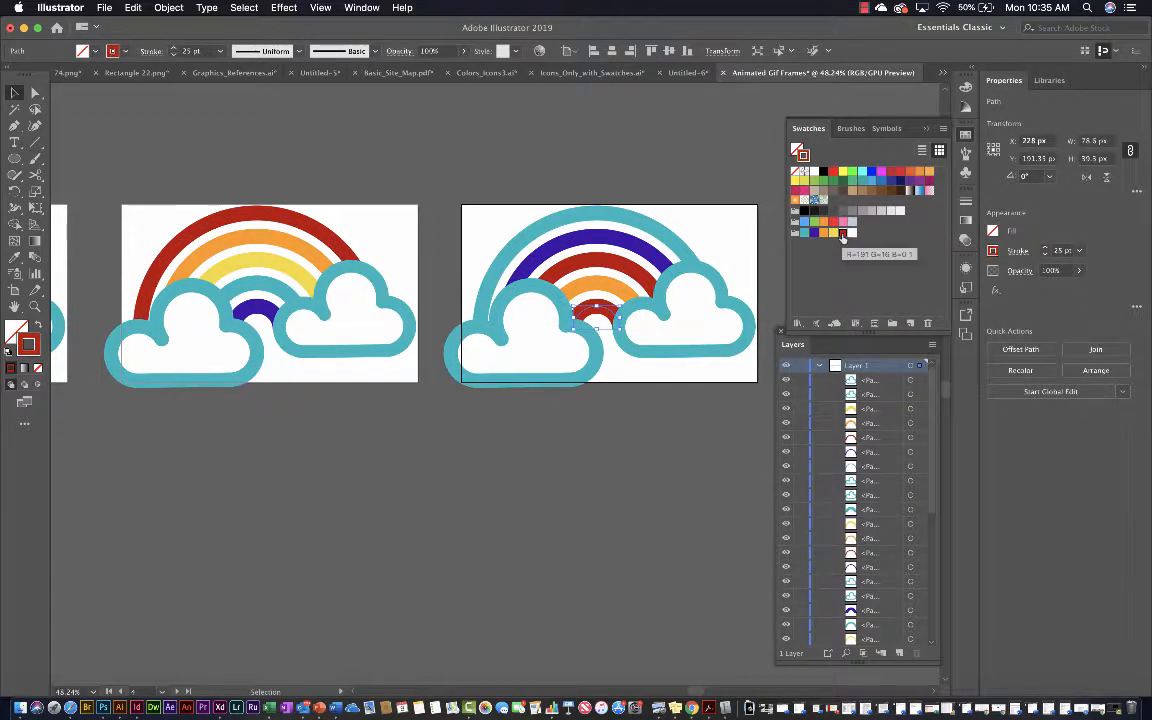
{"action": "left_click", "coordinate": [613, 289]}
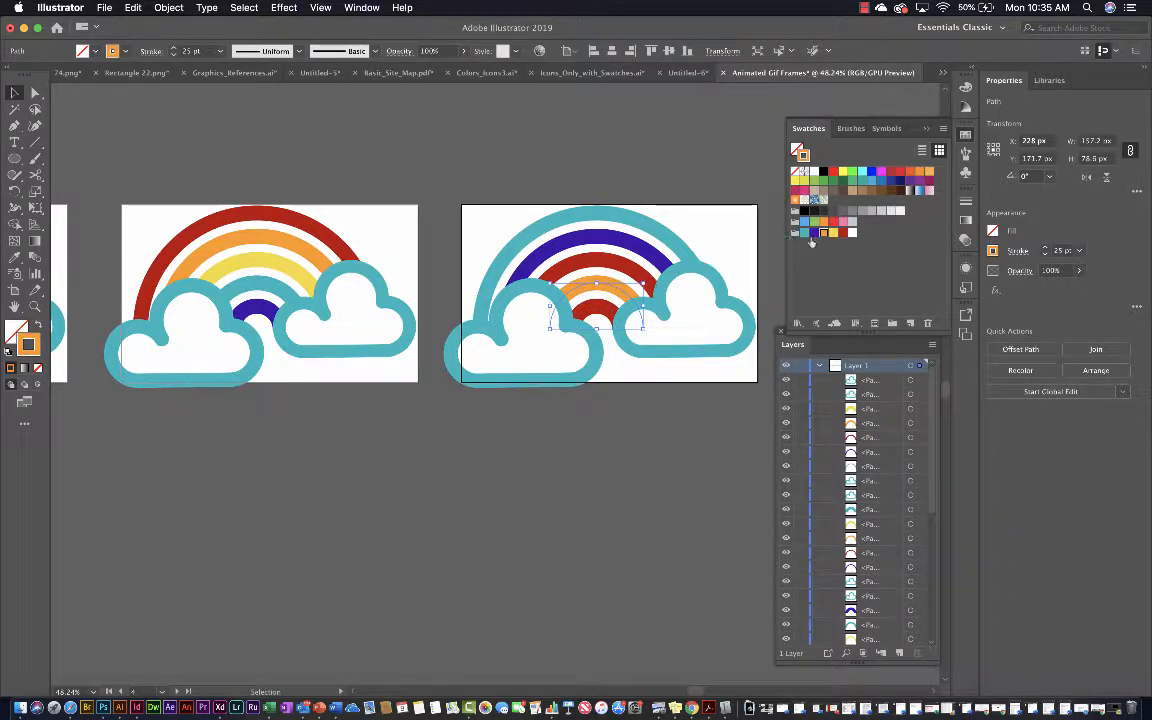
{"action": "left_click", "coordinate": [814, 234]}
On the fourth artboard, recolor the middle arc teal and the second arc from the outside yellow with the group's swatches
{"action": "left_click", "coordinate": [607, 264]}
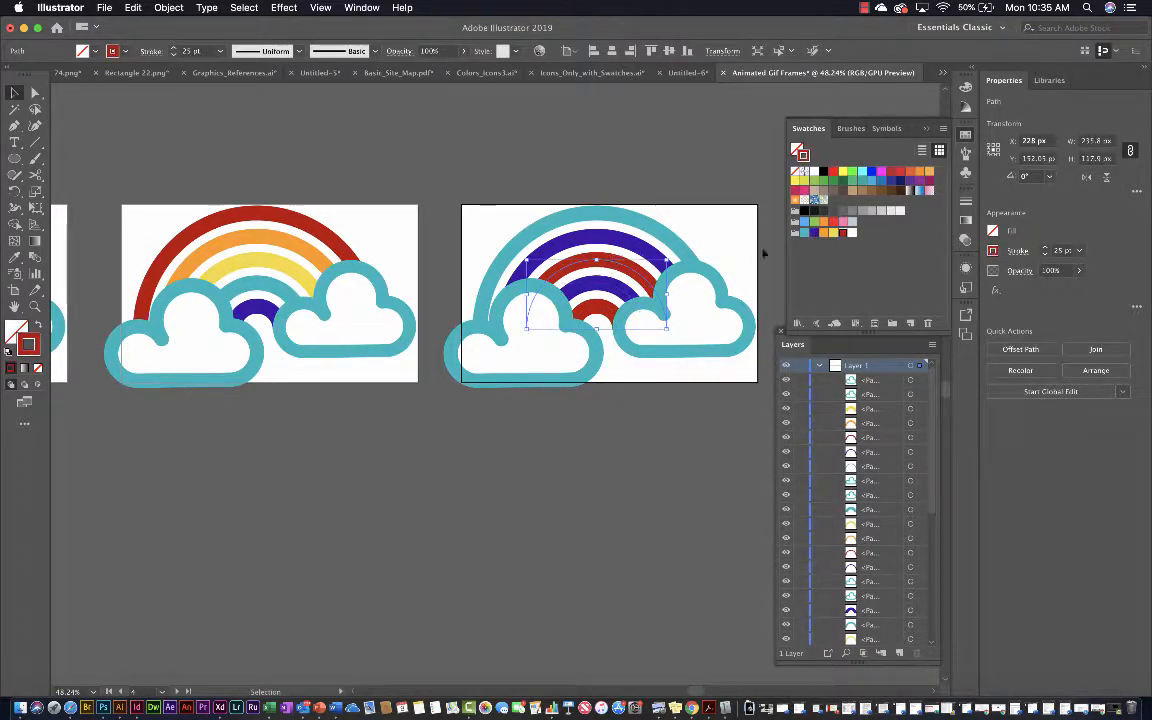
{"action": "left_click", "coordinate": [805, 232]}
{"action": "left_click", "coordinate": [616, 248]}
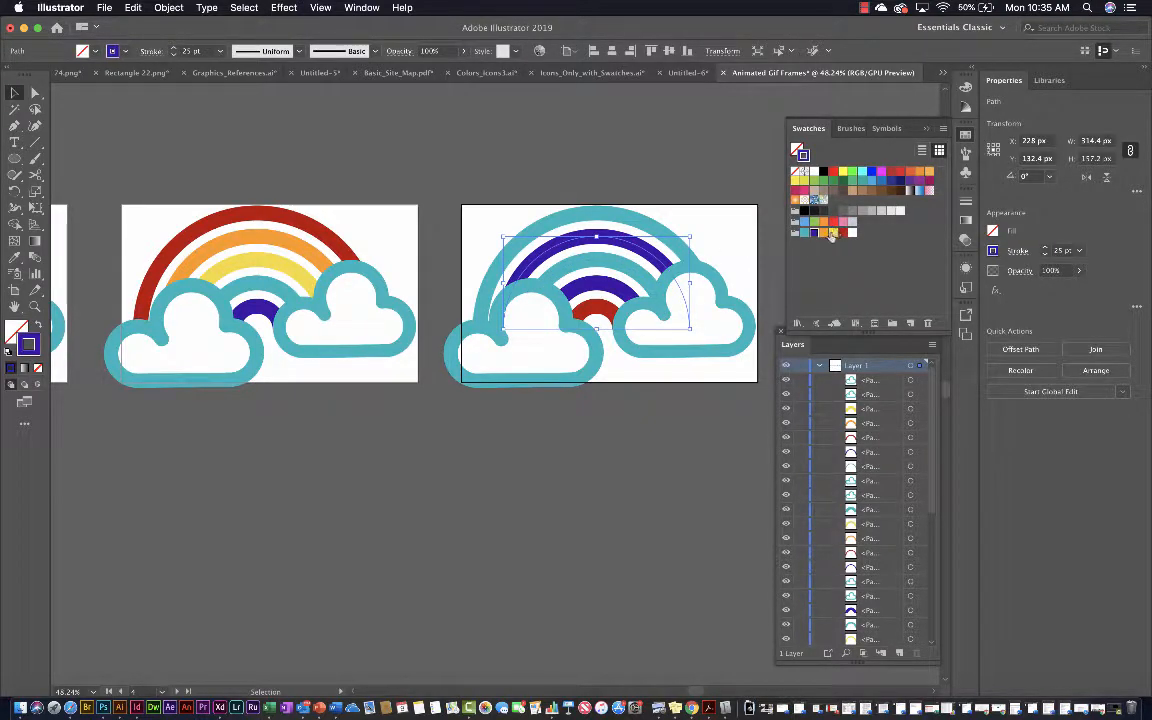
{"action": "left_click", "coordinate": [832, 233]}
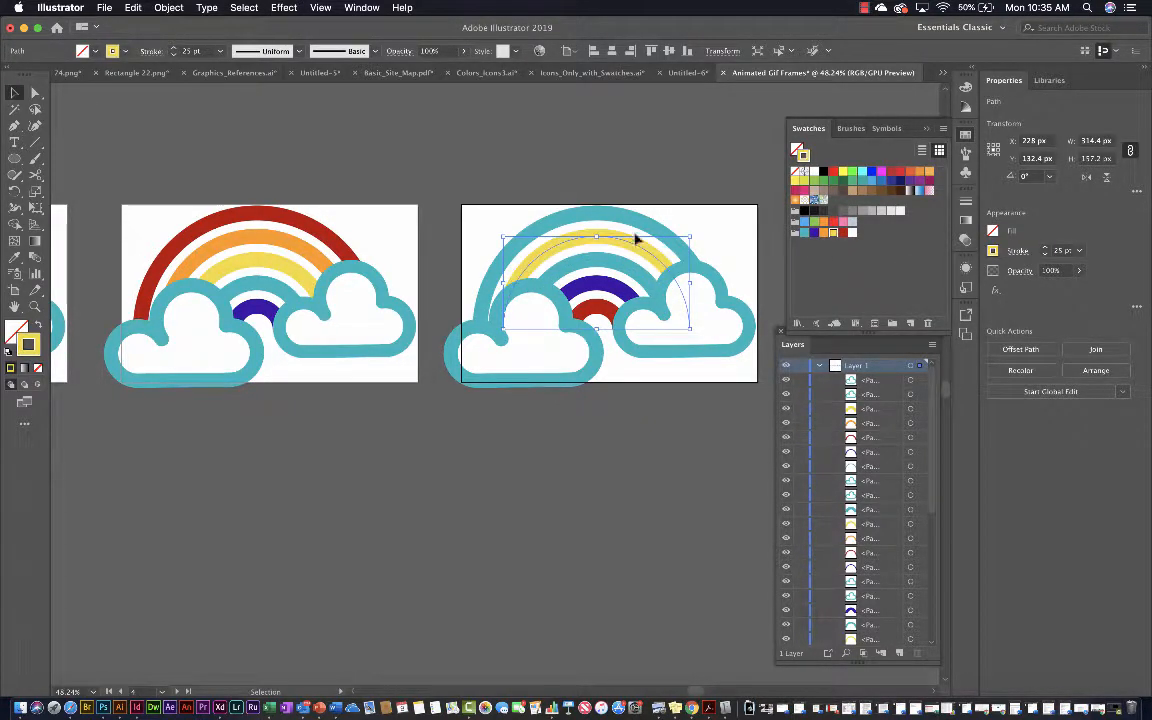
Recolor the stroke of the outermost arc on the fourth artboard with the group's orange swatch and deselect it
{"action": "left_click", "coordinate": [645, 222]}
{"action": "left_click", "coordinate": [823, 233]}
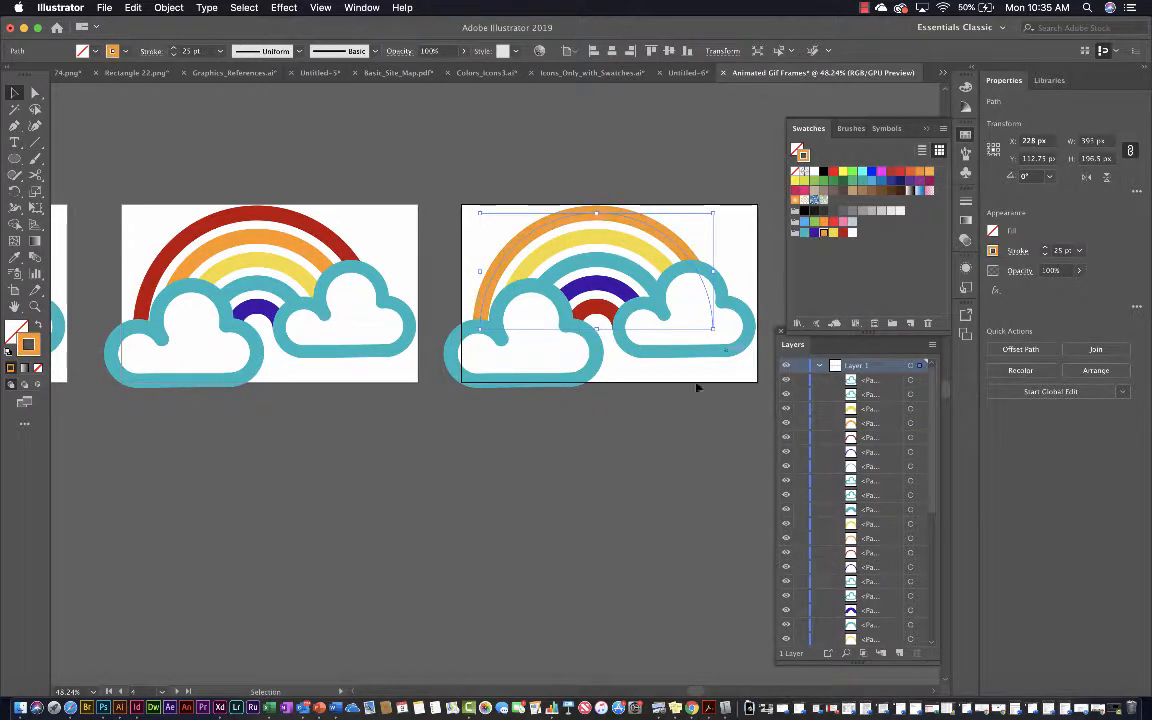
{"action": "left_click", "coordinate": [569, 427]}
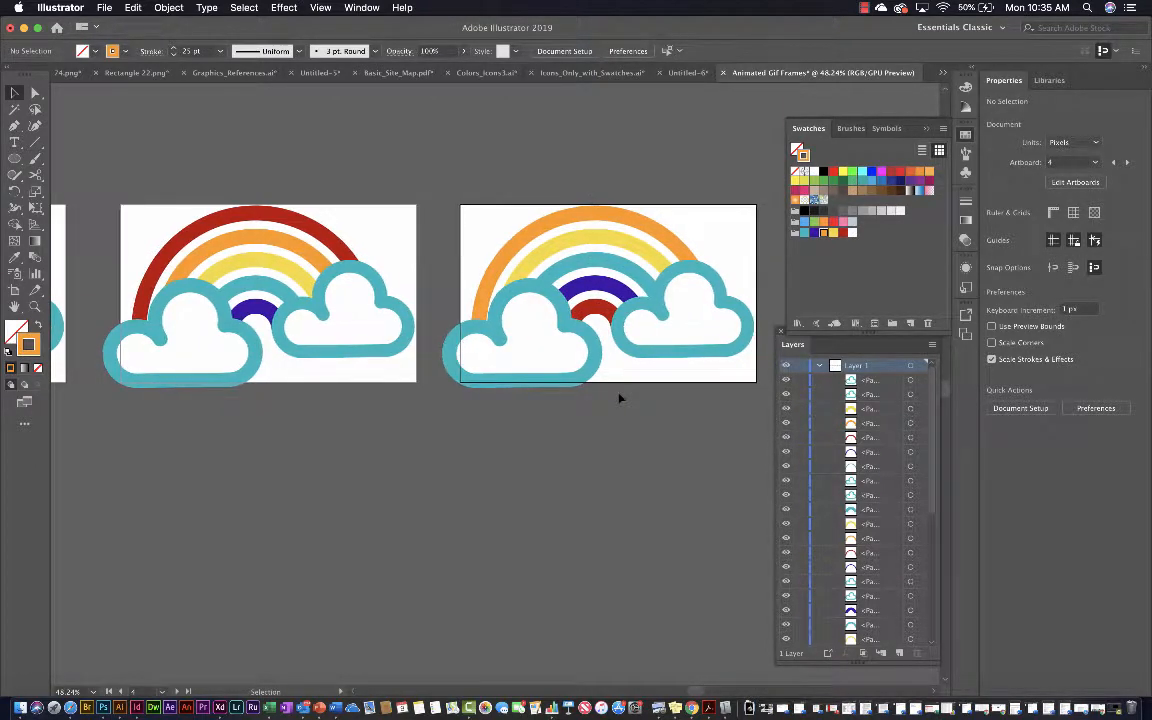
On the fifth artboard, recolor the innermost arc orange and the second arc from the inside red with the group's swatches
{"action": "scroll", "coordinate": [619, 398], "scroll_direction": "right", "scroll_amount": 3}
{"action": "scroll", "coordinate": [619, 398], "scroll_direction": "right", "scroll_amount": 4}
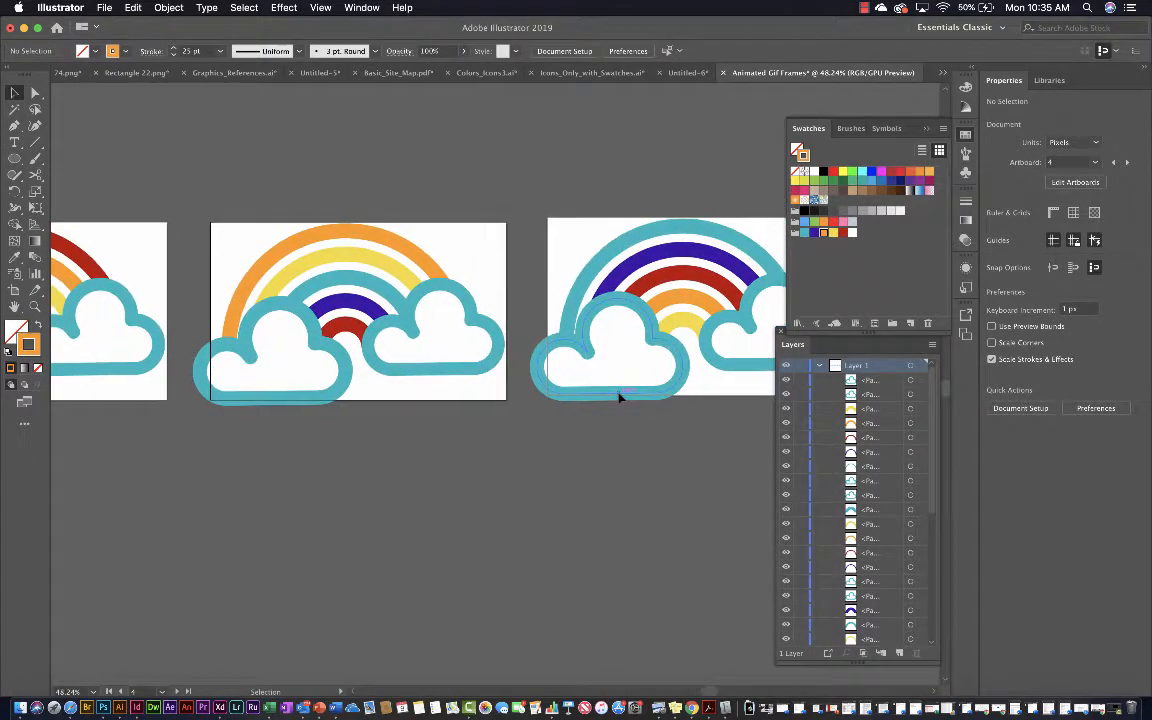
{"action": "scroll", "coordinate": [619, 398], "scroll_direction": "left", "scroll_amount": 4}
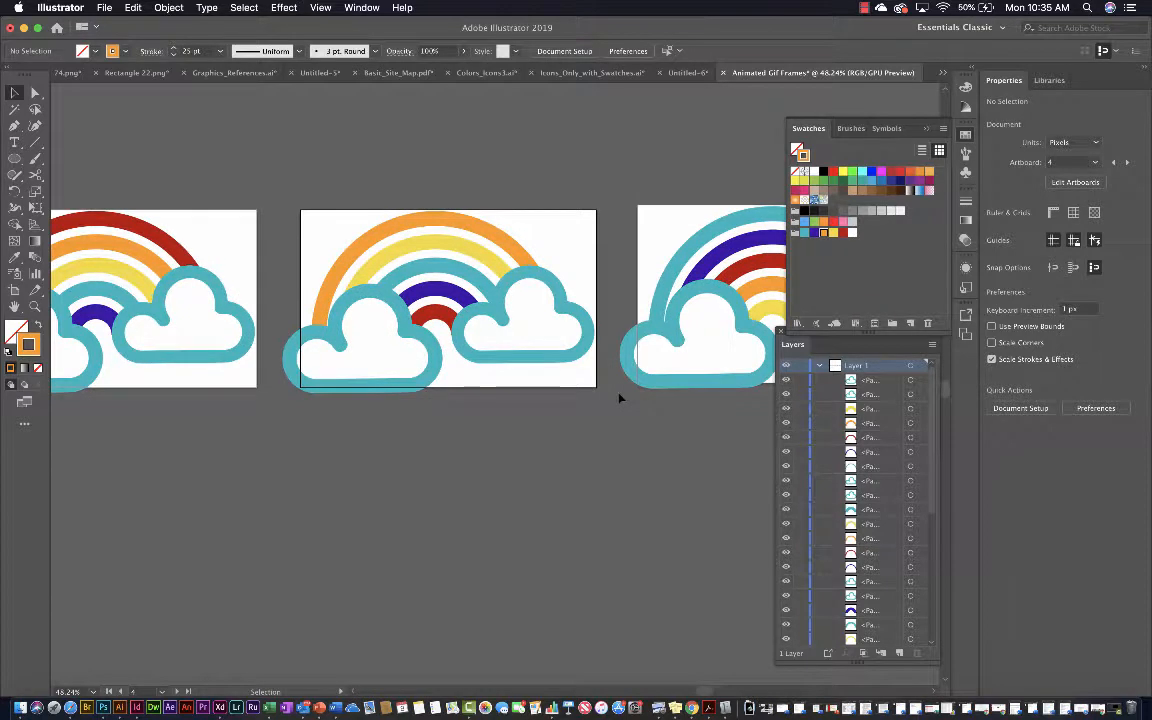
{"action": "scroll", "coordinate": [619, 398], "scroll_direction": "right", "scroll_amount": 2}
{"action": "scroll", "coordinate": [619, 398], "scroll_direction": "right", "scroll_amount": 1}
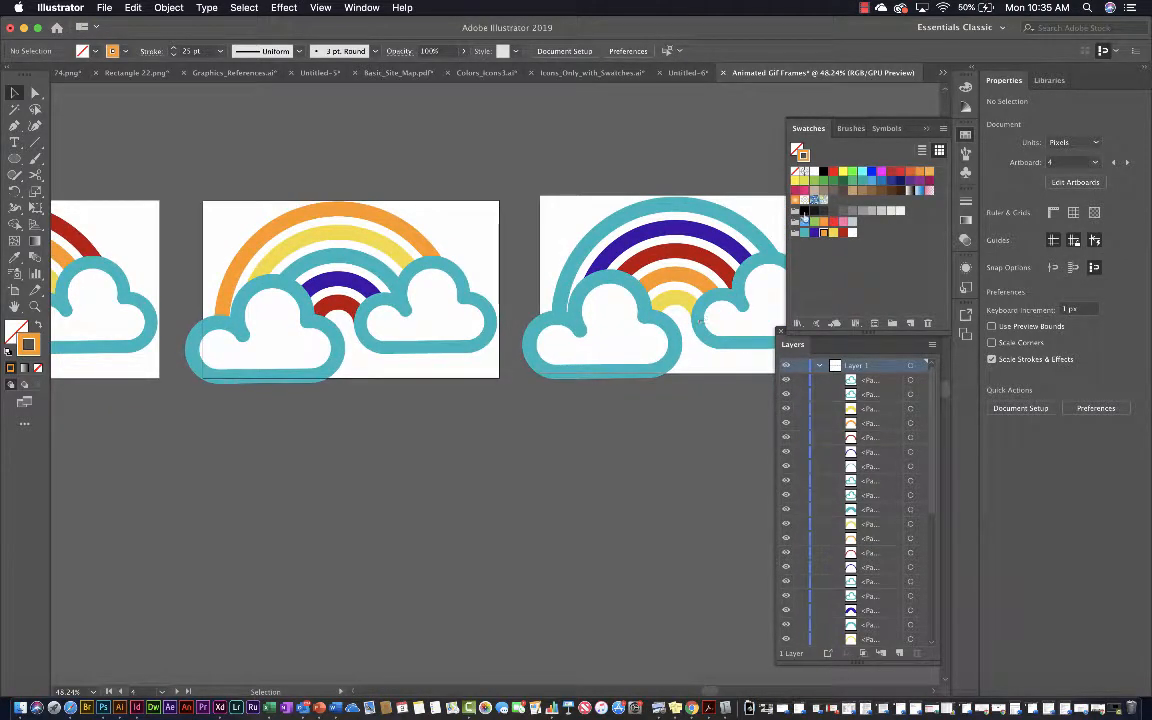
{"action": "left_click_drag", "start_coordinate": [824, 233], "coordinate": [676, 302]}
{"action": "scroll", "coordinate": [419, 252], "scroll_direction": "right", "scroll_amount": 2}
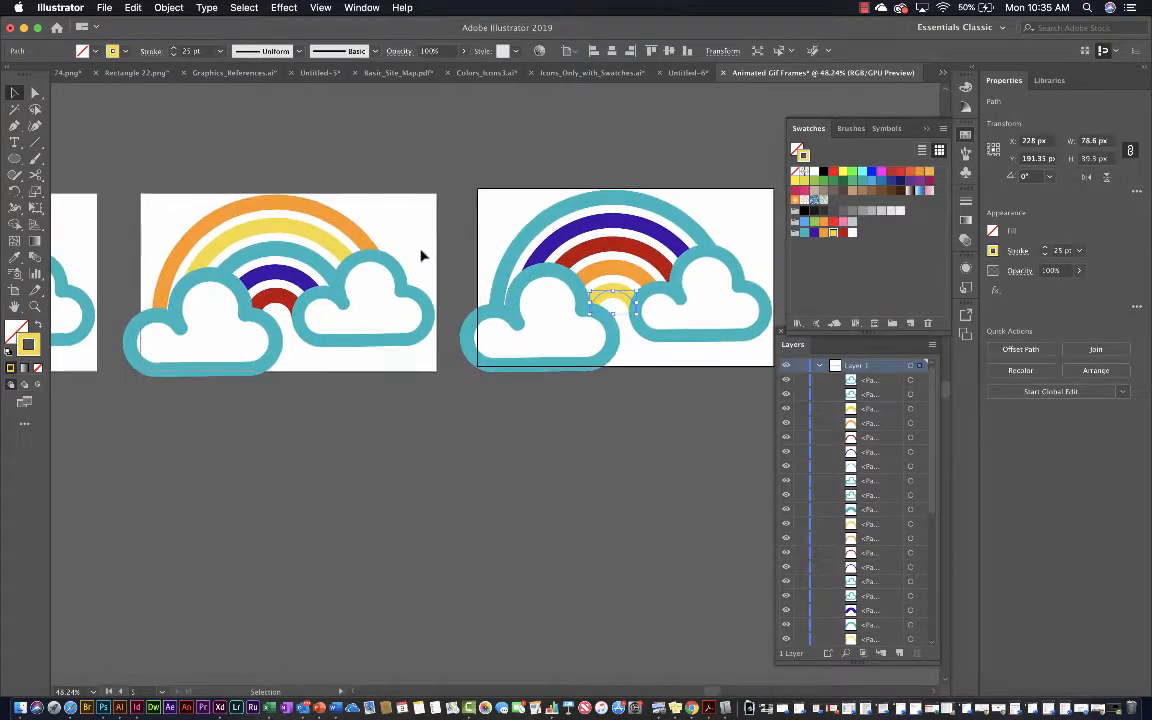
{"action": "left_click", "coordinate": [824, 233]}
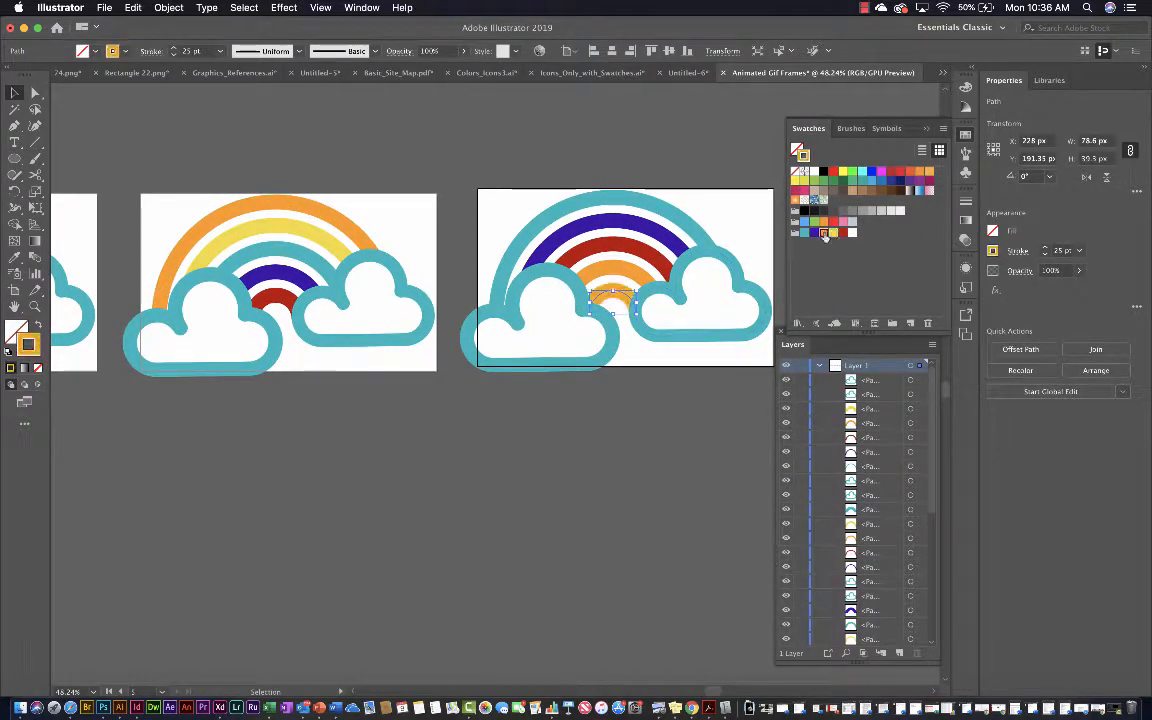
{"action": "left_click", "coordinate": [634, 279]}
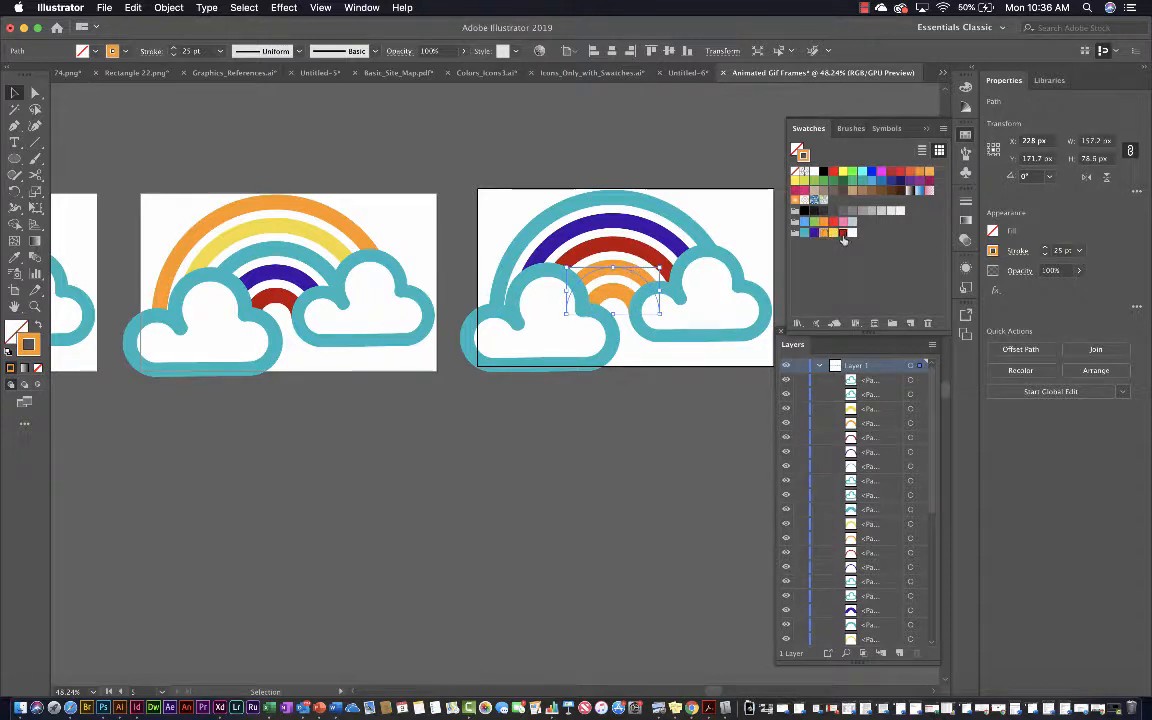
{"action": "left_click", "coordinate": [843, 234]}
On the fifth artboard, recolor the middle arc purple and the second arc from the outside teal with the group's swatches
{"action": "left_click", "coordinate": [662, 266]}
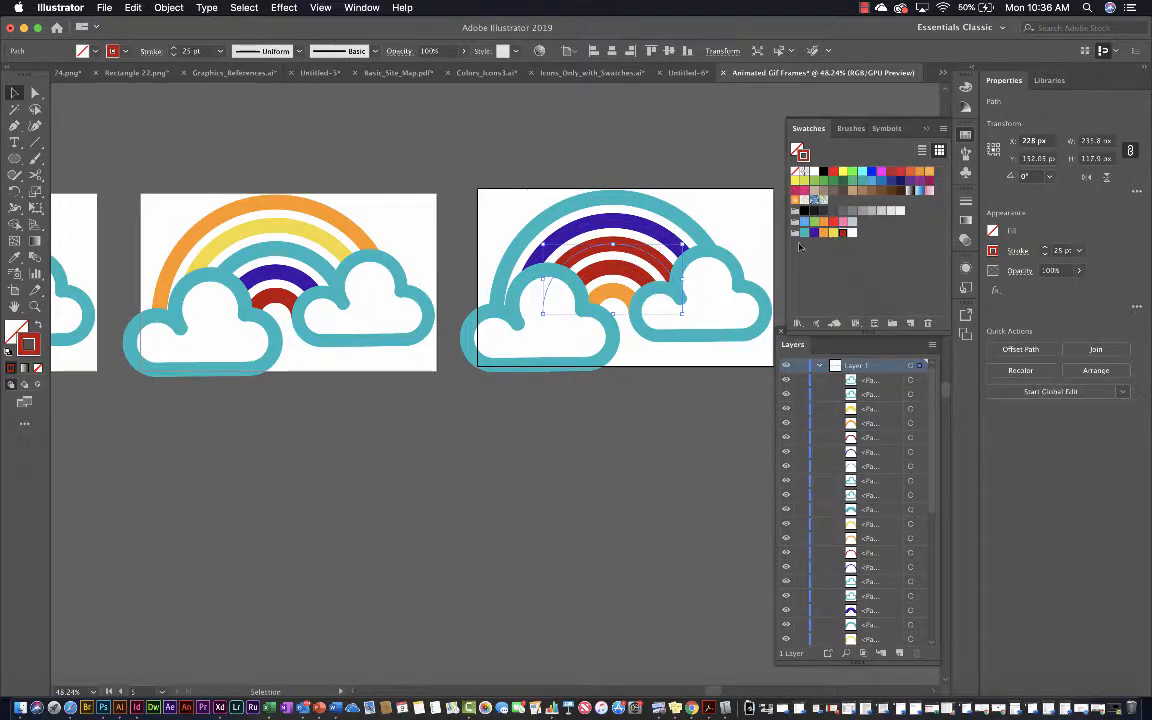
{"action": "left_click", "coordinate": [814, 233]}
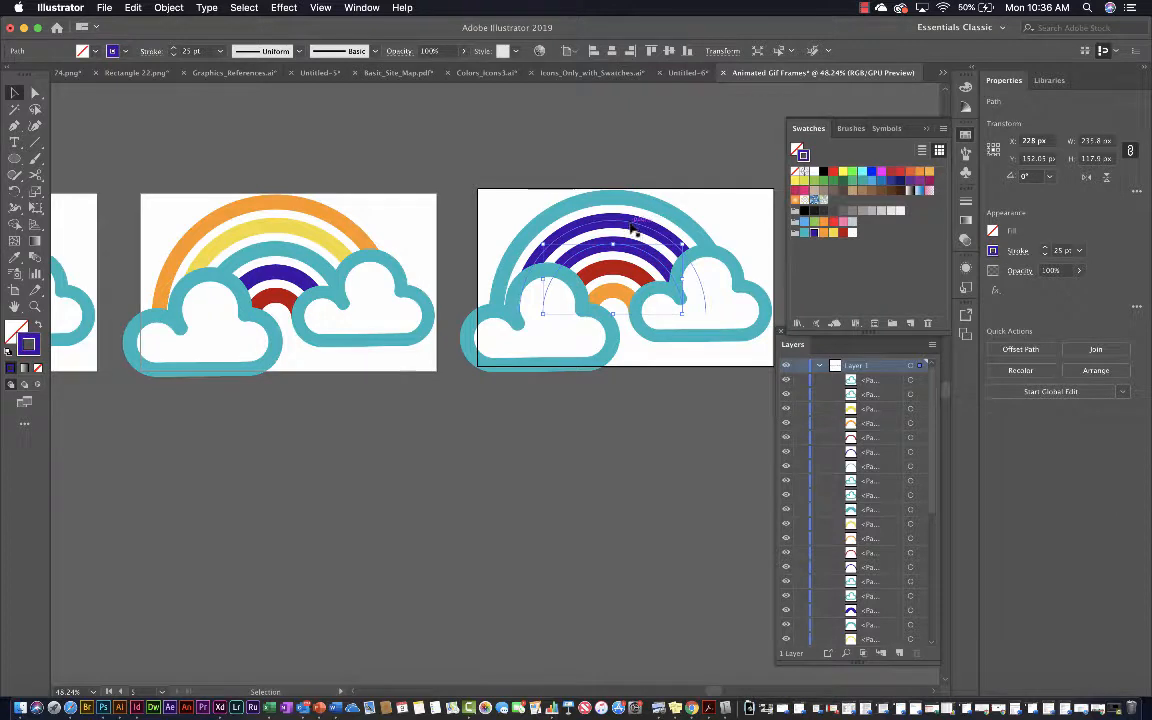
{"action": "left_click", "coordinate": [632, 228]}
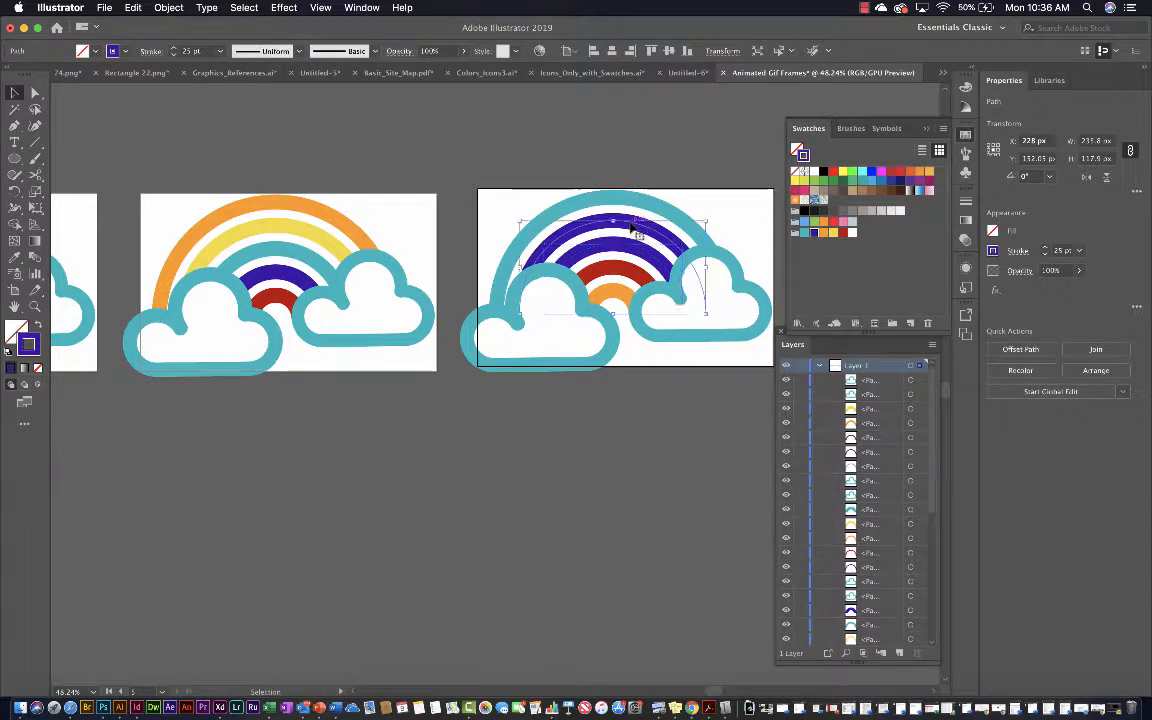
{"action": "left_click", "coordinate": [804, 234]}
Recolor the stroke of the outermost arc on the fifth artboard with the group's yellow swatch
{"action": "left_click", "coordinate": [674, 216]}
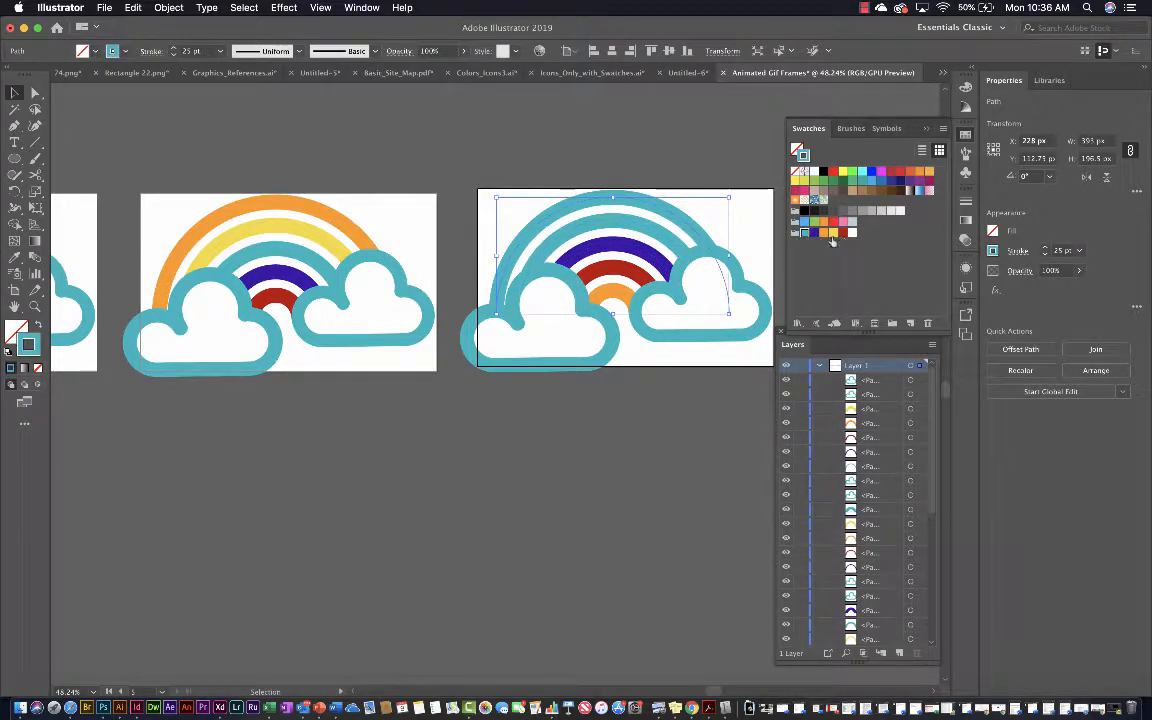
{"action": "left_click", "coordinate": [833, 233]}
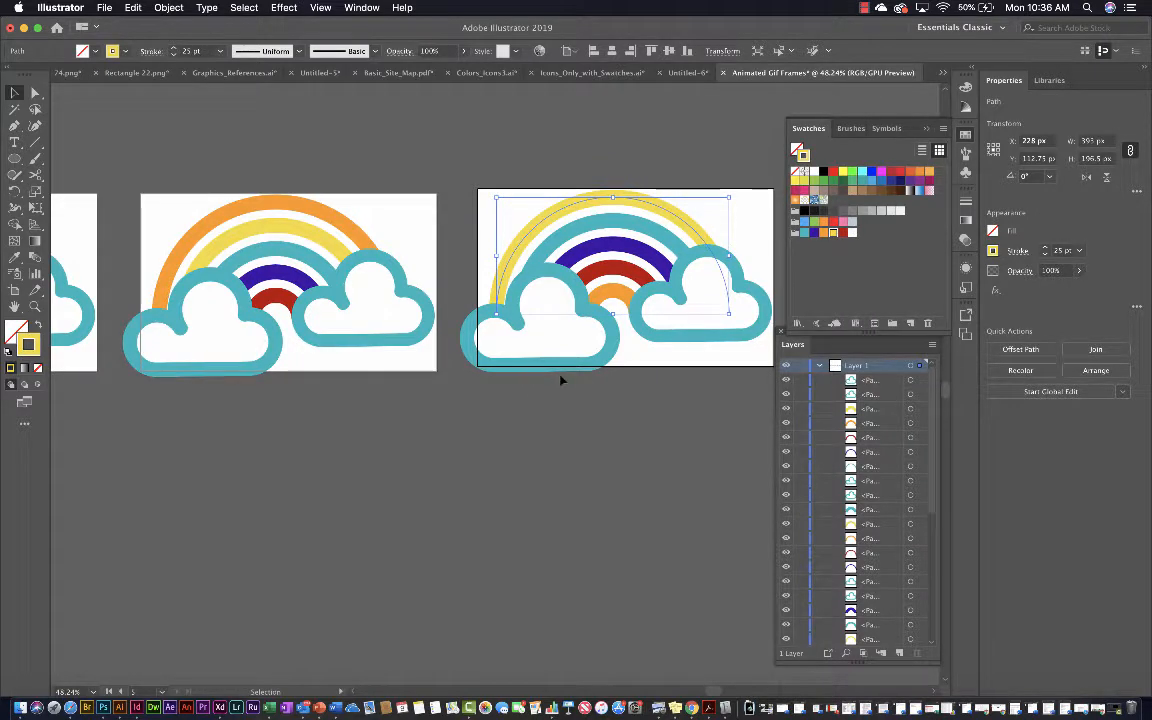
{"action": "left_click", "coordinate": [391, 265]}
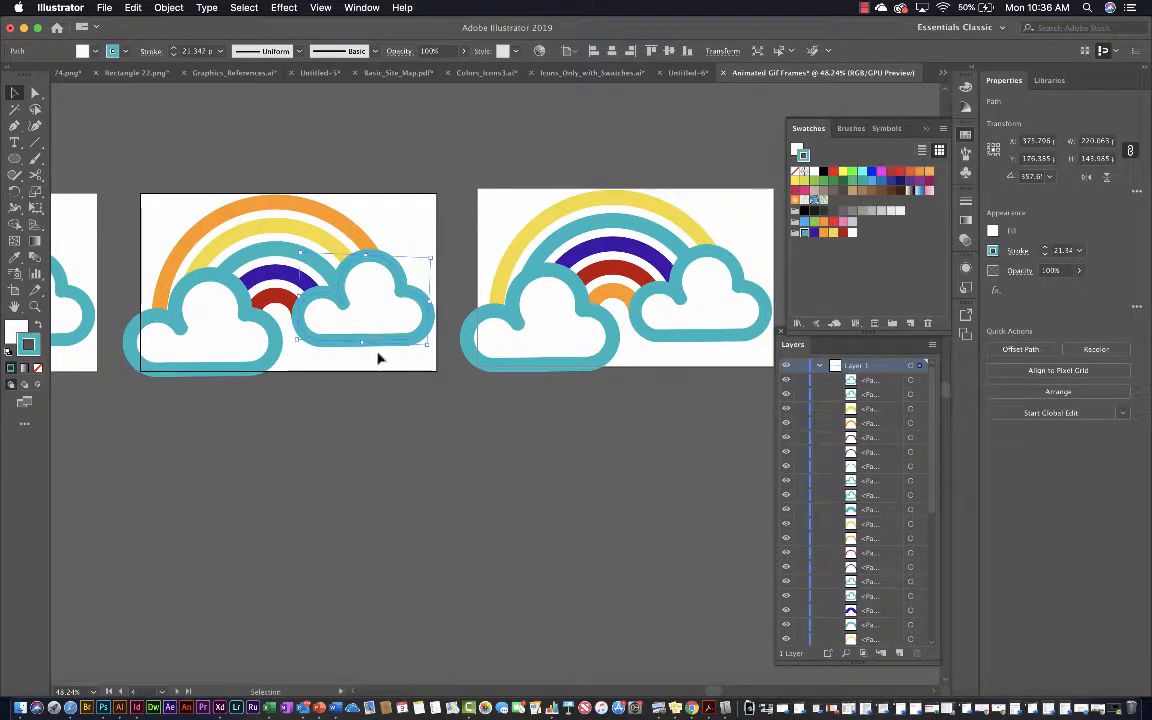
Review the arc color order of the rainbows across all five artboards together
{"action": "scroll", "coordinate": [389, 444], "scroll_direction": "down", "scroll_amount": 4}
{"action": "scroll", "coordinate": [389, 444], "scroll_direction": "left", "scroll_amount": 5}
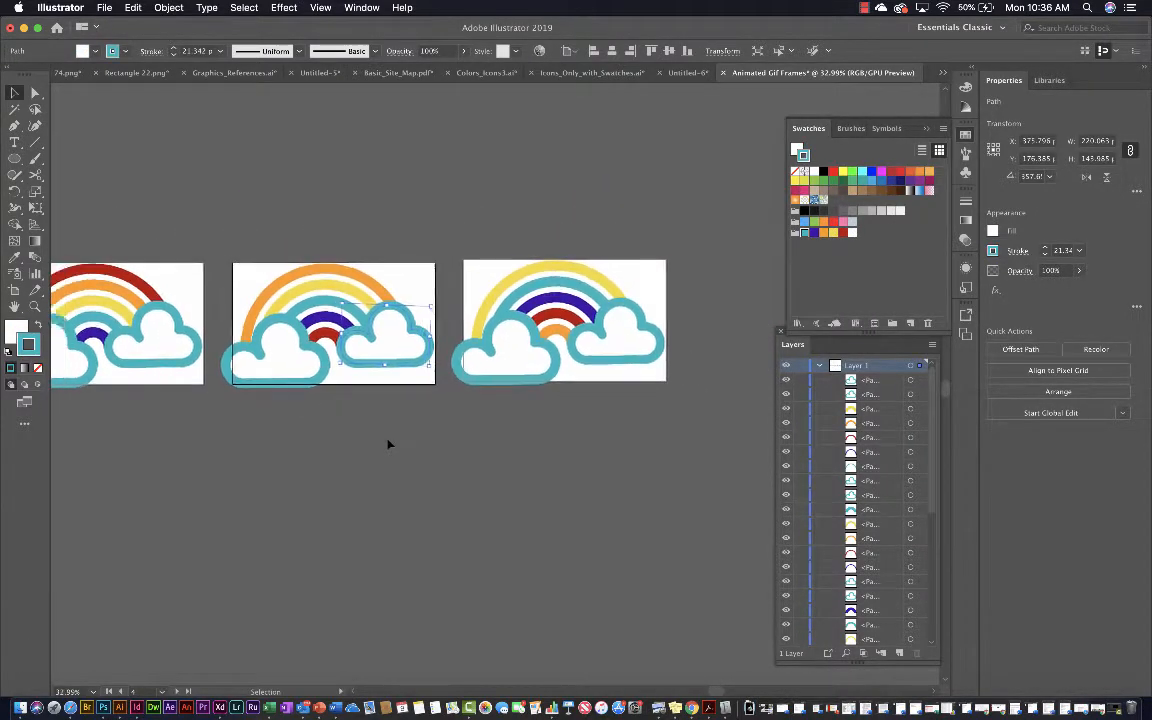
{"action": "scroll", "coordinate": [381, 455], "scroll_direction": "down", "scroll_amount": 5}
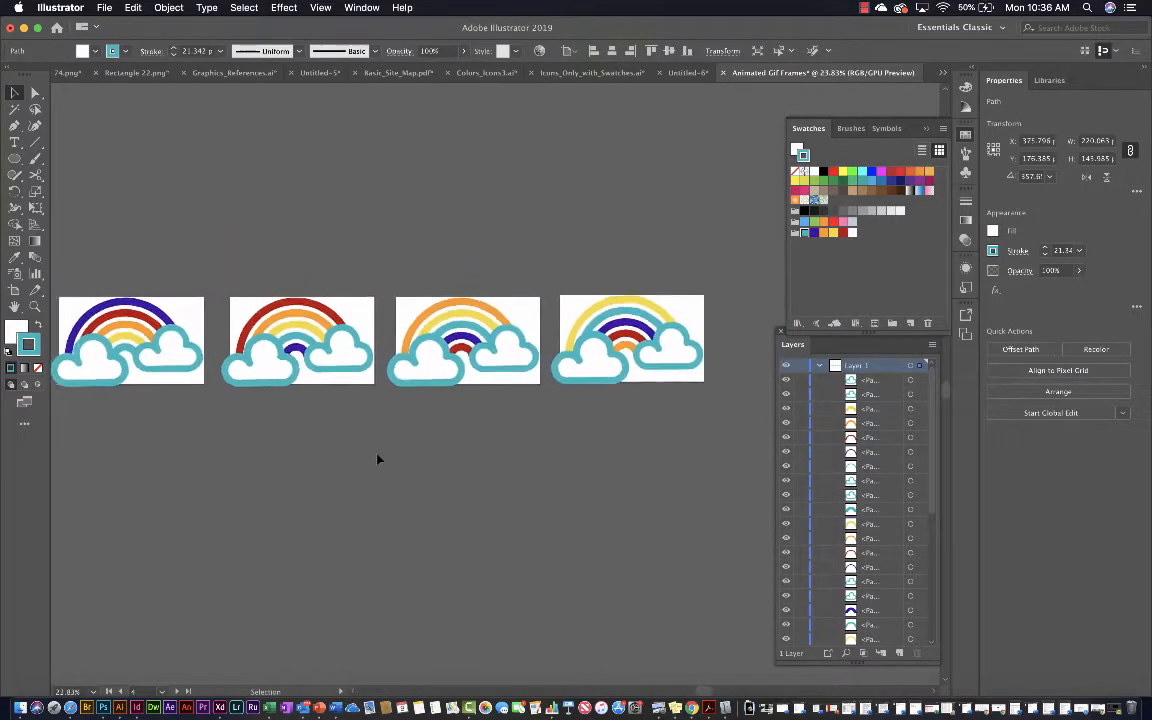
{"action": "scroll", "coordinate": [378, 459], "scroll_direction": "down", "scroll_amount": 1}
{"action": "scroll", "coordinate": [378, 459], "scroll_direction": "down", "scroll_amount": 3}
{"action": "scroll", "coordinate": [378, 459], "scroll_direction": "left", "scroll_amount": 2}
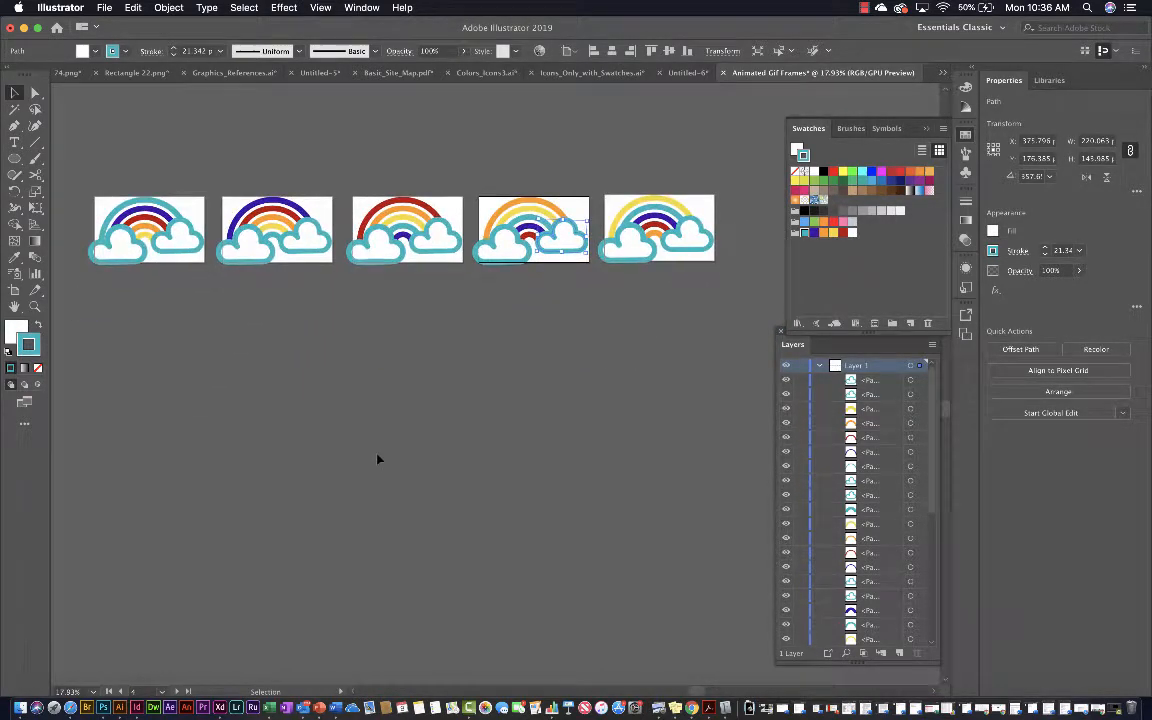
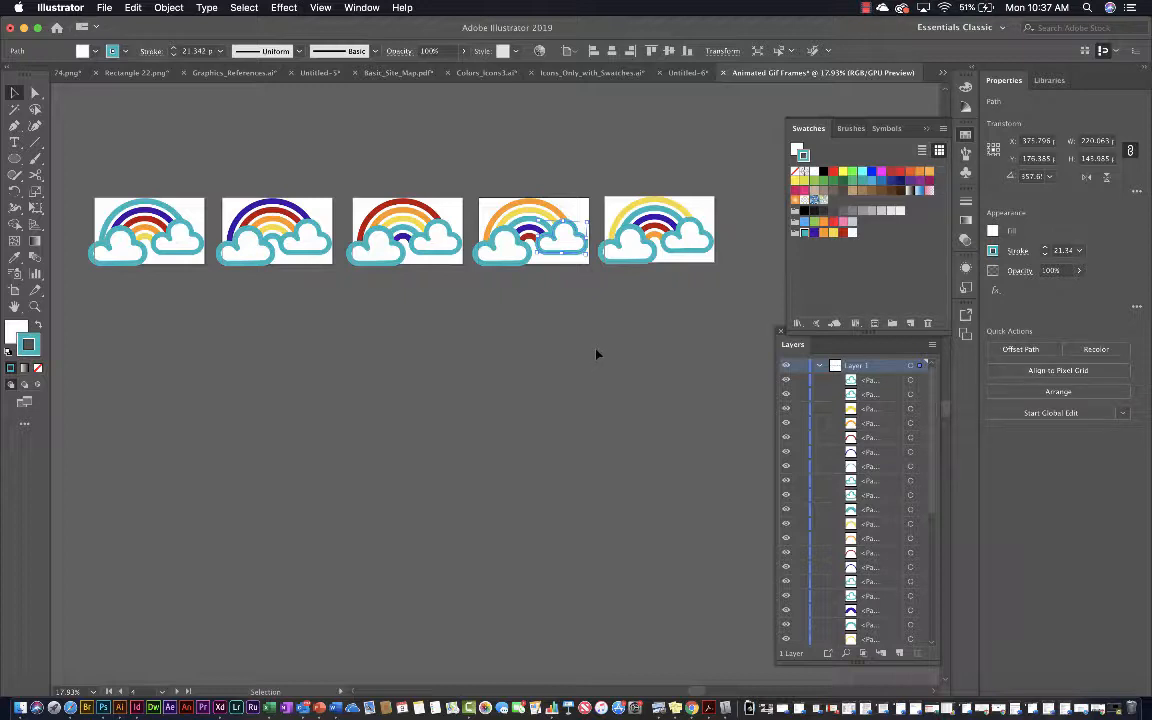
Put away the floating Swatches panel so that the fifth artboard is uncovered
{"action": "scroll", "coordinate": [599, 351], "scroll_direction": "up", "scroll_amount": 2}
{"action": "scroll", "coordinate": [600, 350], "scroll_direction": "up", "scroll_amount": 4}
{"action": "scroll", "coordinate": [600, 350], "scroll_direction": "up", "scroll_amount": 2}
{"action": "scroll", "coordinate": [600, 350], "scroll_direction": "left", "scroll_amount": 1}
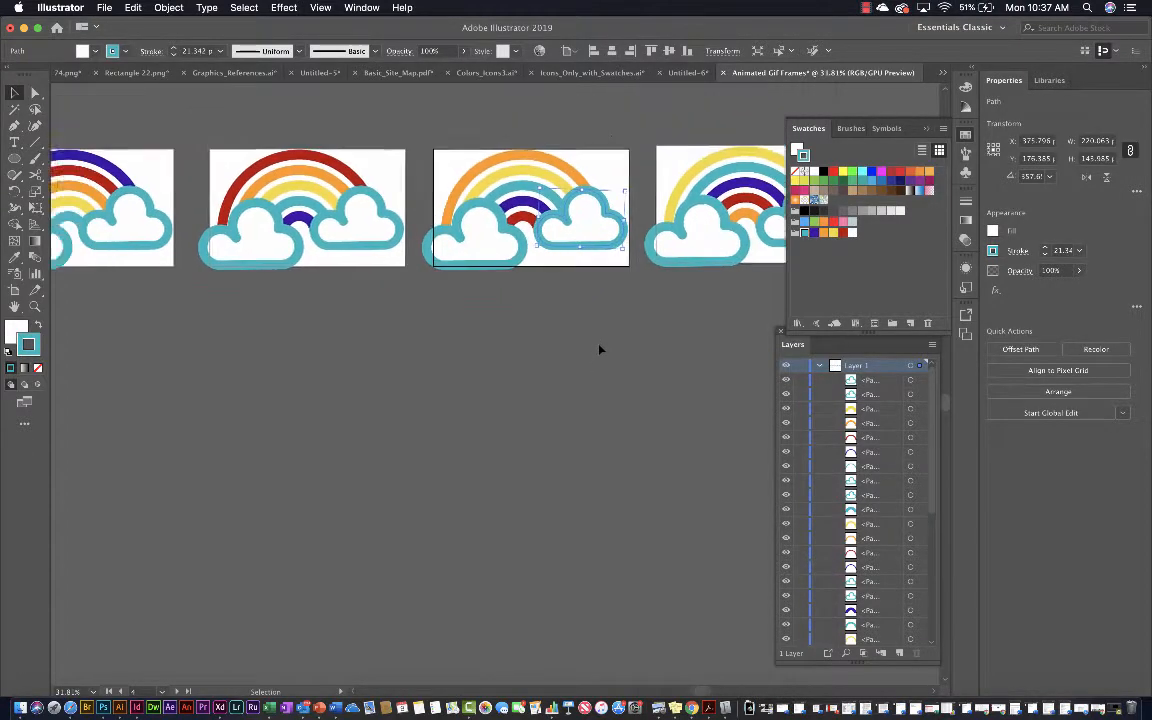
{"action": "scroll", "coordinate": [600, 350], "scroll_direction": "left", "scroll_amount": 2}
{"action": "scroll", "coordinate": [600, 350], "scroll_direction": "up", "scroll_amount": 2}
{"action": "left_click", "coordinate": [926, 130]}
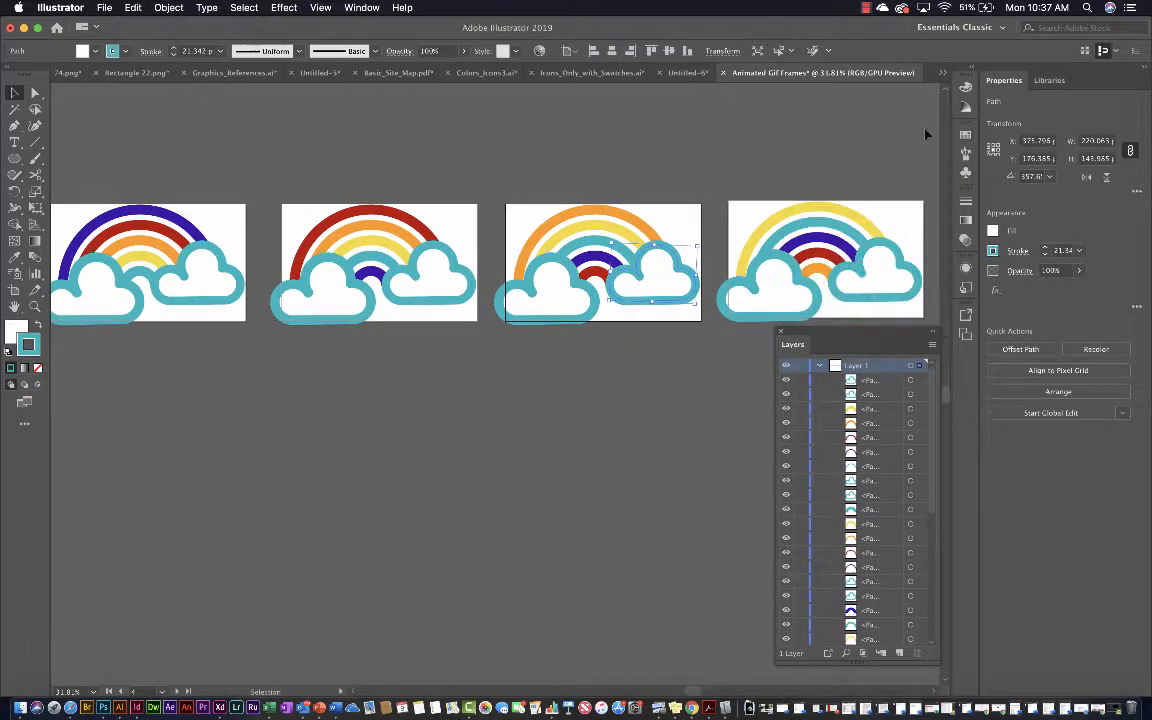
{"action": "scroll", "coordinate": [377, 413], "scroll_direction": "left", "scroll_amount": 2}
{"action": "scroll", "coordinate": [377, 413], "scroll_direction": "down", "scroll_amount": 1}
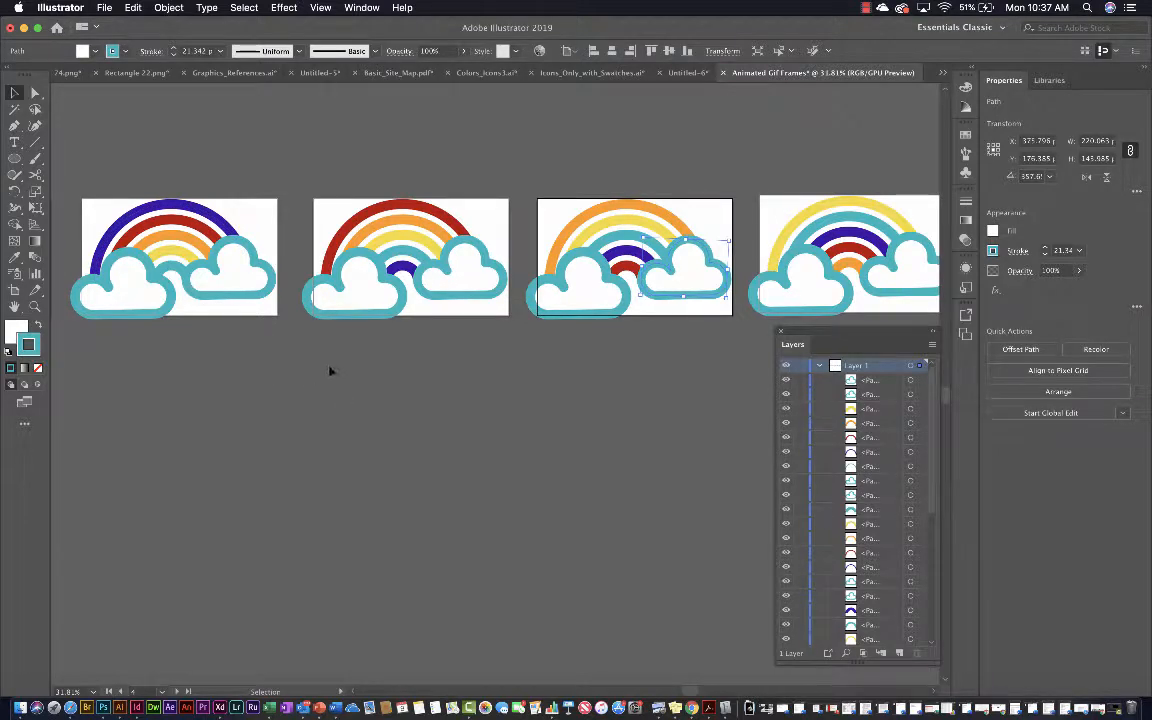
Start an Export for Screens of all five artboards and change the JPG 100 format to PNG
{"action": "left_click", "coordinate": [103, 10]}
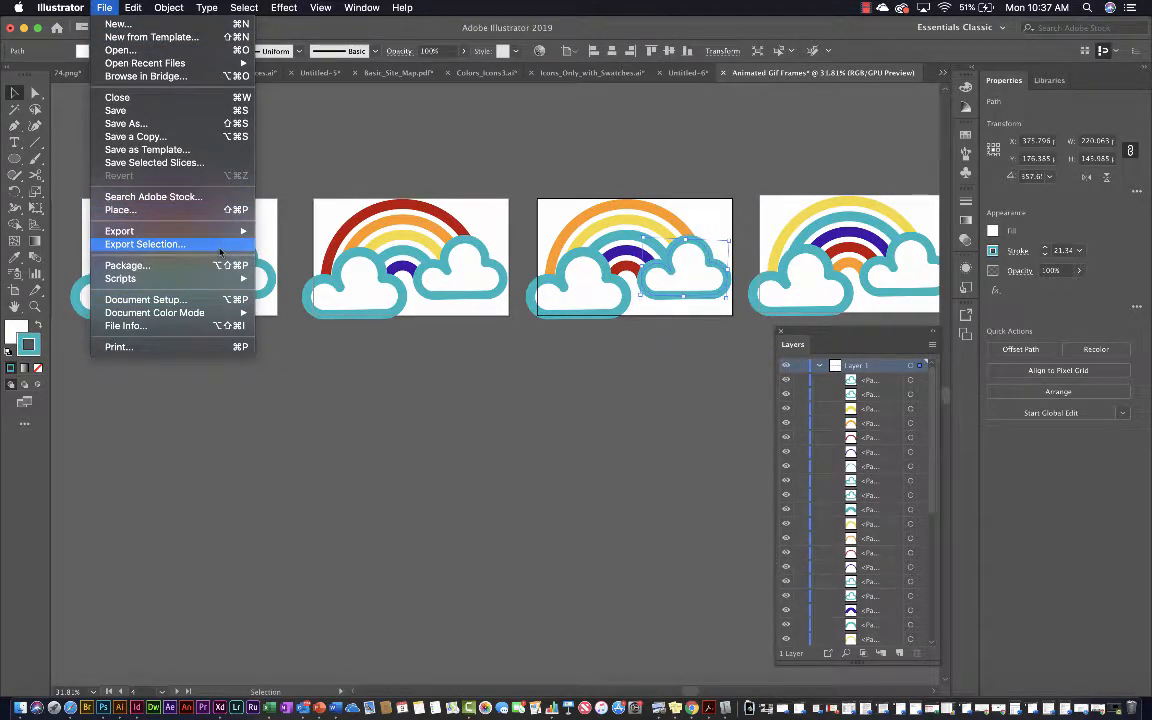
{"action": "mouse_move", "coordinate": [200, 230]}
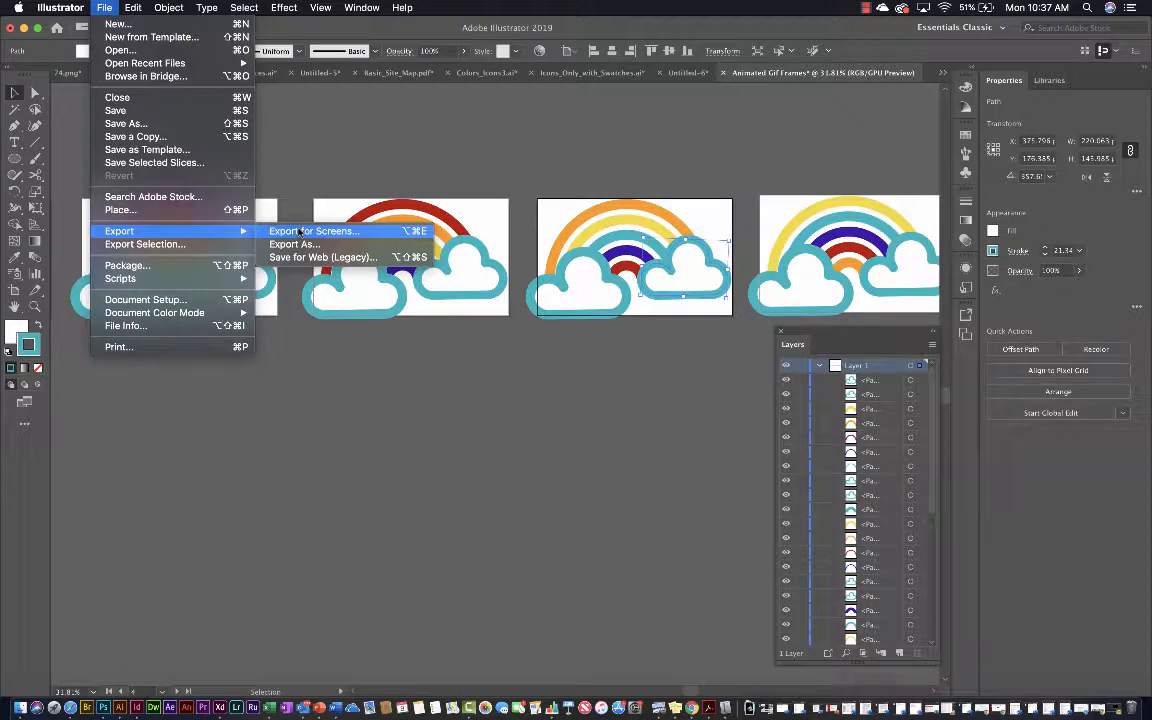
{"action": "left_click", "coordinate": [300, 232]}
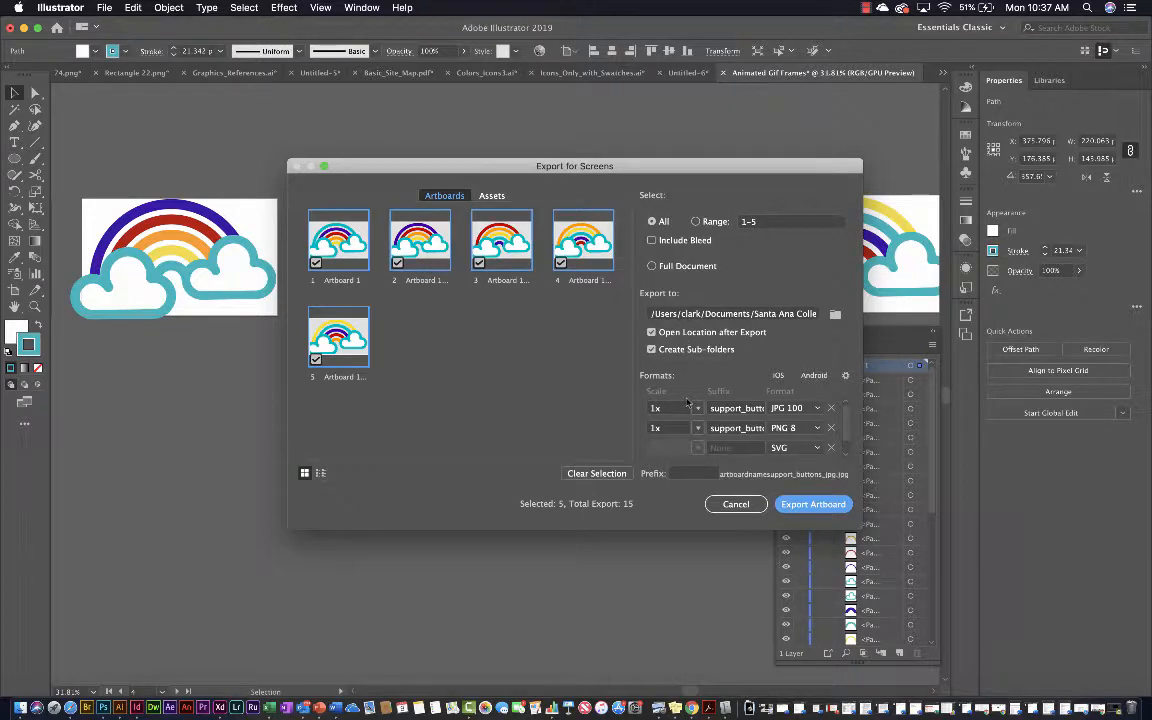
{"action": "left_click", "coordinate": [816, 408]}
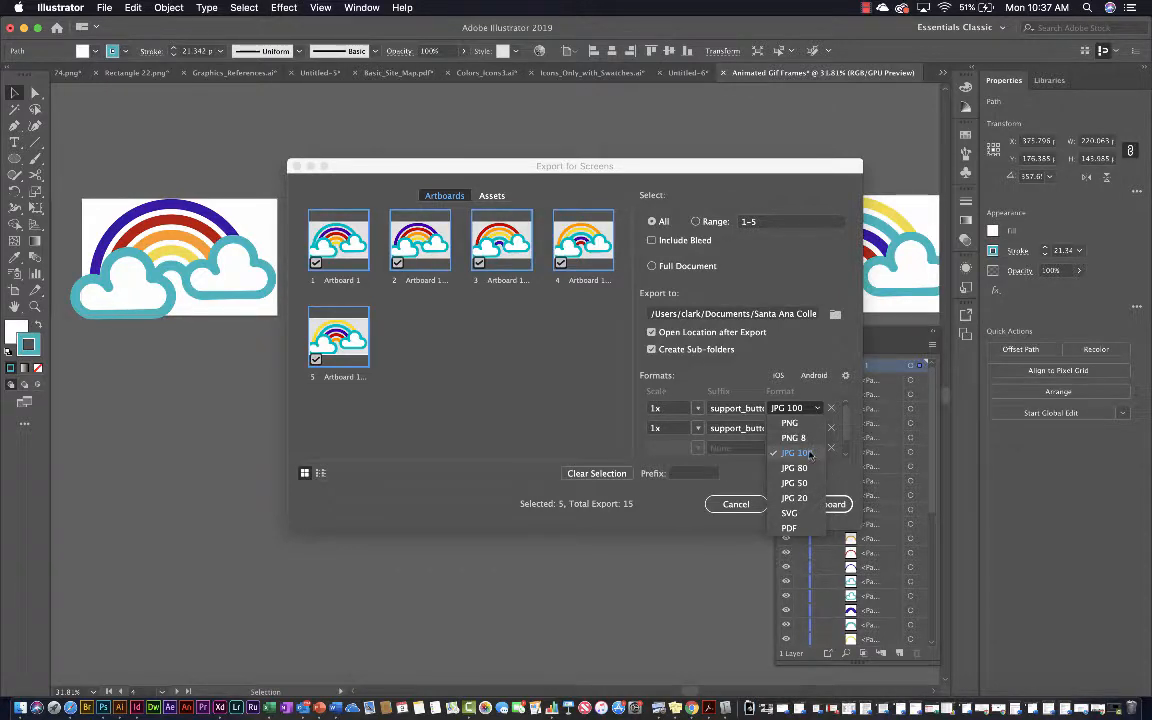
{"action": "left_click", "coordinate": [789, 423]}
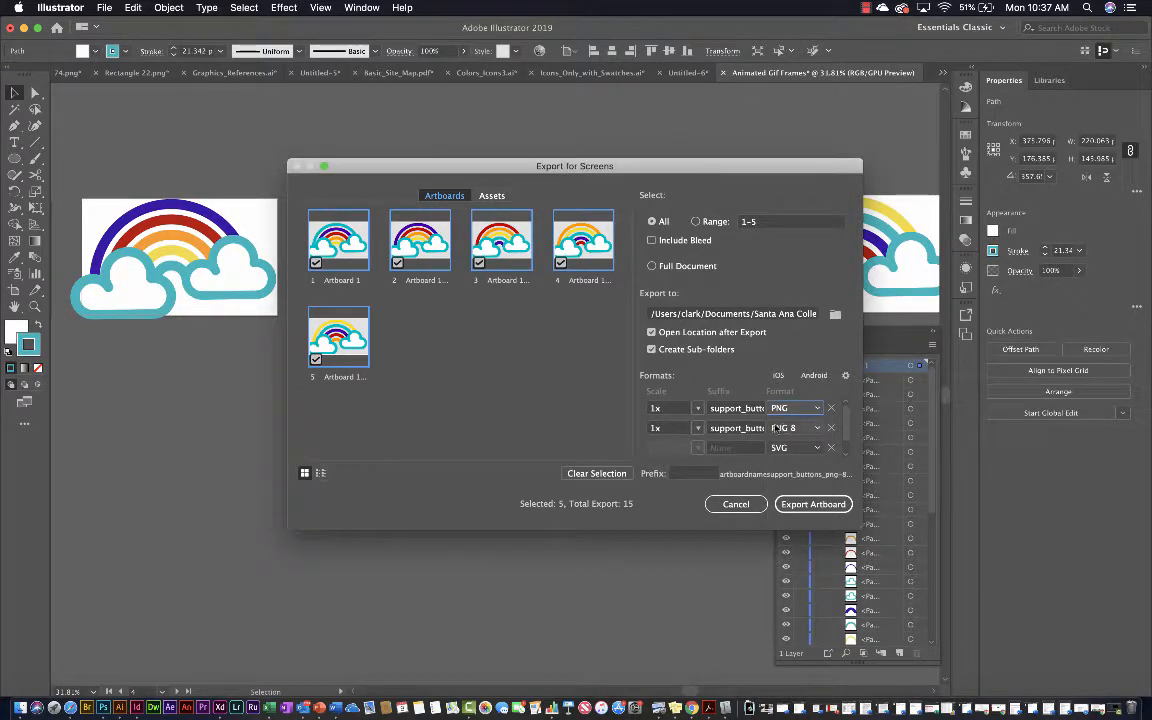
Try the suffix animatedgif for the PNG export and remove the PNG 8 format from the export list
{"action": "left_click", "coordinate": [776, 428]}
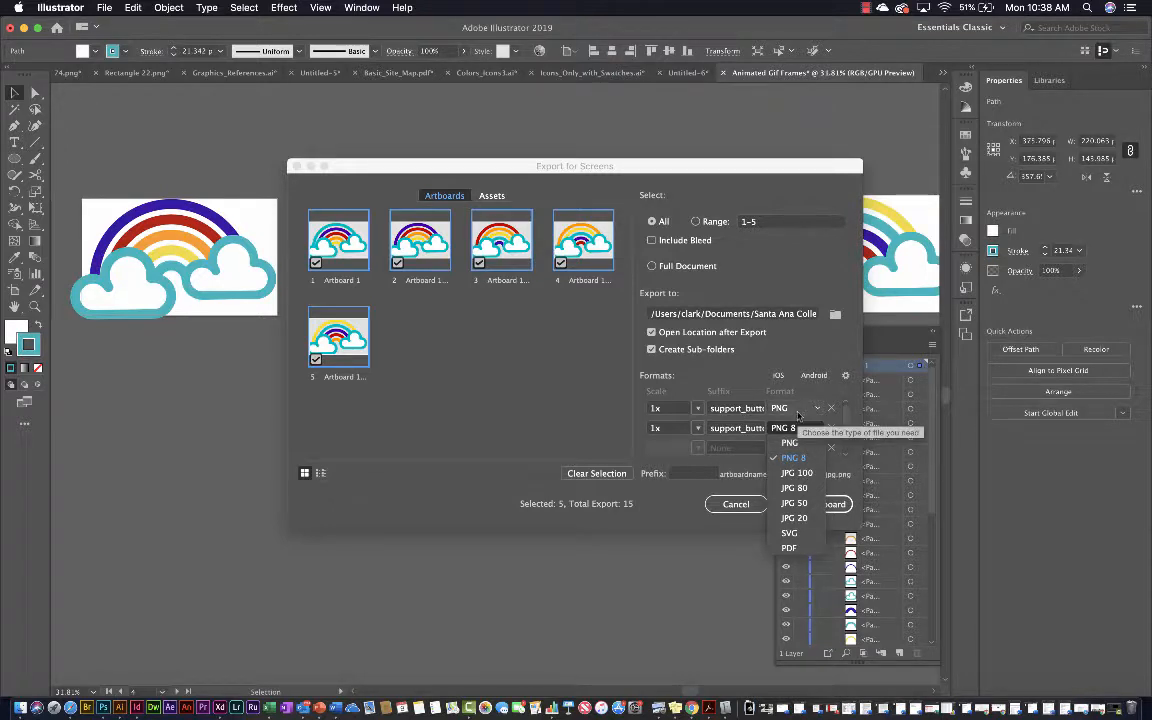
{"action": "left_click", "coordinate": [815, 413]}
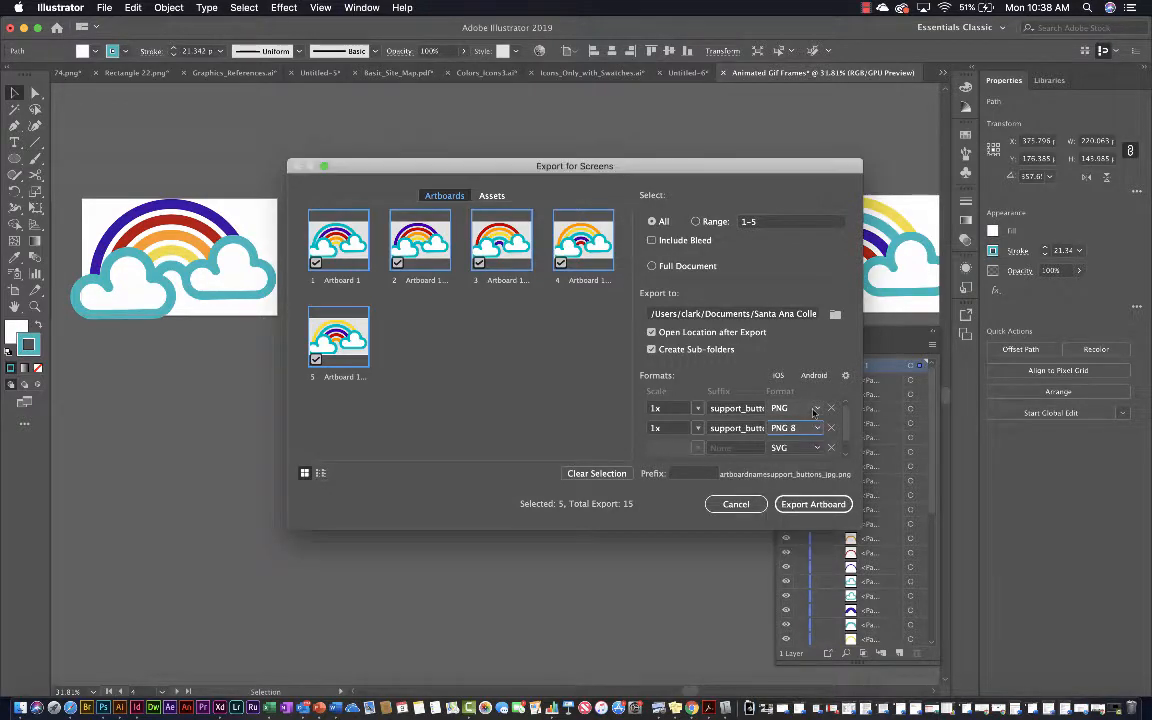
{"action": "left_click", "coordinate": [745, 409]}
{"action": "double_click", "coordinate": [745, 409]}
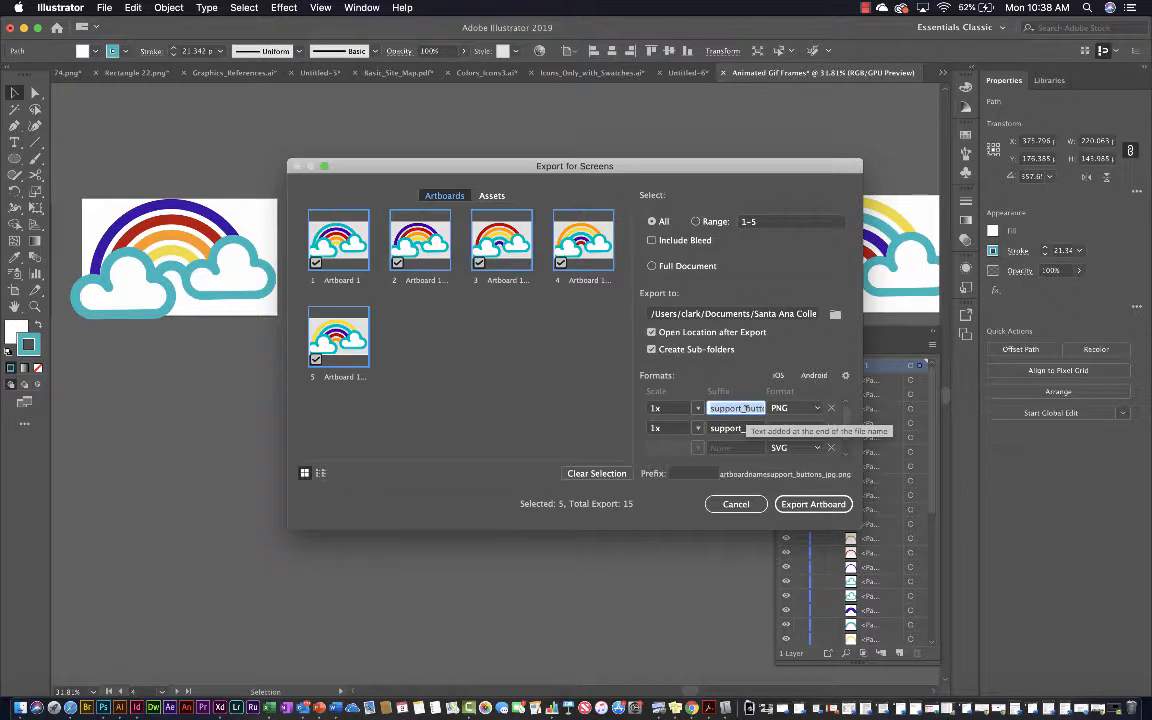
{"action": "type", "text": "animatedgif"}
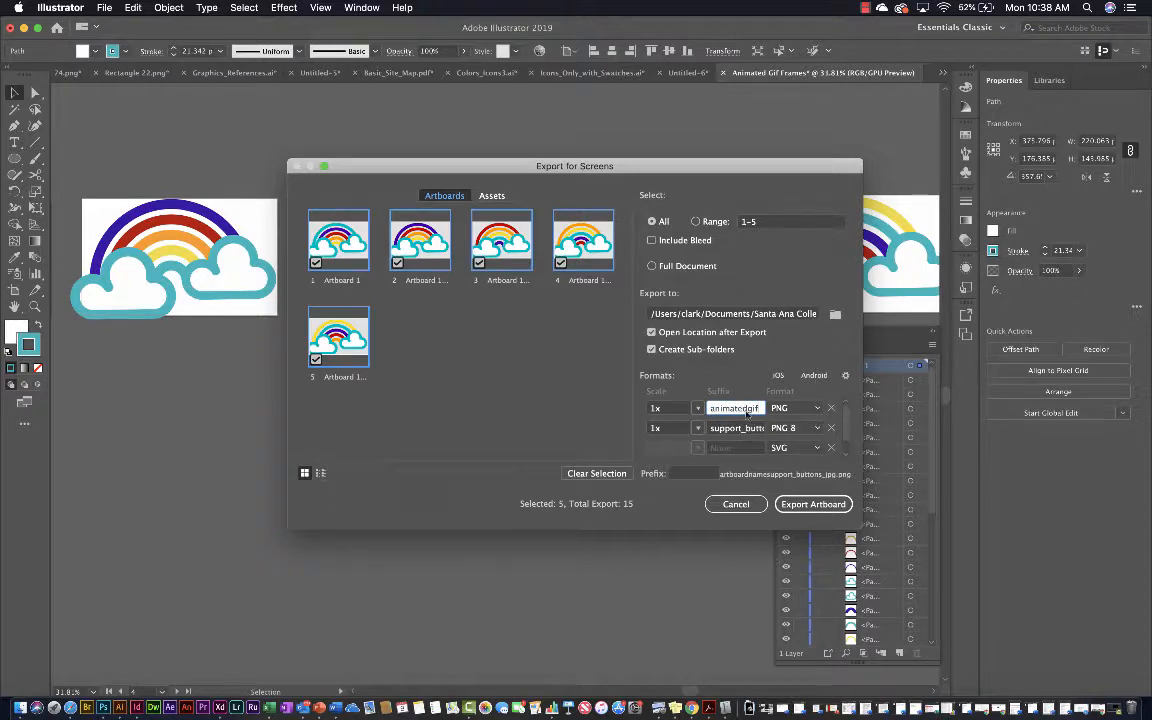
{"action": "left_click", "coordinate": [831, 408]}
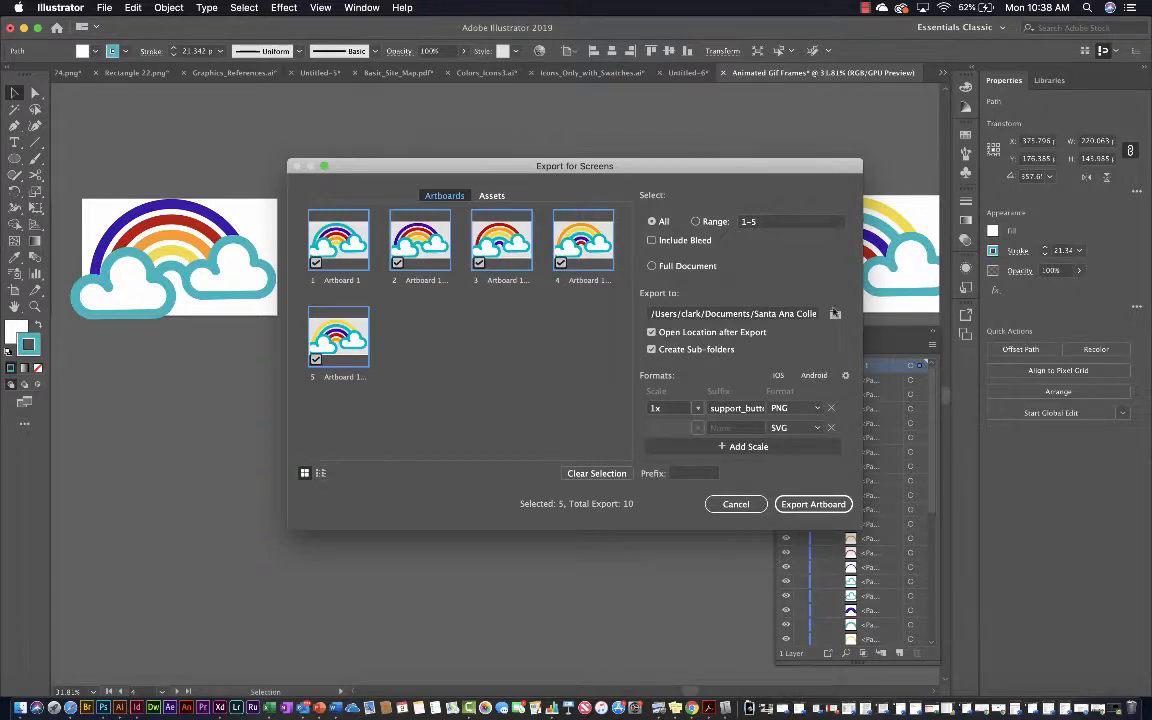
Set the export location to a new Desktop folder named animated_gif_frames
{"action": "left_click", "coordinate": [835, 316]}
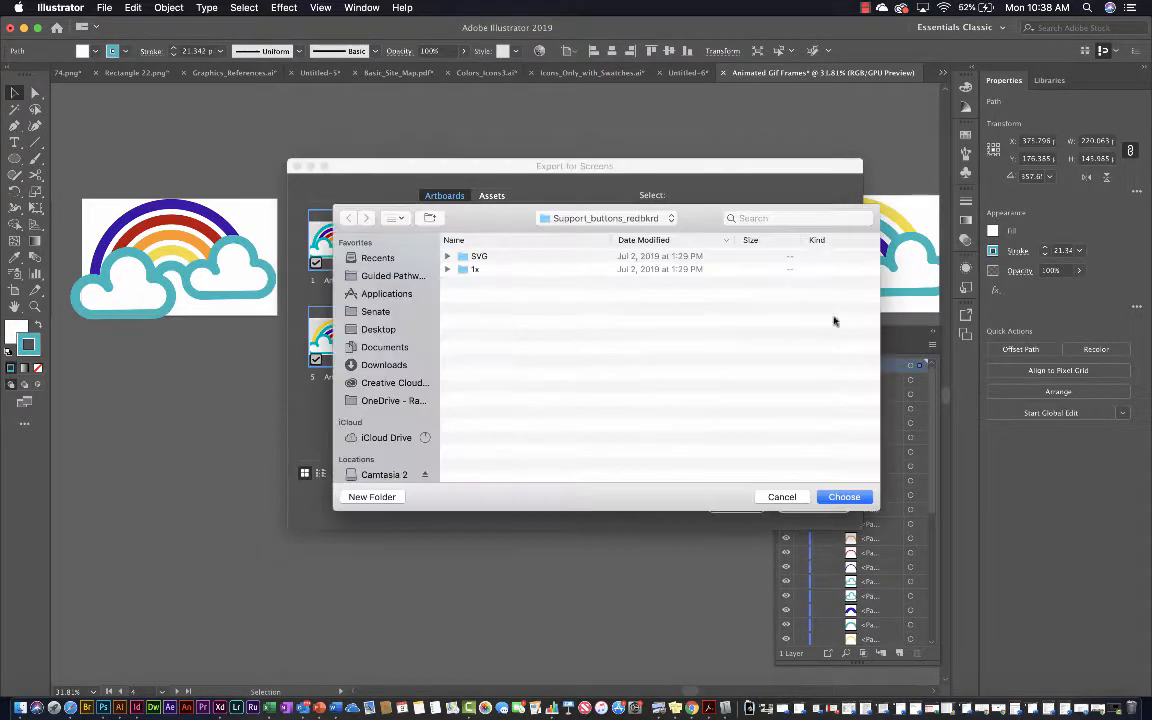
{"action": "left_click", "coordinate": [394, 332]}
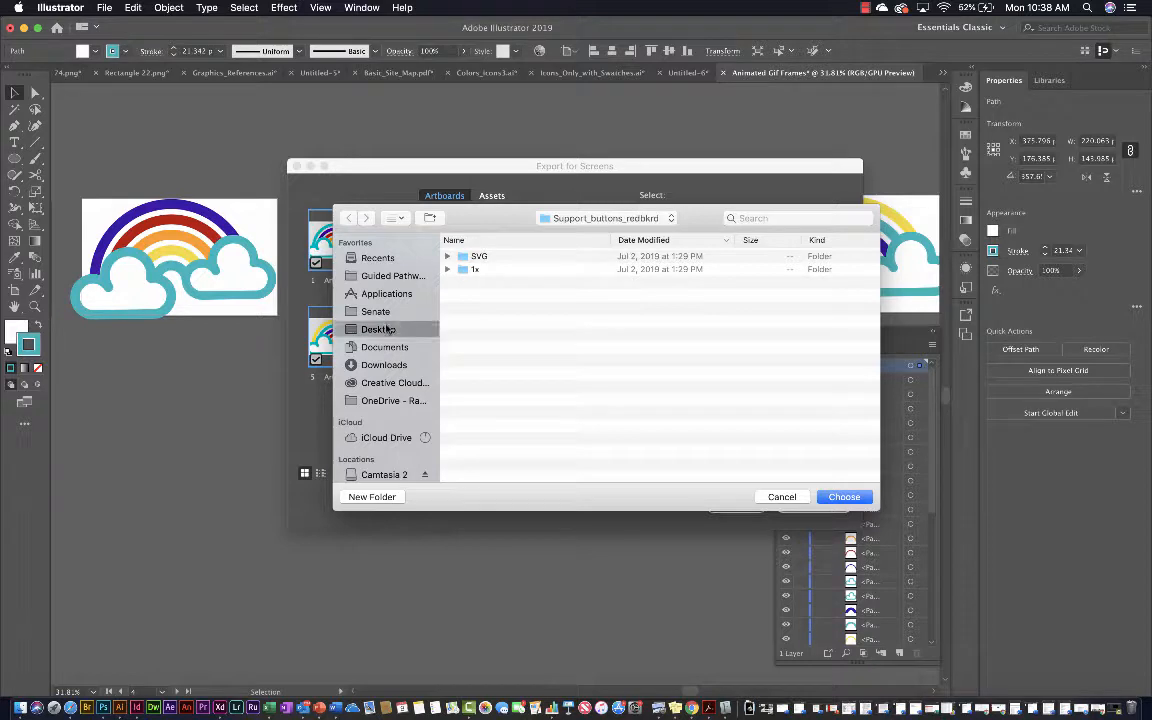
{"action": "left_click", "coordinate": [372, 497]}
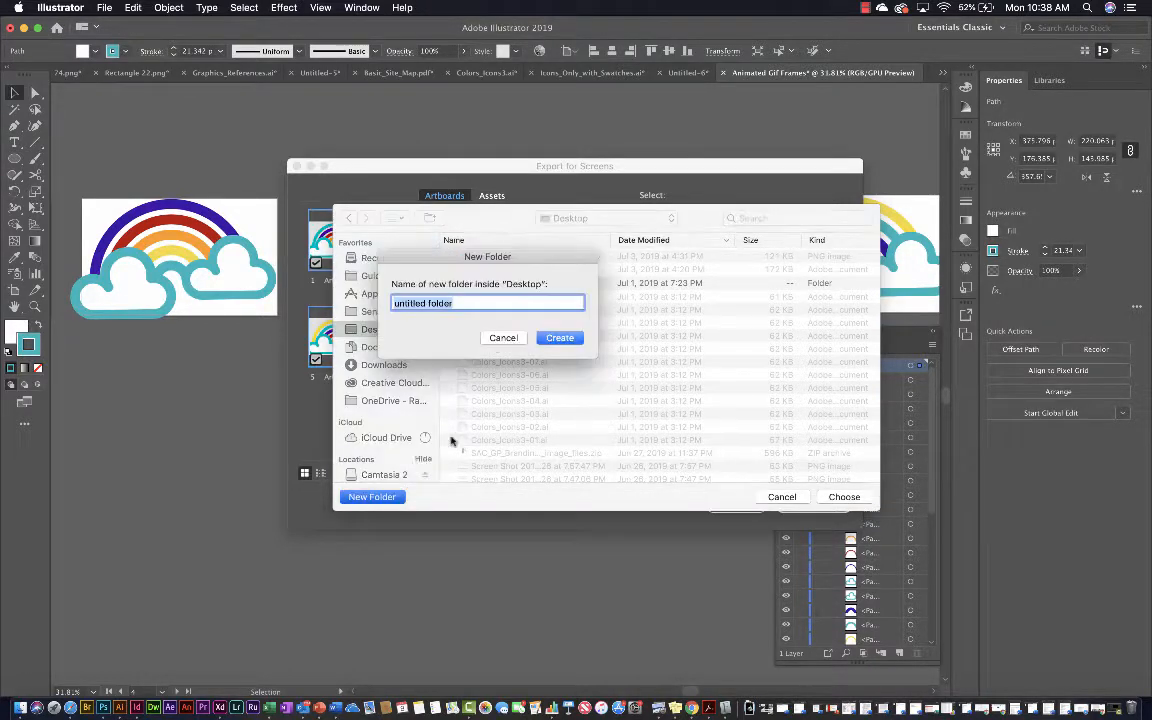
{"action": "type", "text": "animated"}
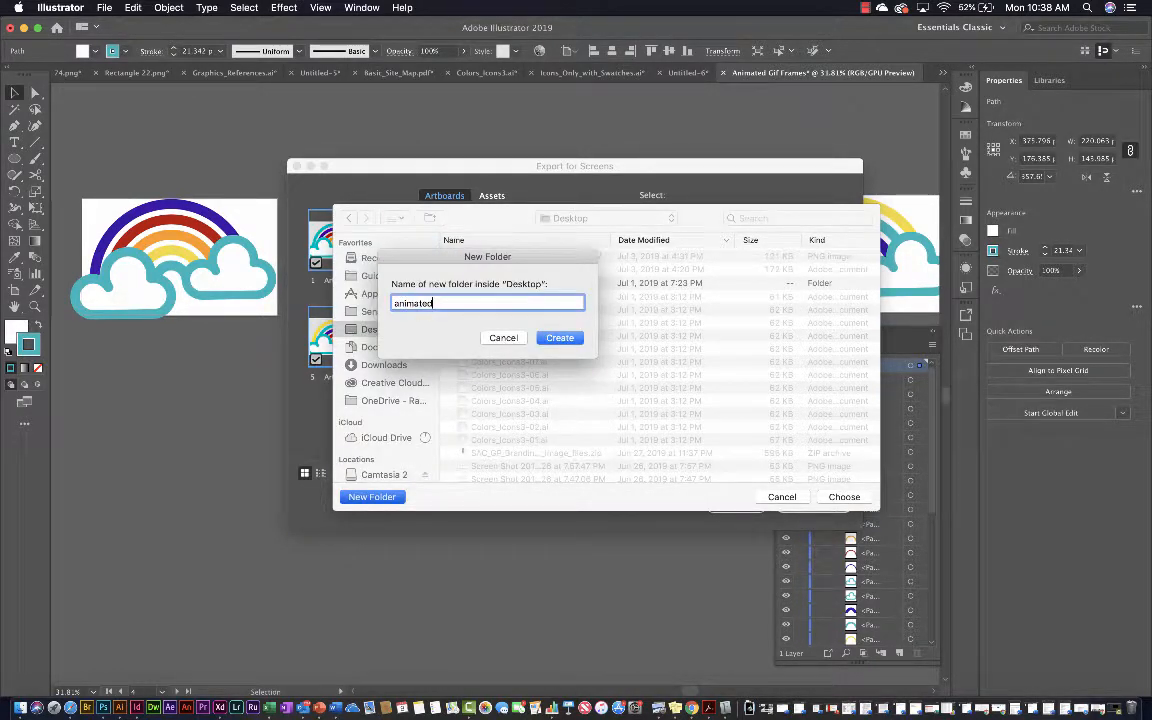
{"action": "type", "text": "_gift_Fra"}
{"action": "type", "text": "frames"}
{"action": "key", "text": "Return"}
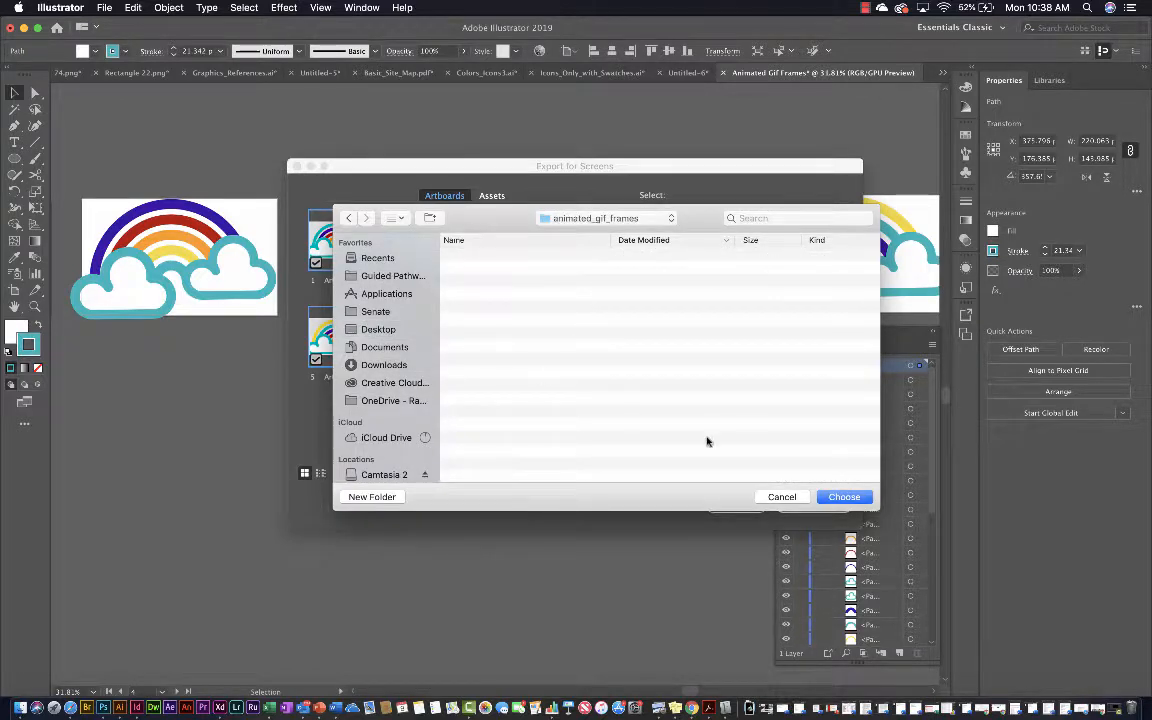
{"action": "left_click", "coordinate": [838, 496]}
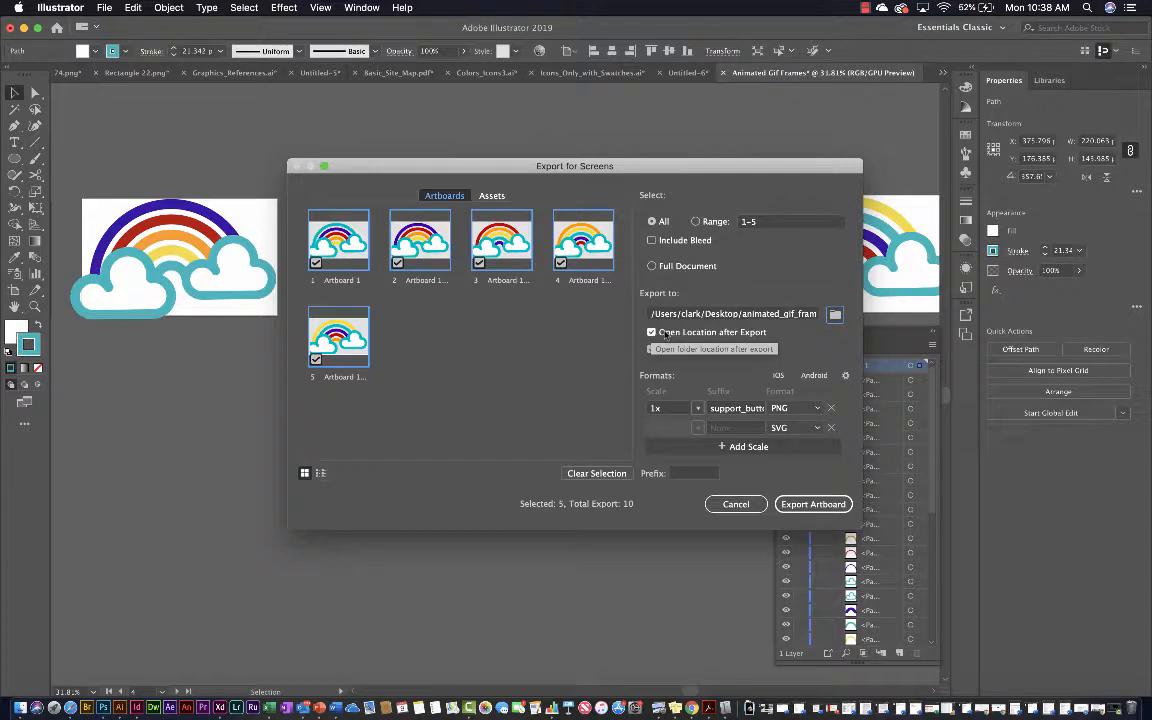
{"action": "left_click", "coordinate": [651, 349]}
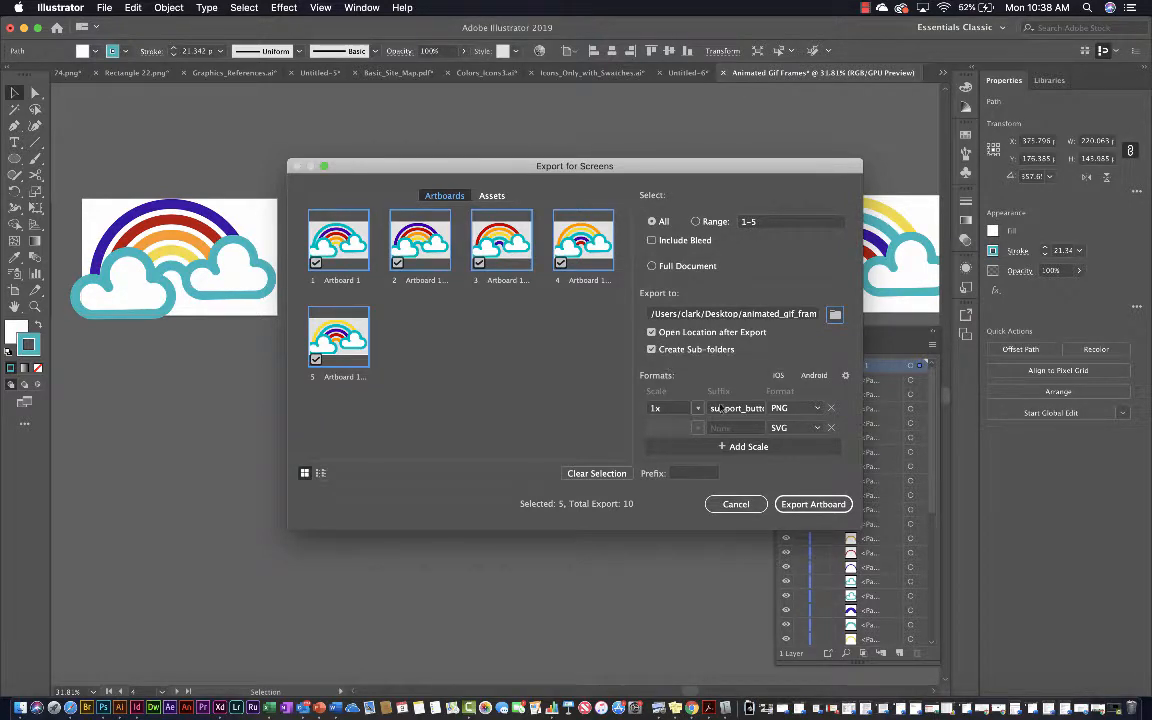
{"action": "left_click", "coordinate": [816, 408]}
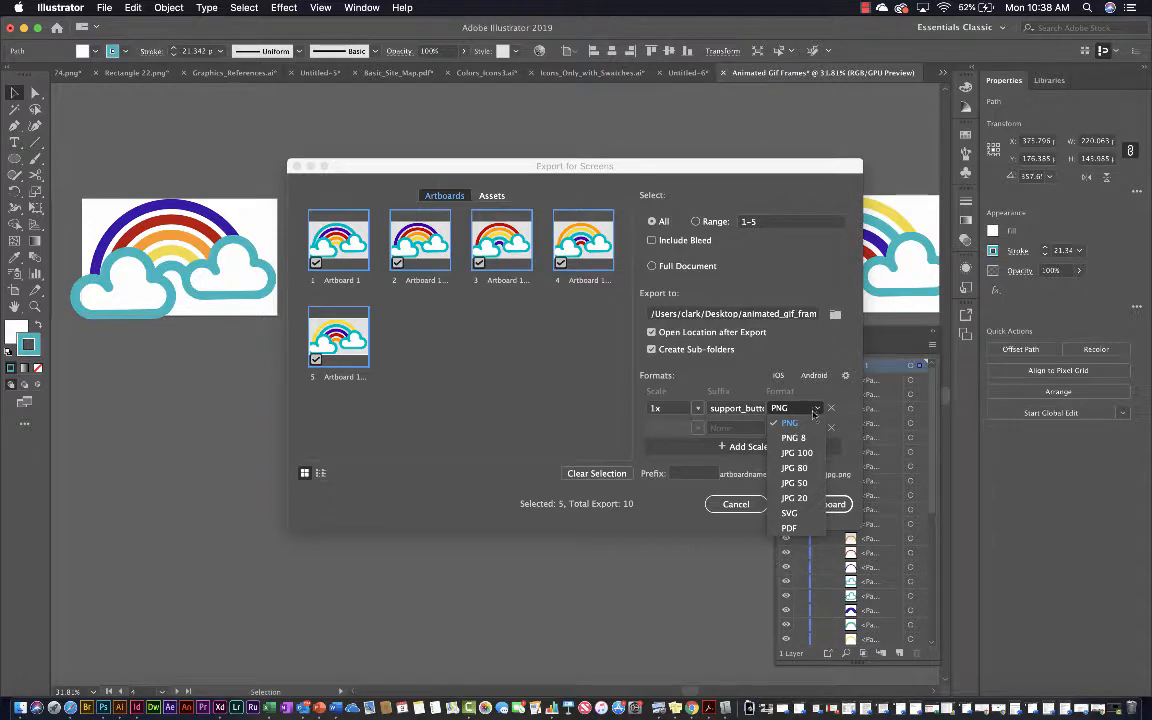
{"action": "left_click", "coordinate": [790, 512]}
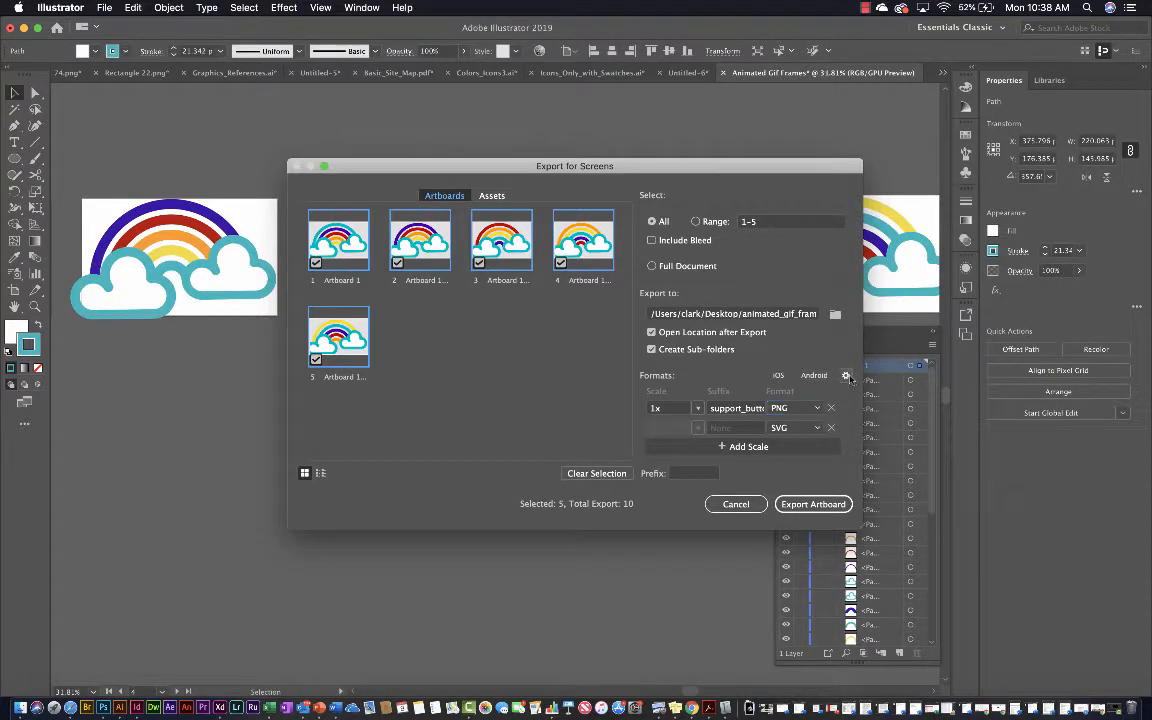
{"action": "left_click", "coordinate": [846, 376]}
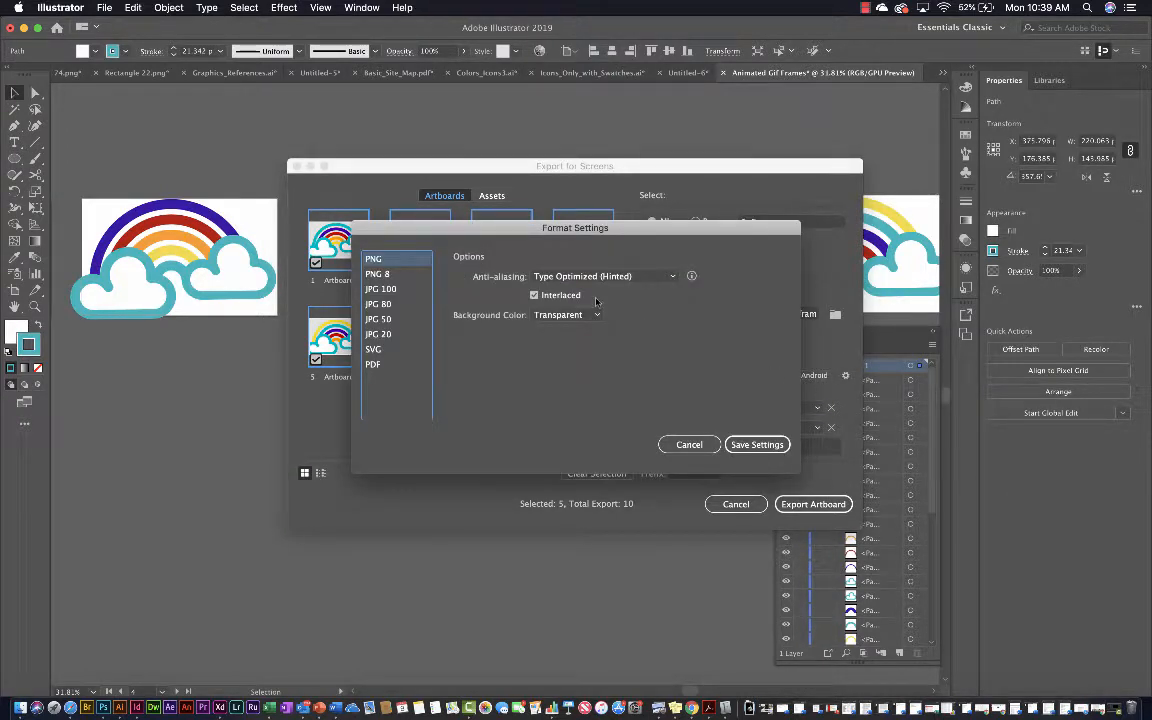
{"action": "left_click", "coordinate": [689, 444]}
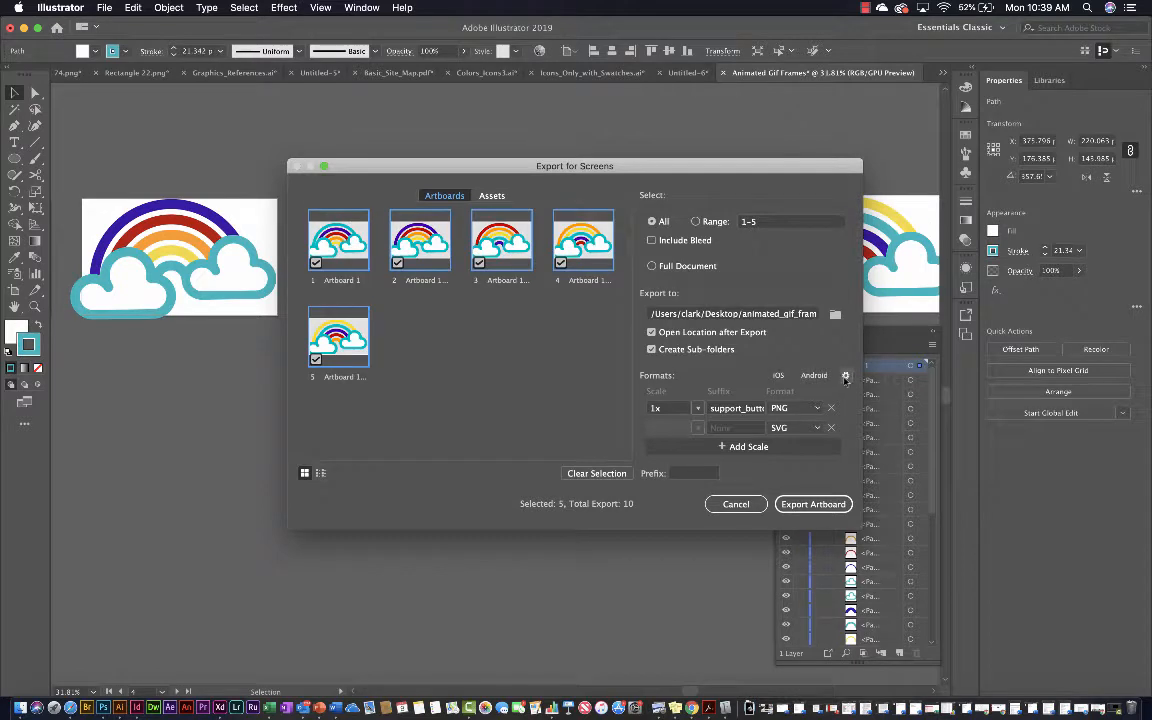
Set the background color to White in the PNG format settings and save the settings
{"action": "left_click", "coordinate": [846, 376]}
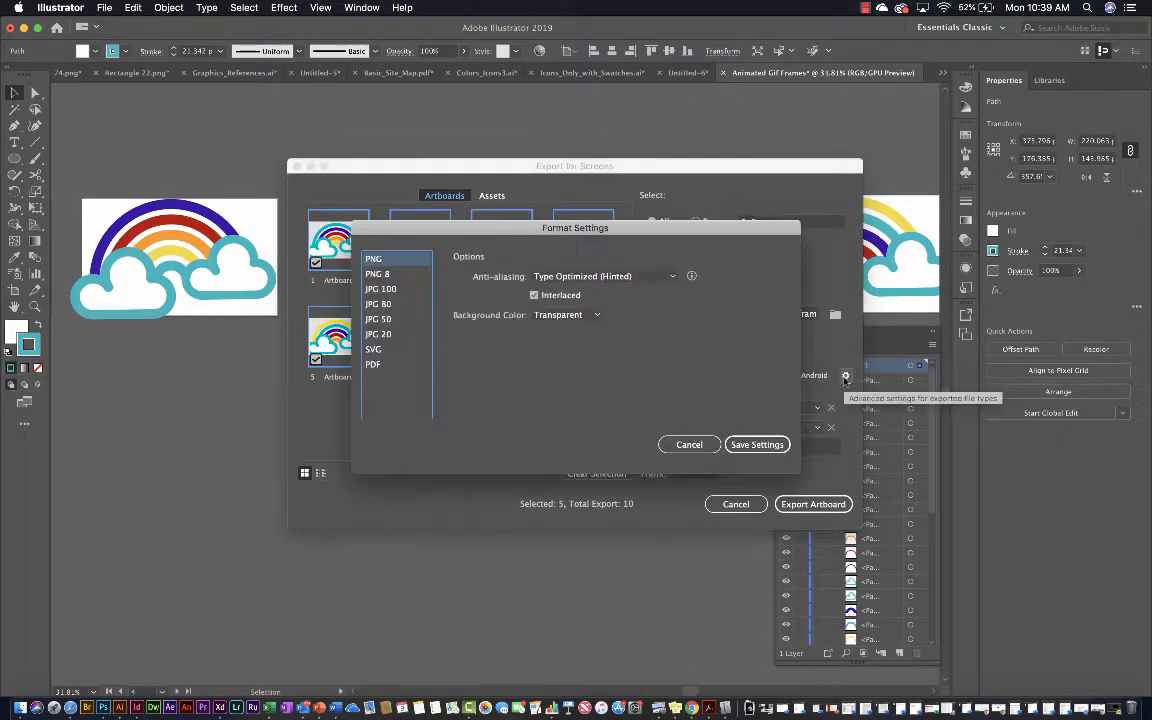
{"action": "left_click", "coordinate": [562, 316]}
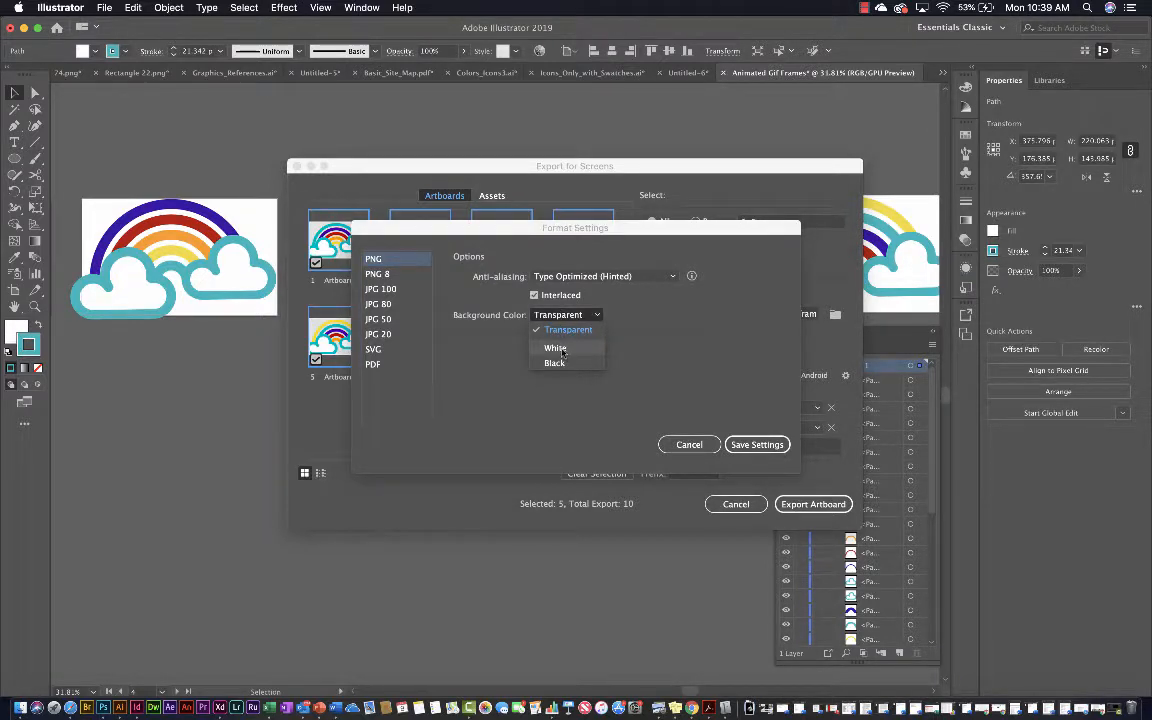
{"action": "left_click", "coordinate": [562, 350]}
{"action": "left_click", "coordinate": [562, 317]}
{"action": "left_click", "coordinate": [553, 349]}
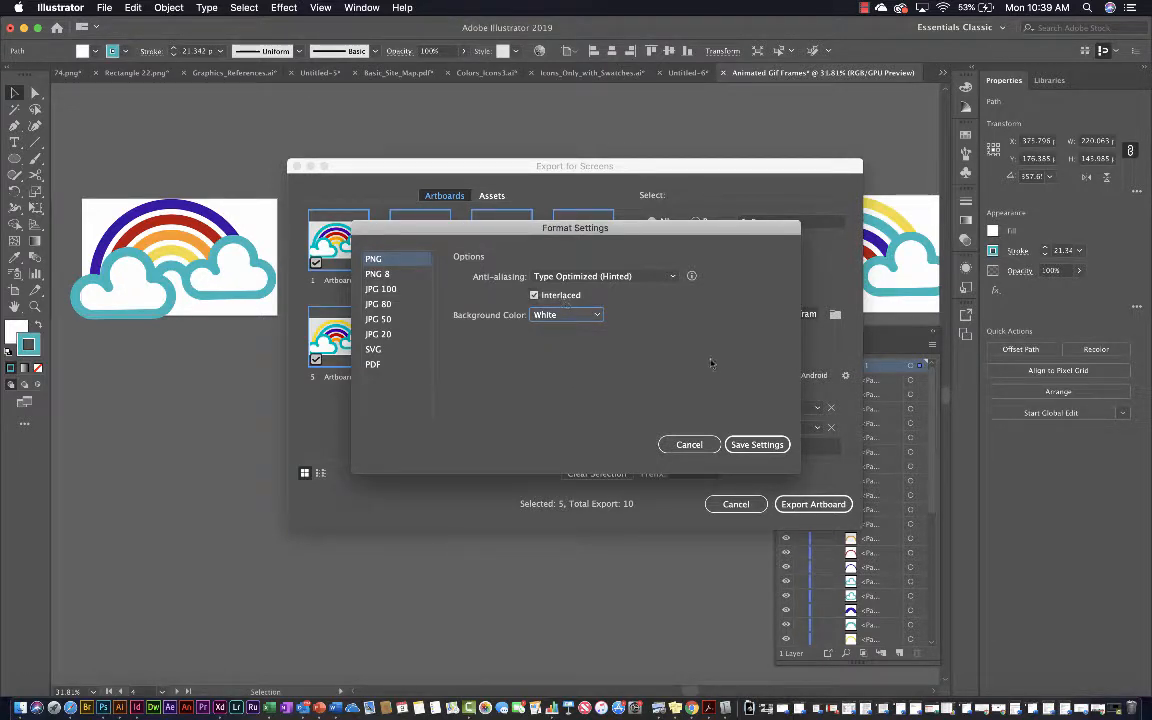
{"action": "left_click", "coordinate": [749, 445]}
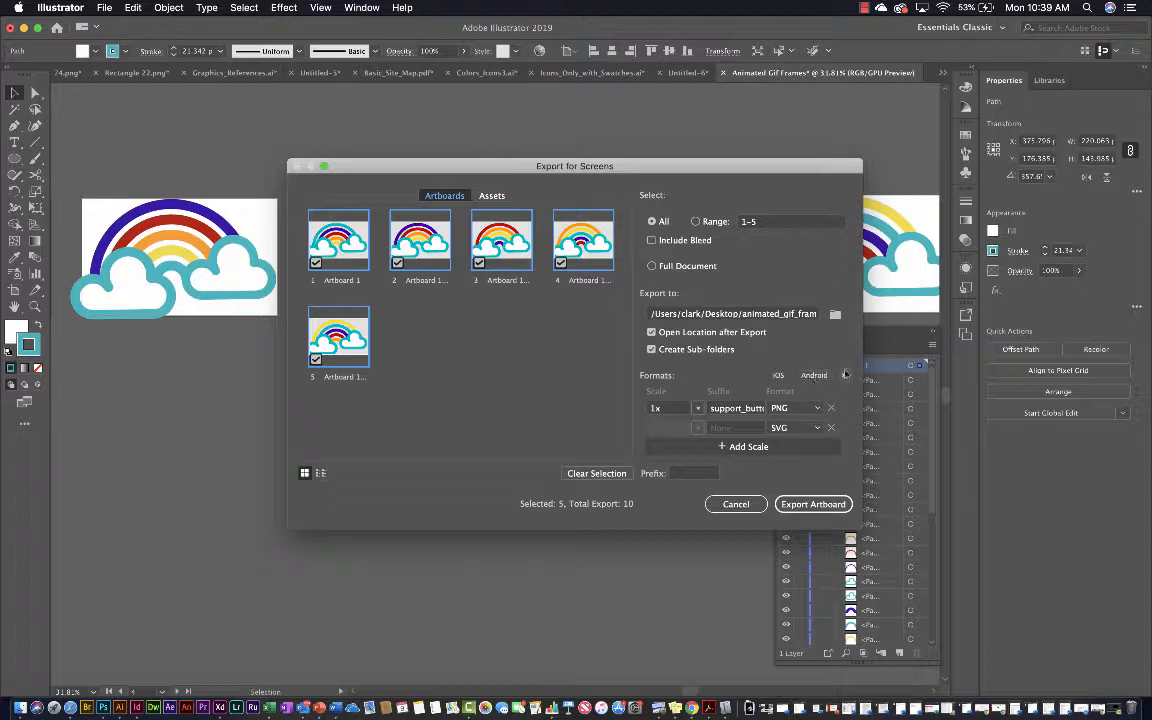
{"action": "left_click", "coordinate": [845, 375]}
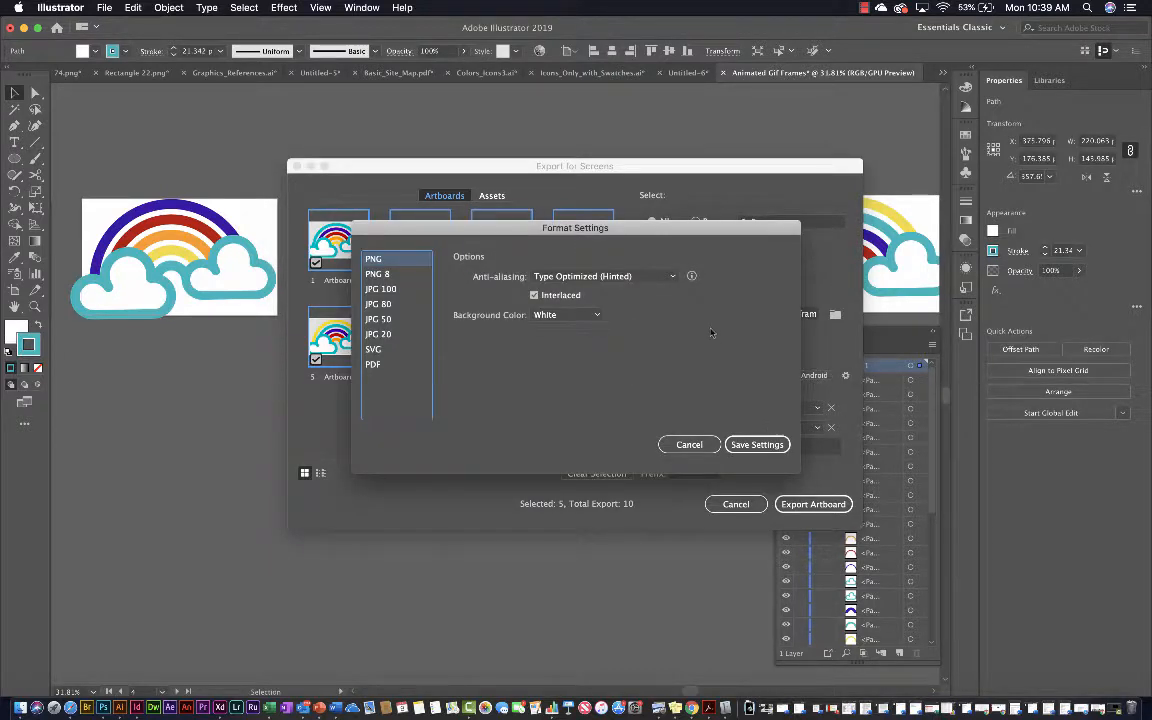
{"action": "left_click", "coordinate": [656, 278]}
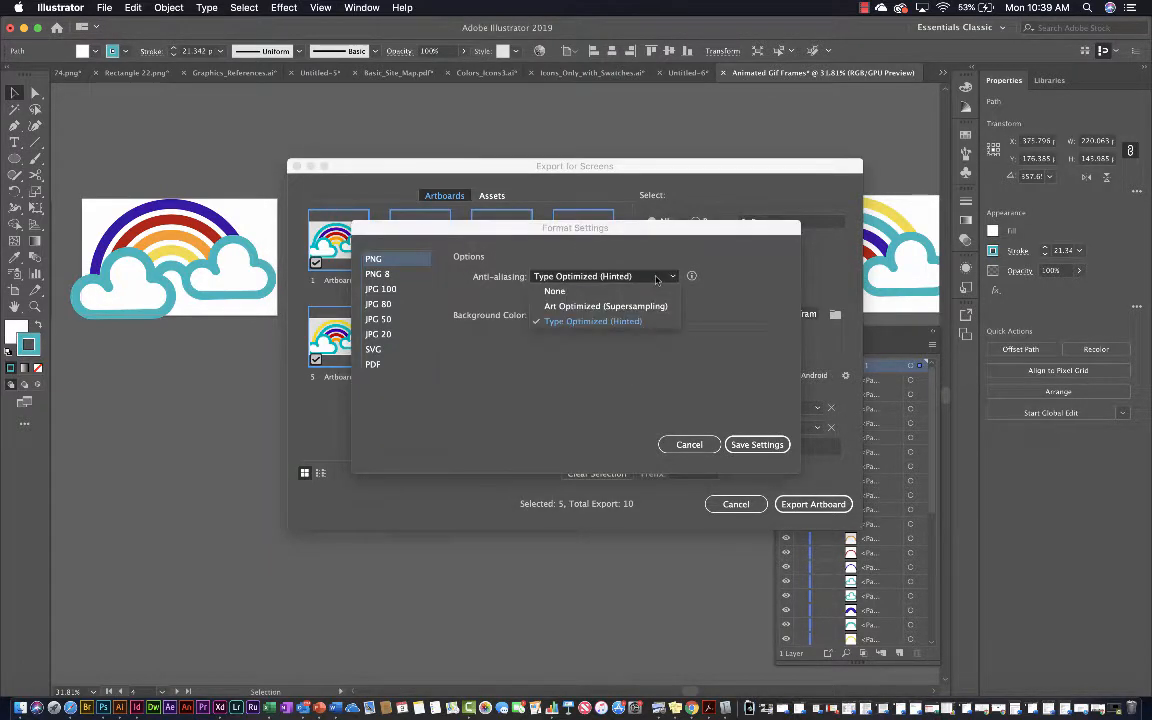
{"action": "left_click", "coordinate": [716, 317]}
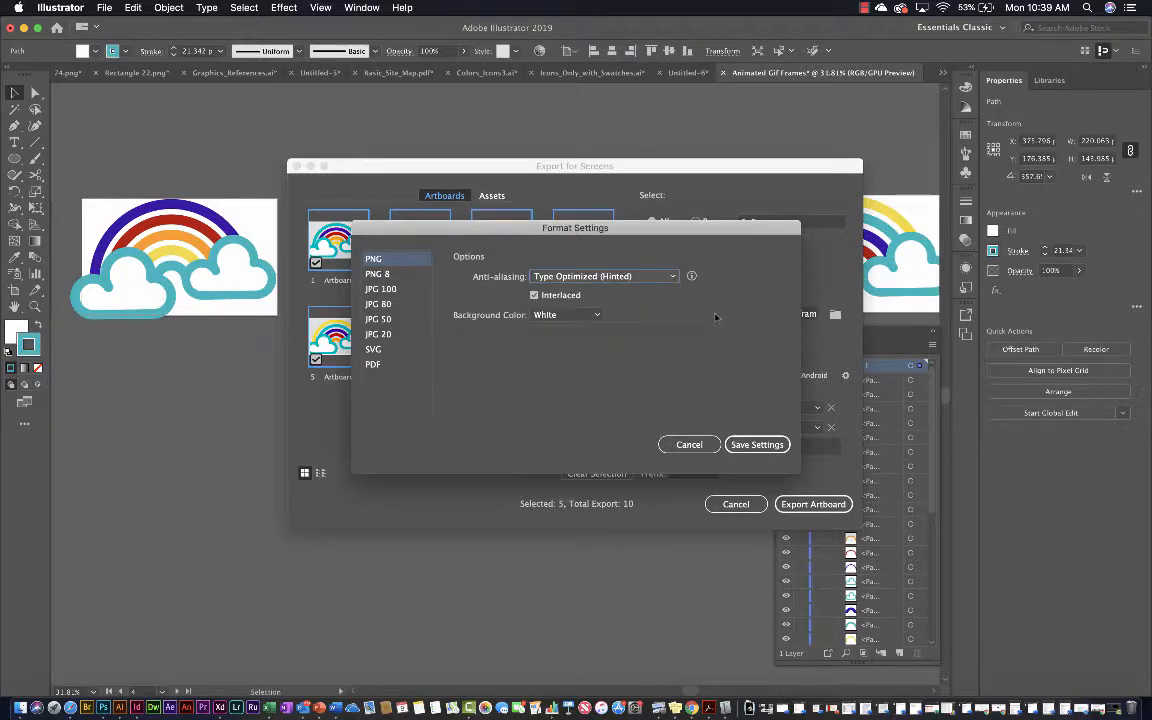
{"action": "left_click", "coordinate": [689, 444]}
Export the five artboards to the chosen folder and close the folder window that opens
{"action": "left_click", "coordinate": [816, 505]}
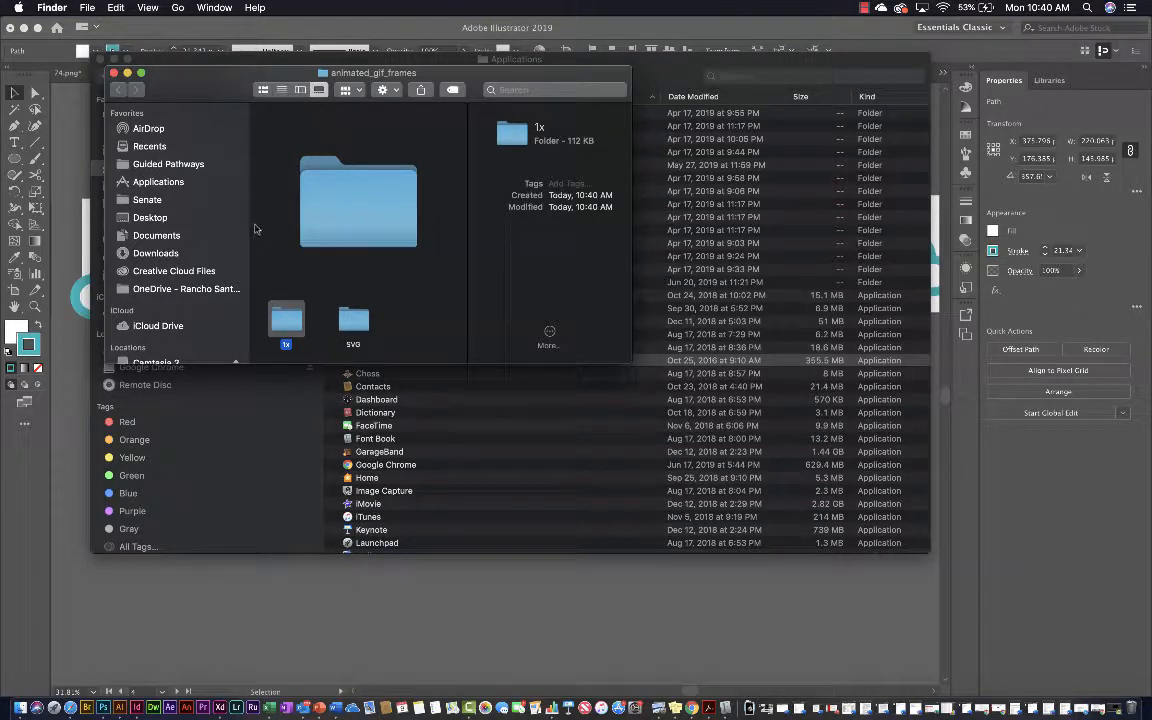
{"action": "left_click", "coordinate": [112, 74]}
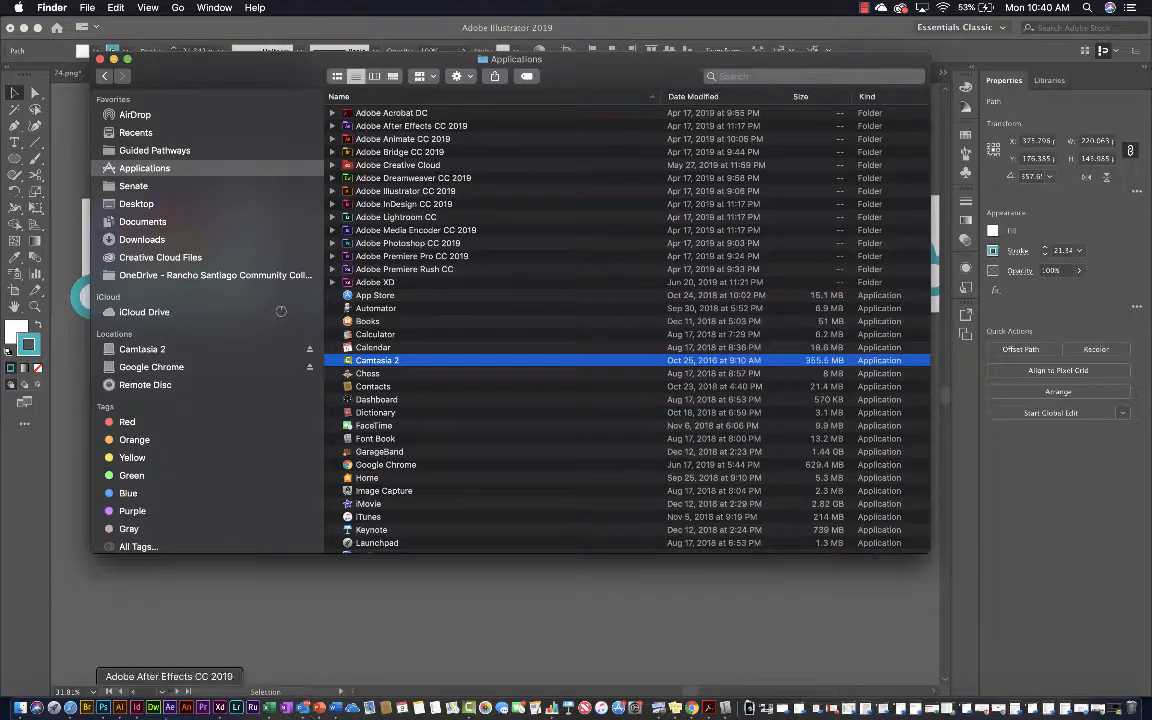
Switch to Photoshop and create a new 500 by 300 pixel document named AnimatedGif at 72 pixels per inch
{"action": "left_click", "coordinate": [103, 708]}
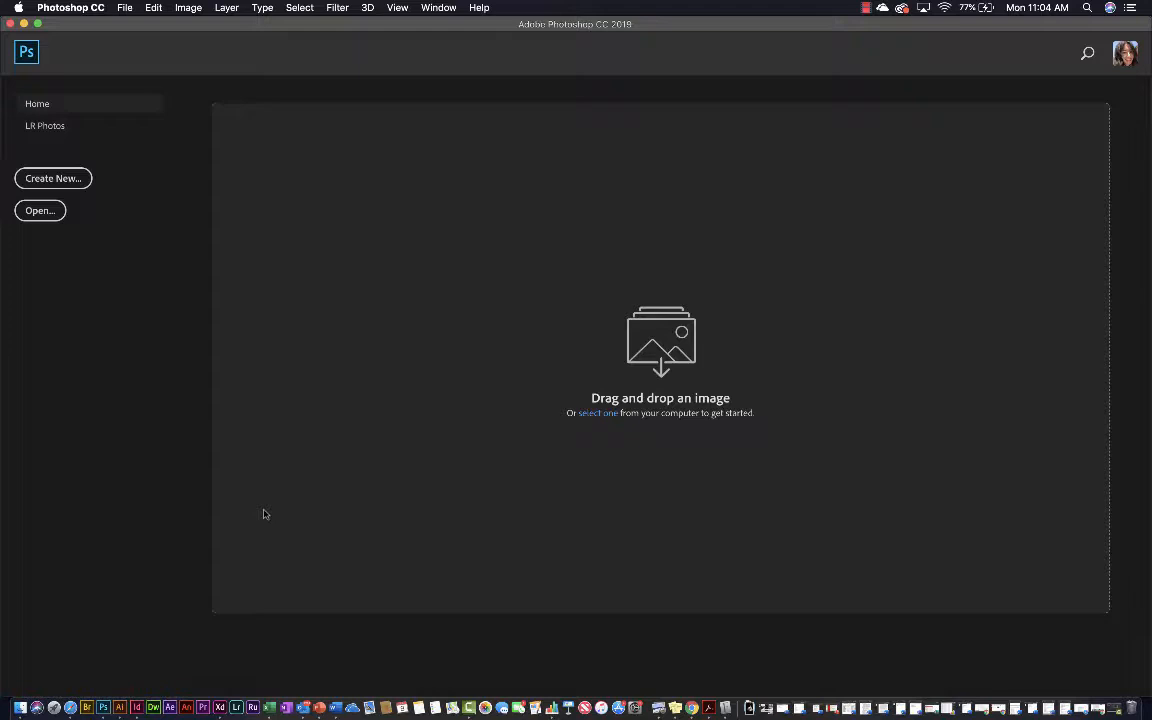
{"action": "left_click", "coordinate": [81, 180]}
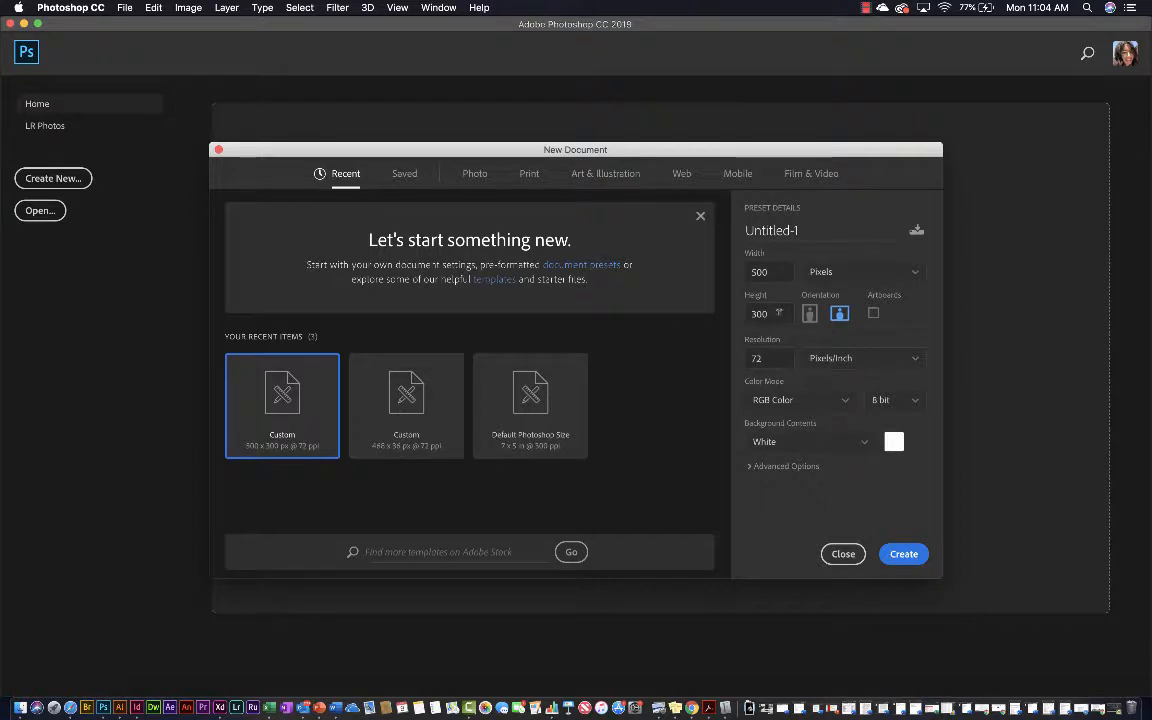
{"action": "left_click", "coordinate": [766, 273]}
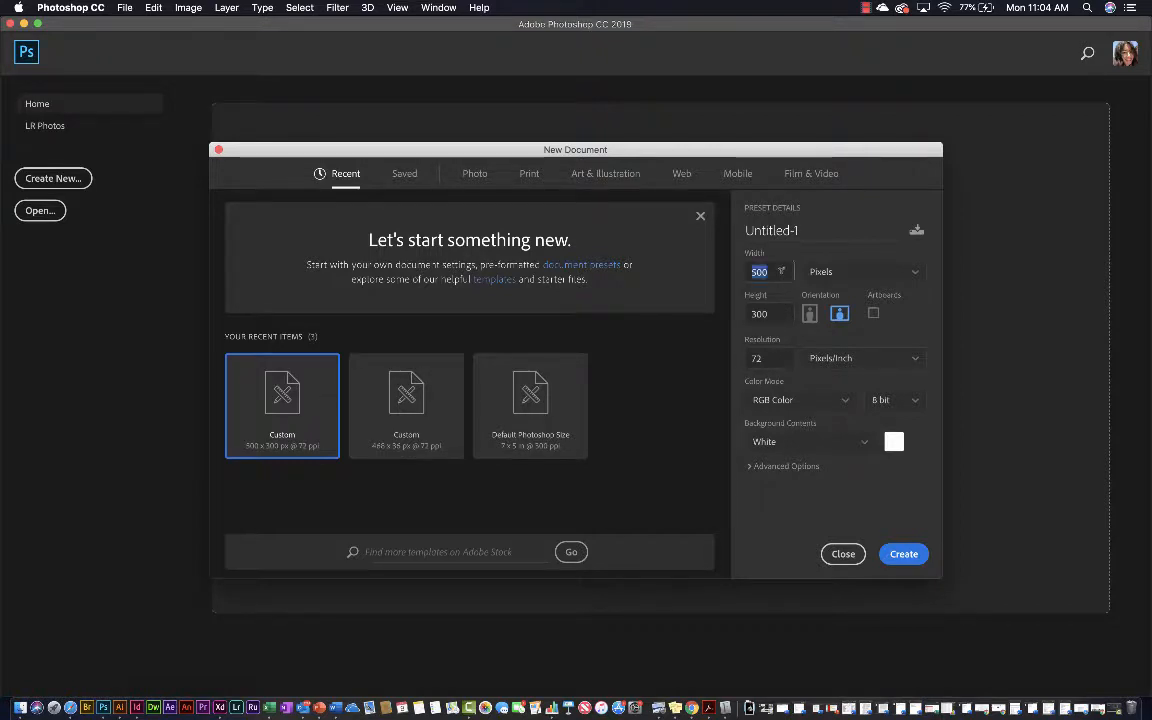
{"action": "left_click", "coordinate": [771, 314]}
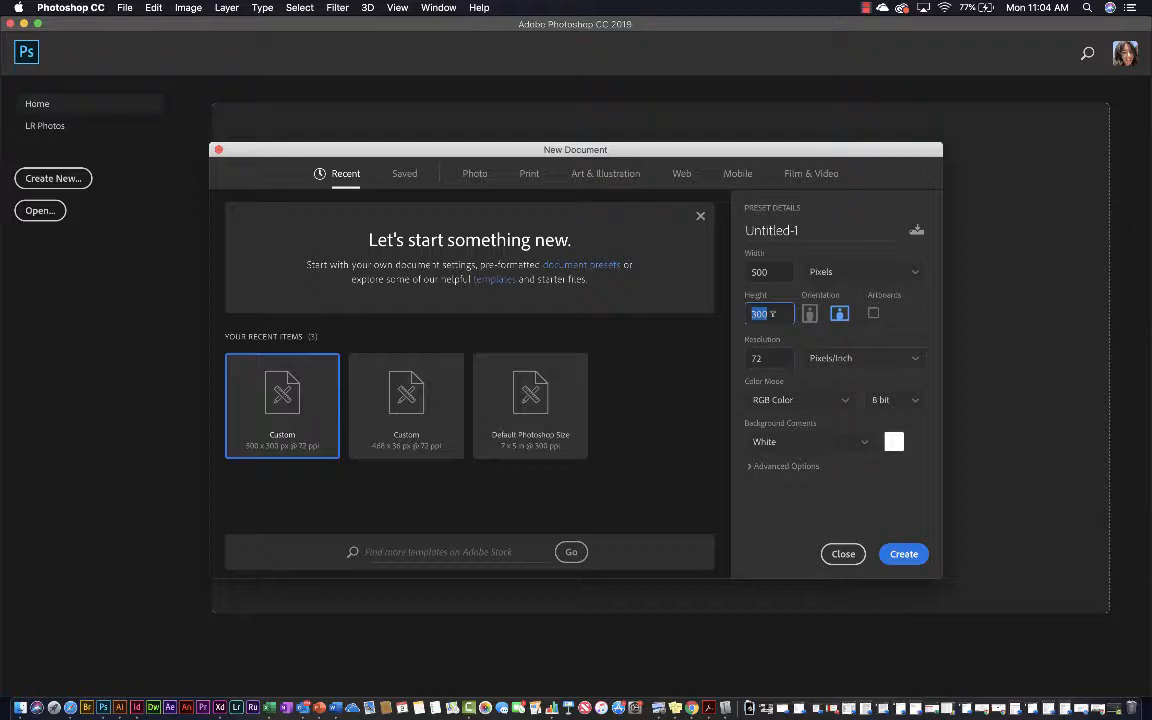
{"action": "left_click", "coordinate": [821, 274]}
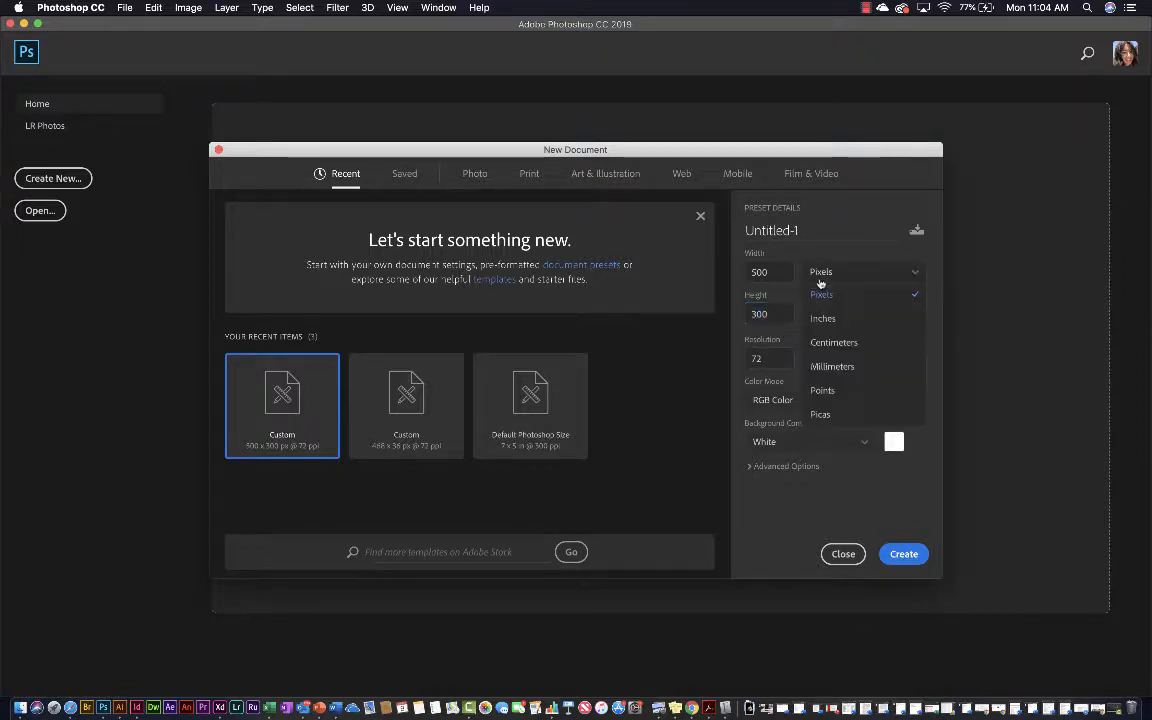
{"action": "left_click", "coordinate": [821, 279]}
{"action": "left_click", "coordinate": [803, 231]}
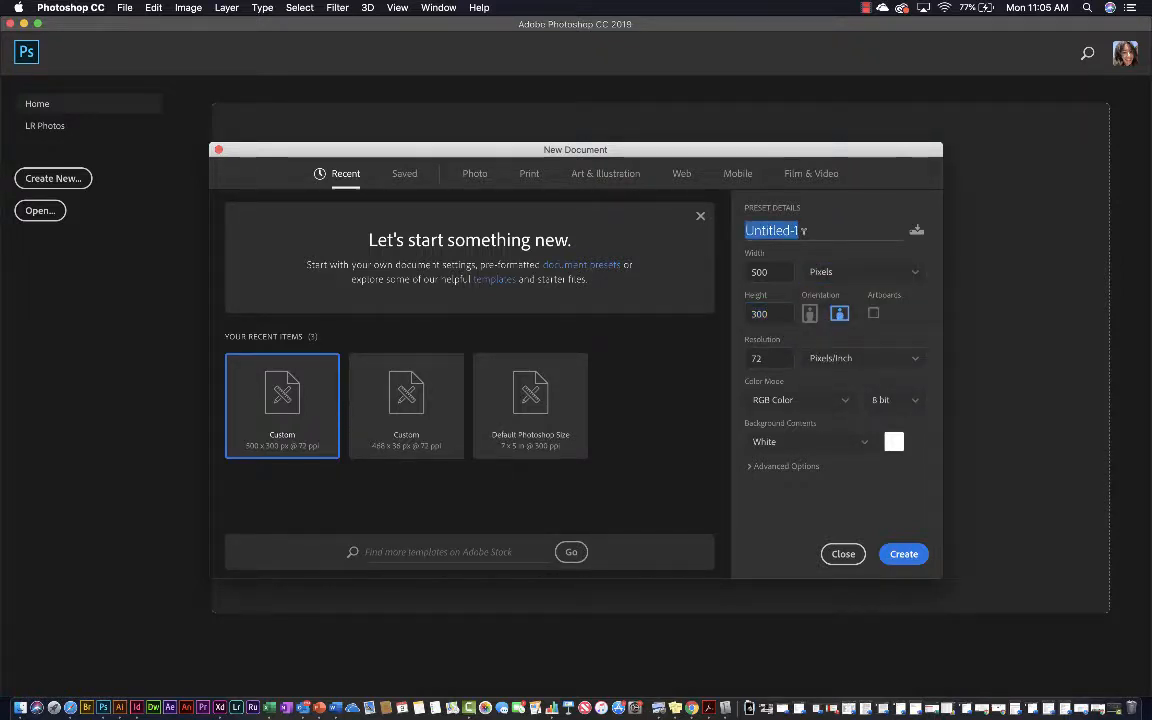
{"action": "type", "text": "AnimatedGi"}
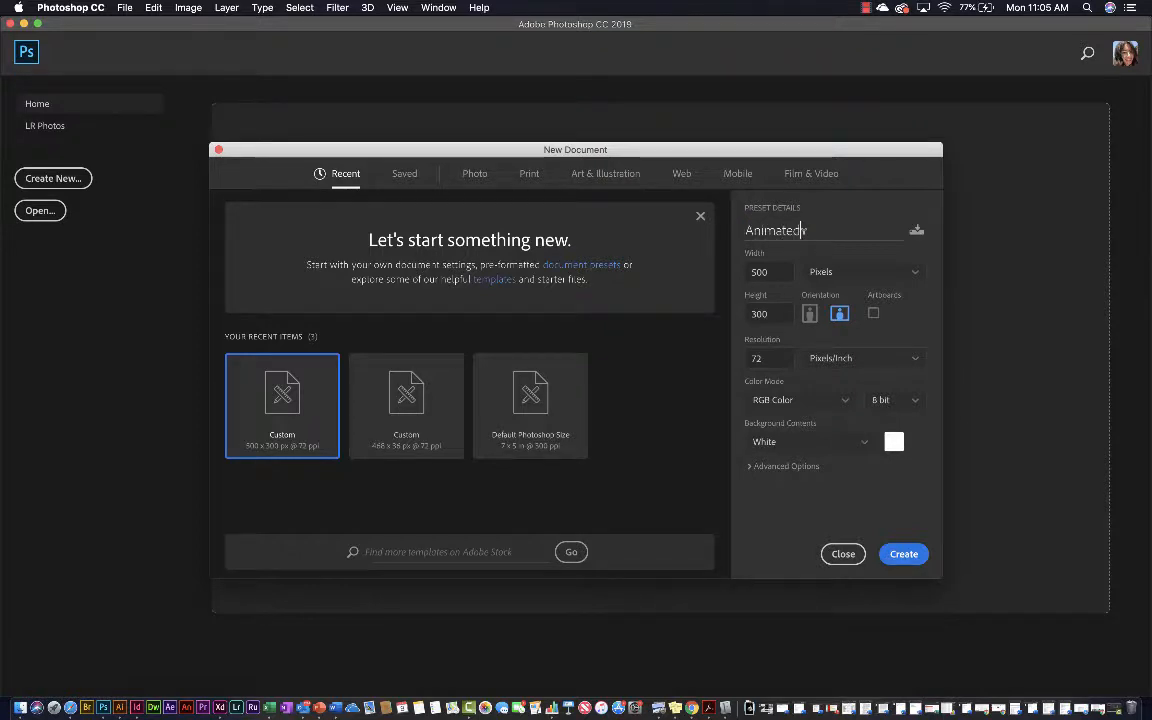
{"action": "type", "text": "f"}
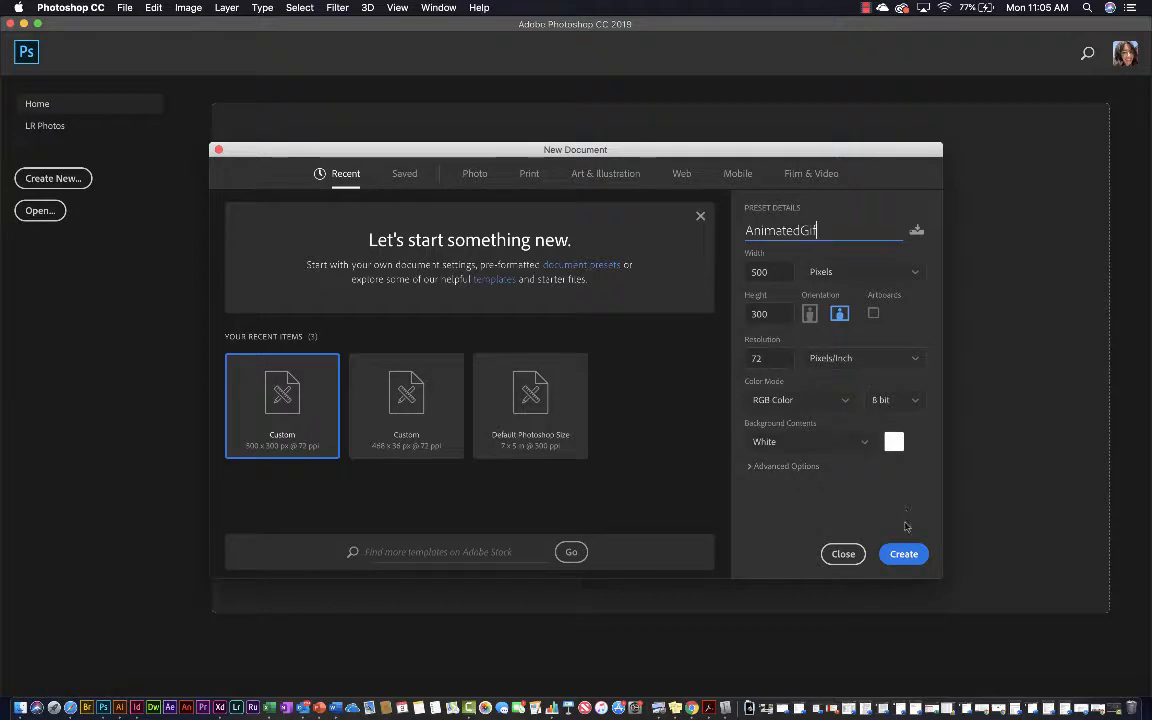
{"action": "left_click", "coordinate": [904, 554]}
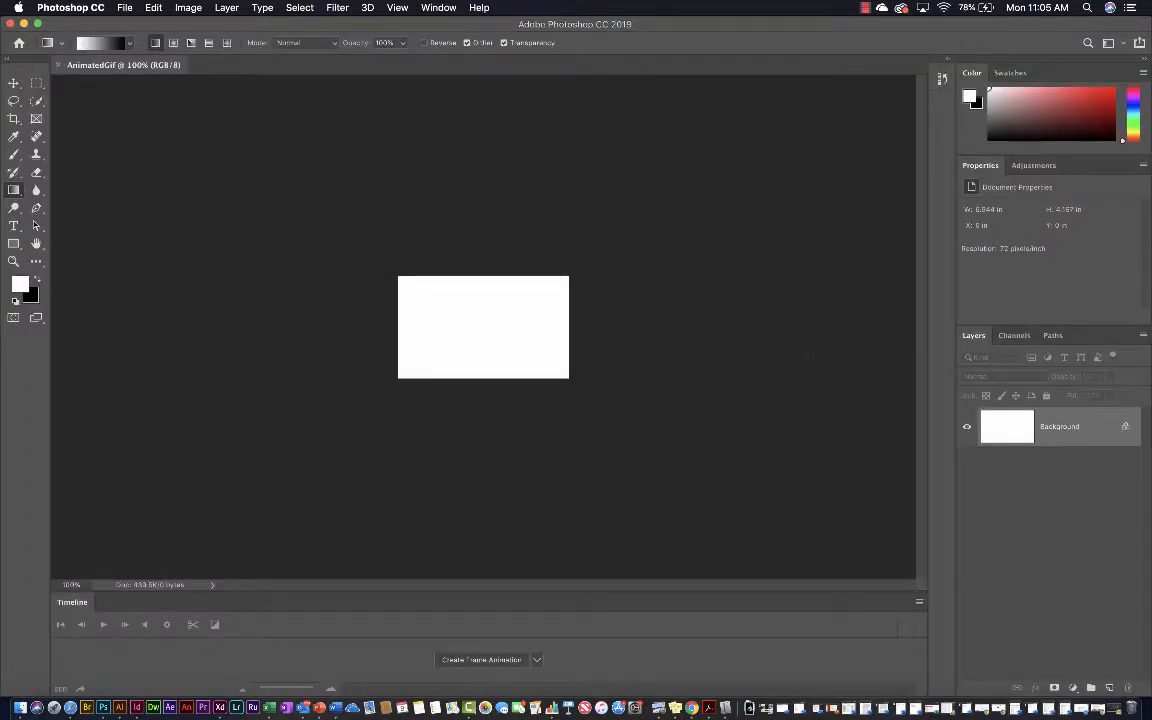
Reset the Essentials workspace and close the Learn and Libraries panel groups
{"action": "left_click", "coordinate": [436, 8]}
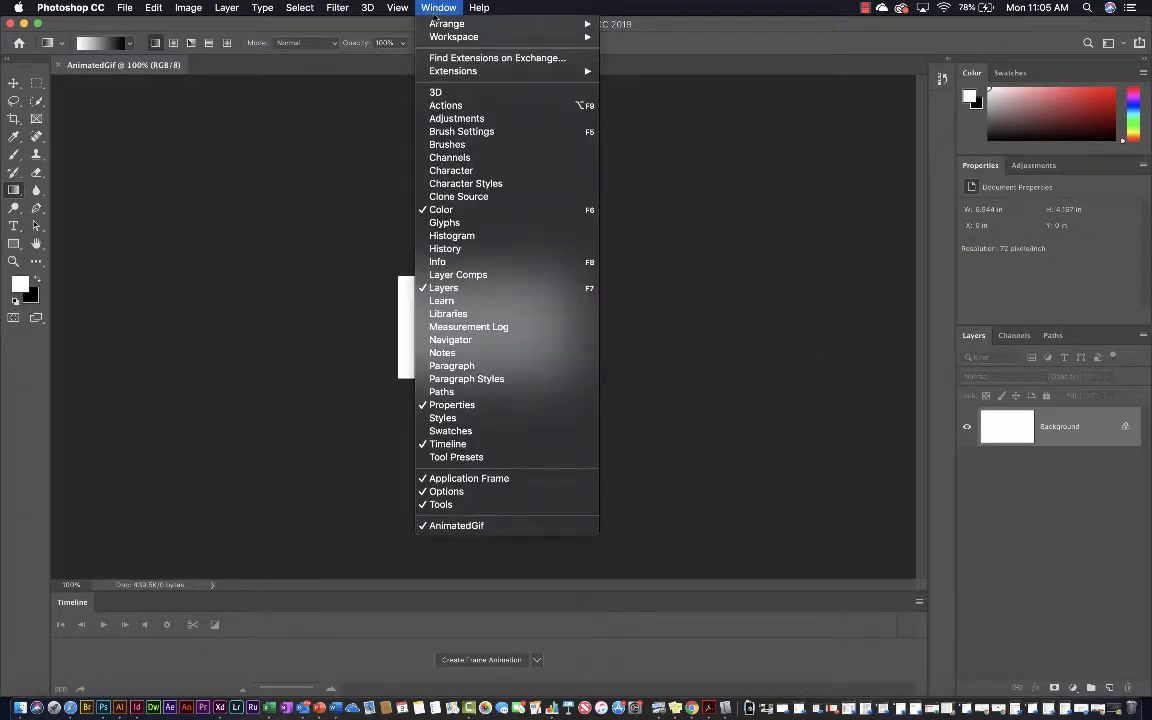
{"action": "mouse_move", "coordinate": [443, 38]}
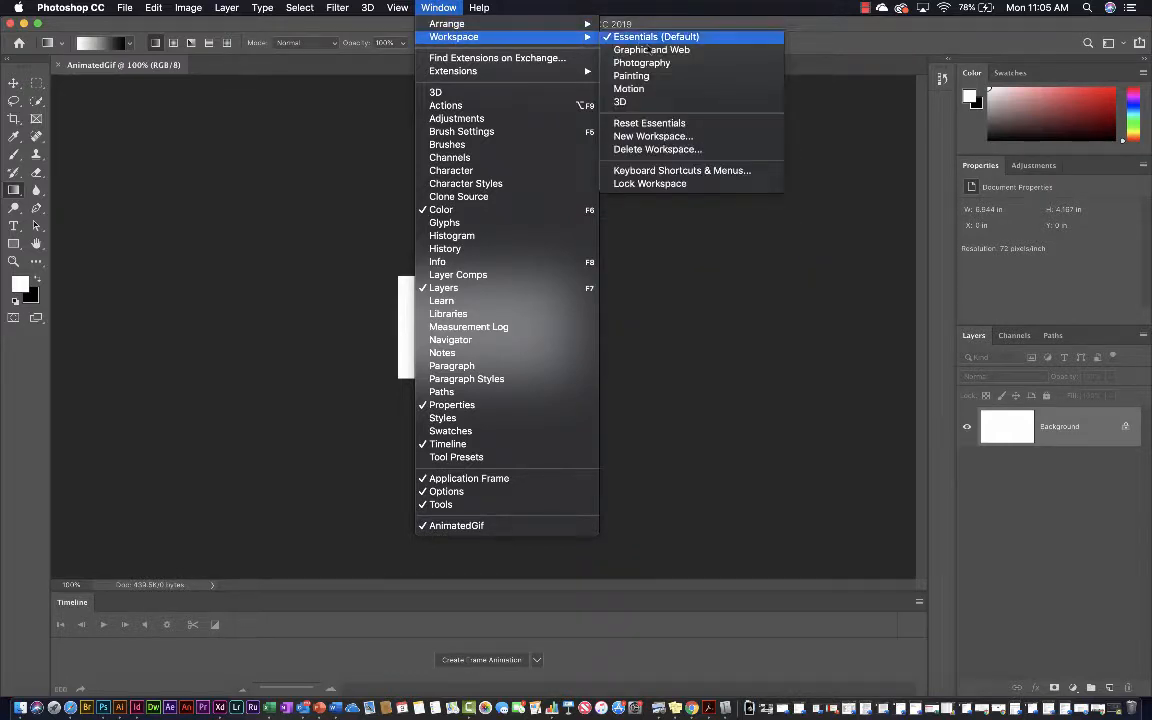
{"action": "left_click", "coordinate": [669, 123]}
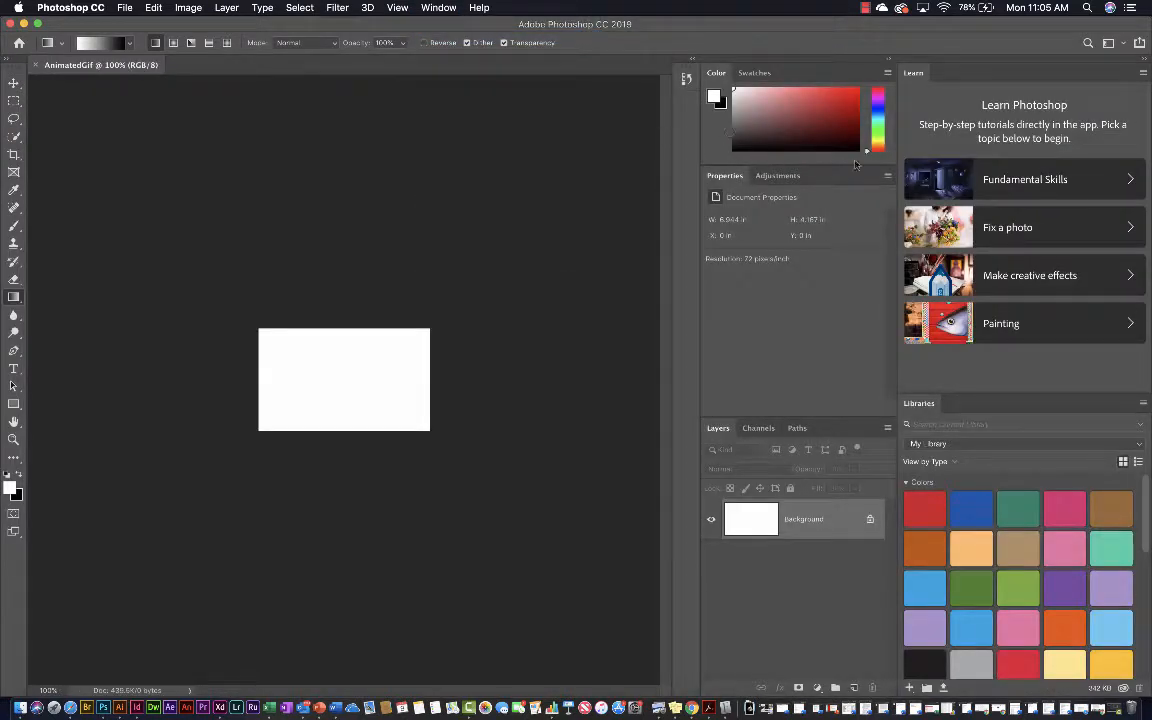
{"action": "left_click", "coordinate": [1144, 75]}
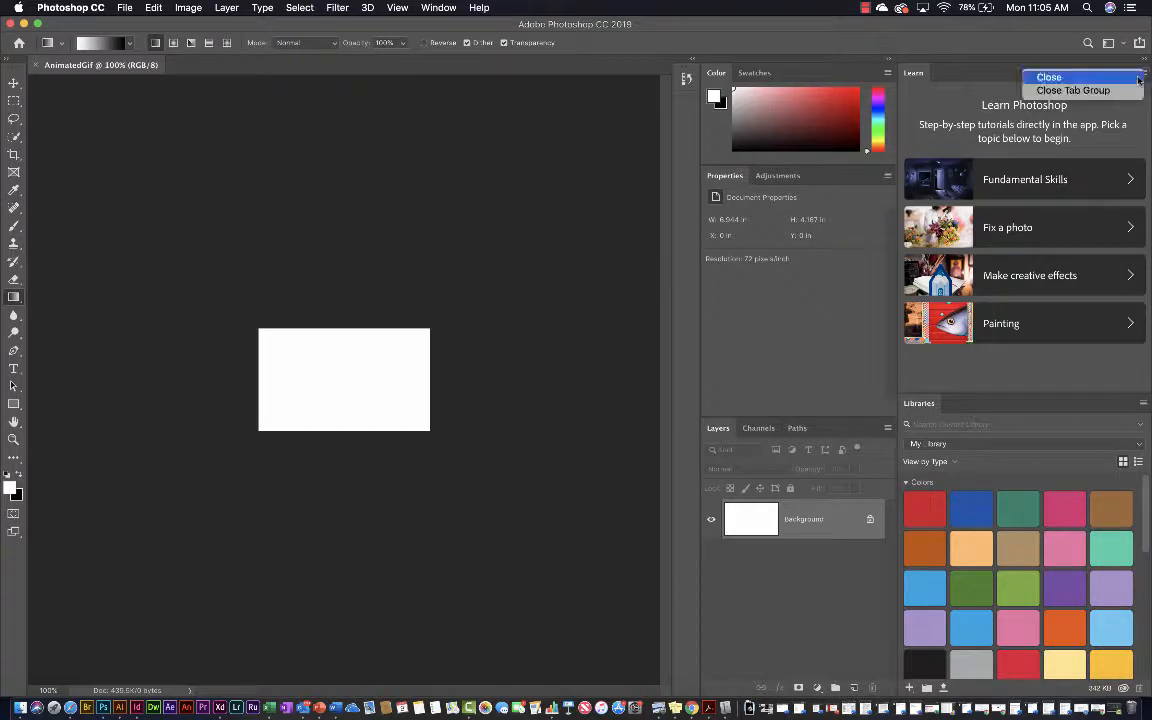
{"action": "left_click", "coordinate": [1128, 88]}
{"action": "left_click", "coordinate": [1143, 73]}
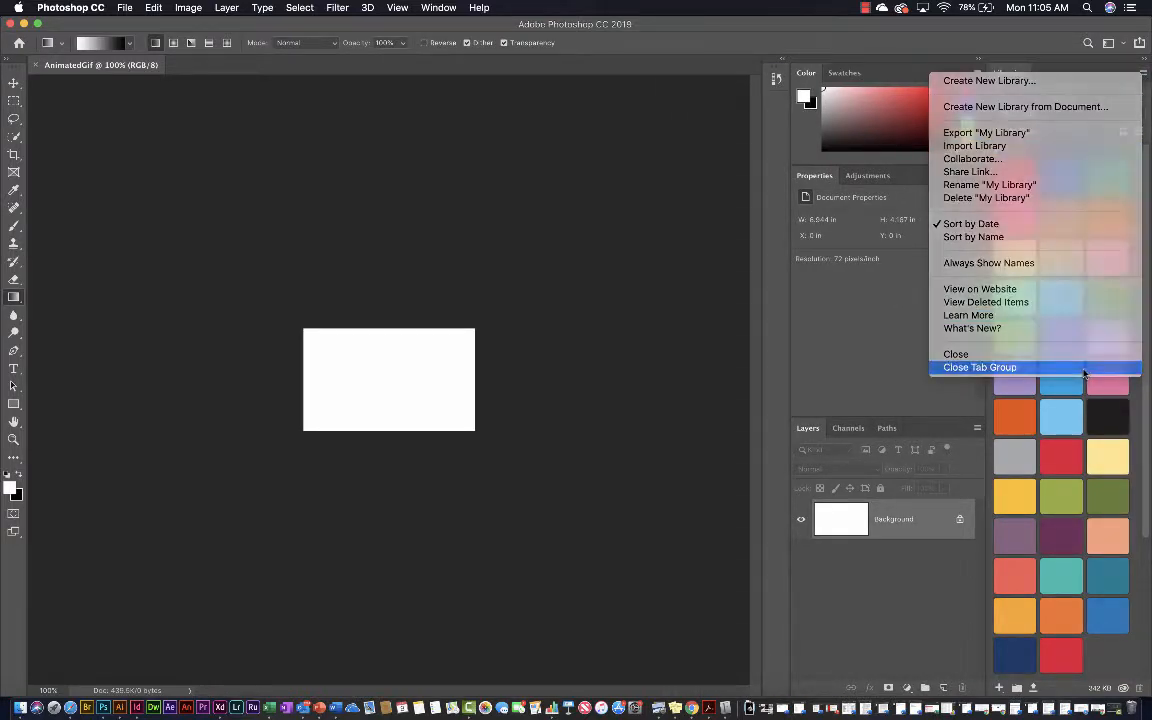
{"action": "left_click", "coordinate": [1084, 368]}
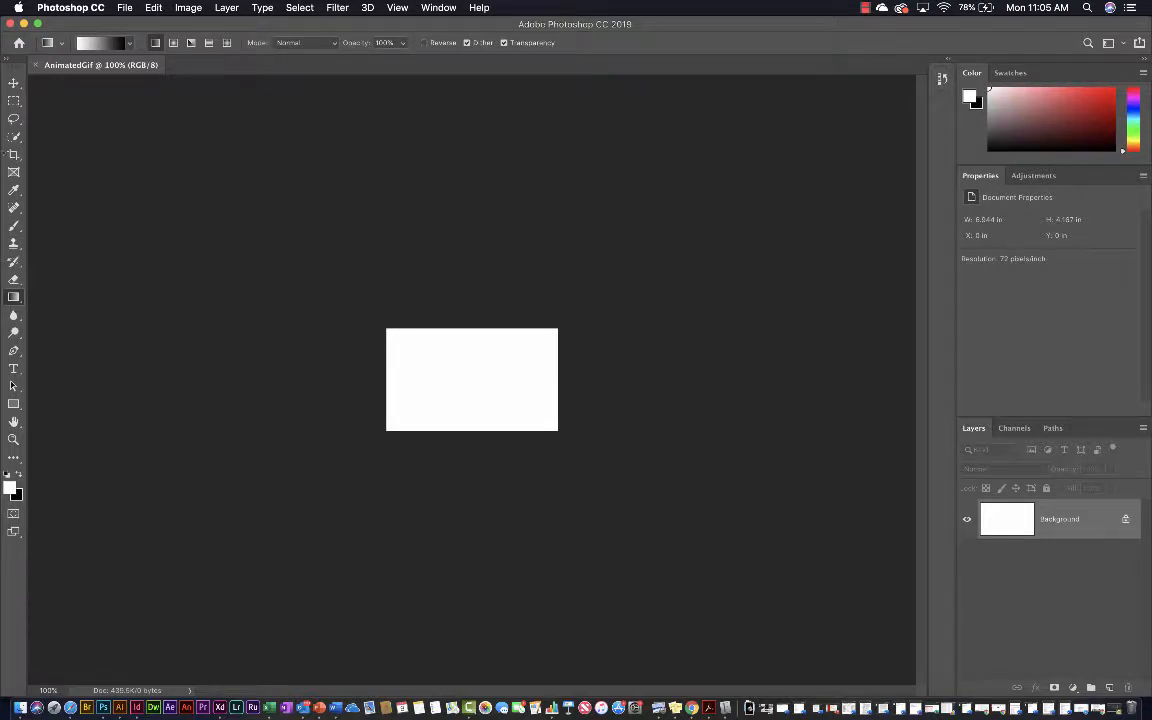
Start the Load Files into Stack script and set the source to Folder
{"action": "left_click", "coordinate": [124, 8]}
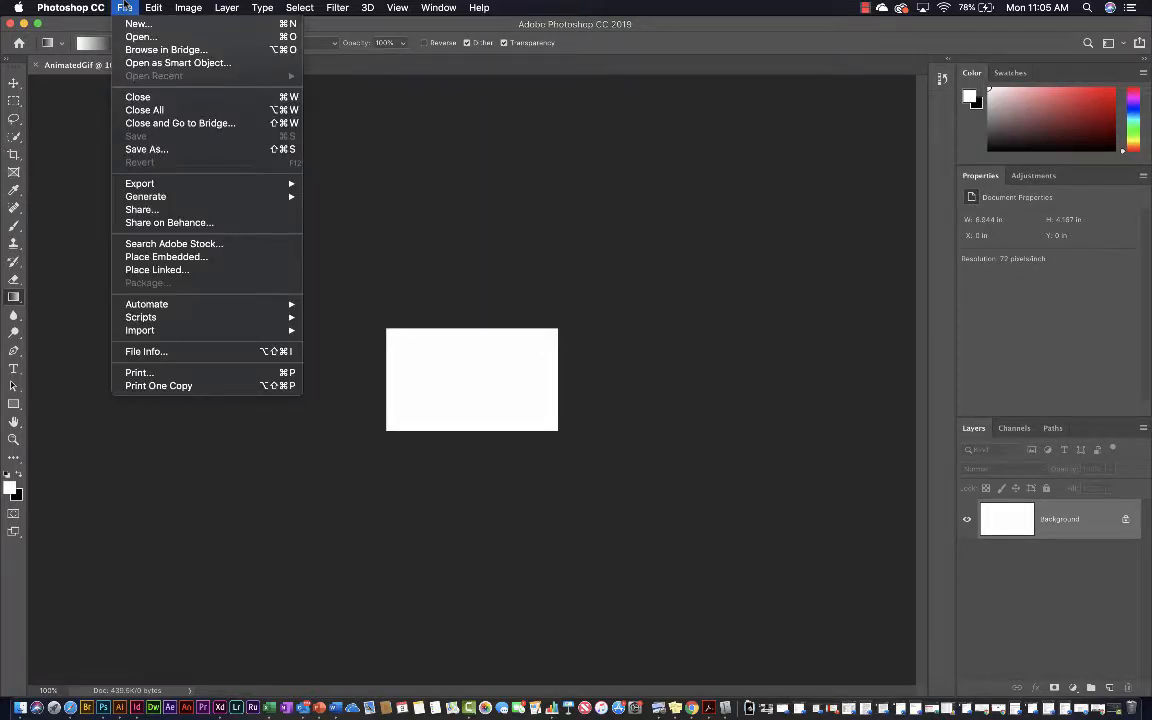
{"action": "mouse_move", "coordinate": [244, 317]}
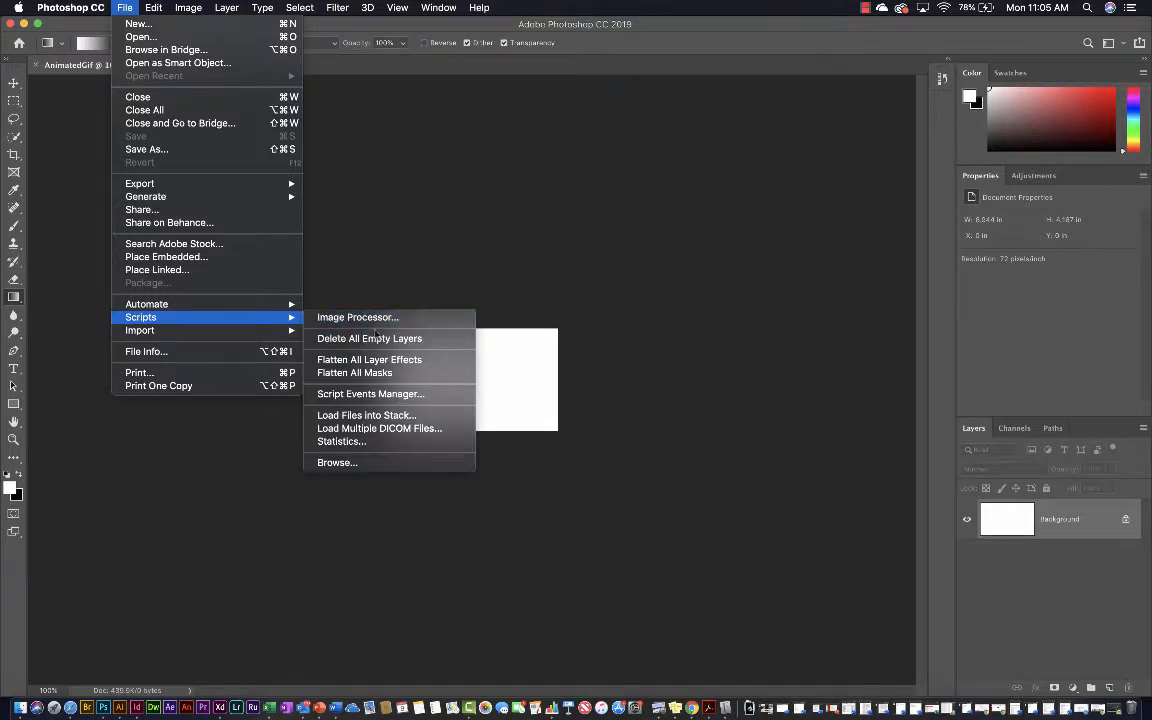
{"action": "left_click", "coordinate": [378, 417]}
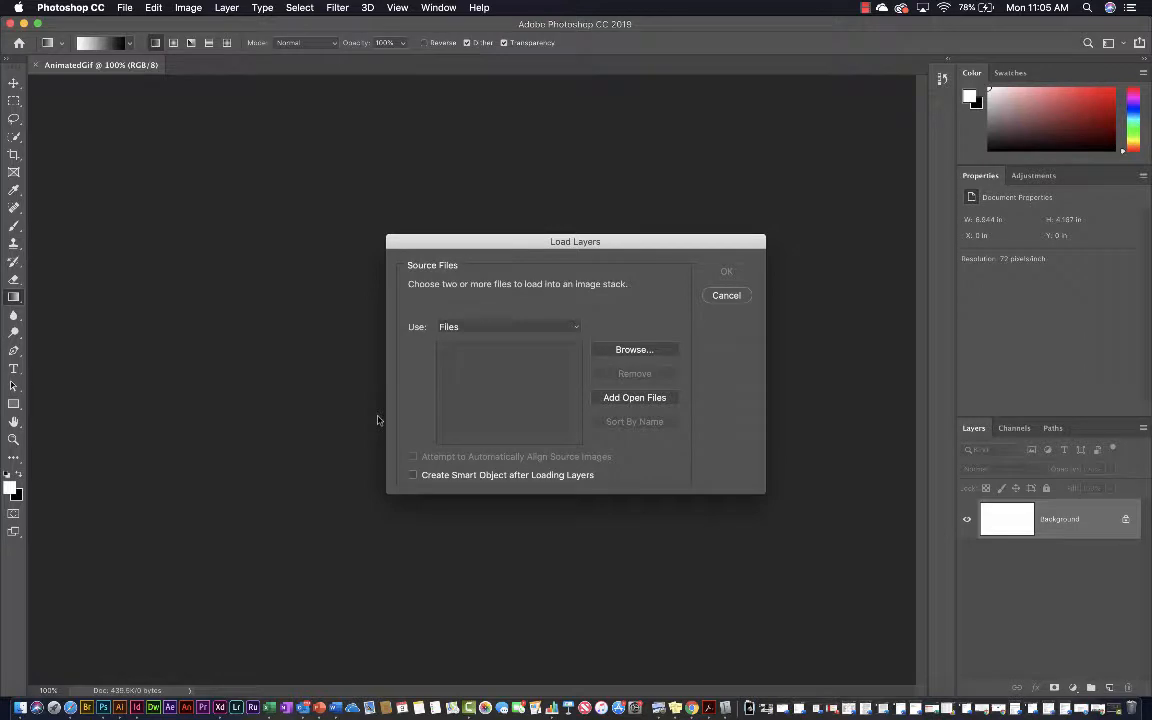
{"action": "left_click", "coordinate": [576, 330]}
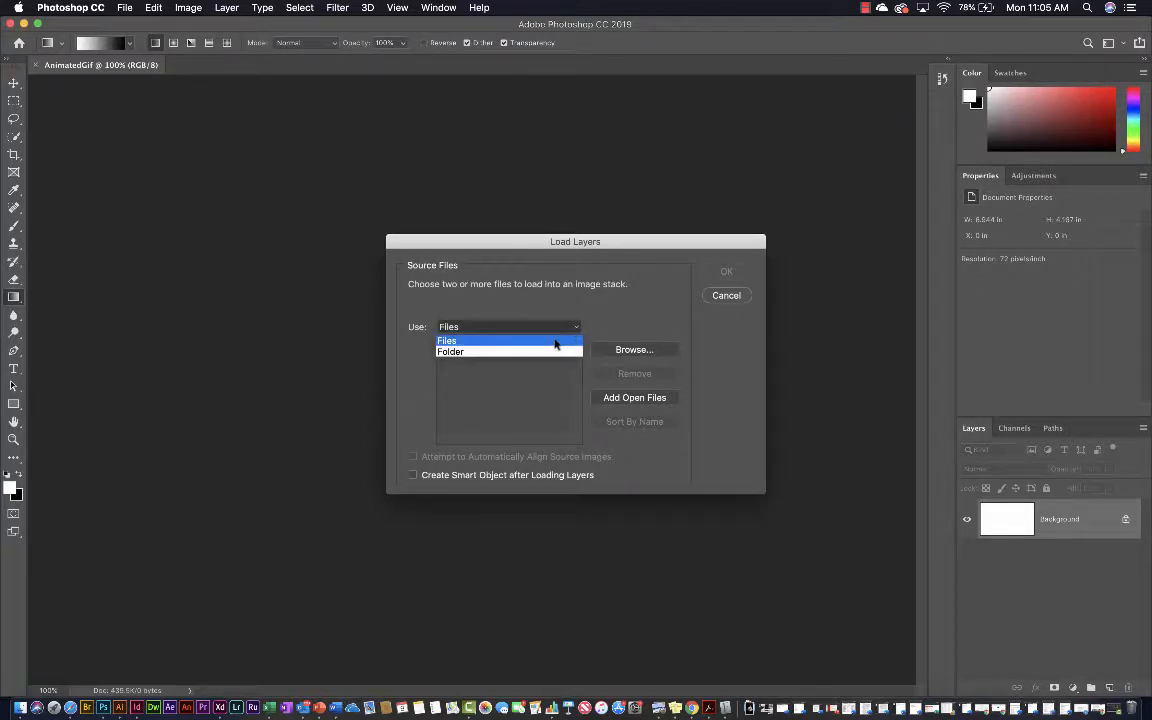
{"action": "left_click", "coordinate": [545, 352]}
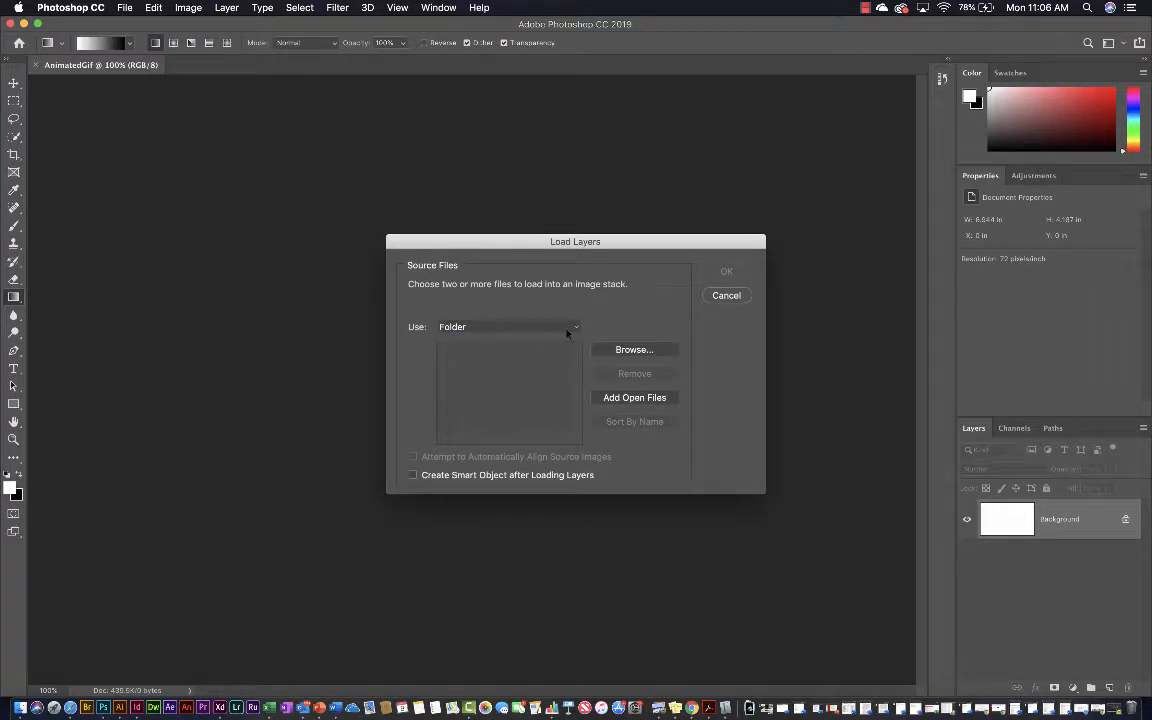
{"action": "left_click", "coordinate": [567, 330]}
{"action": "left_click", "coordinate": [560, 340]}
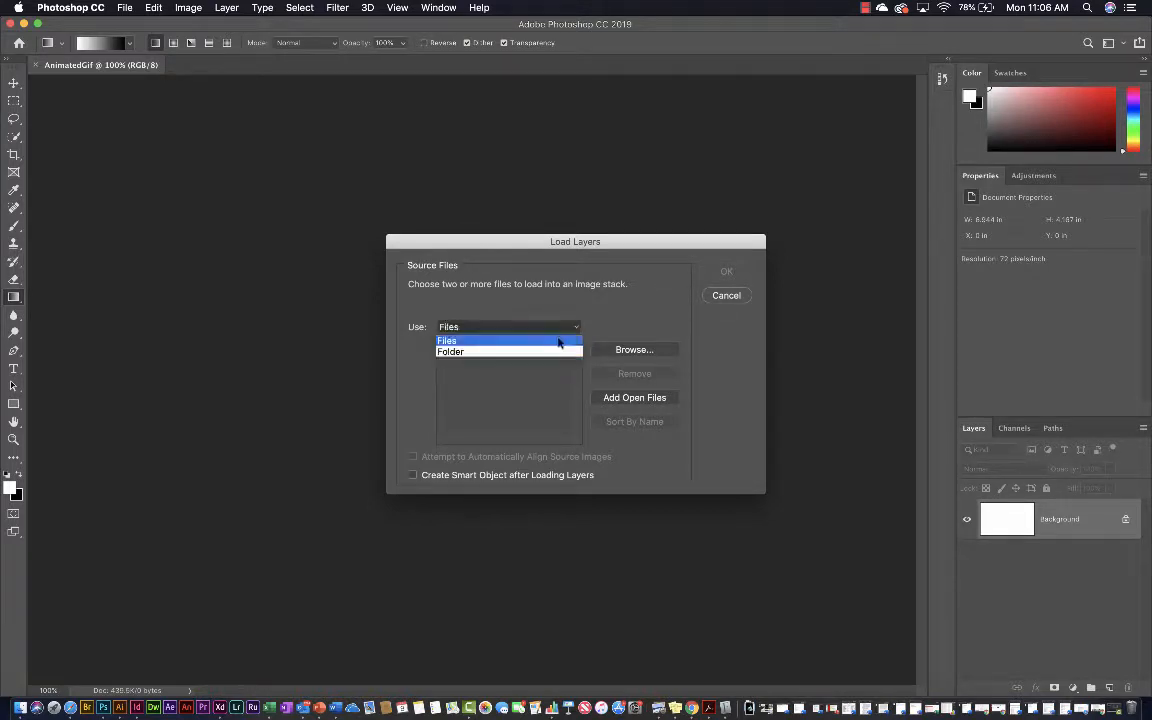
{"action": "left_click", "coordinate": [558, 330]}
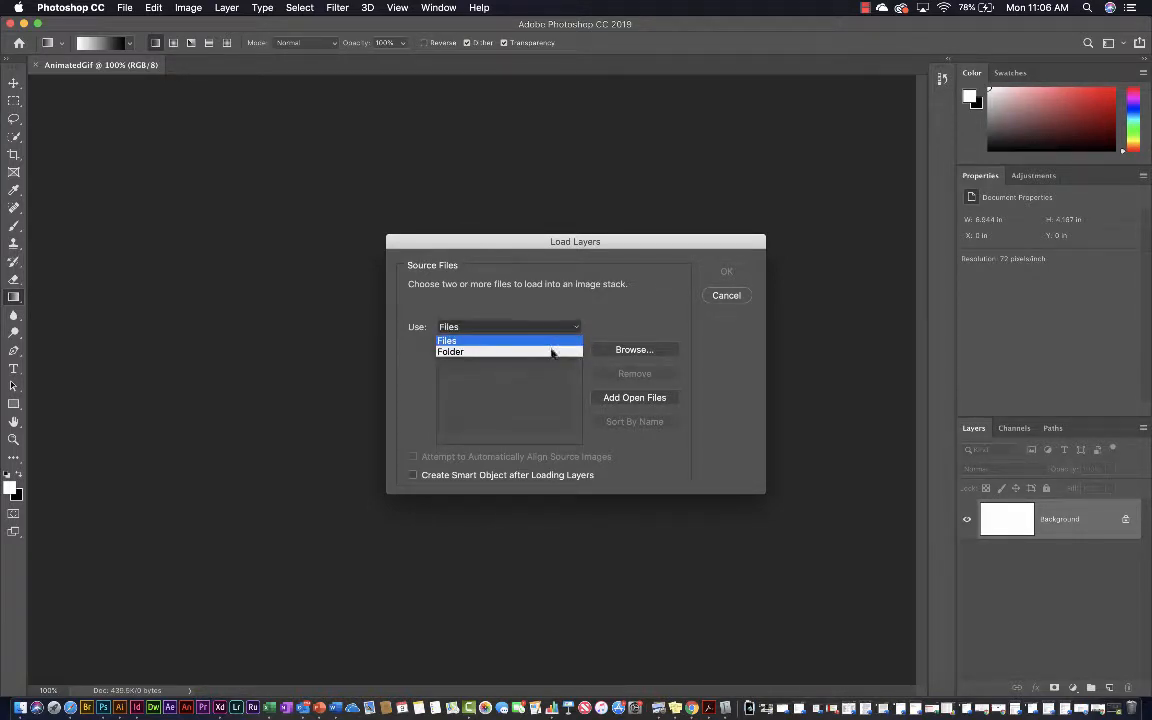
{"action": "left_click", "coordinate": [552, 352]}
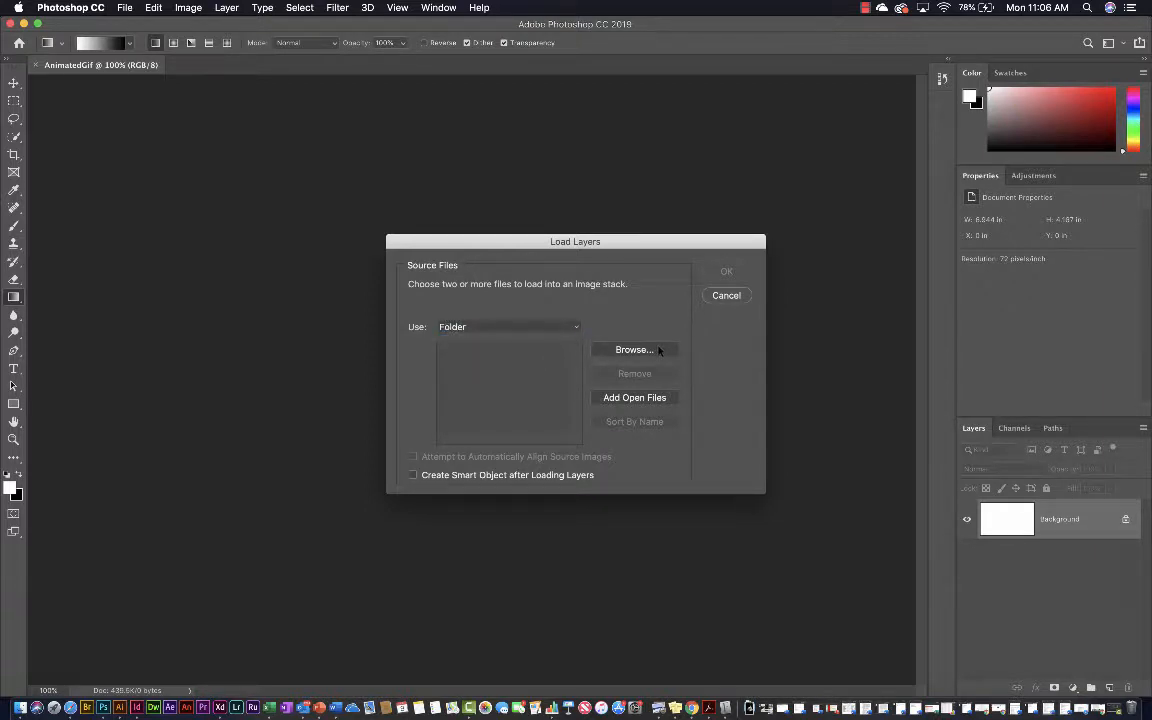
Choose the 1x folder inside animated_gif_frames on the Desktop and load its PNG files as layers
{"action": "left_click", "coordinate": [656, 350]}
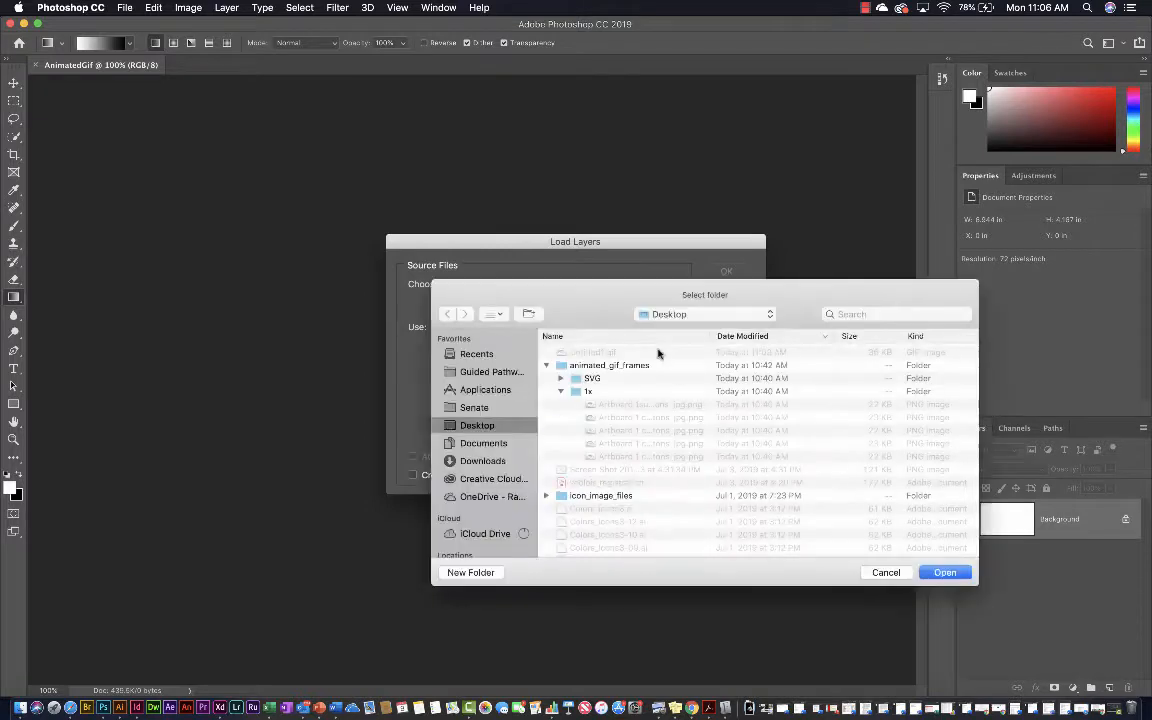
{"action": "left_click", "coordinate": [583, 391]}
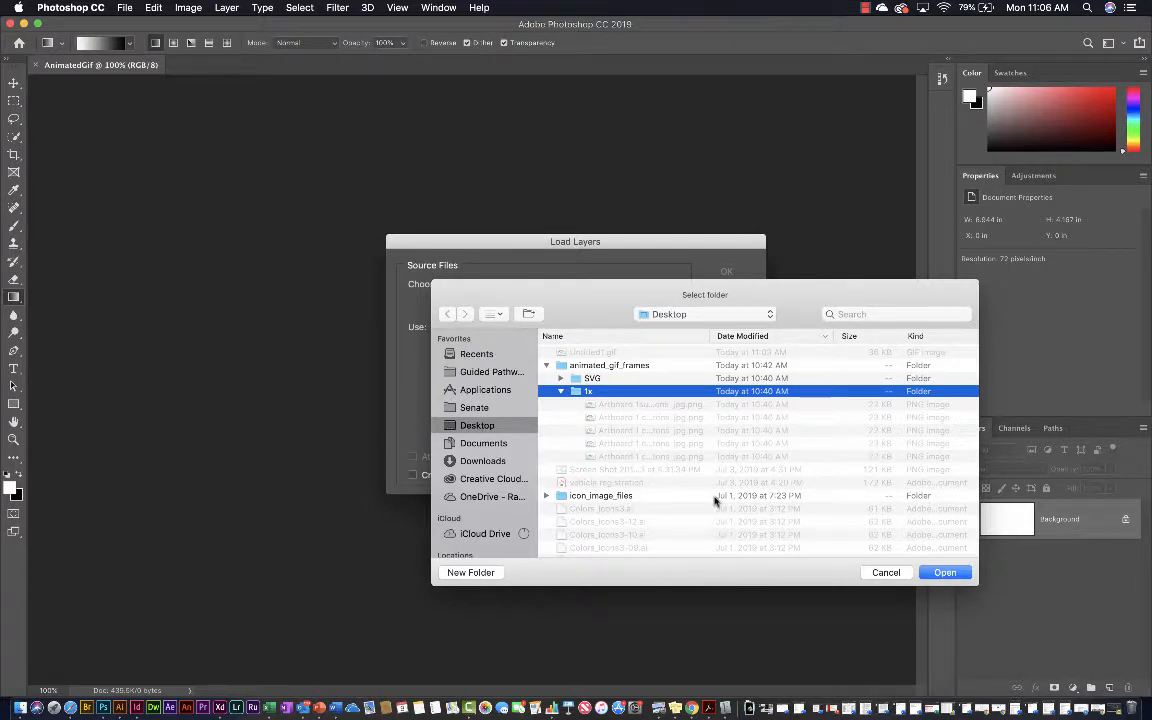
{"action": "left_click", "coordinate": [928, 576]}
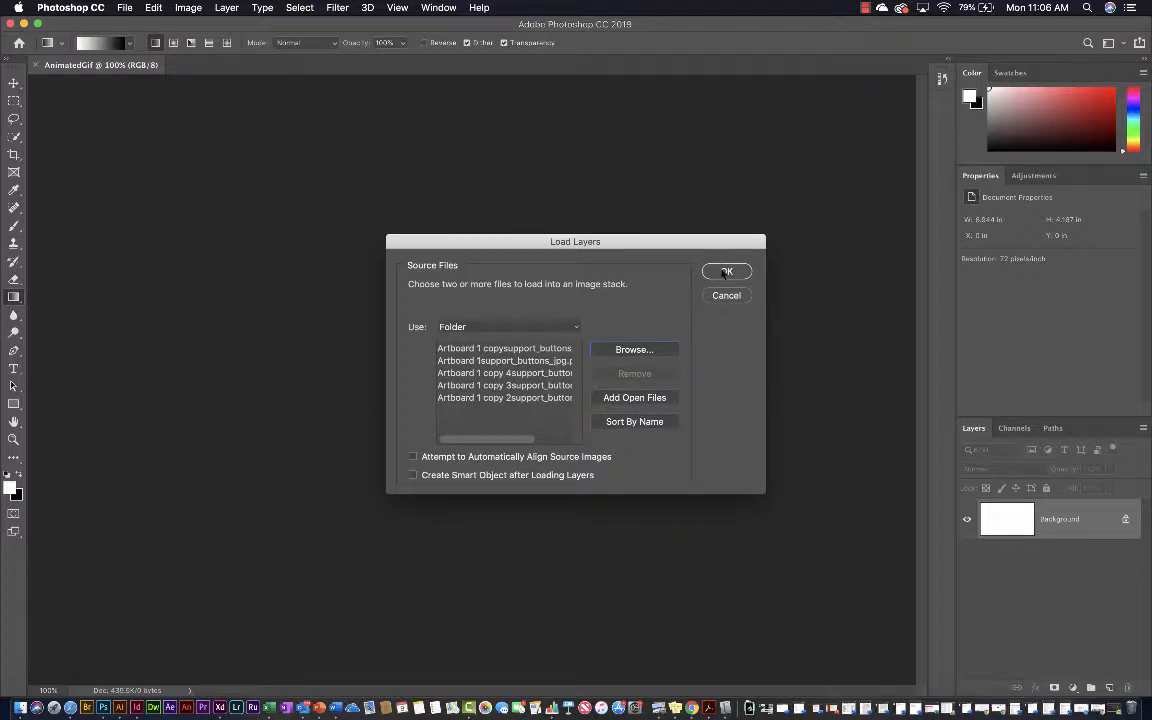
{"action": "left_click", "coordinate": [726, 271]}
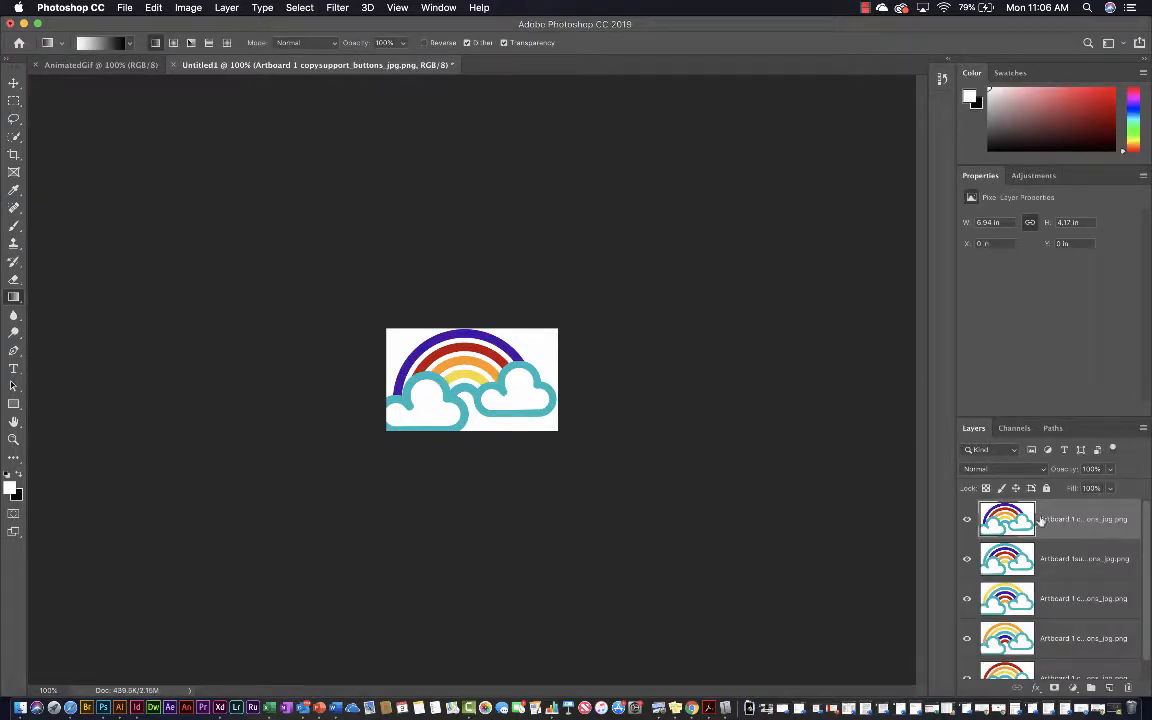
Widen the Layers panel to show the full layer names and look through the loaded frame layers
{"action": "left_click_drag", "start_coordinate": [930, 442], "coordinate": [828, 444]}
{"action": "scroll", "coordinate": [1000, 570], "scroll_direction": "down", "scroll_amount": 1}
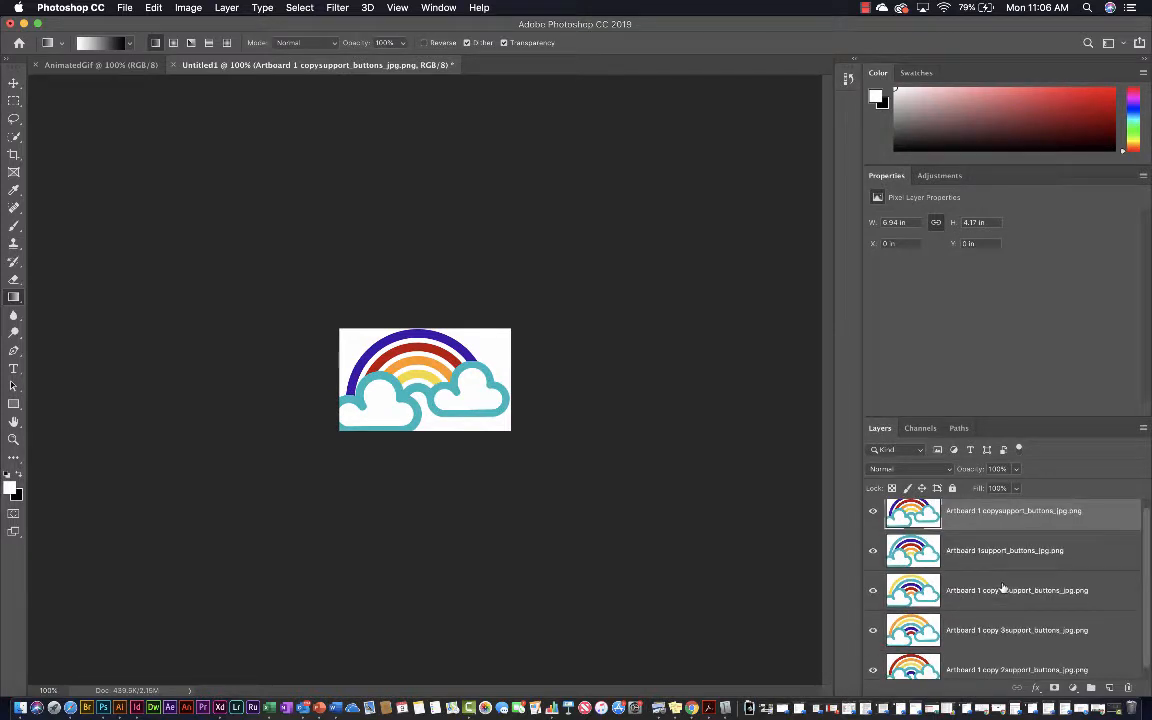
{"action": "scroll", "coordinate": [1003, 588], "scroll_direction": "down", "scroll_amount": 1}
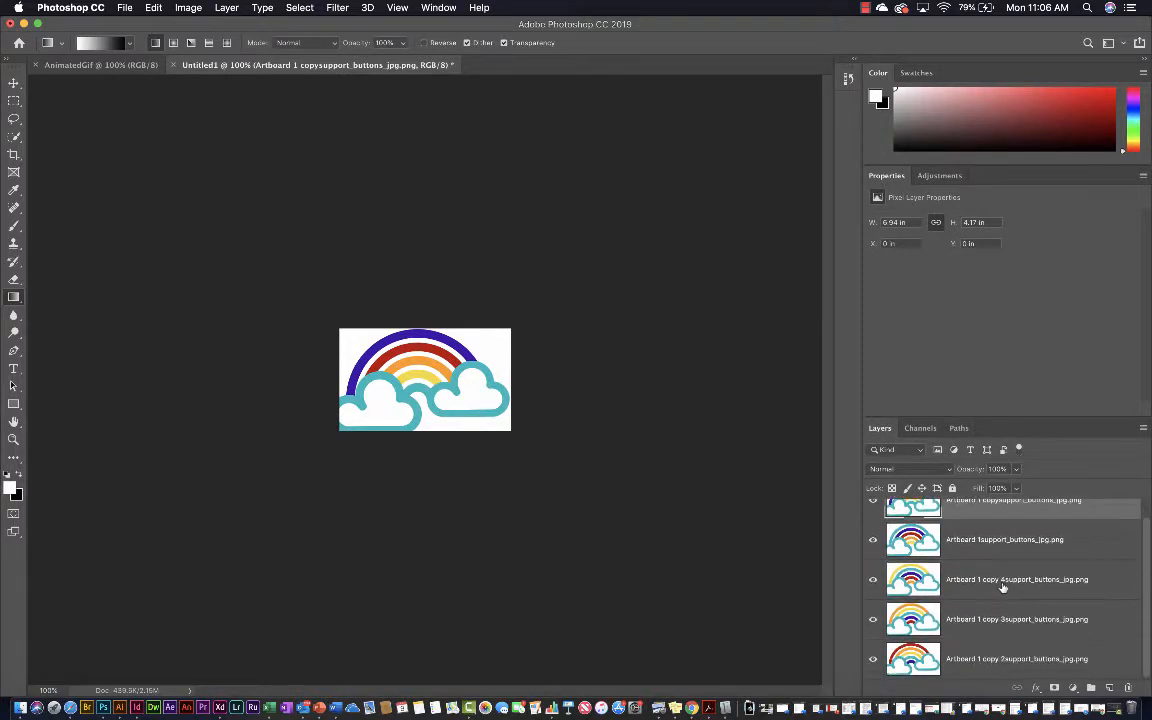
{"action": "scroll", "coordinate": [1003, 588], "scroll_direction": "up", "scroll_amount": 1}
{"action": "scroll", "coordinate": [1003, 588], "scroll_direction": "down", "scroll_amount": 1}
{"action": "scroll", "coordinate": [1003, 588], "scroll_direction": "up", "scroll_amount": 1}
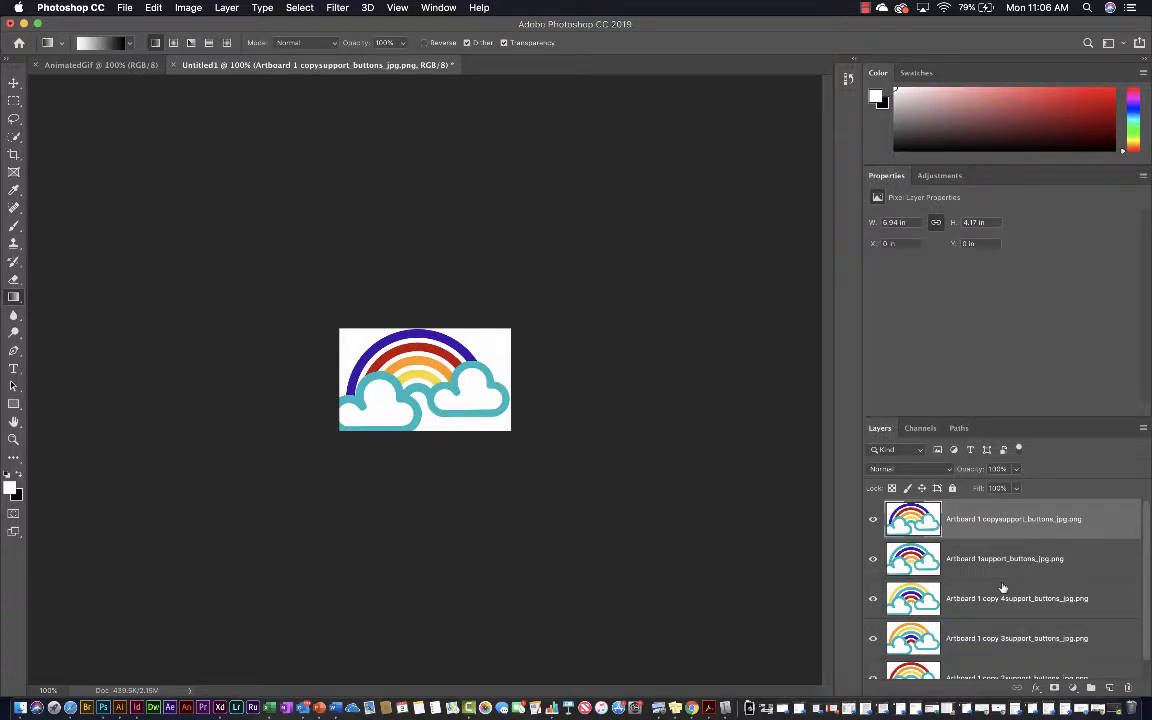
{"action": "scroll", "coordinate": [1003, 588], "scroll_direction": "down", "scroll_amount": 1}
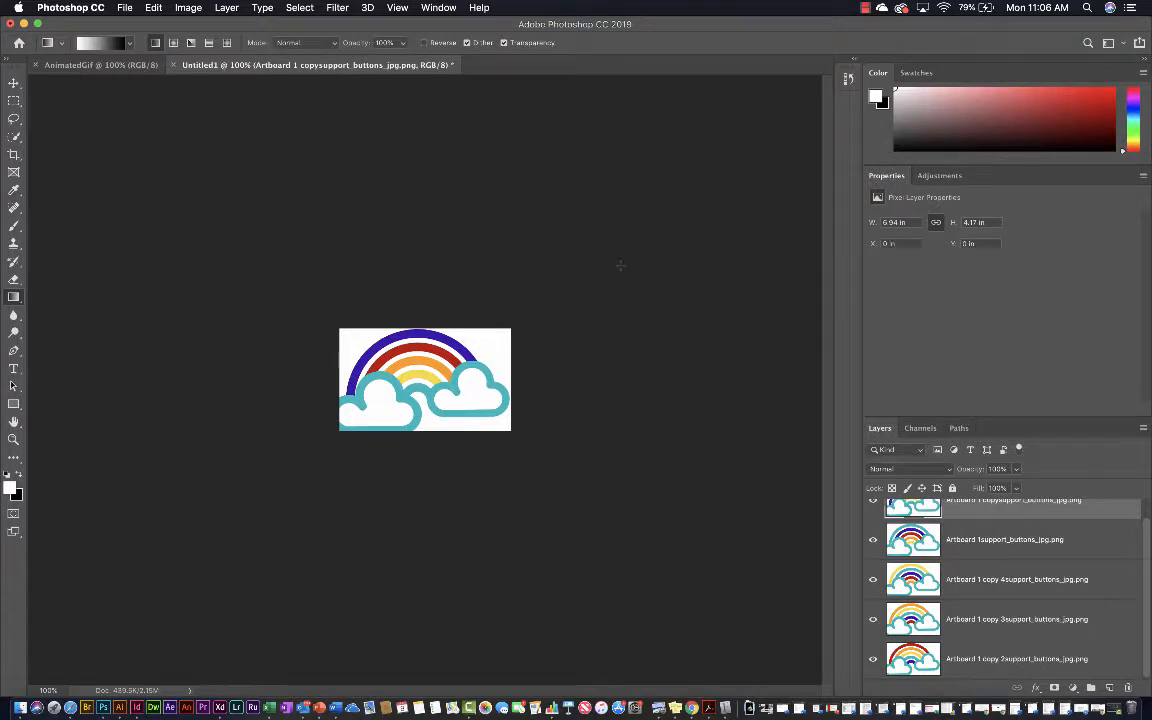
Show the Timeline panel and expand the toolbox to two columns
{"action": "left_click", "coordinate": [438, 8]}
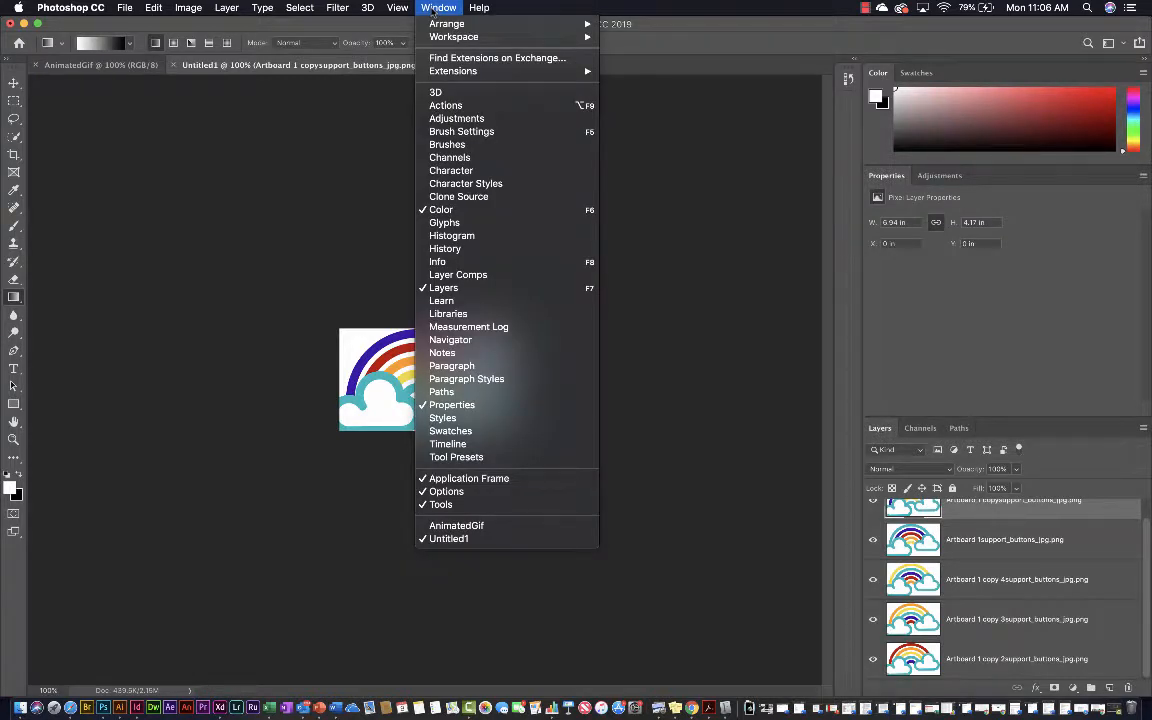
{"action": "left_click", "coordinate": [447, 444]}
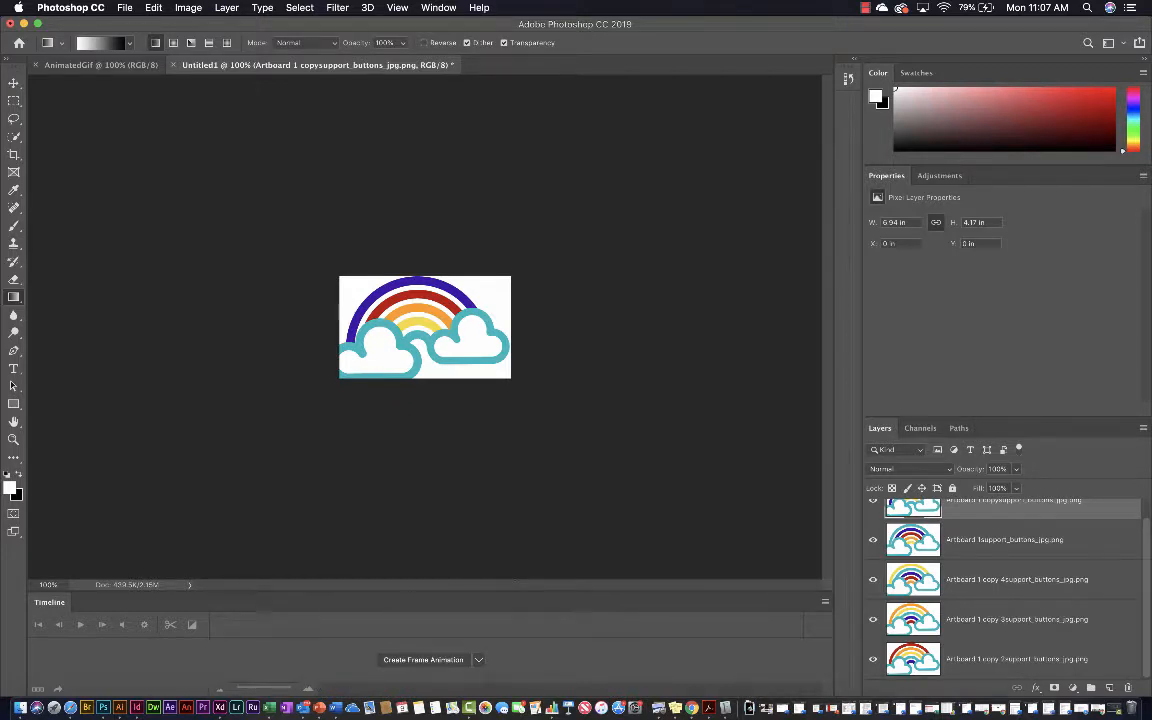
{"action": "left_click", "coordinate": [9, 58]}
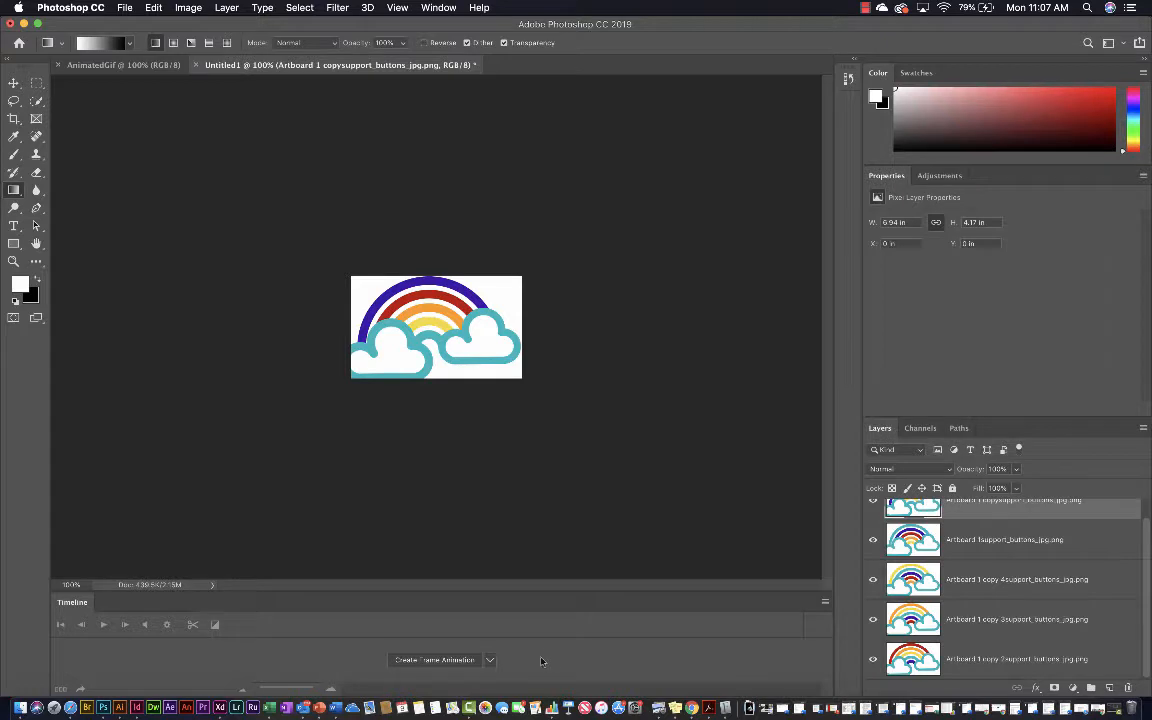
Choose the frame animation type and create a frame animation in the Timeline
{"action": "left_click", "coordinate": [489, 660]}
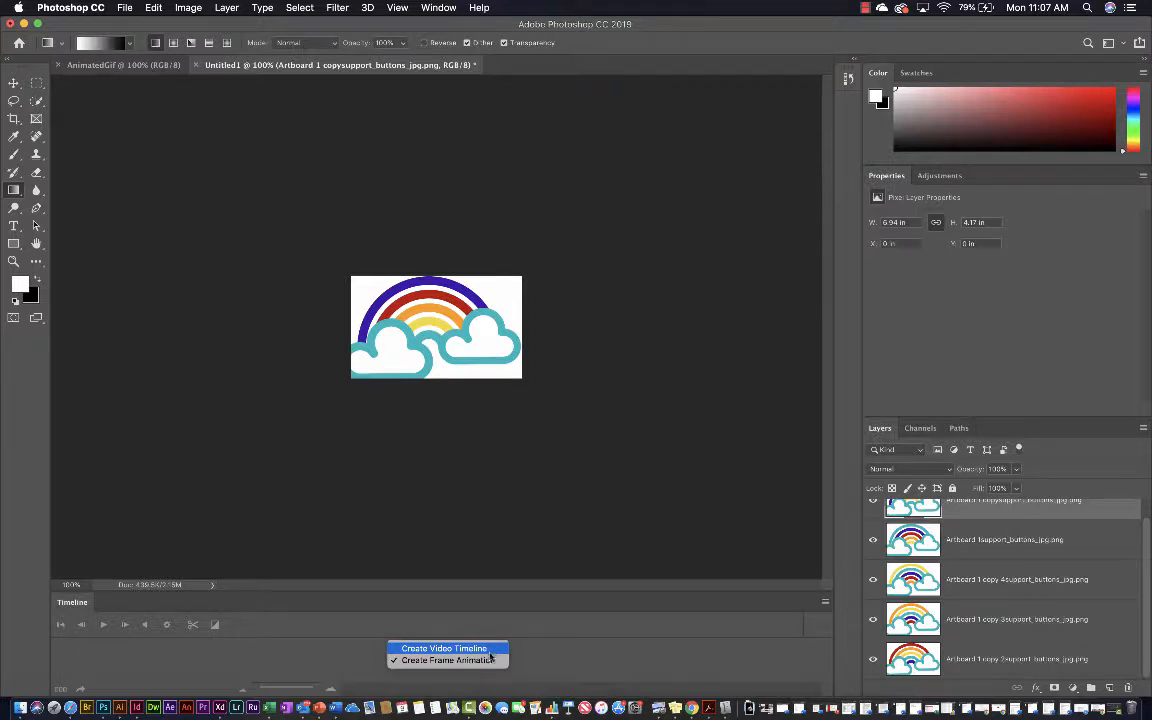
{"action": "left_click", "coordinate": [491, 661]}
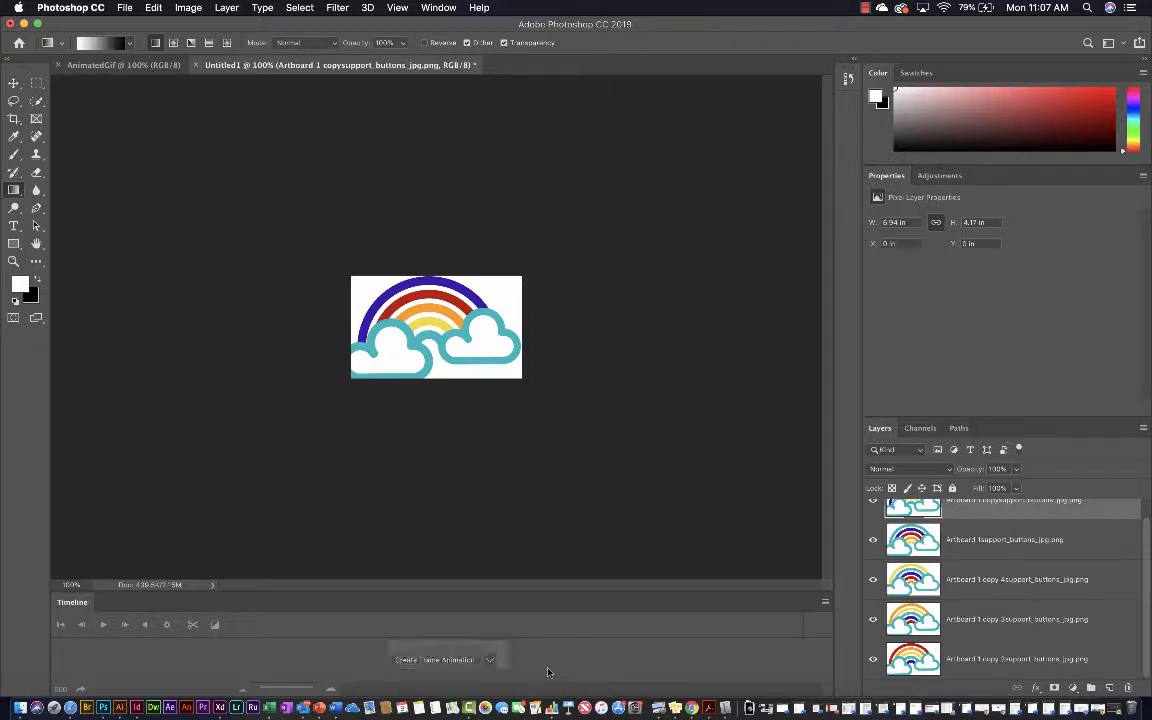
{"action": "left_click", "coordinate": [493, 663]}
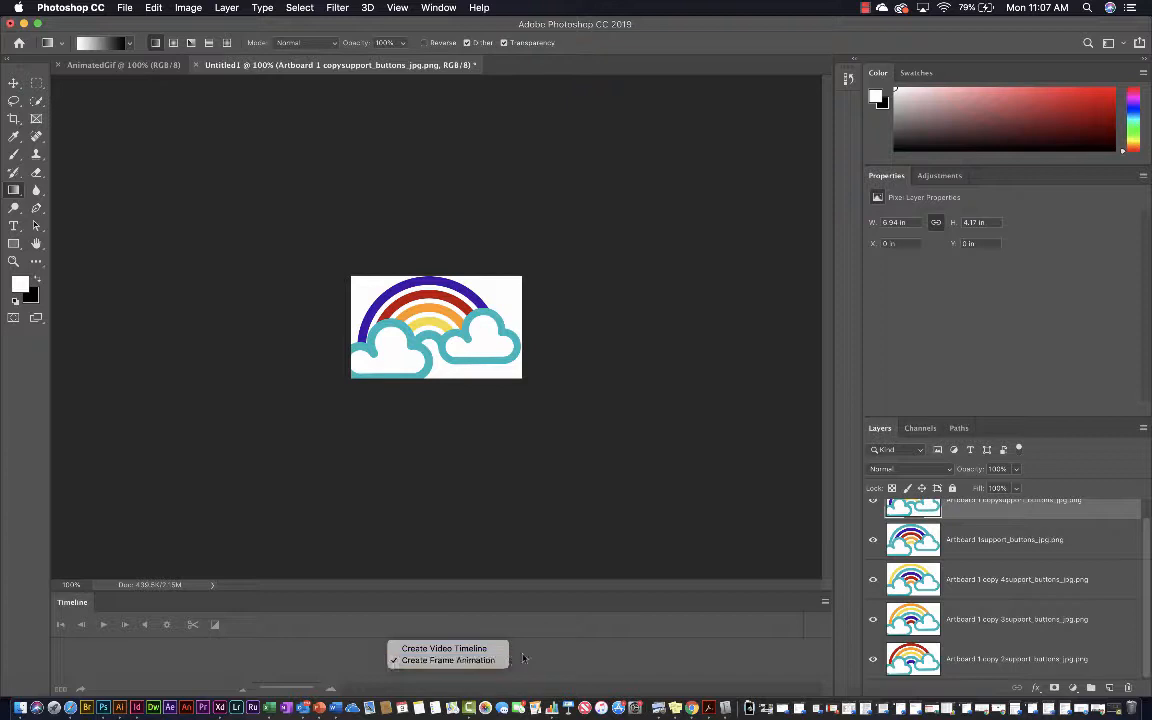
{"action": "left_click", "coordinate": [492, 661]}
{"action": "left_click", "coordinate": [492, 661]}
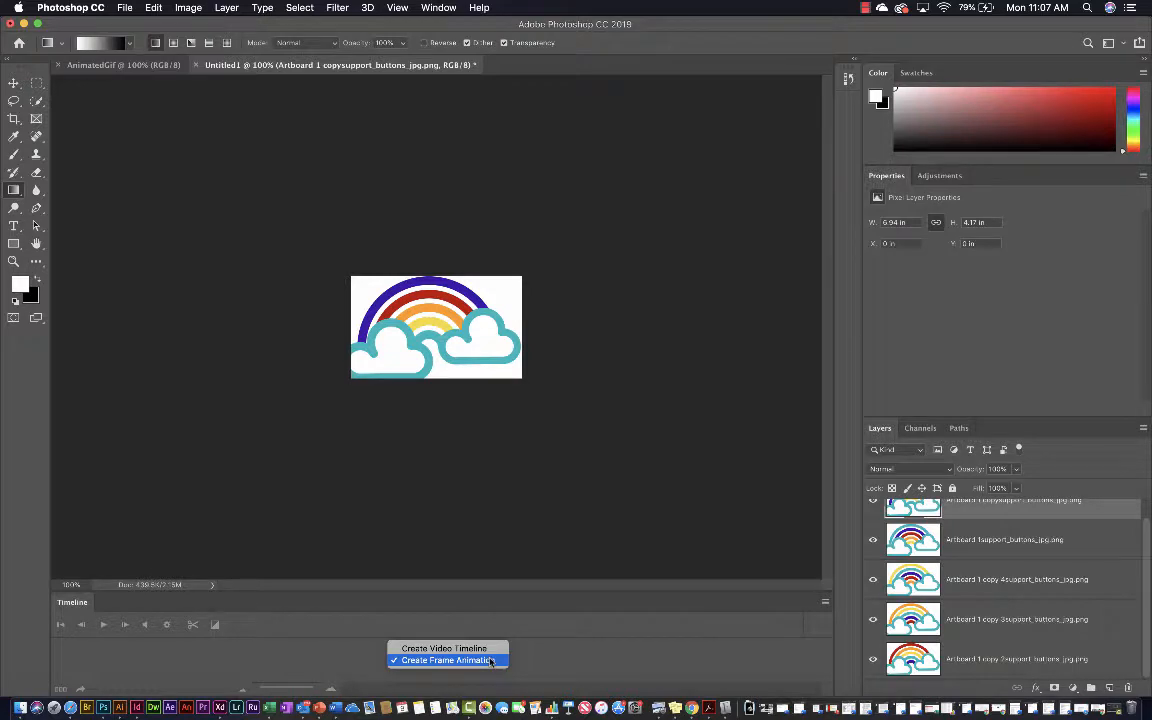
{"action": "left_click", "coordinate": [490, 661]}
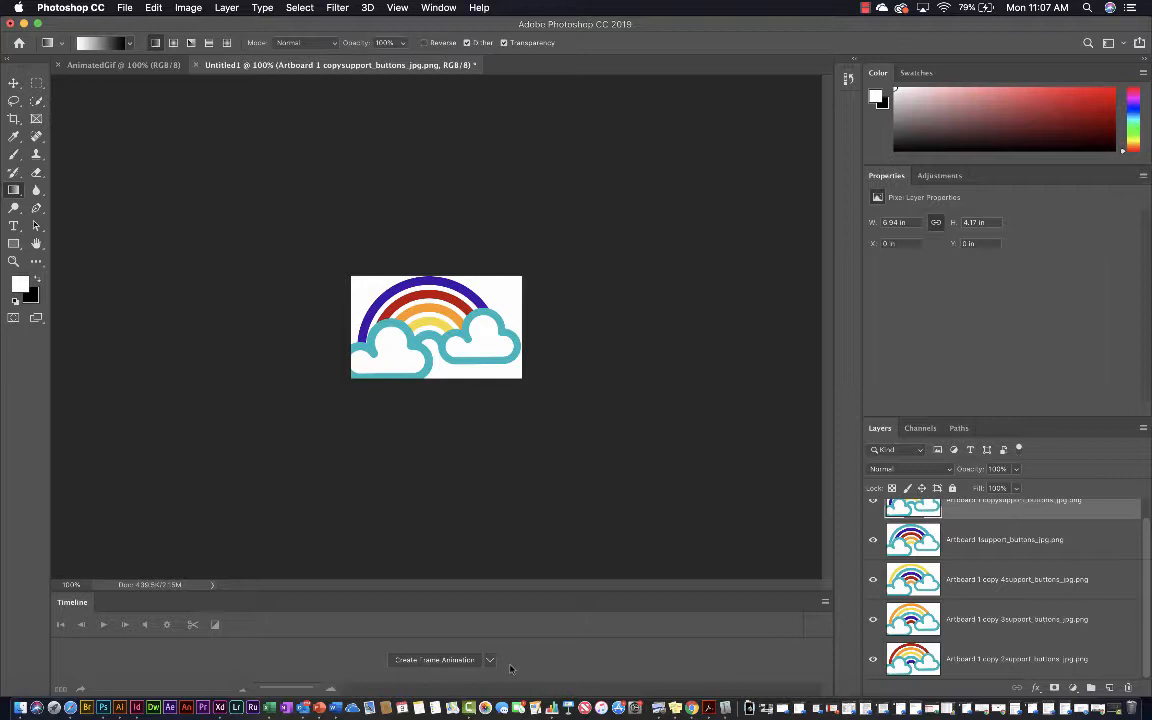
{"action": "left_click", "coordinate": [444, 661]}
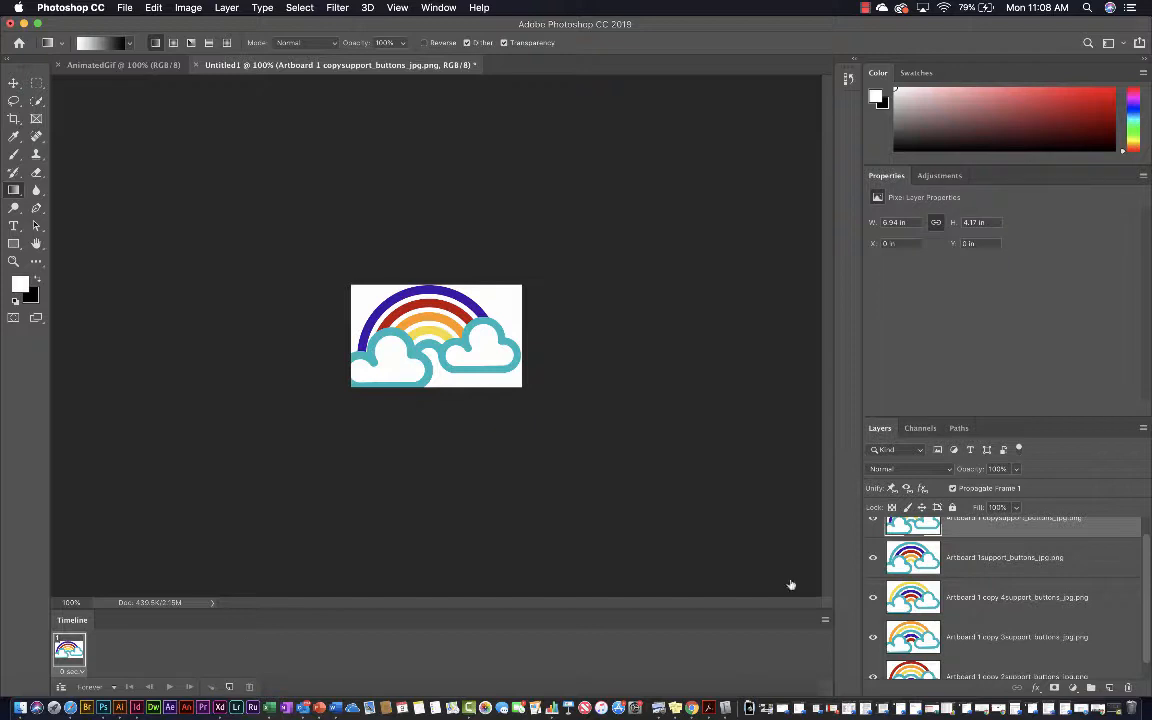
Look through the layer stack and make the Layers panel taller to fit all five frame layers
{"action": "scroll", "coordinate": [1026, 581], "scroll_direction": "up", "scroll_amount": 2}
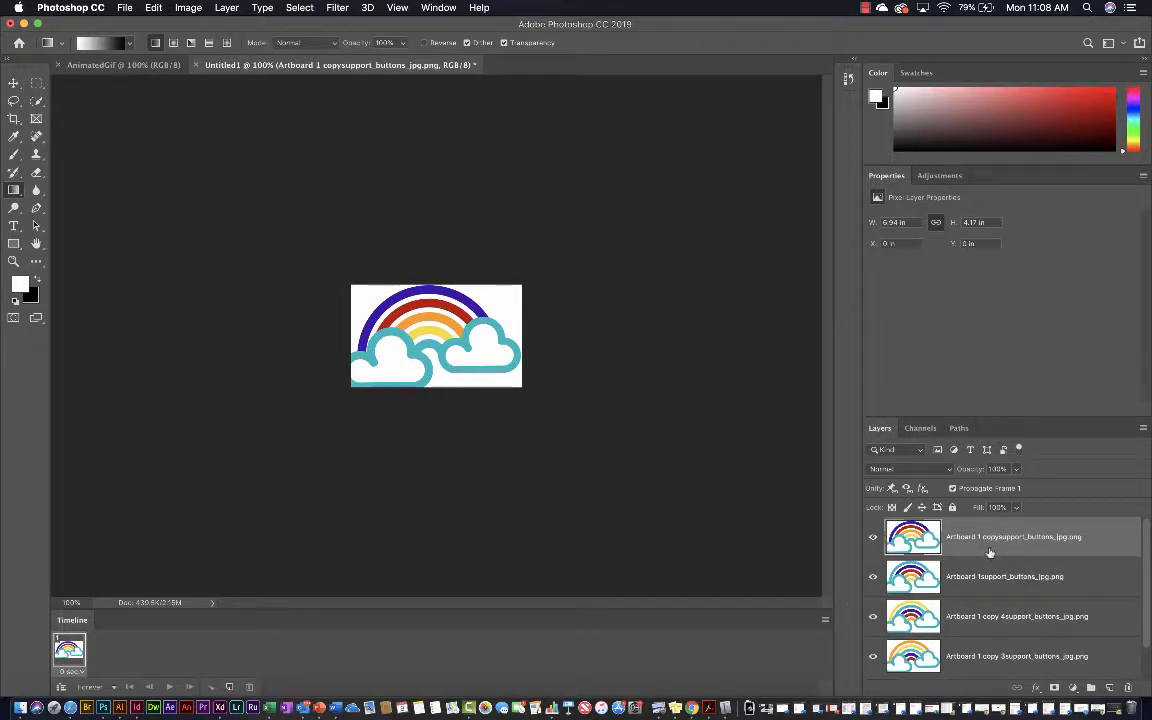
{"action": "scroll", "coordinate": [989, 552], "scroll_direction": "down", "scroll_amount": 3}
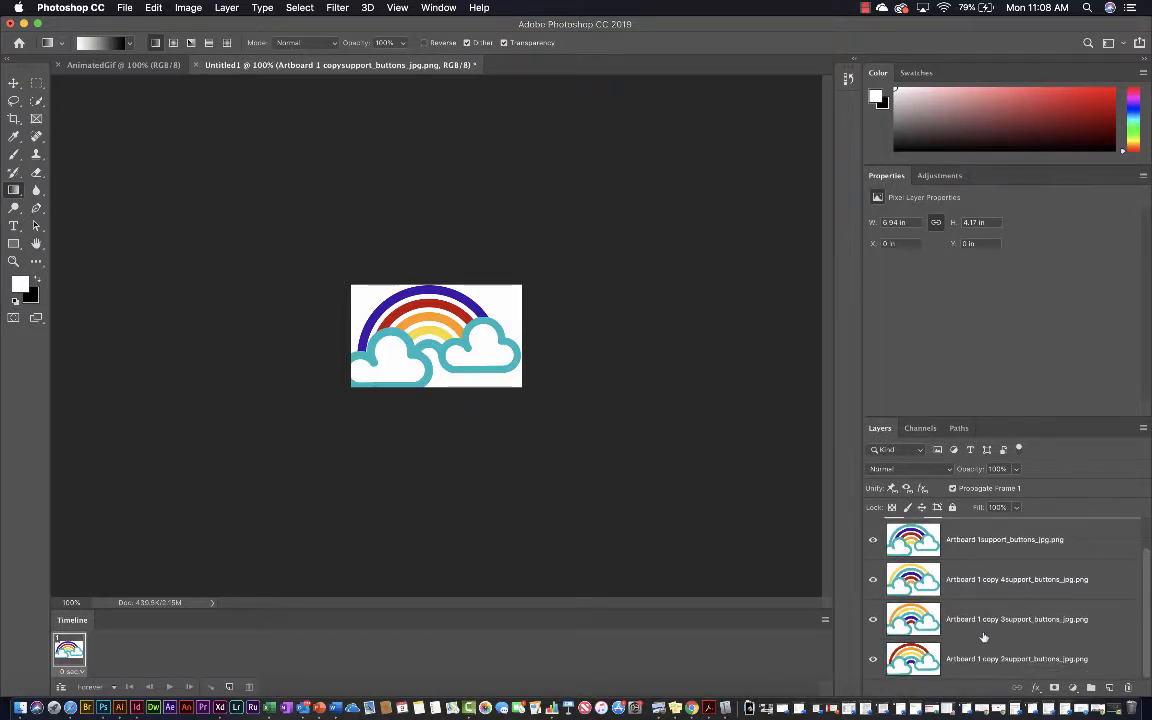
{"action": "scroll", "coordinate": [890, 566], "scroll_direction": "up", "scroll_amount": 3}
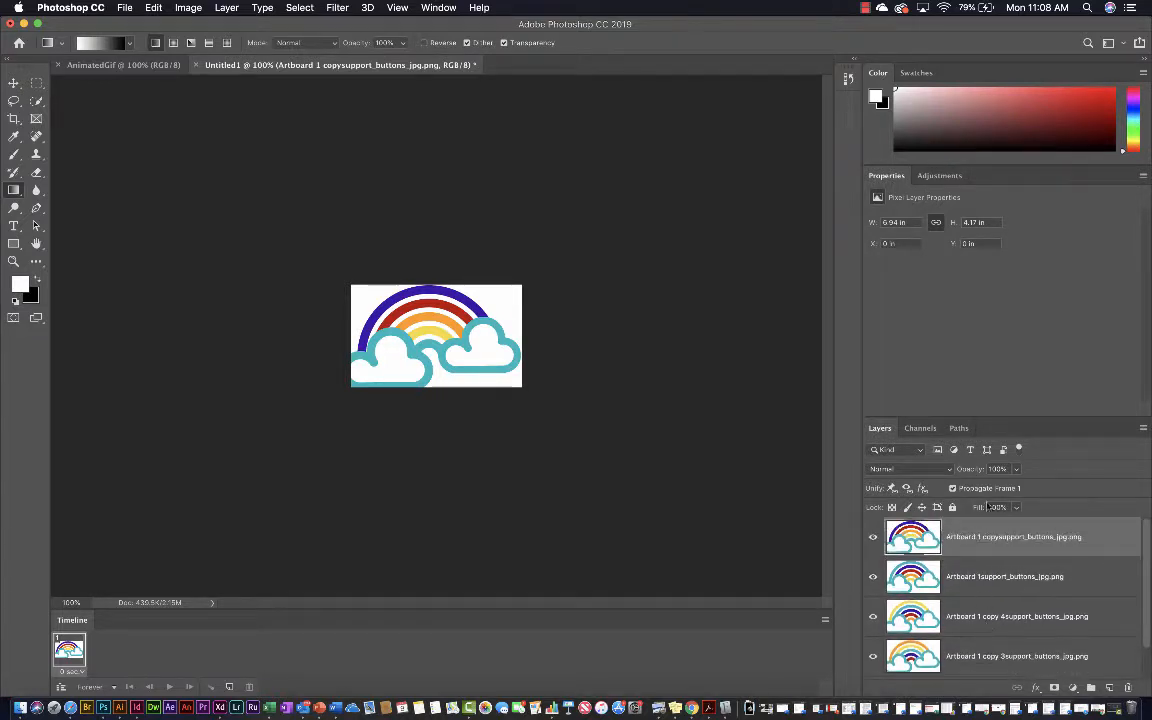
{"action": "left_click_drag", "start_coordinate": [965, 419], "coordinate": [962, 300]}
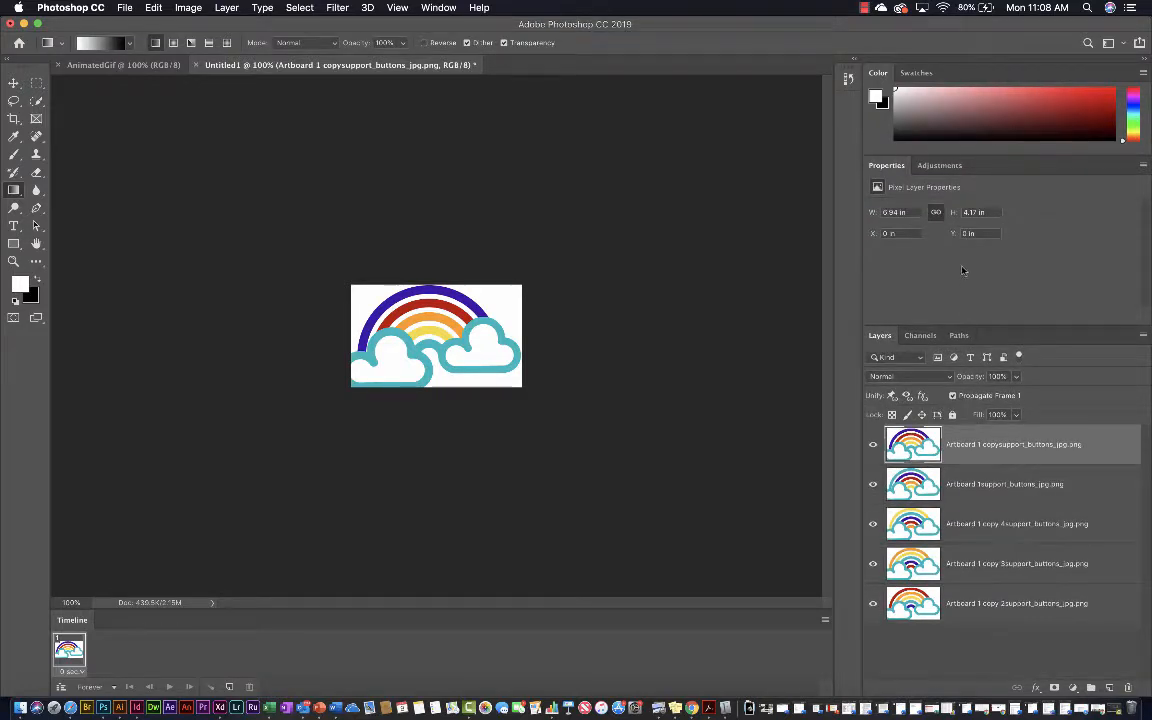
Select all five rainbow layers and make animation frames from them
{"action": "left_click", "coordinate": [1005, 600], "text": "shift"}
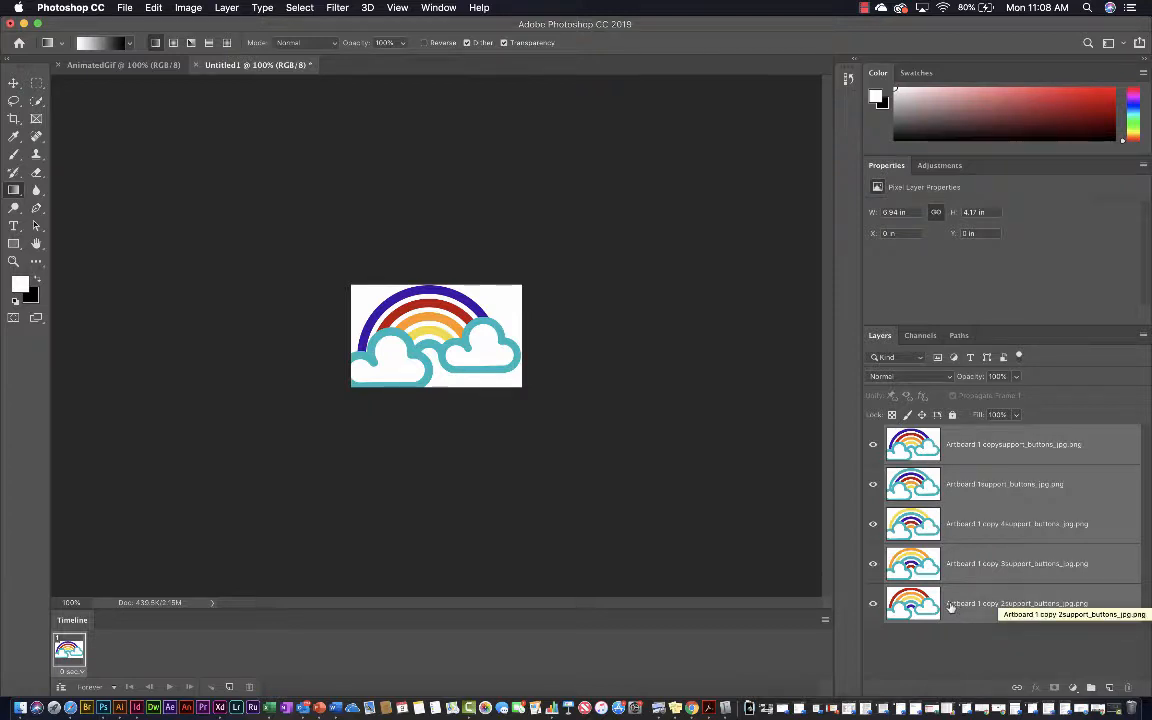
{"action": "left_click", "coordinate": [825, 622]}
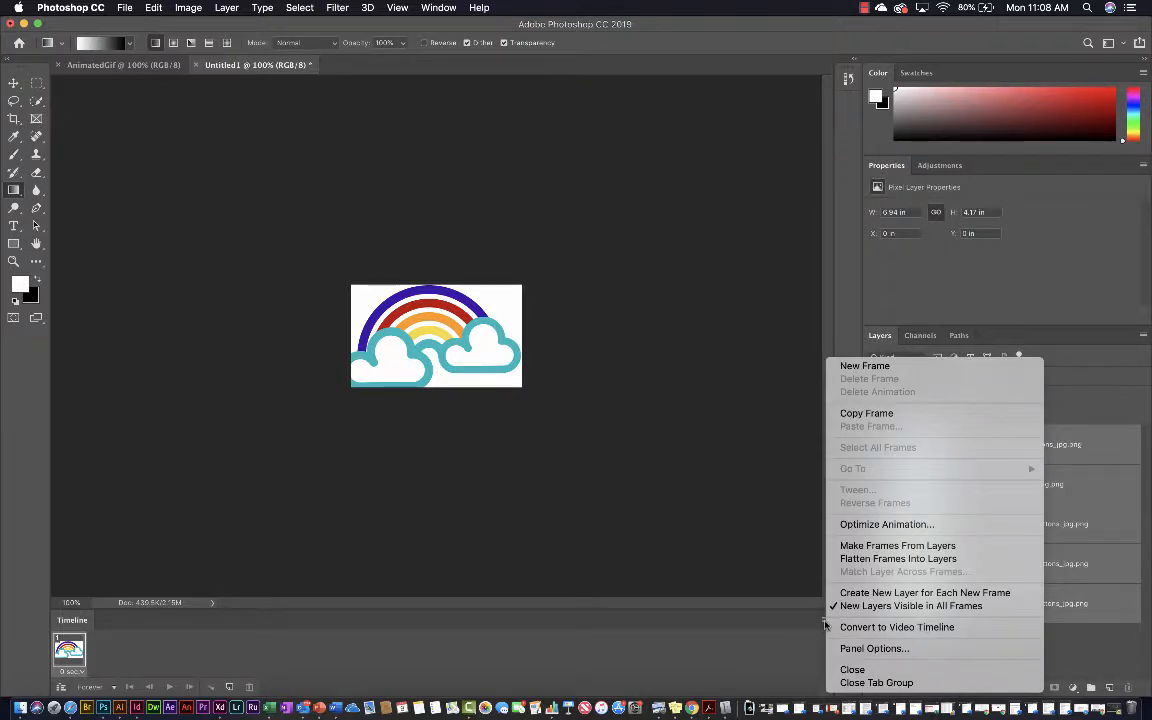
{"action": "left_click", "coordinate": [858, 546]}
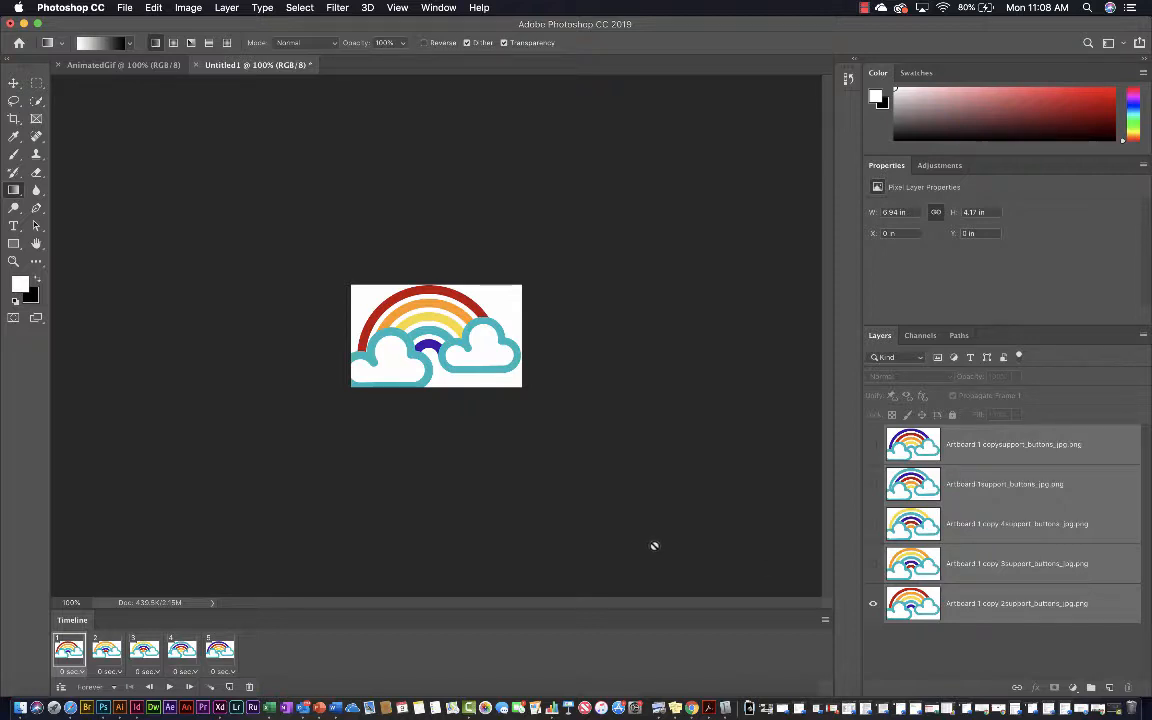
Step through frames 1 to 5 in the Timeline to examine the rainbow's color order
{"action": "left_click", "coordinate": [106, 652]}
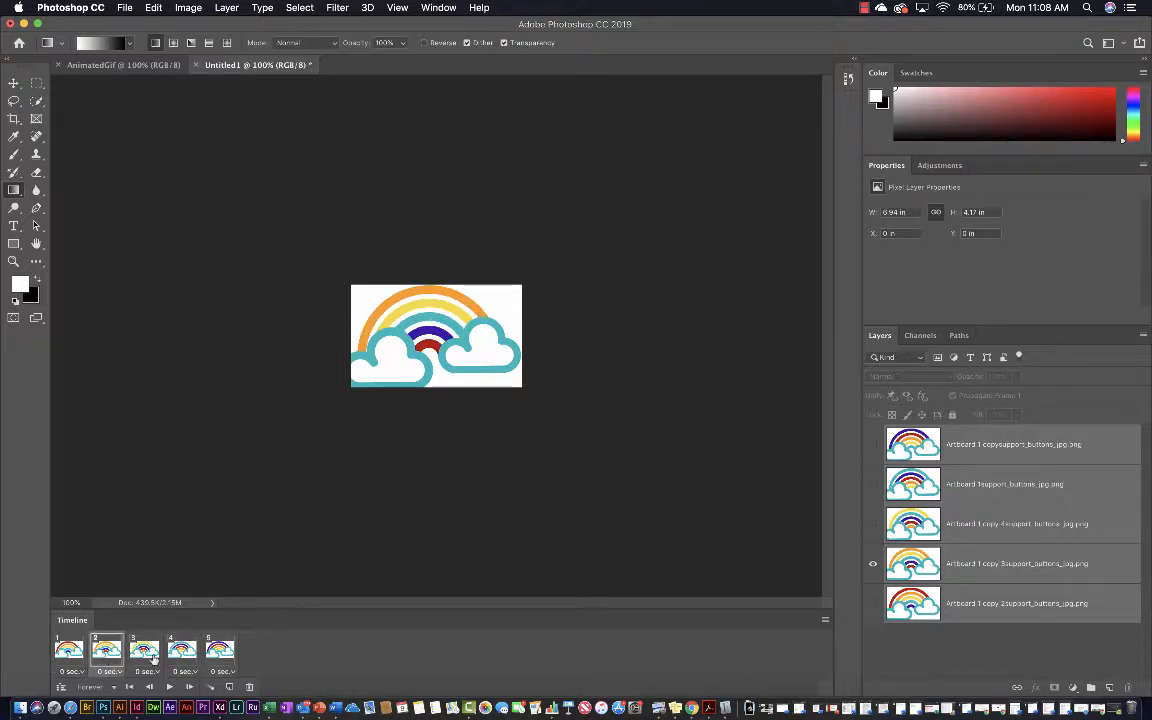
{"action": "left_click", "coordinate": [150, 654]}
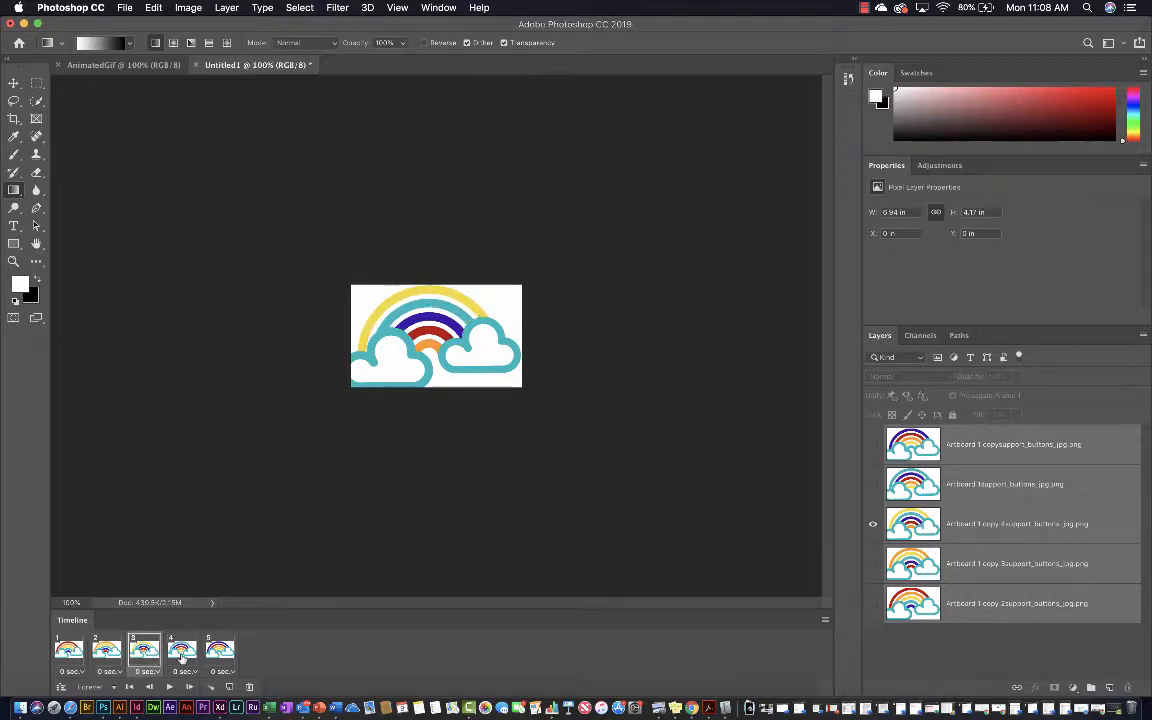
{"action": "left_click", "coordinate": [182, 654]}
{"action": "left_click", "coordinate": [219, 652]}
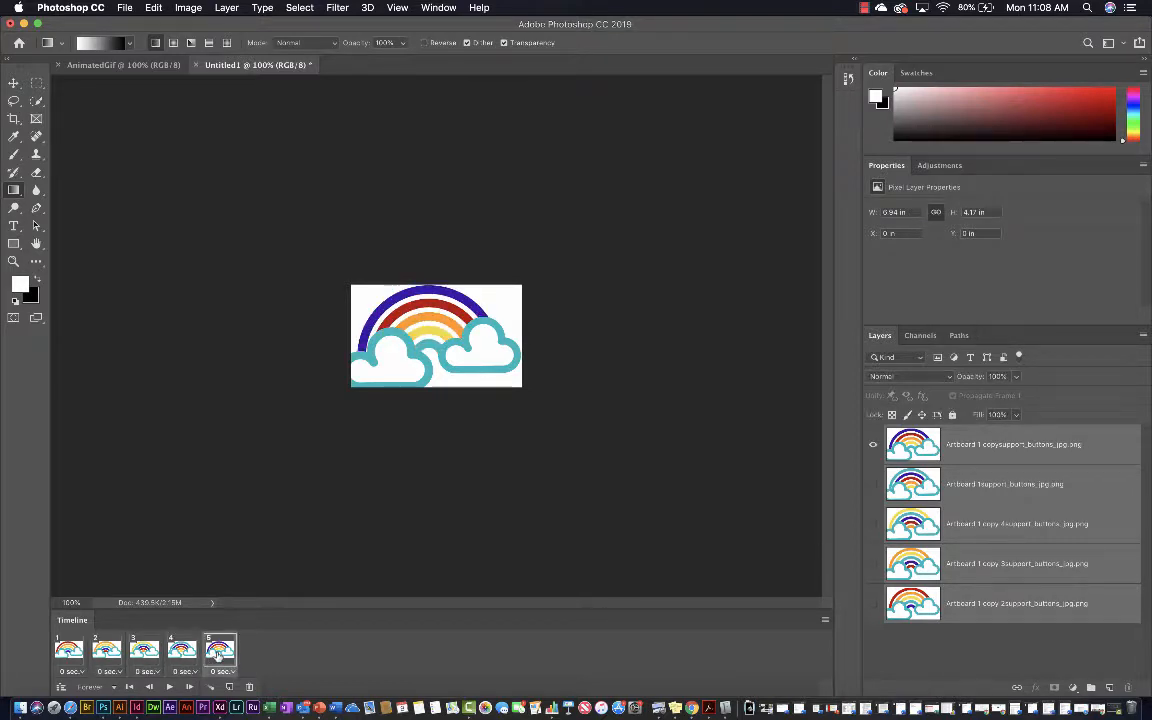
{"action": "left_click", "coordinate": [72, 652]}
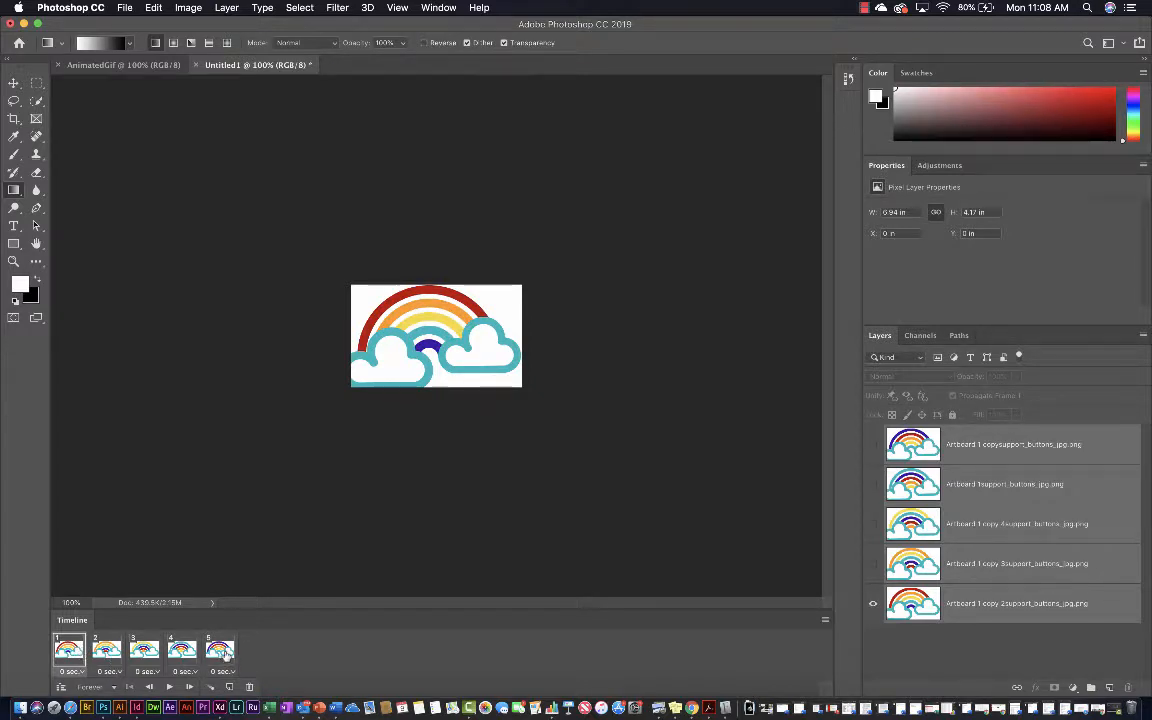
{"action": "mouse_move", "coordinate": [182, 650]}
{"action": "left_mouse_down"}
{"action": "mouse_move", "coordinate": [131, 647]}
{"action": "mouse_move", "coordinate": [182, 651]}
{"action": "left_mouse_up"}
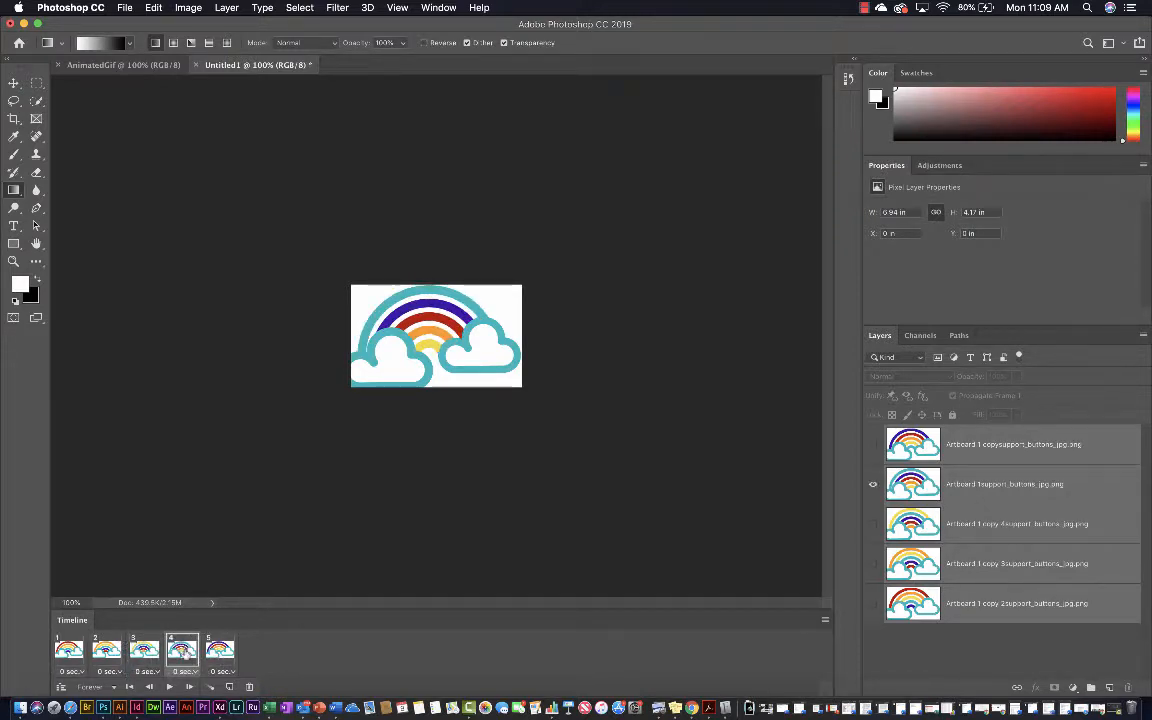
{"action": "left_click", "coordinate": [73, 652]}
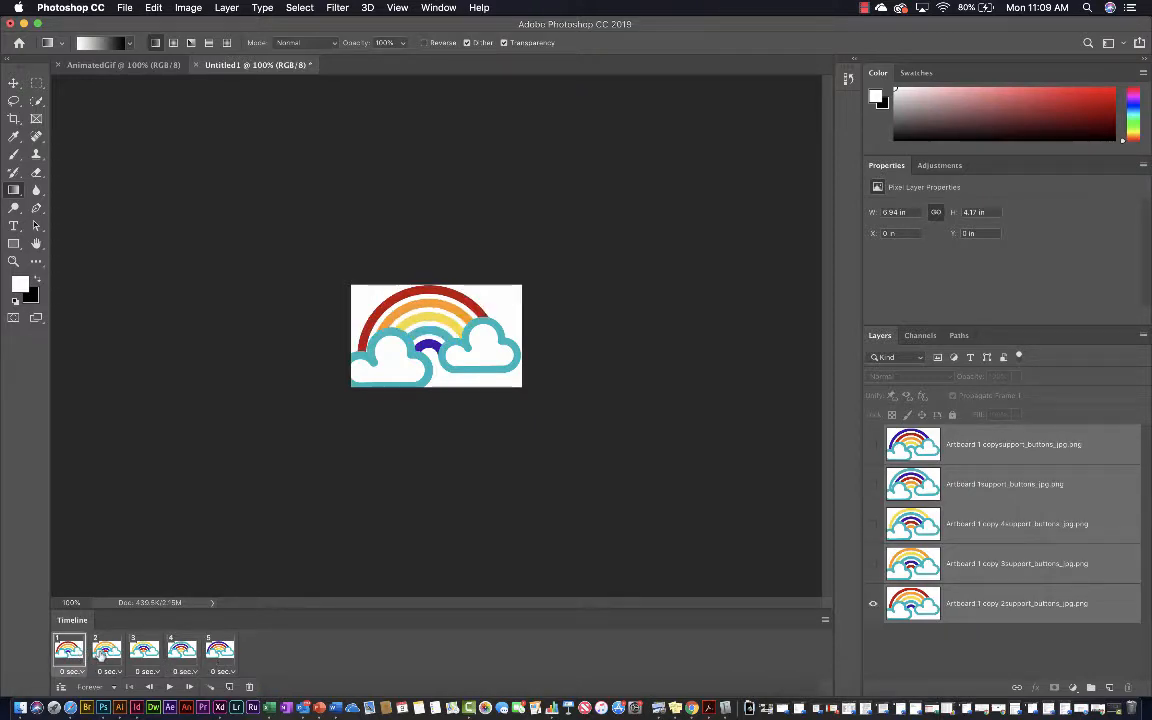
{"action": "left_click", "coordinate": [105, 652]}
{"action": "left_click", "coordinate": [144, 651]}
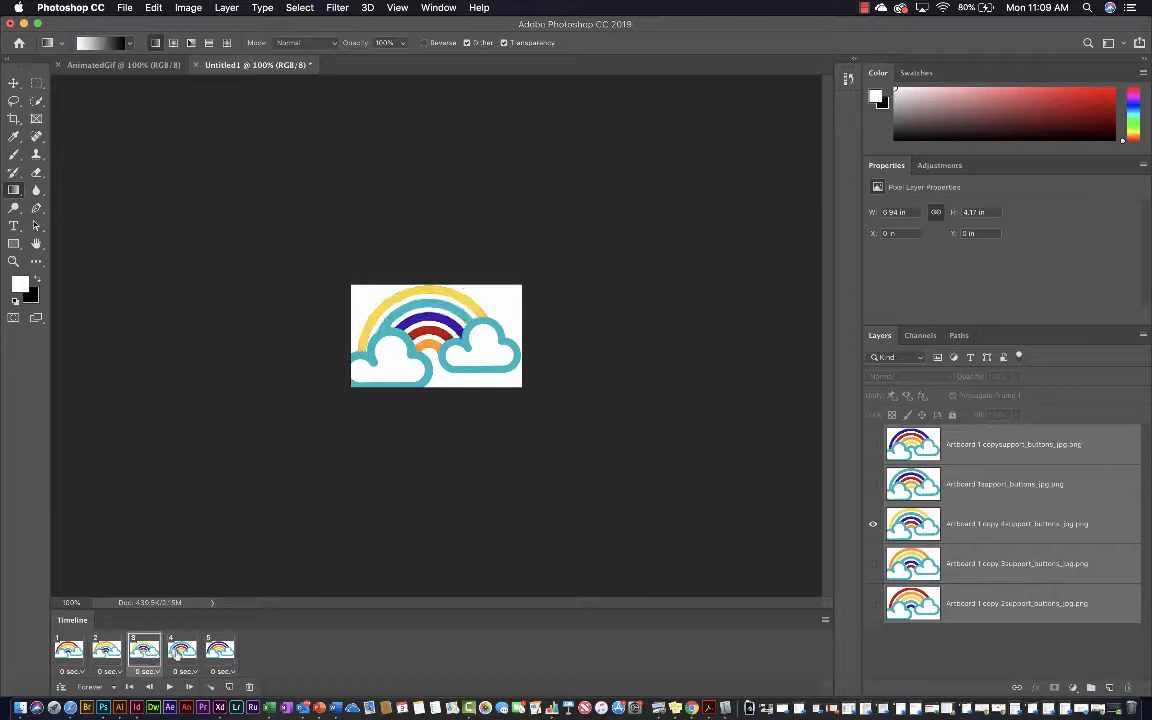
{"action": "left_click", "coordinate": [182, 651]}
{"action": "left_click", "coordinate": [220, 651]}
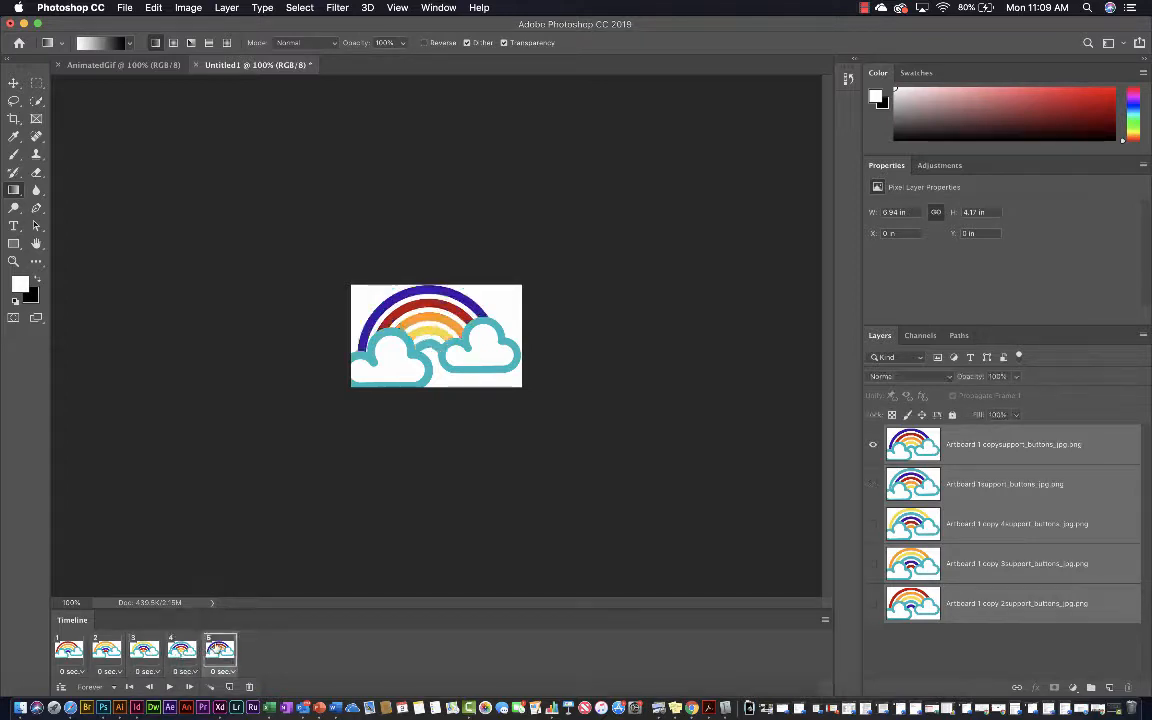
Set the delay of each of the five frames to 0.2 seconds and play the animation to check it
{"action": "left_click", "coordinate": [68, 651]}
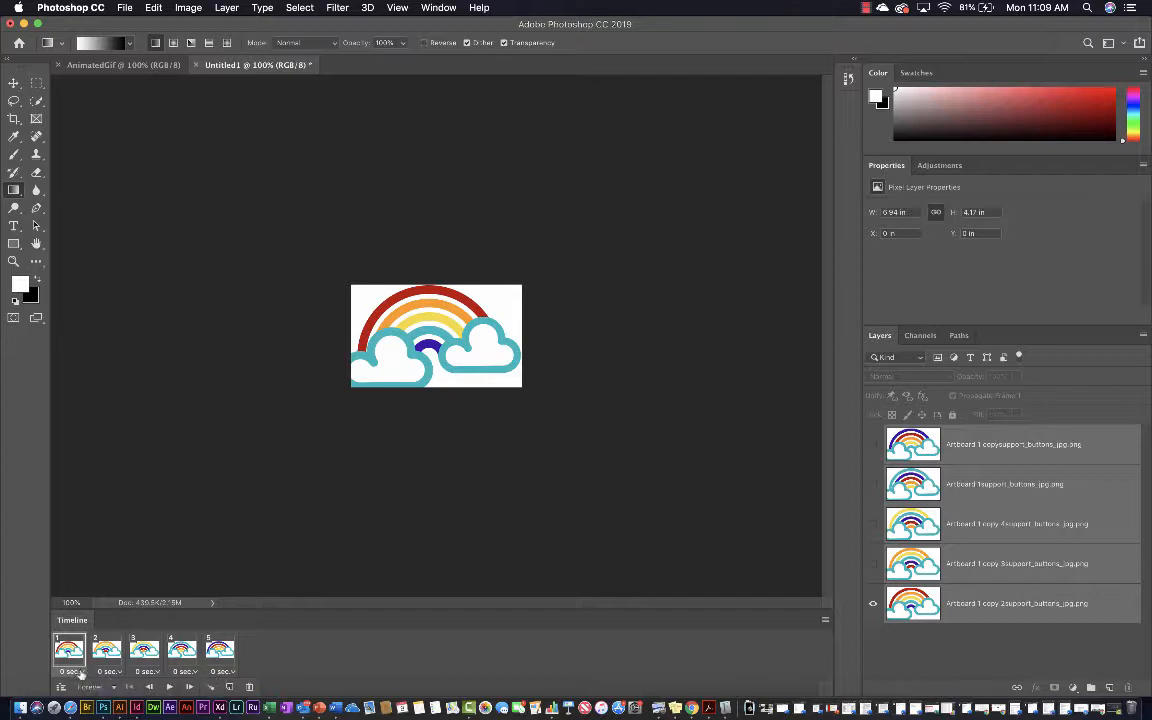
{"action": "left_click", "coordinate": [73, 673]}
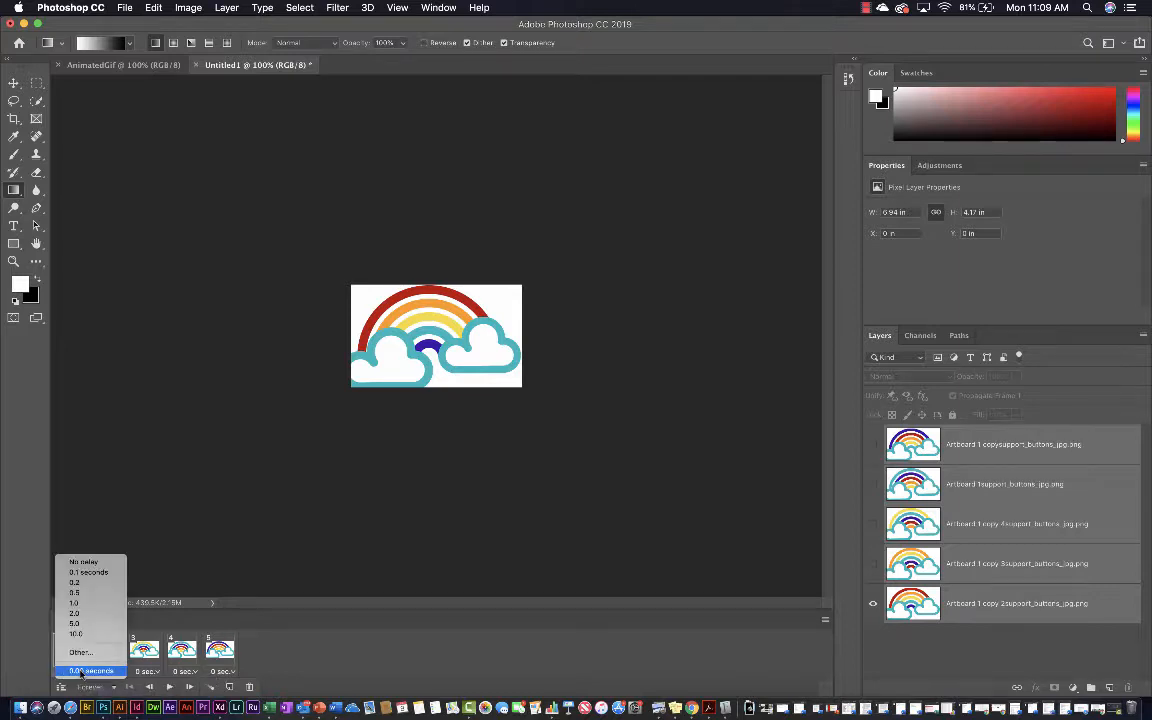
{"action": "left_click", "coordinate": [75, 583]}
{"action": "left_click", "coordinate": [110, 671]}
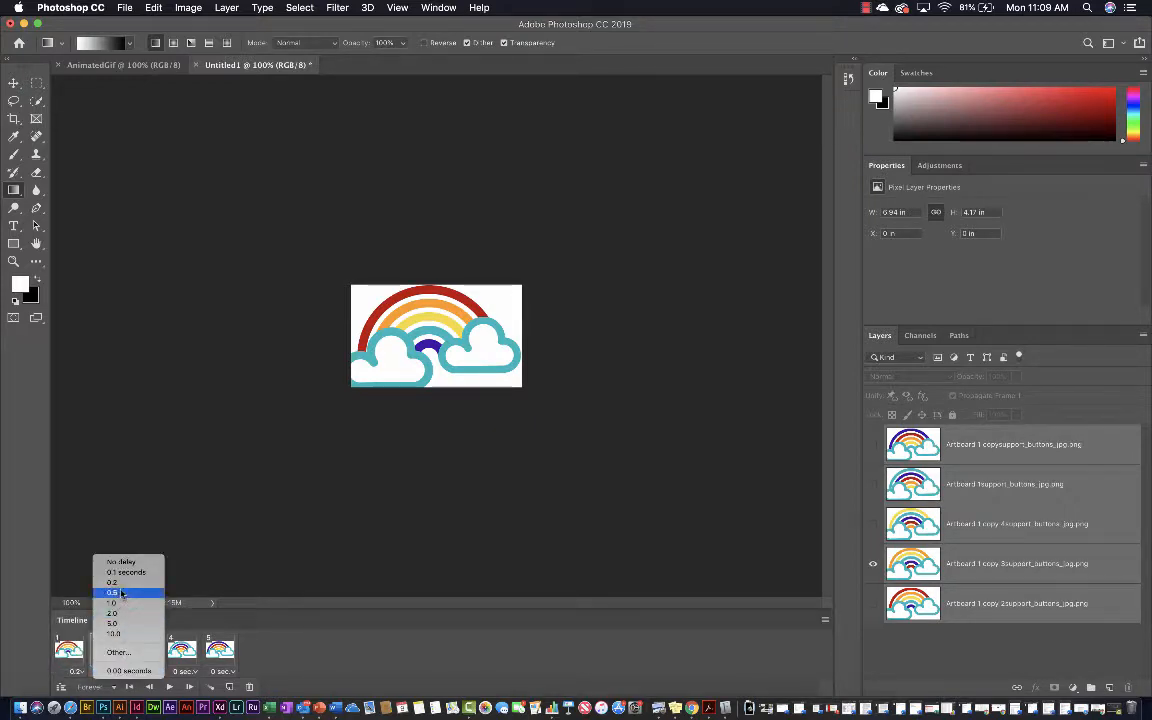
{"action": "left_click", "coordinate": [117, 584]}
{"action": "left_click", "coordinate": [148, 671]}
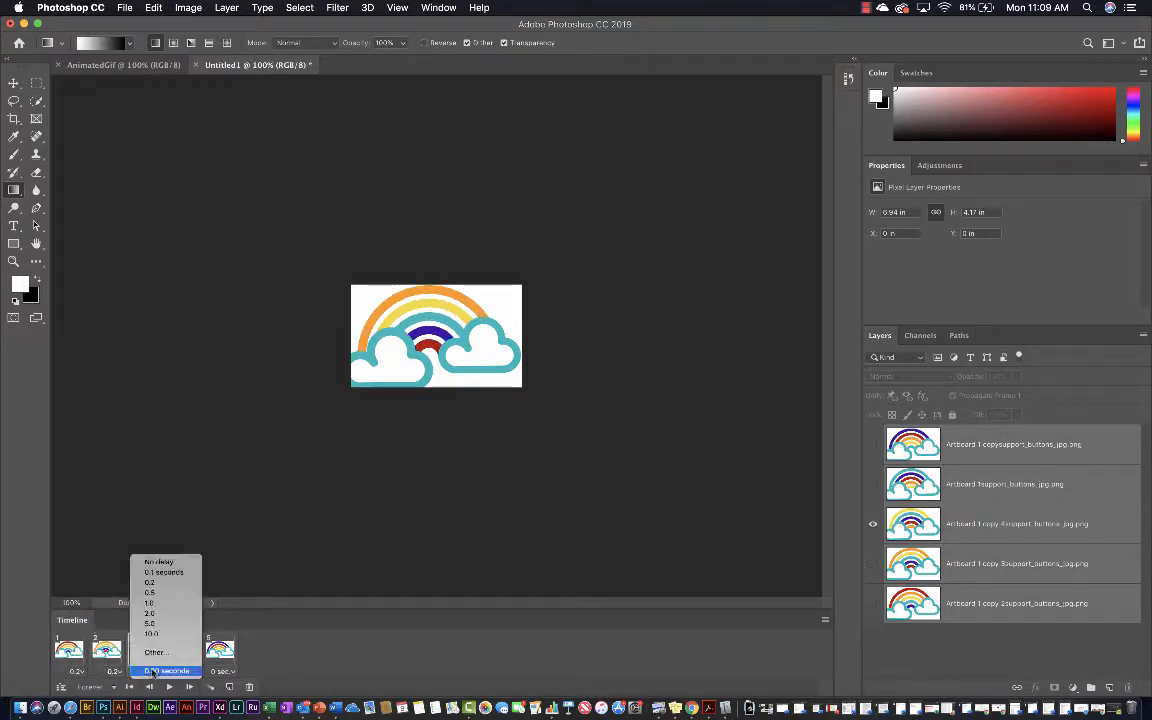
{"action": "left_click", "coordinate": [149, 583]}
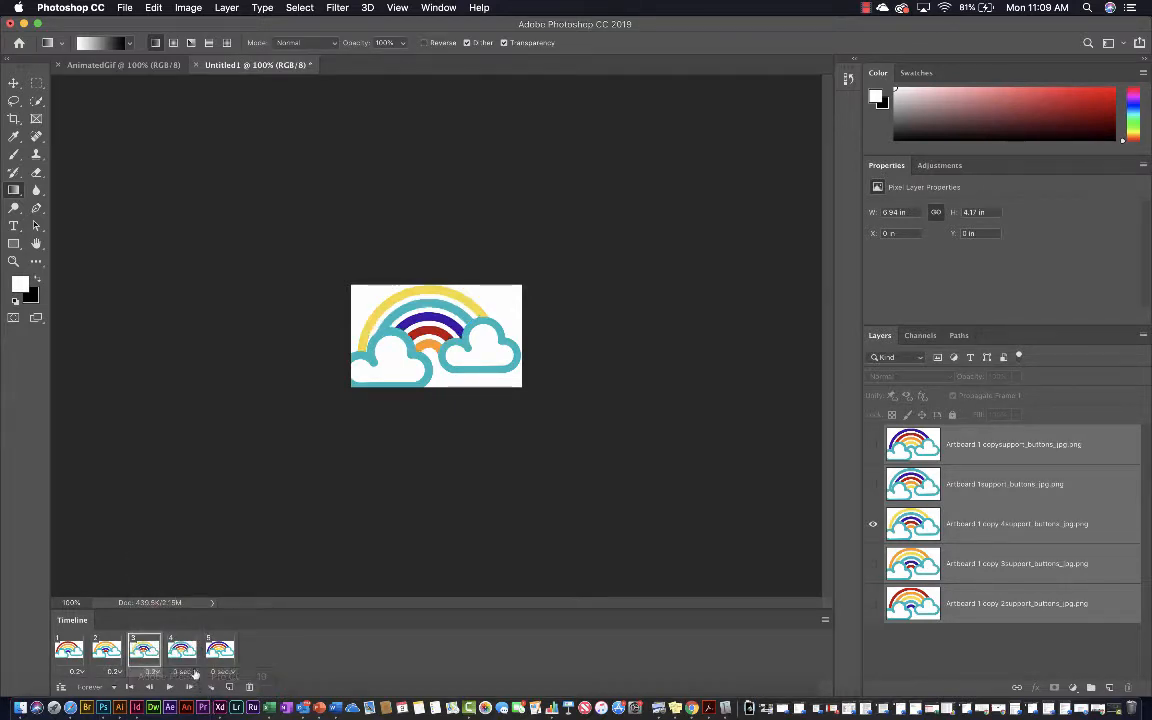
{"action": "left_click", "coordinate": [186, 671]}
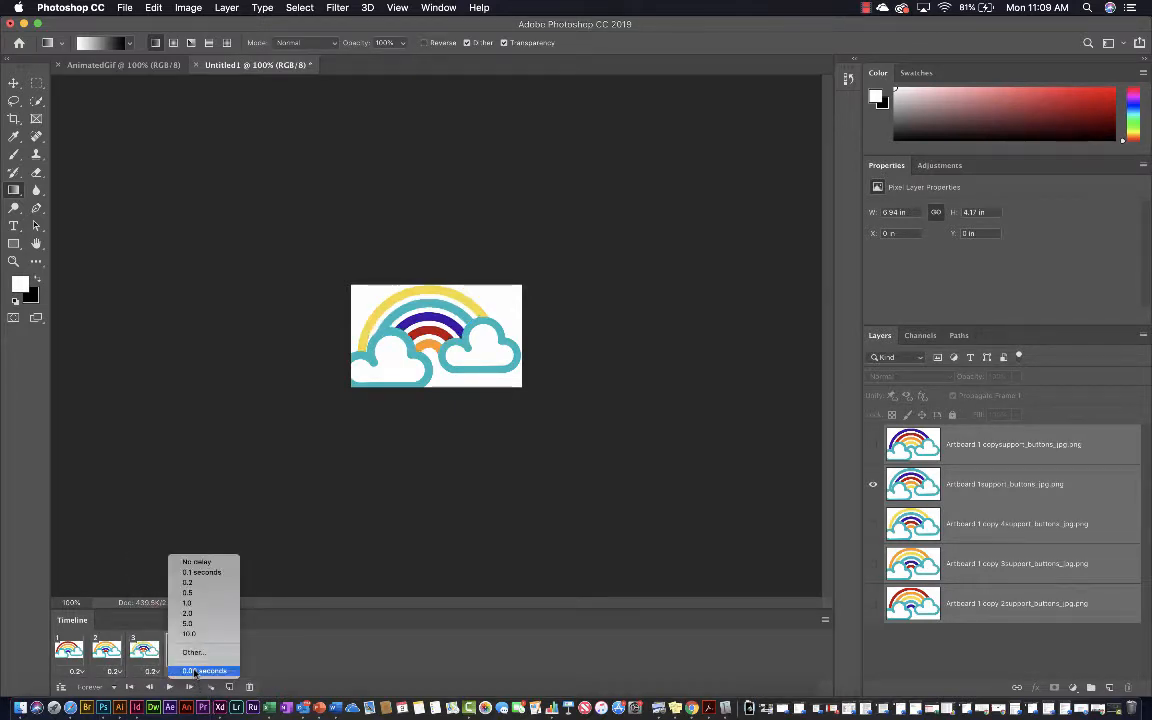
{"action": "left_click", "coordinate": [185, 583]}
{"action": "left_click", "coordinate": [222, 671]}
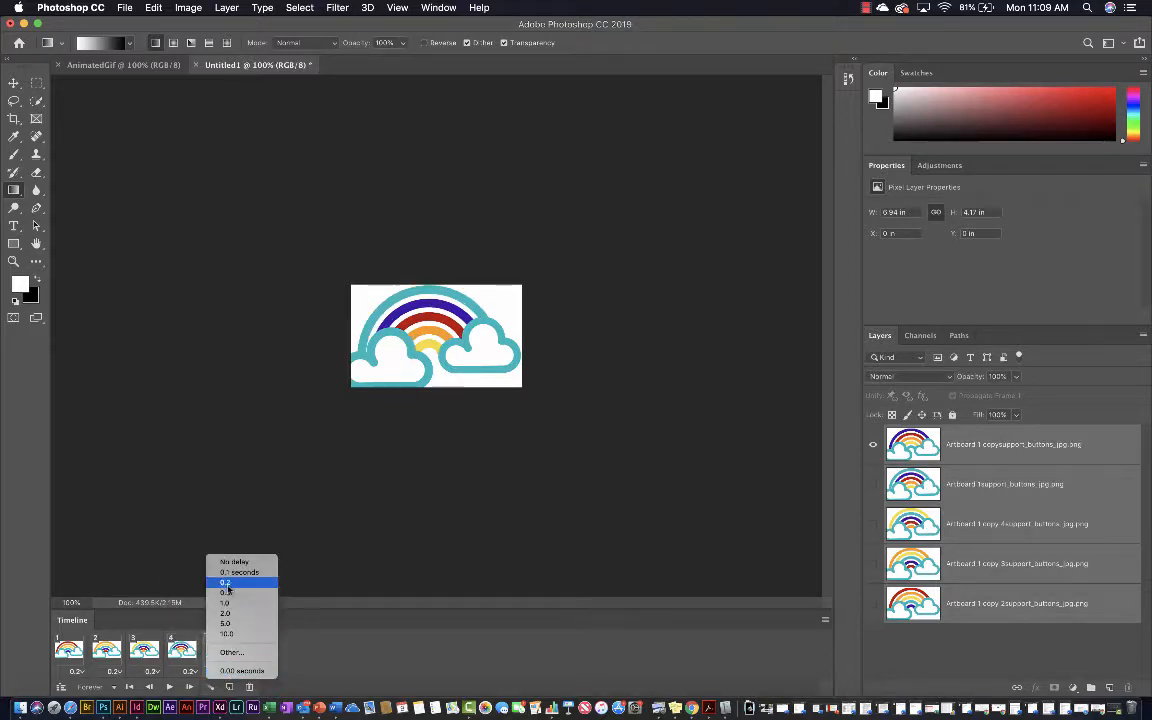
{"action": "left_click", "coordinate": [226, 582]}
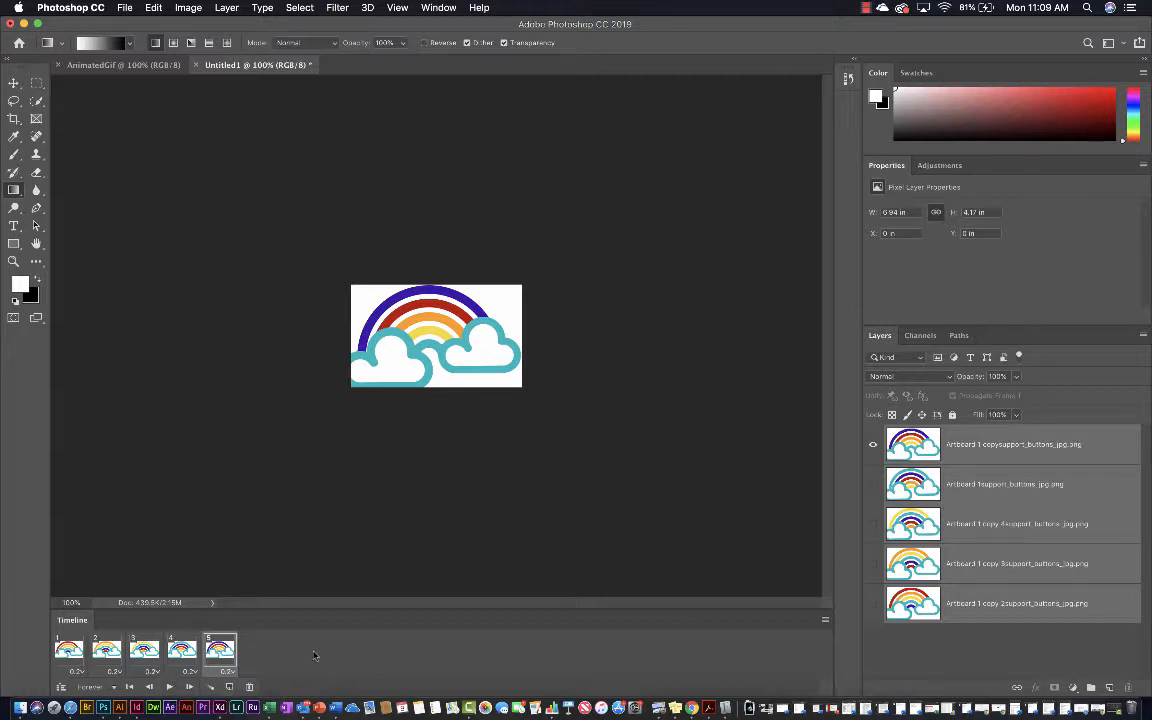
{"action": "left_click", "coordinate": [170, 688]}
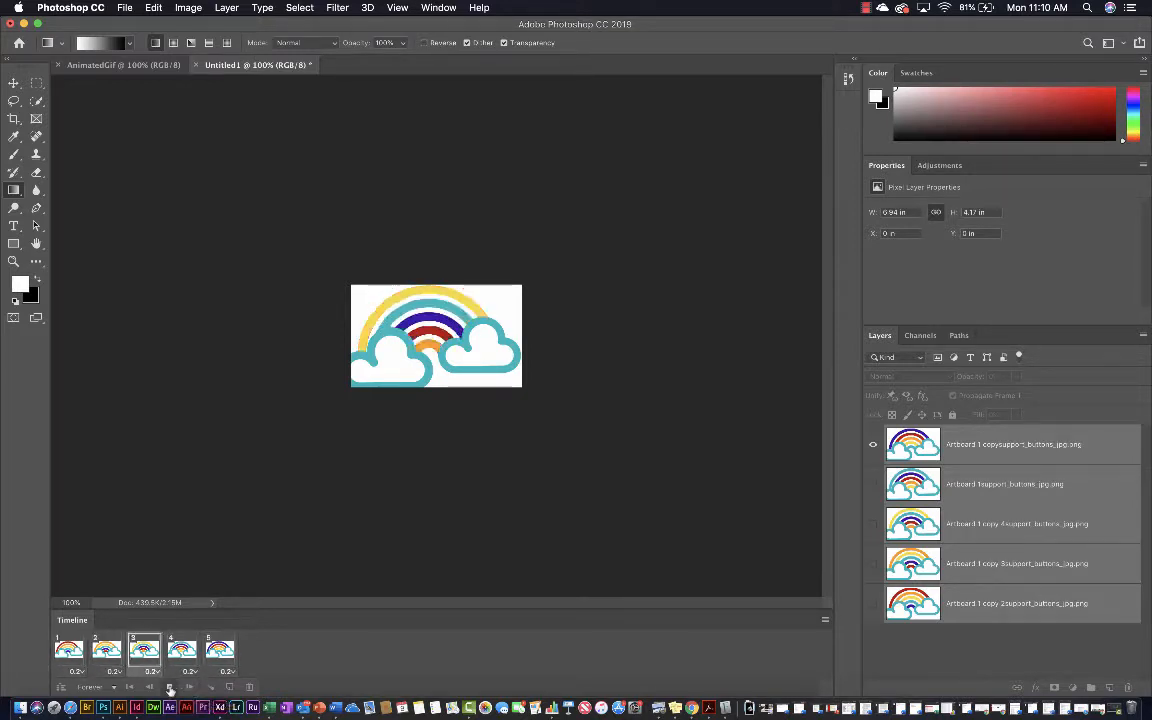
{"action": "left_click", "coordinate": [170, 688]}
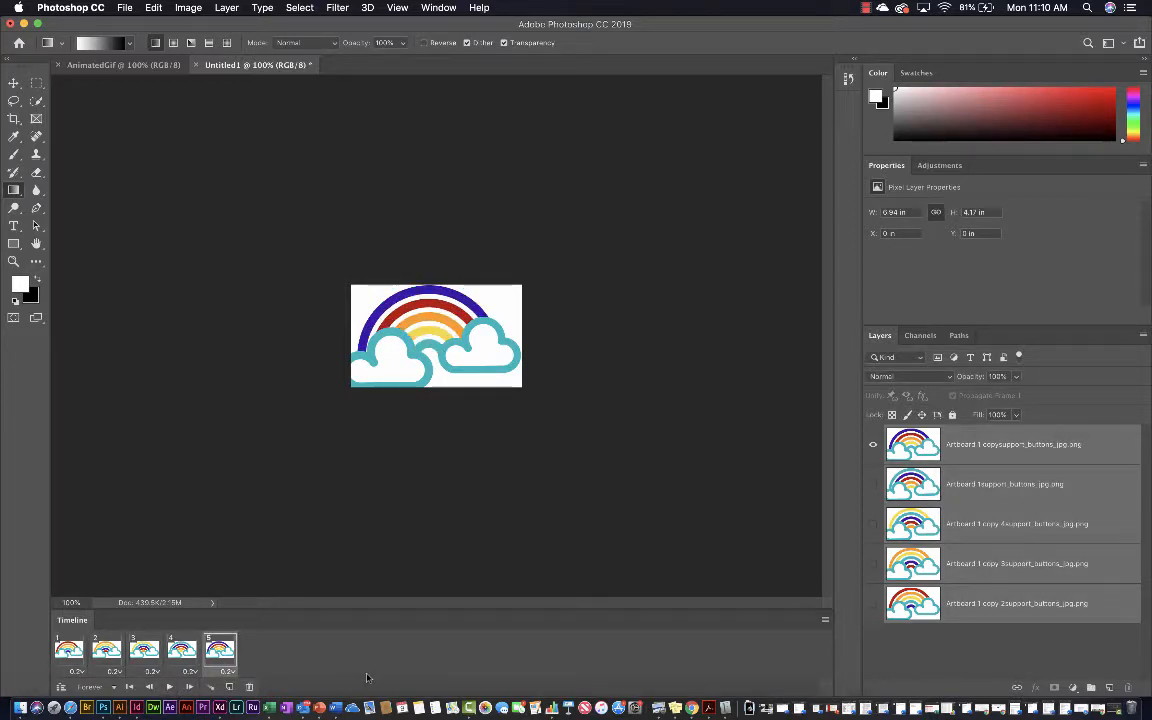
Open the animation in Save for Web (Legacy), choose the GIF format and turn off transparency
{"action": "left_click", "coordinate": [124, 8]}
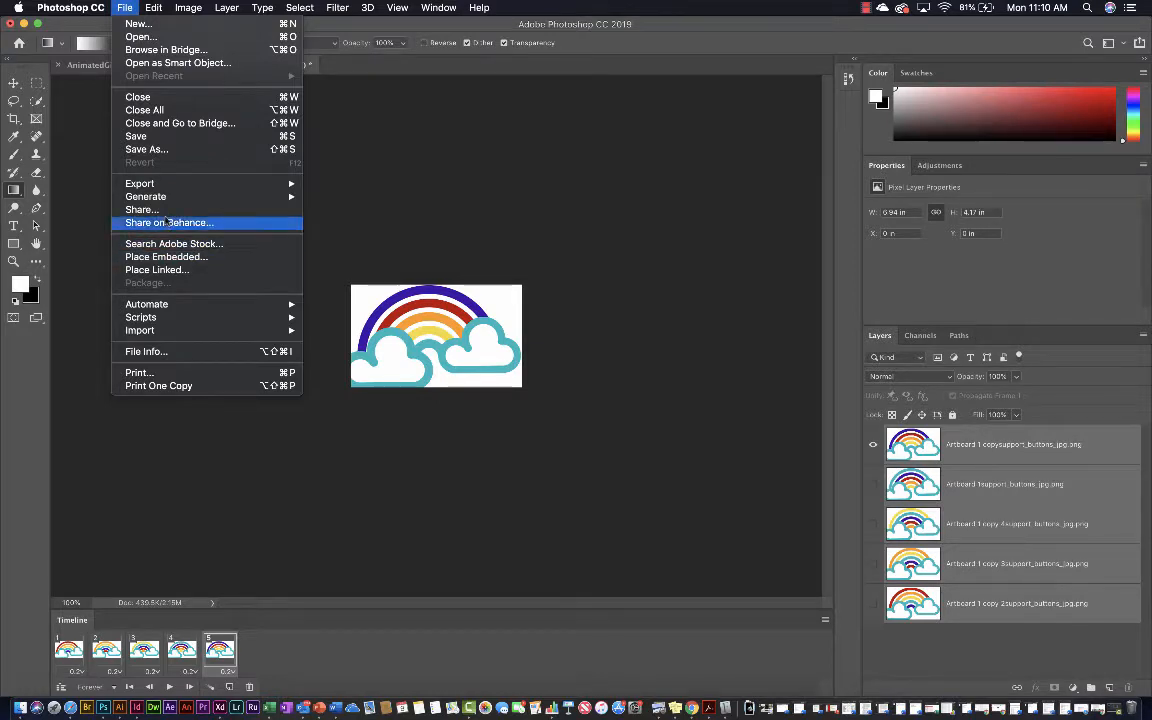
{"action": "mouse_move", "coordinate": [165, 184]}
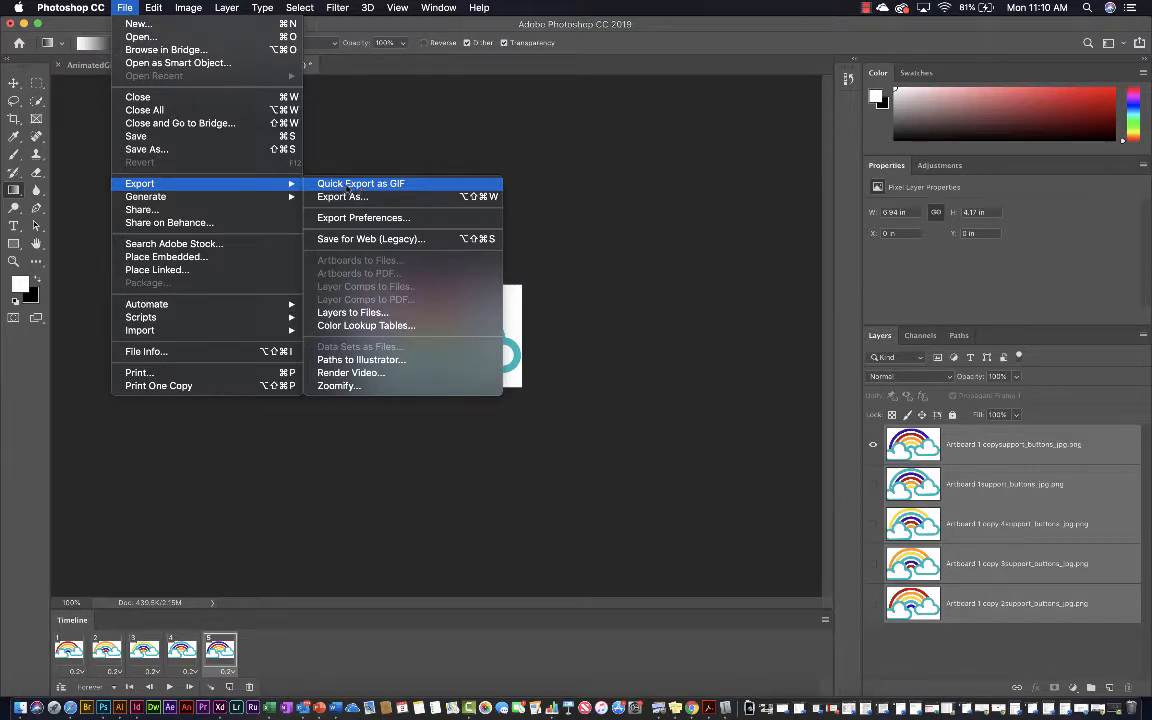
{"action": "left_click", "coordinate": [340, 240]}
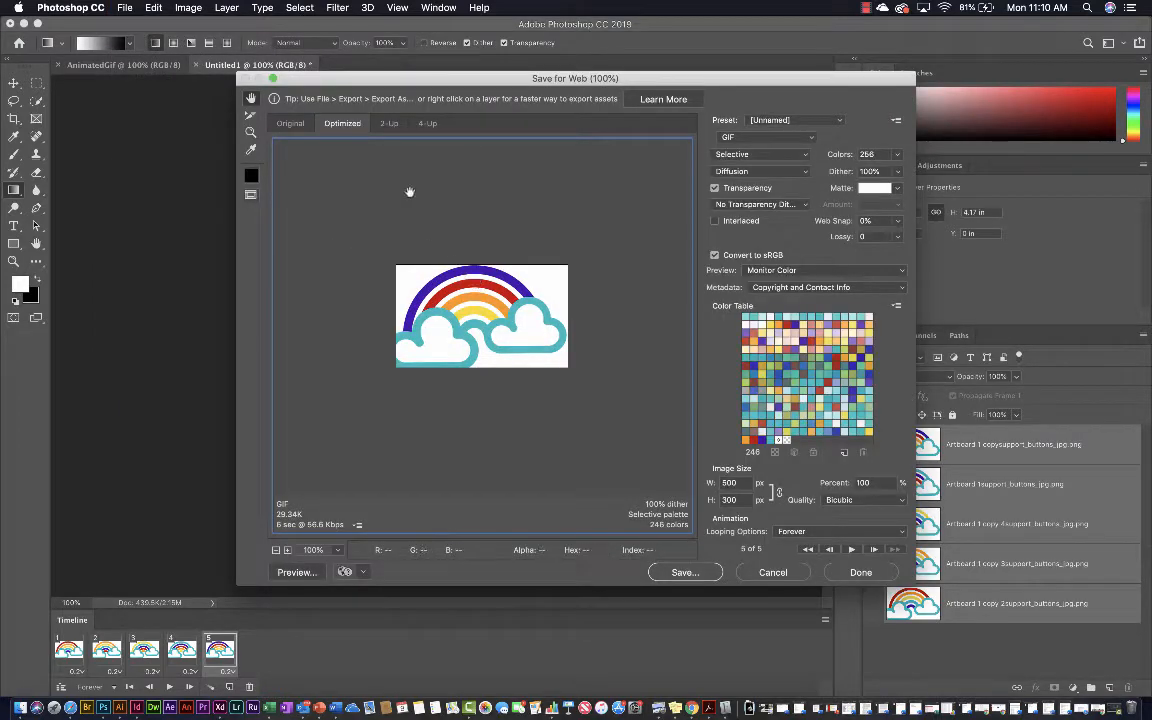
{"action": "left_click", "coordinate": [752, 140]}
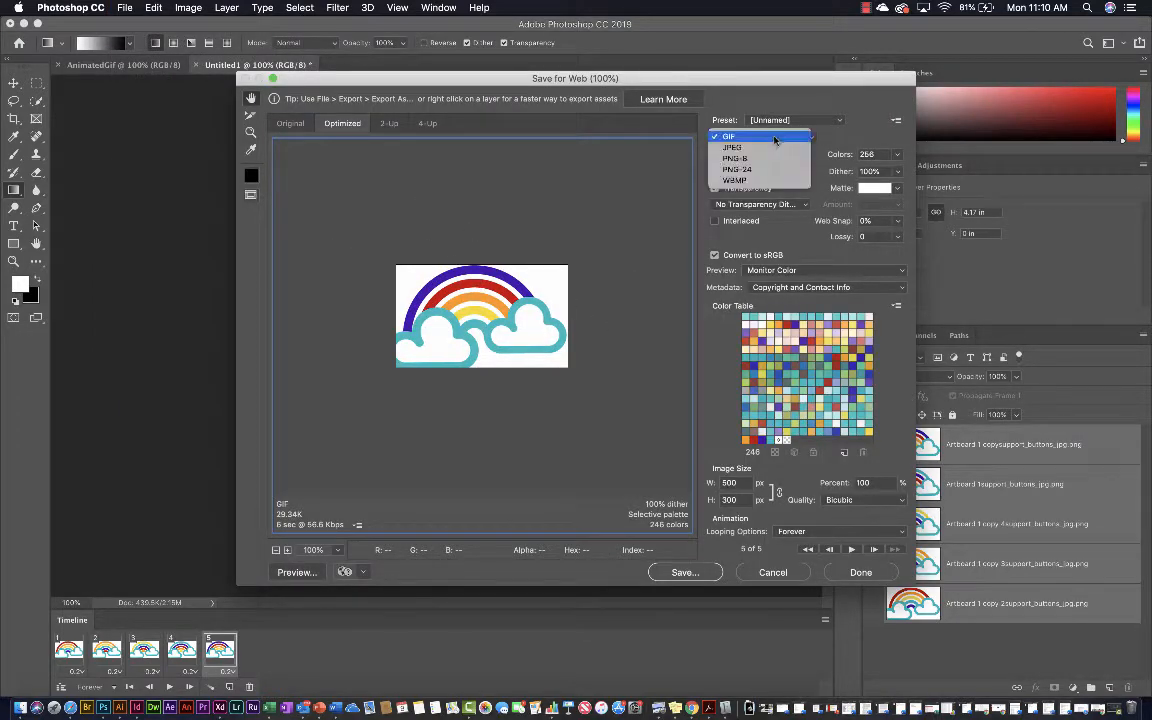
{"action": "left_click", "coordinate": [732, 138]}
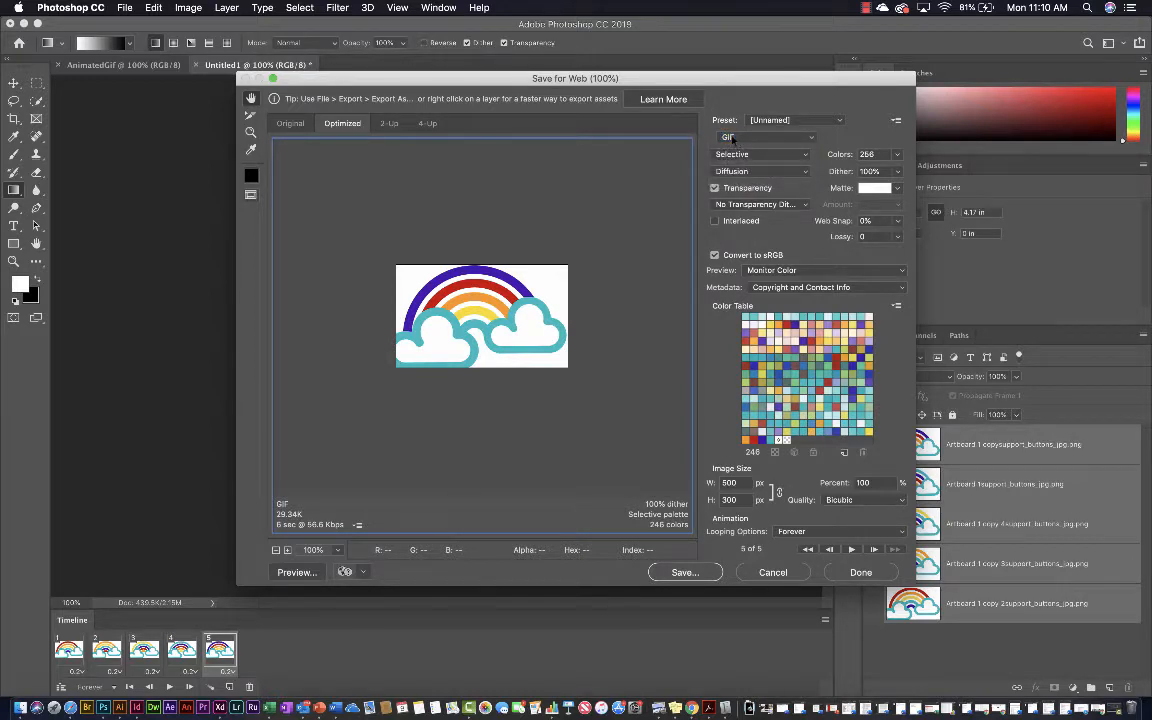
{"action": "left_click", "coordinate": [714, 188]}
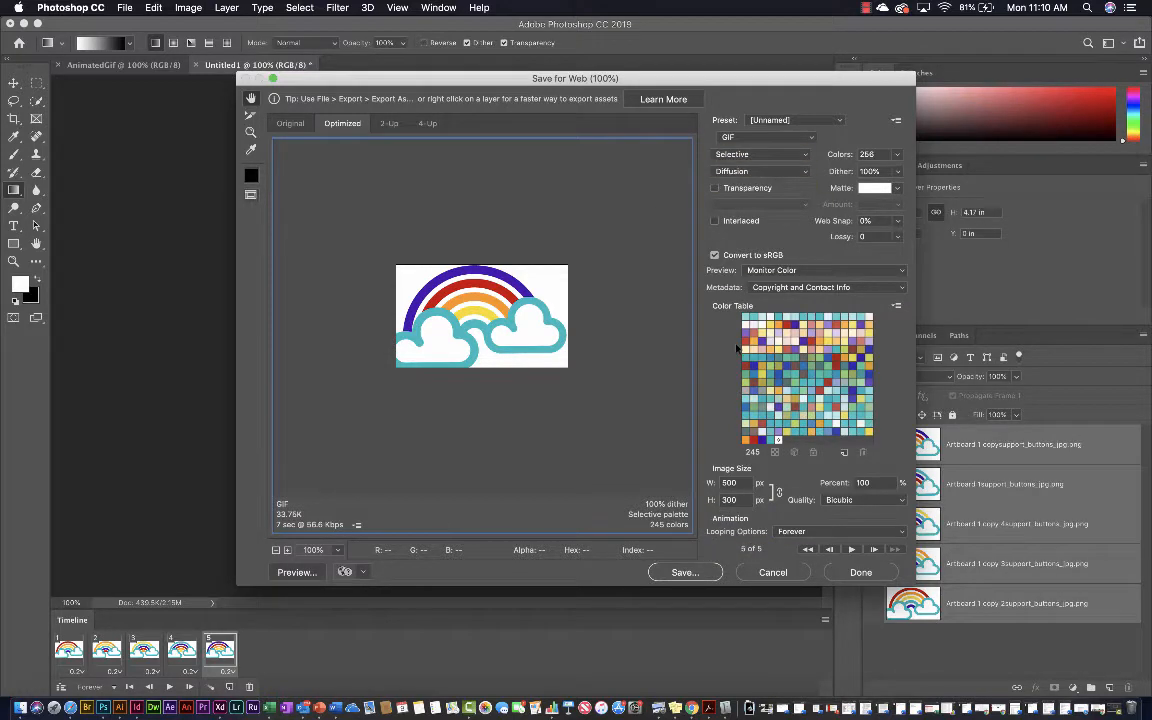
Save the GIF to the Desktop as Images Only with Default Settings, naming it with the author's surname followed by "_AnimatedGif"
{"action": "left_click", "coordinate": [670, 575]}
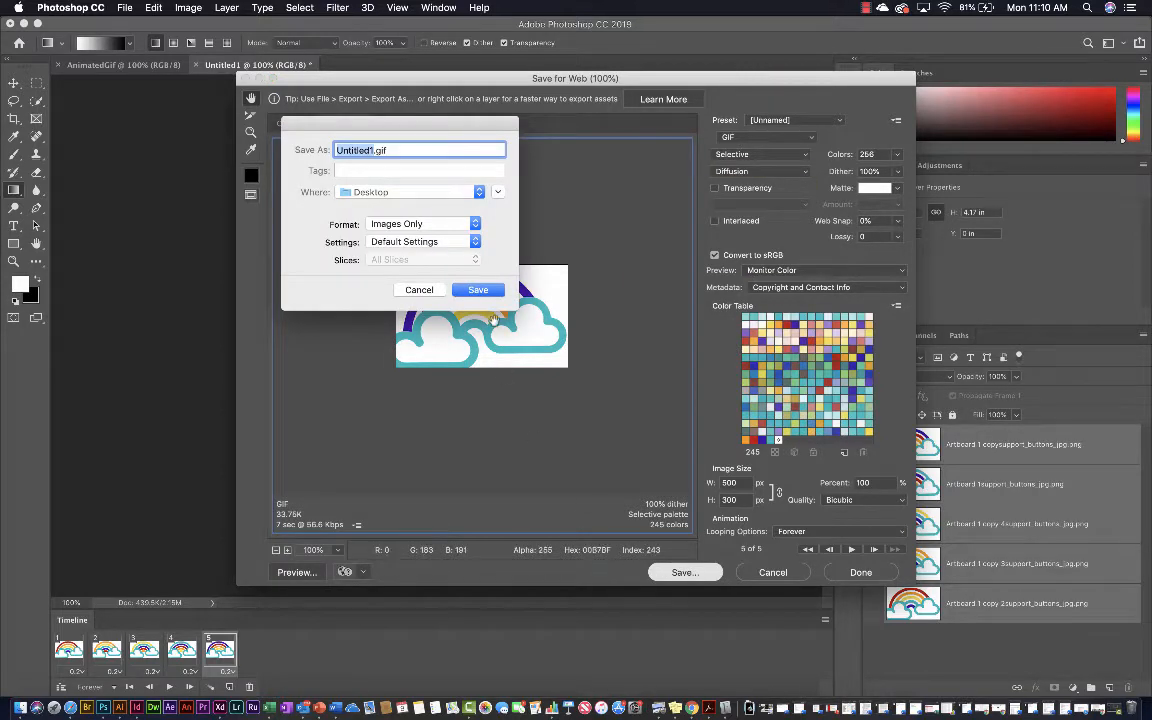
{"action": "type", "text": "Animated"}
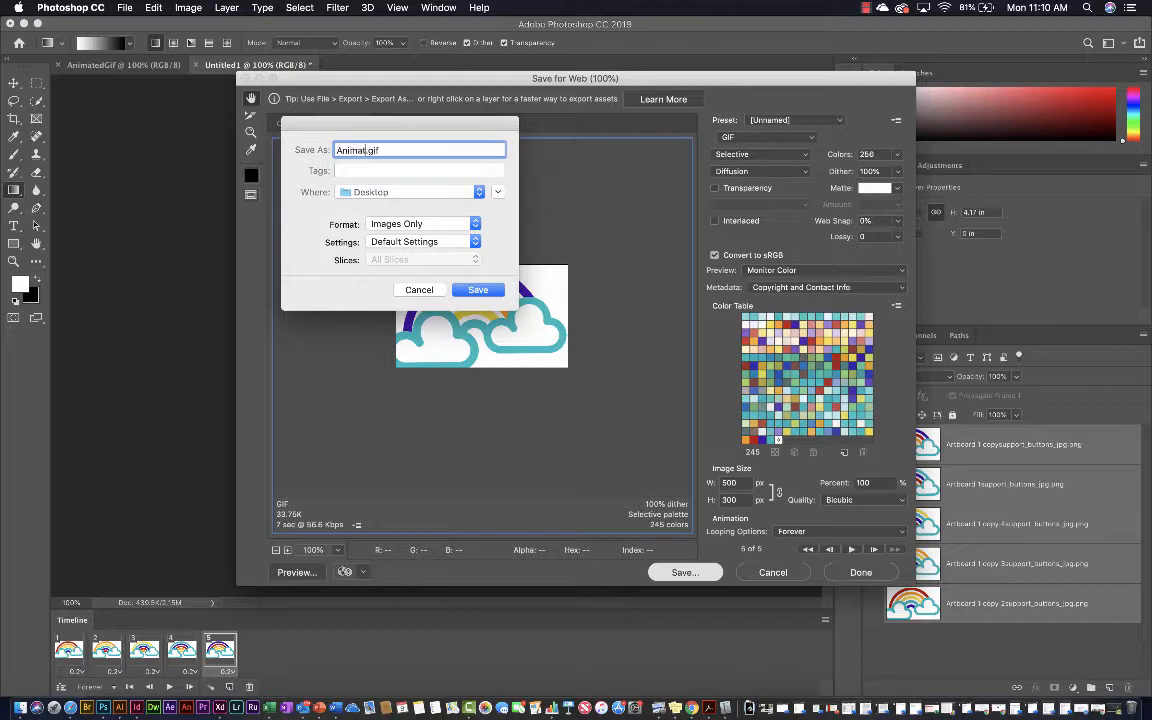
{"action": "type", "text": "Gif"}
{"action": "left_click", "coordinate": [336, 150]}
{"action": "type", "text": "Clark_"}
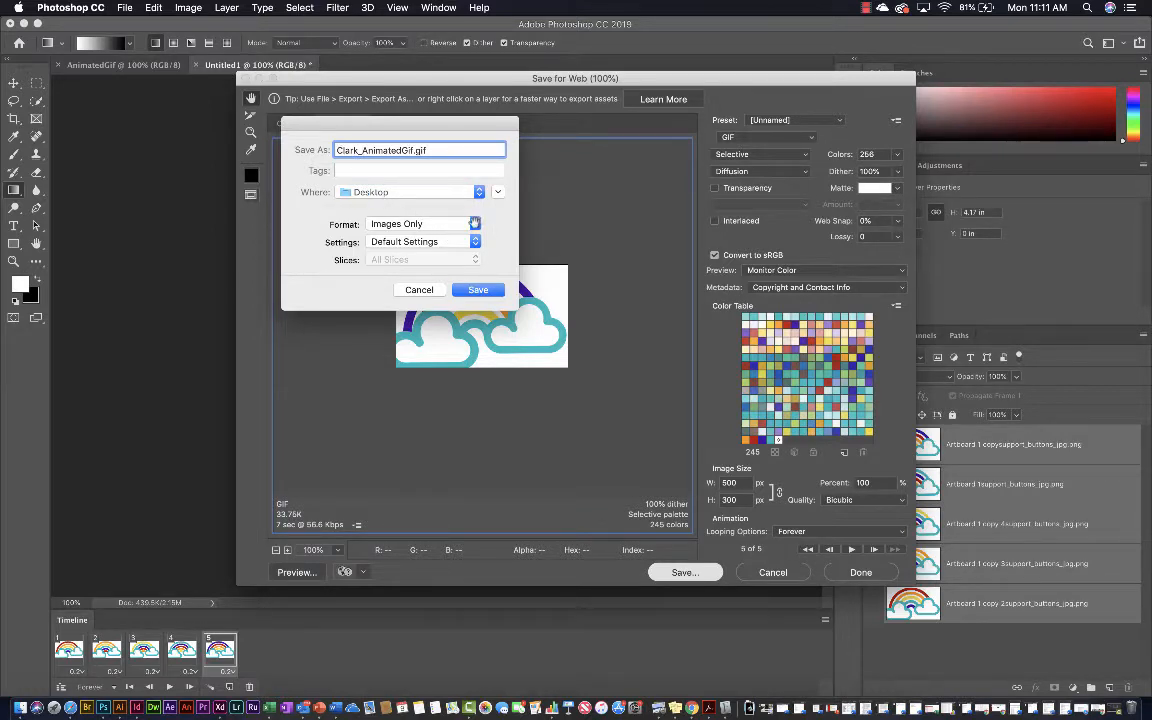
{"action": "left_click", "coordinate": [453, 225]}
{"action": "left_click", "coordinate": [483, 221]}
{"action": "left_click", "coordinate": [474, 246]}
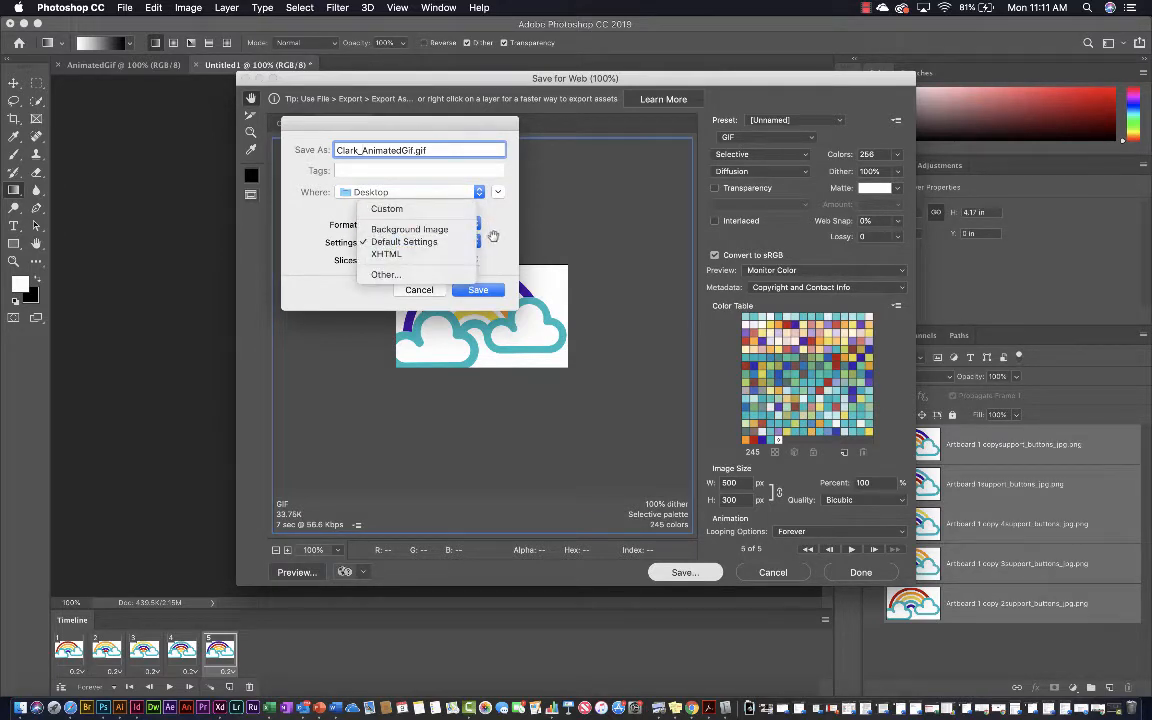
{"action": "left_click", "coordinate": [494, 240]}
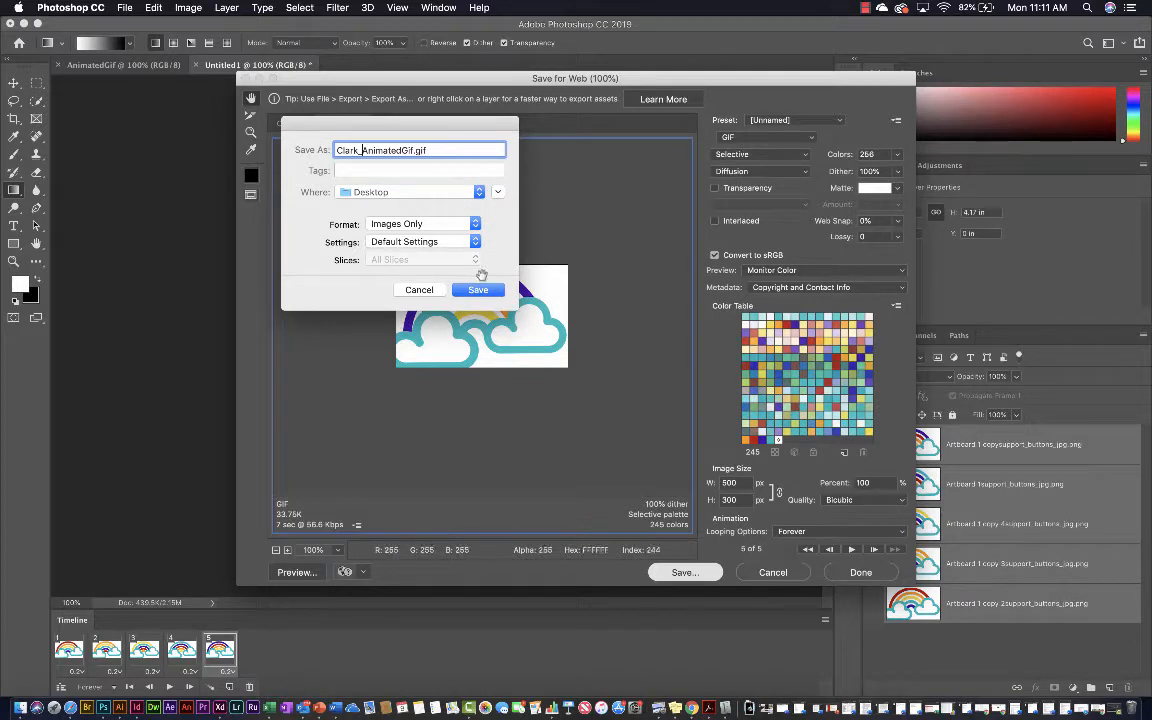
{"action": "left_click", "coordinate": [477, 290]}
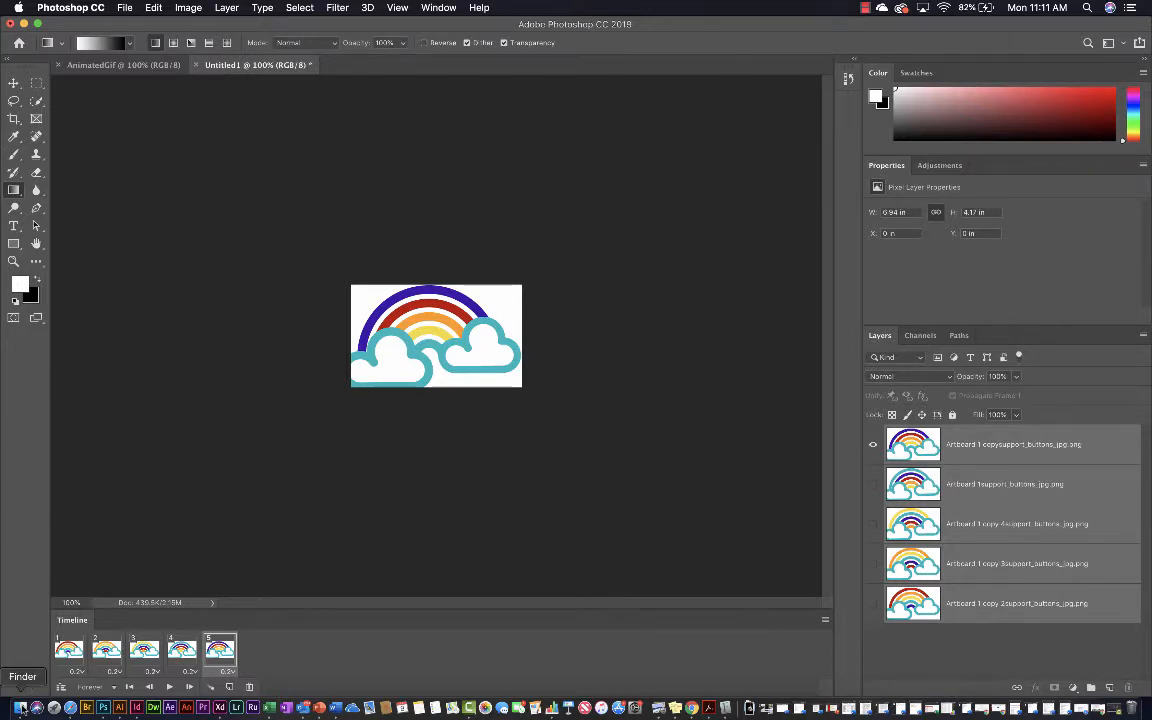
Switch to Finder, locate the newly exported GIF in the Desktop folder's list view and preview it in gallery view
{"action": "left_click", "coordinate": [19, 708]}
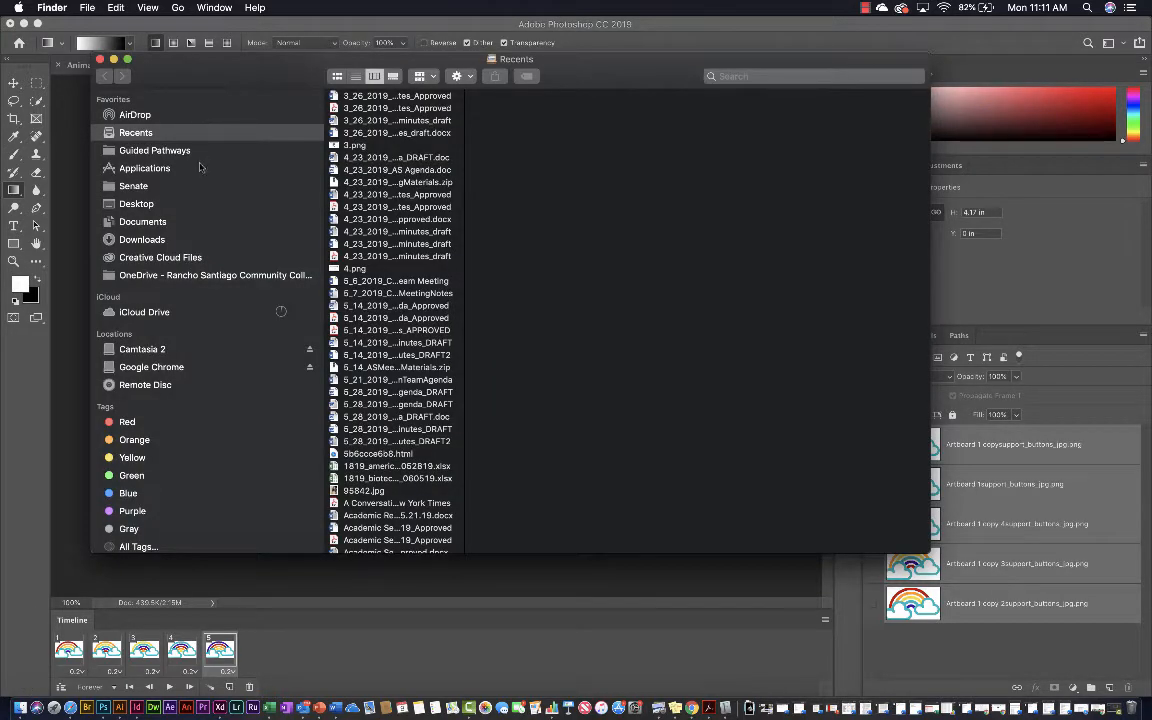
{"action": "left_click", "coordinate": [193, 203]}
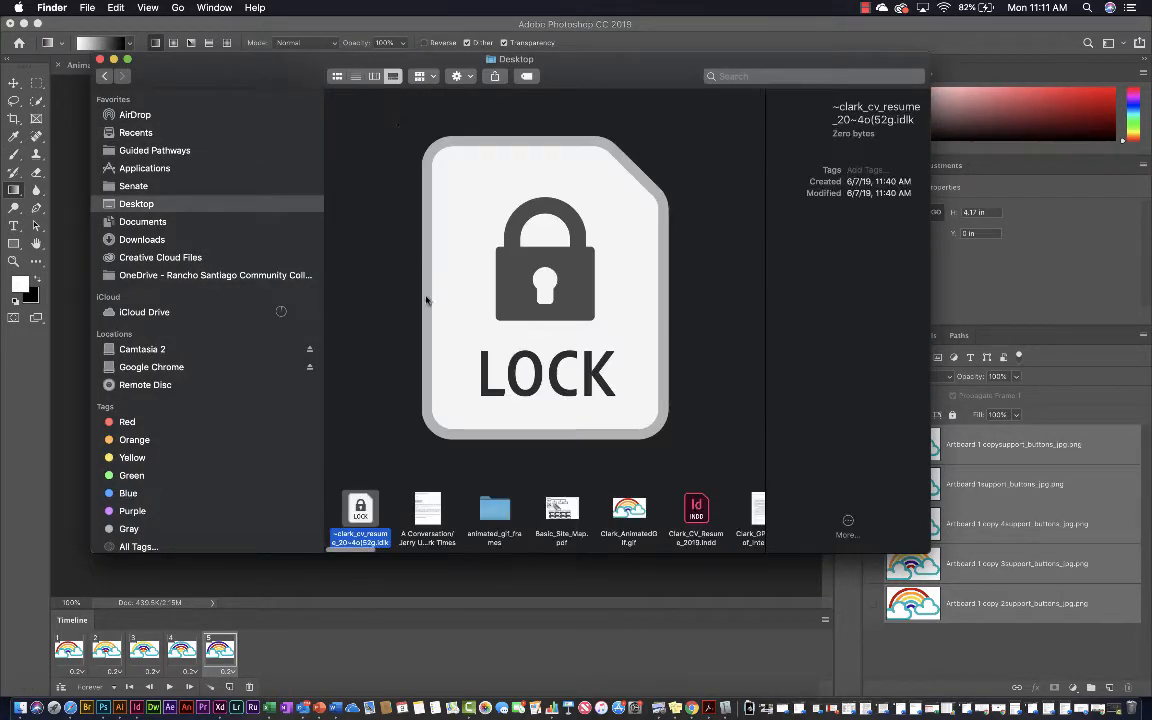
{"action": "left_click", "coordinate": [355, 76]}
{"action": "scroll", "coordinate": [444, 126], "scroll_direction": "up", "scroll_amount": 3}
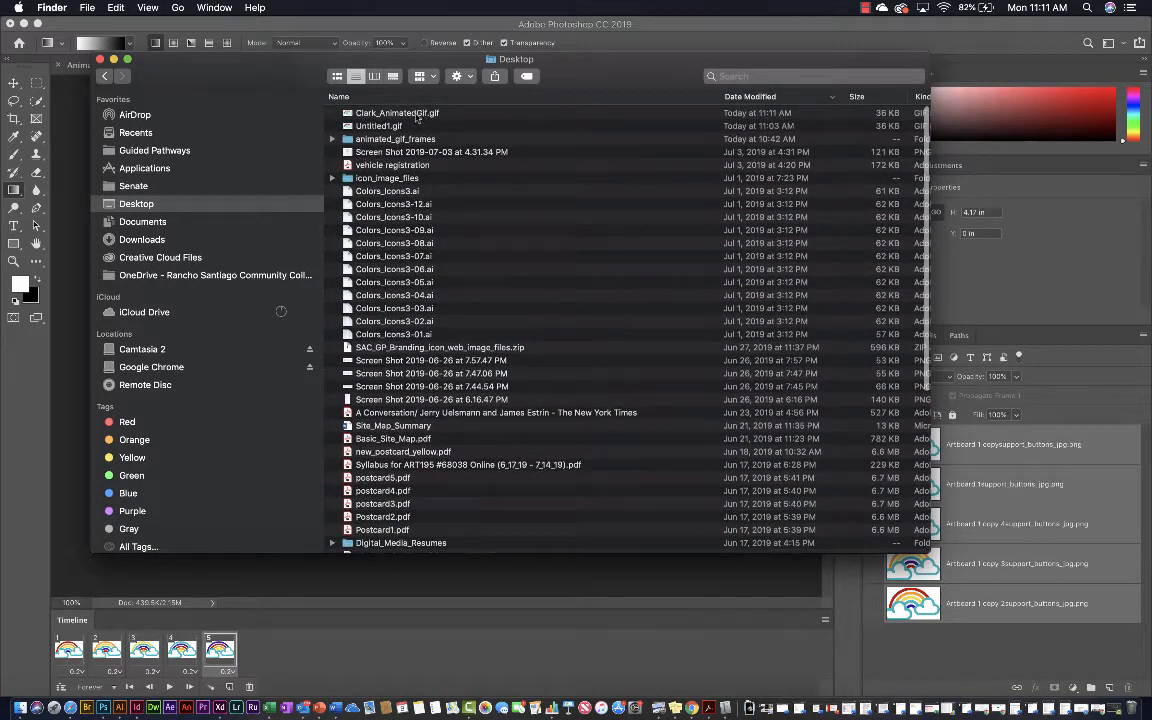
{"action": "left_click", "coordinate": [387, 115]}
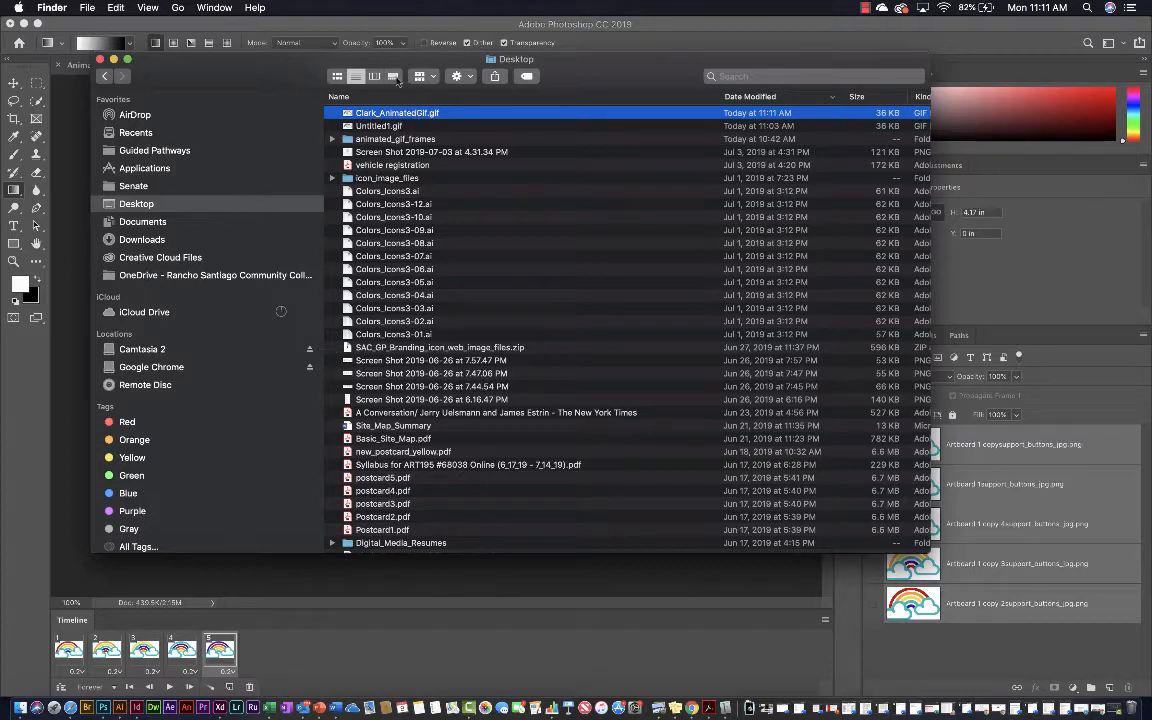
{"action": "left_click", "coordinate": [394, 77]}
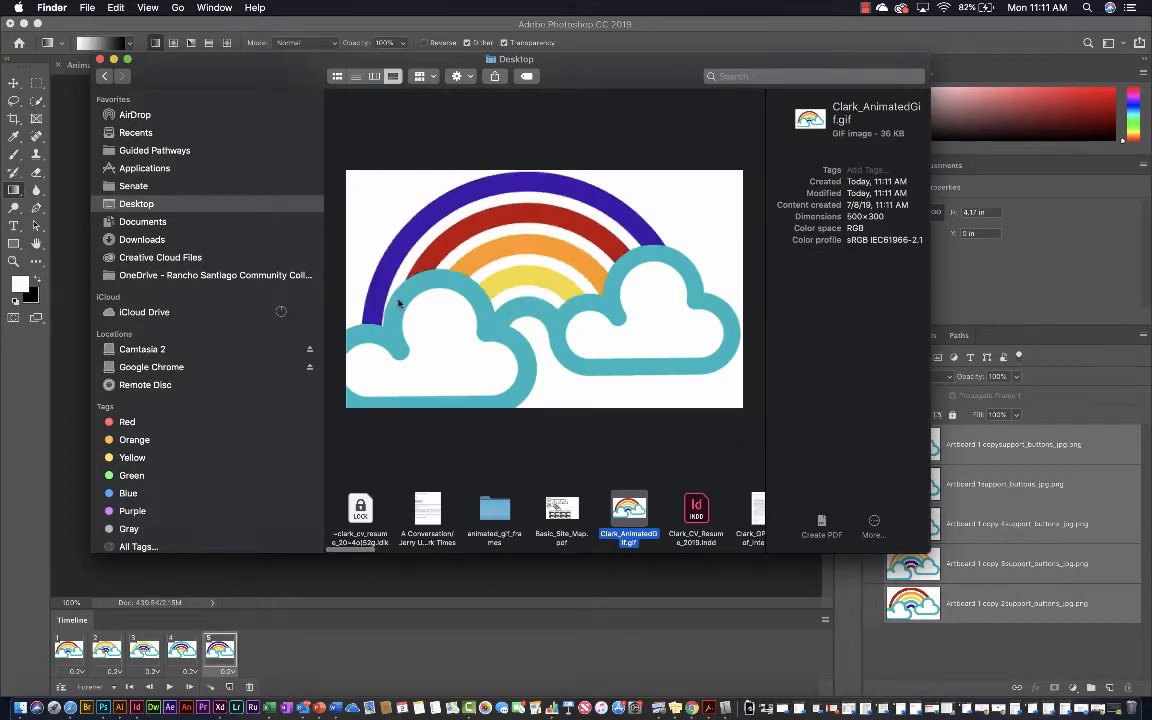